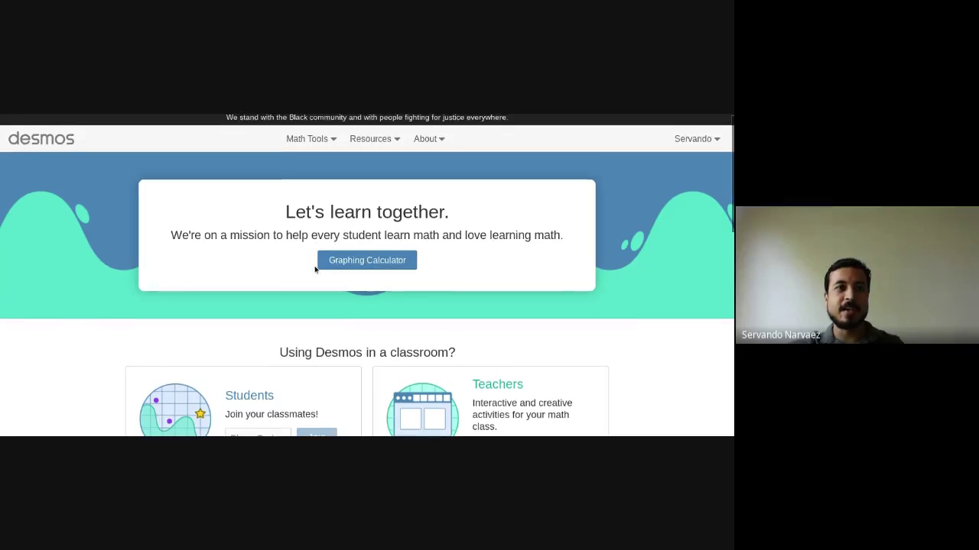
- Look through the Math Tools and Resources options and the classroom section of the Desmos home page
left_click(333, 145)
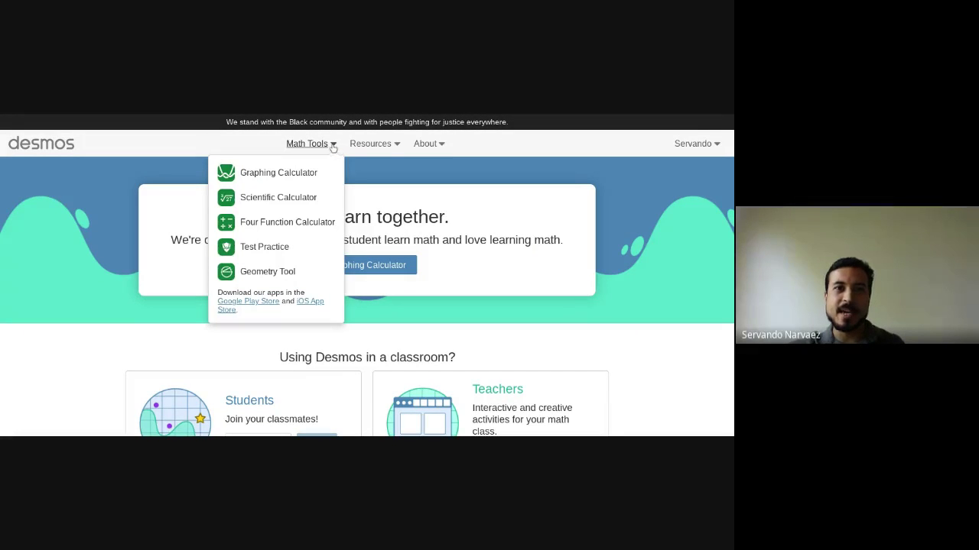
left_click(334, 145)
double_click(334, 145)
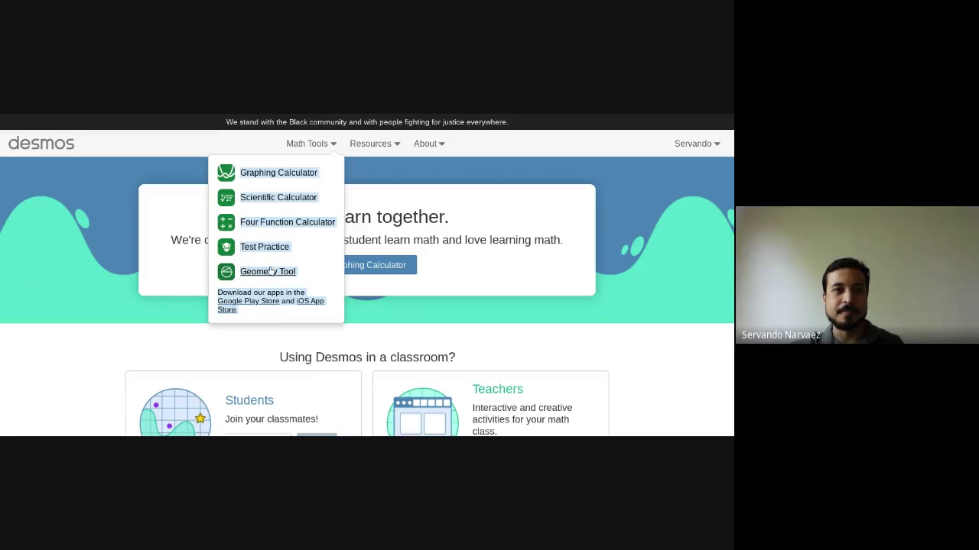
left_click(368, 304)
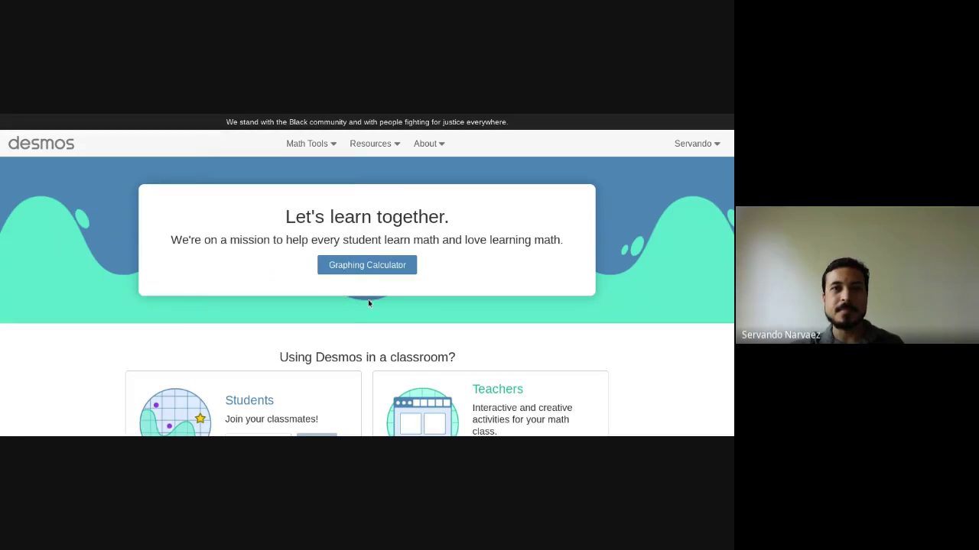
left_click(396, 145)
left_click(397, 149)
scroll(174, 349, "down", 2)
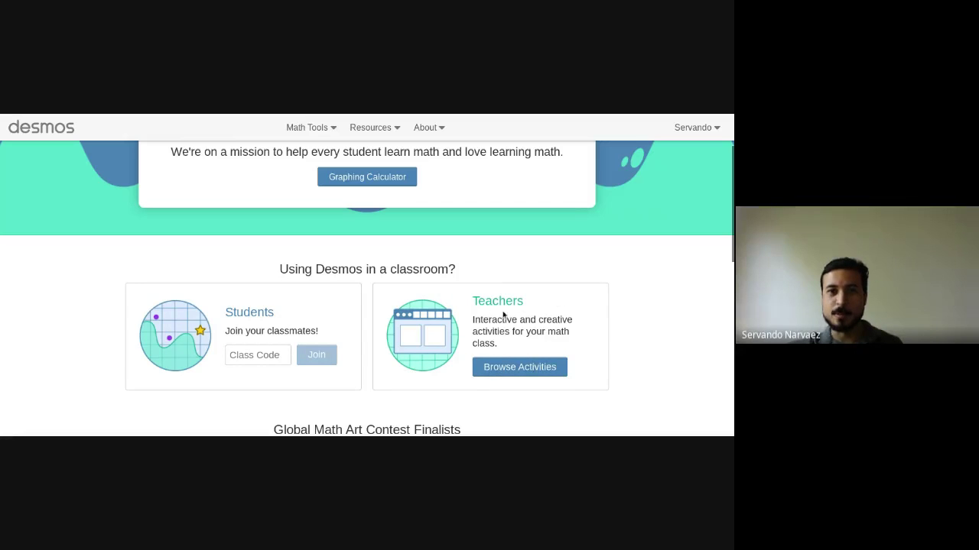
scroll(461, 251, "up", 2)
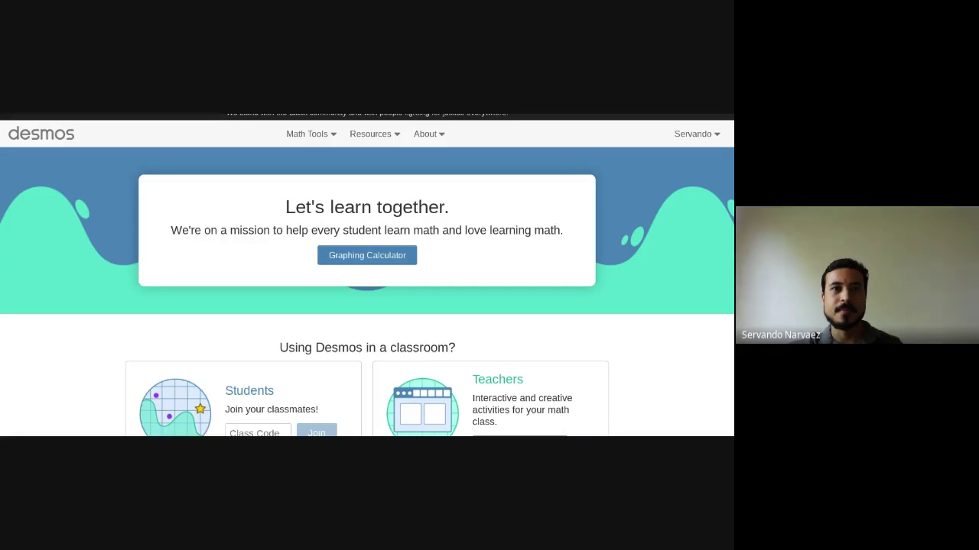
key("alt+Tab")
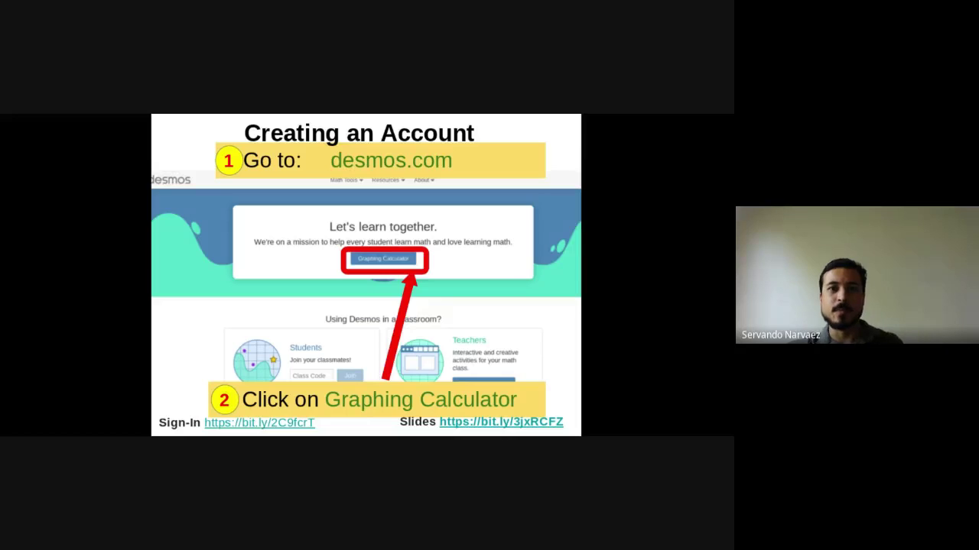
key("Right")
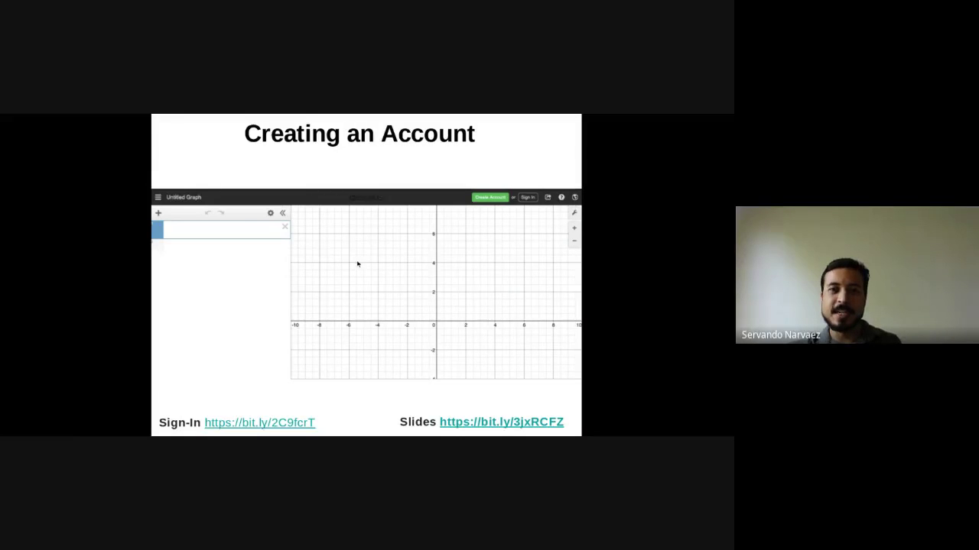
key("F11")
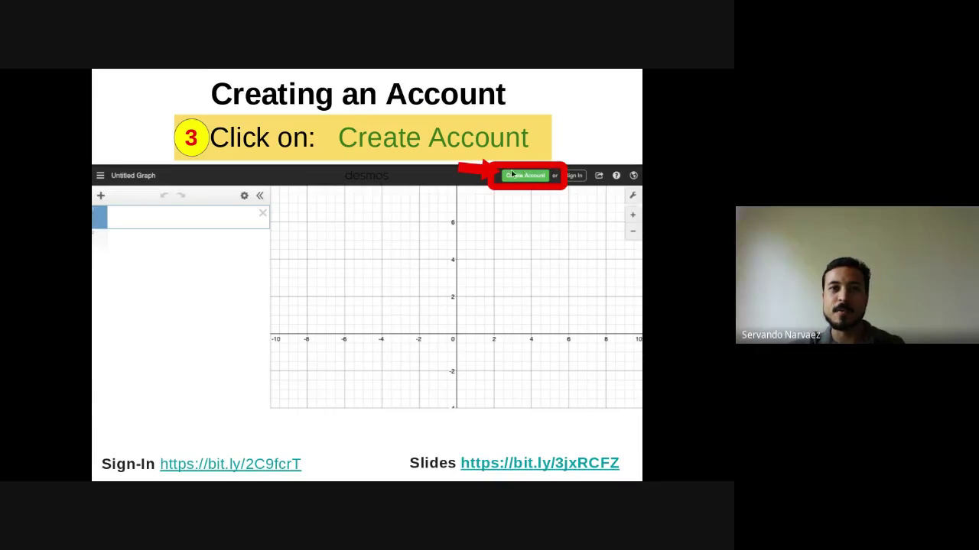
key("Right")
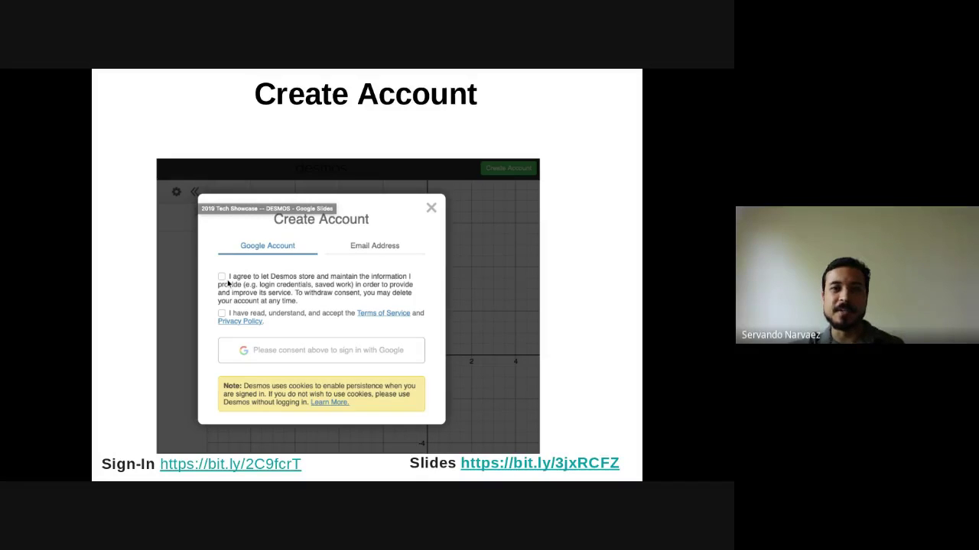
key("Right")
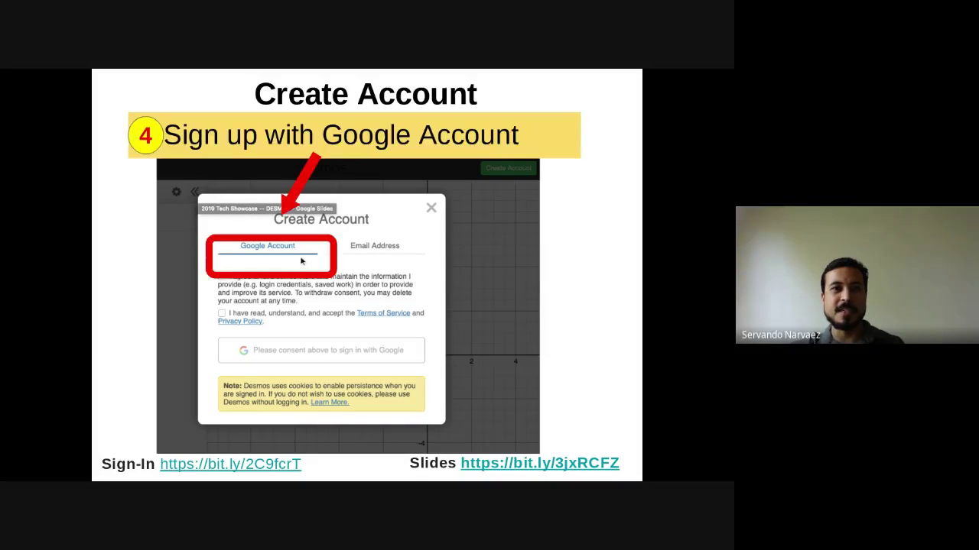
key("Right")
key("Left")
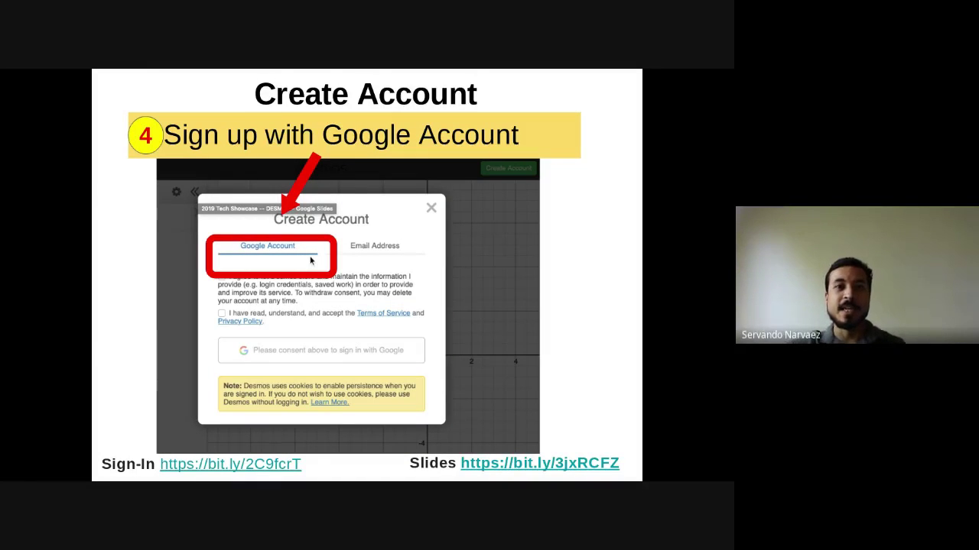
key("Right")
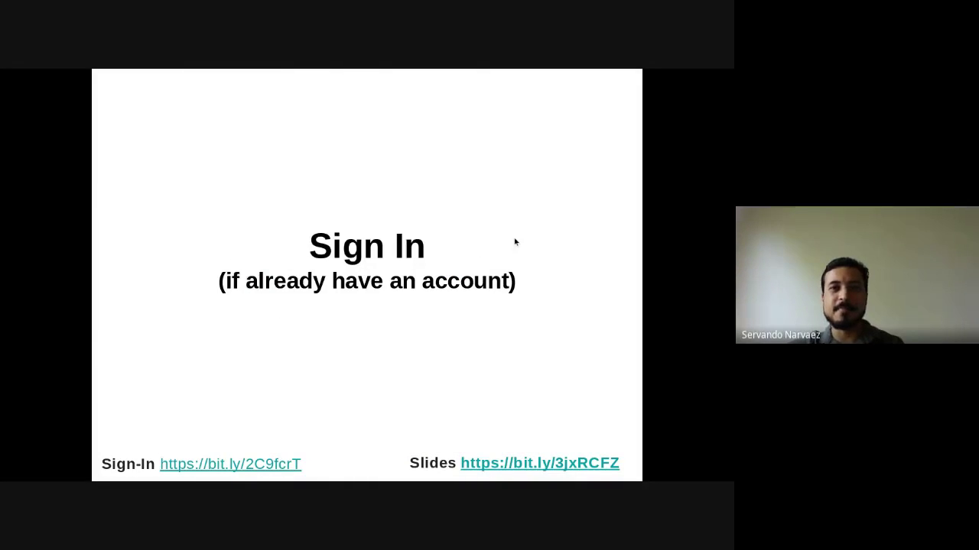
key("Right")
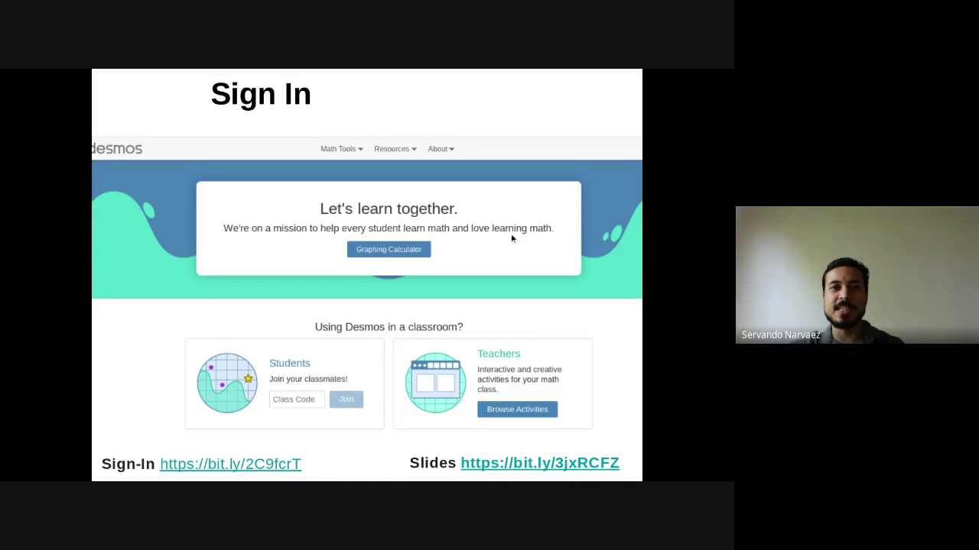
key("Right")
key("Right")
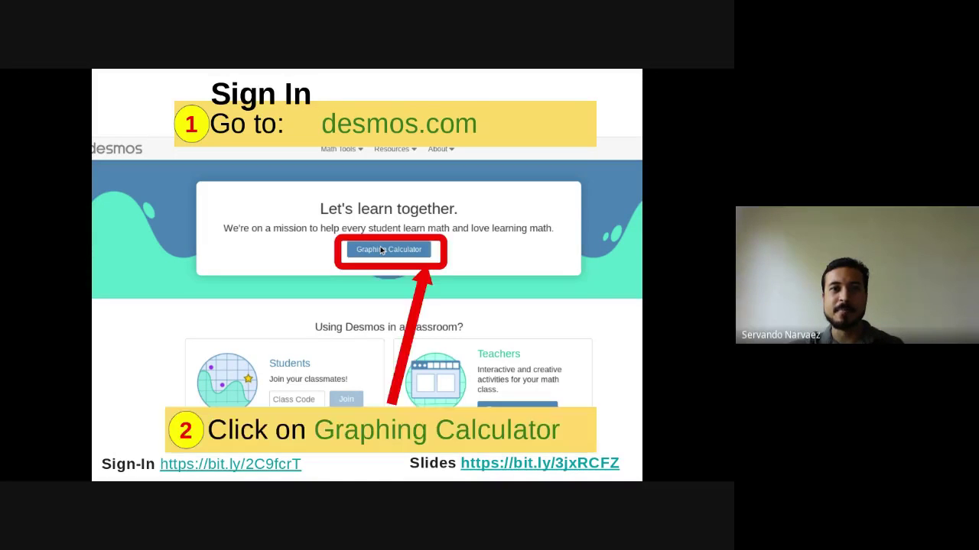
key("Right")
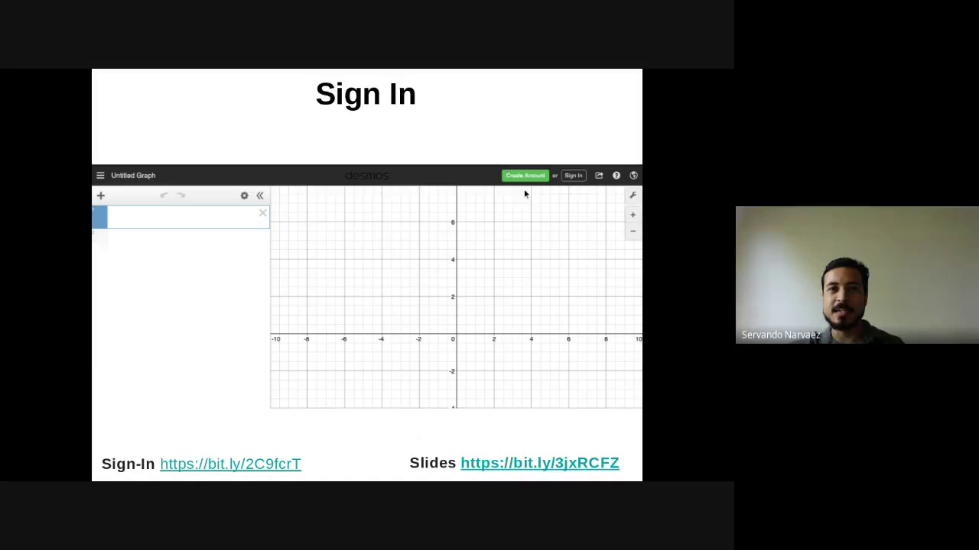
key("Right")
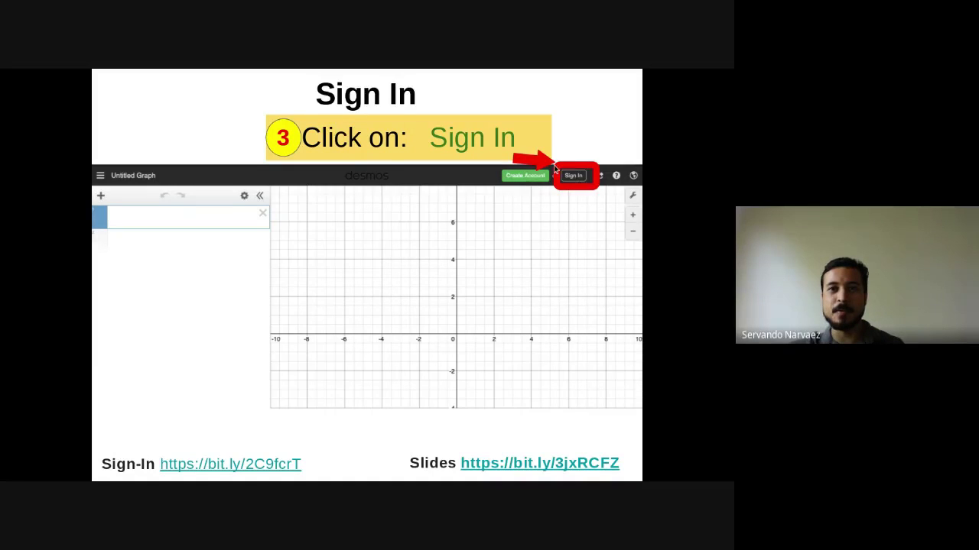
key("Right")
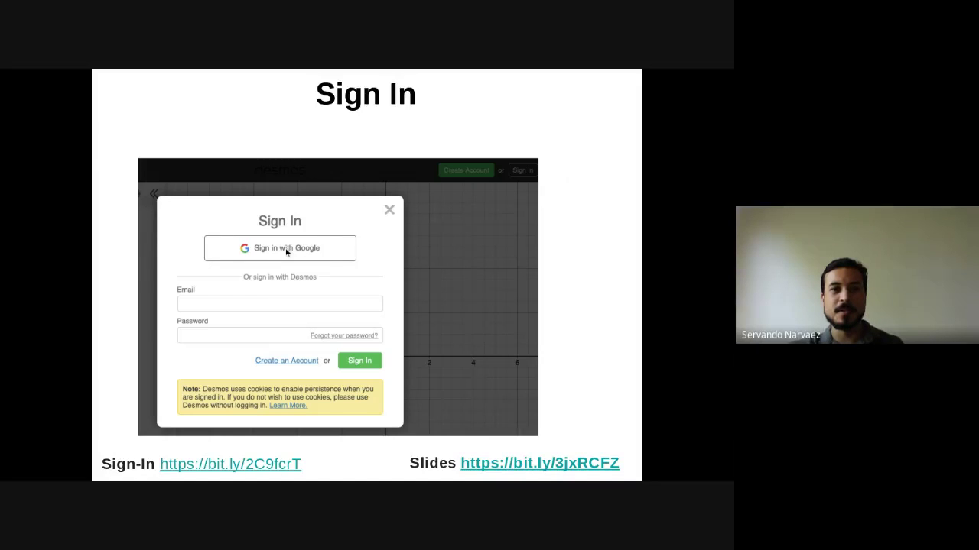
key("Right")
key("Right")
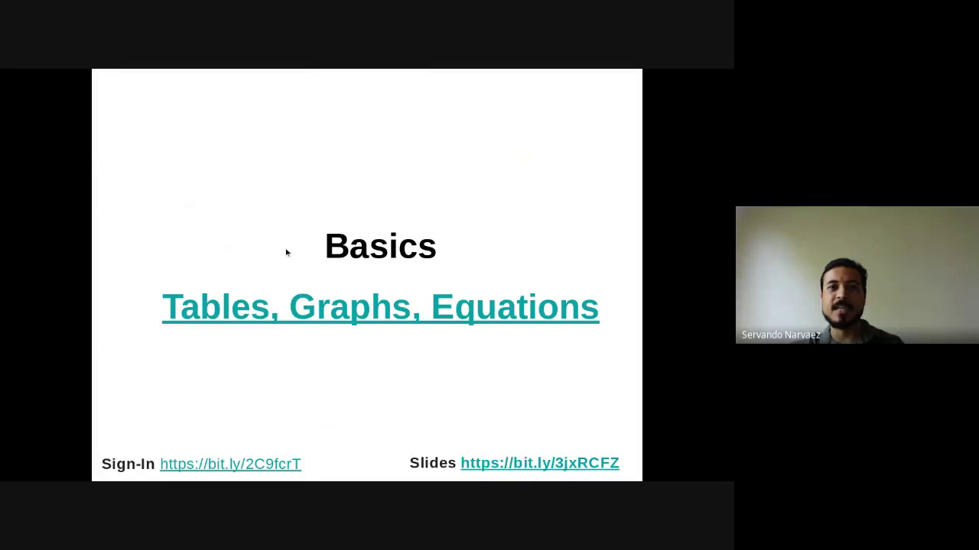
key("Left")
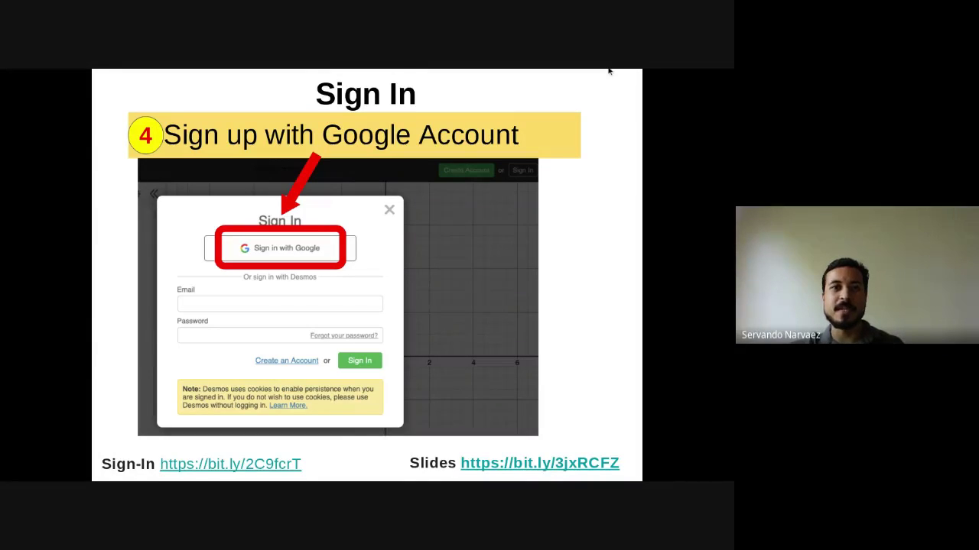
- Return to the Desmos home page, open the Graphing Calculator and look at the item types that can be added
key("alt+Tab")
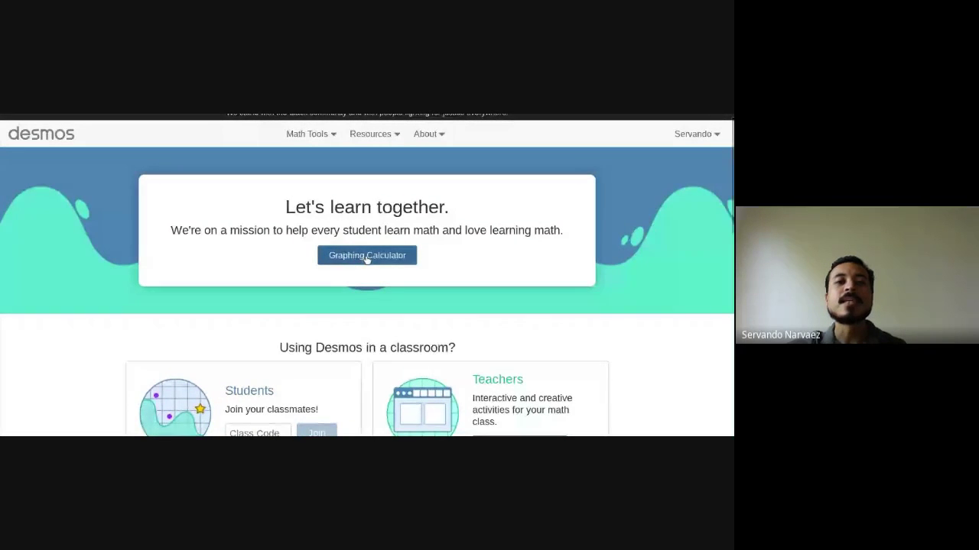
left_click(367, 260)
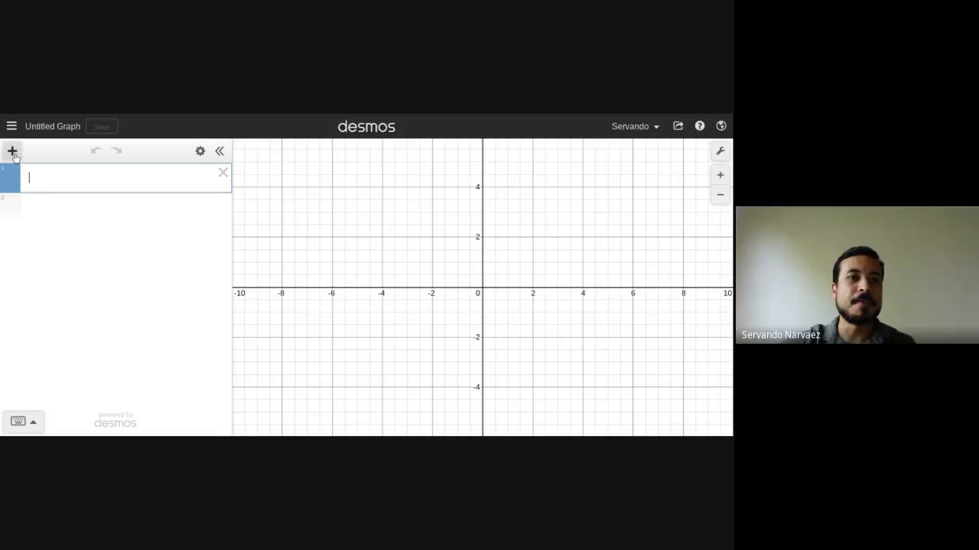
left_click(12, 151)
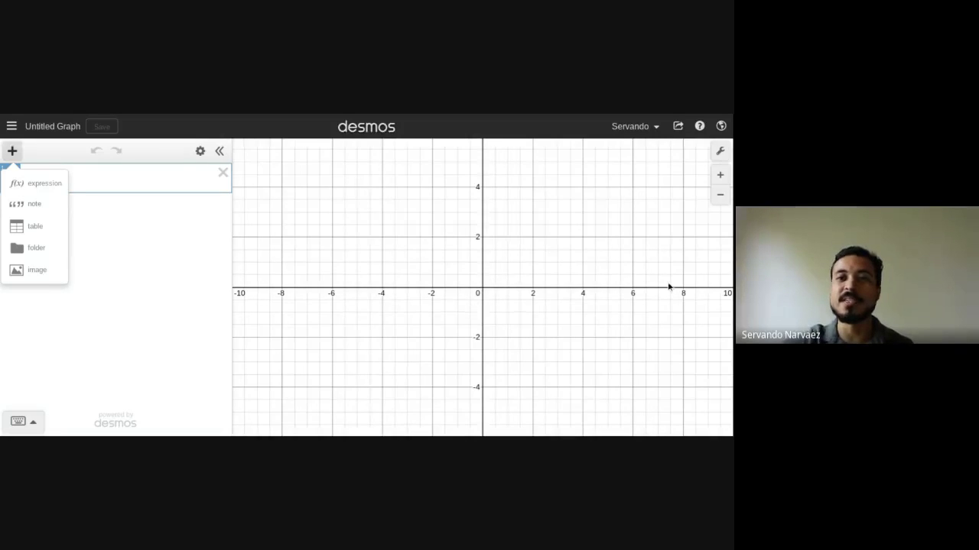
left_click(12, 150)
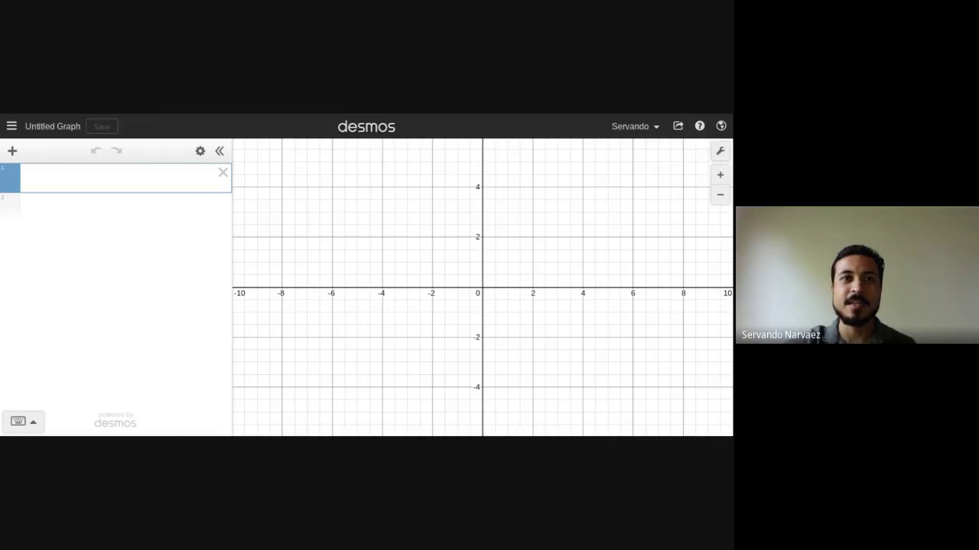
- Switch to the Tech Showcase activity page and preview its first screen as a student
key("ctrl+Tab")
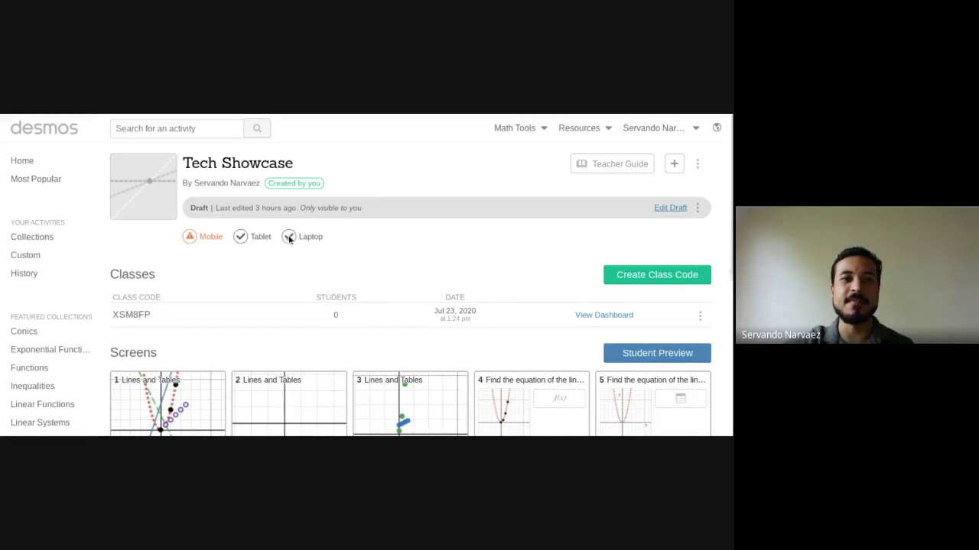
scroll(280, 316, "down", 2)
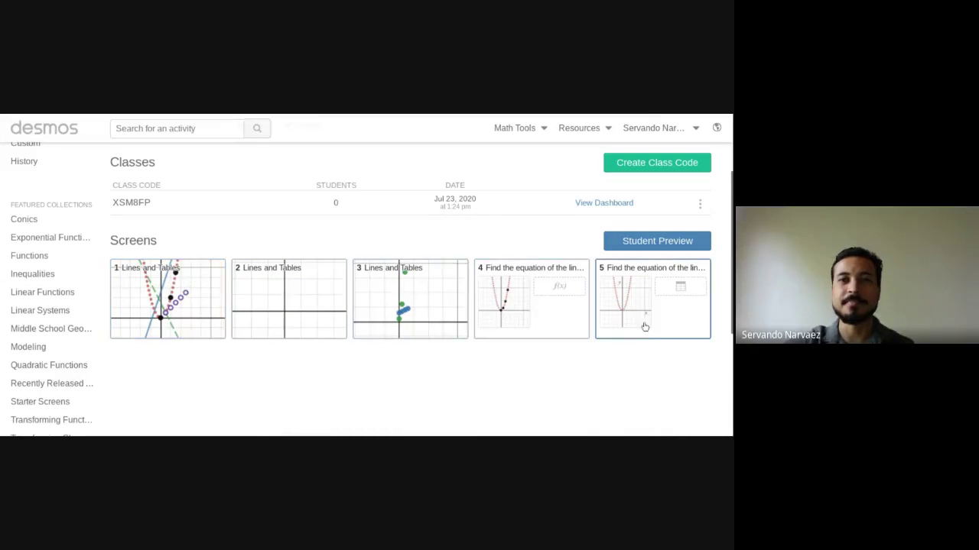
left_click(634, 240)
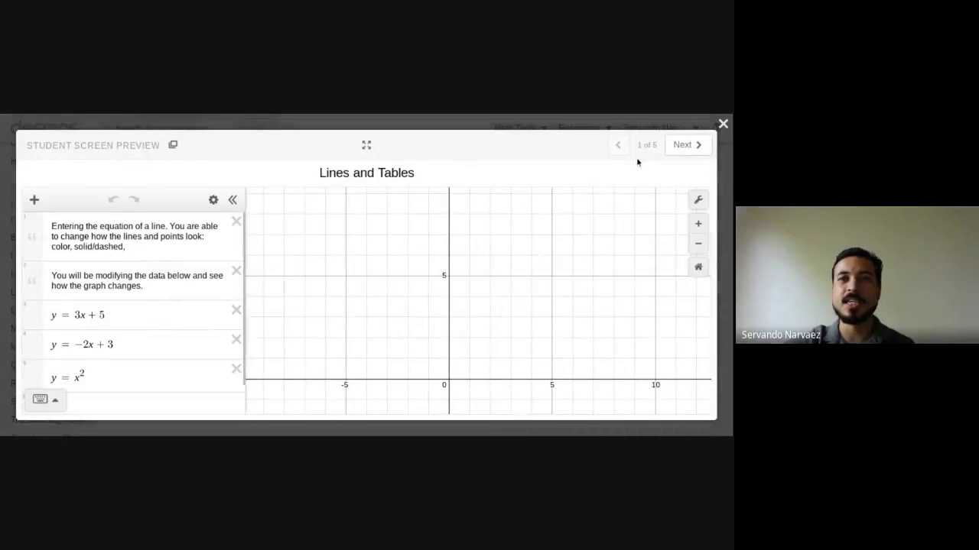
left_click(722, 124)
scroll(535, 231, "up", 1)
scroll(535, 231, "up", 1)
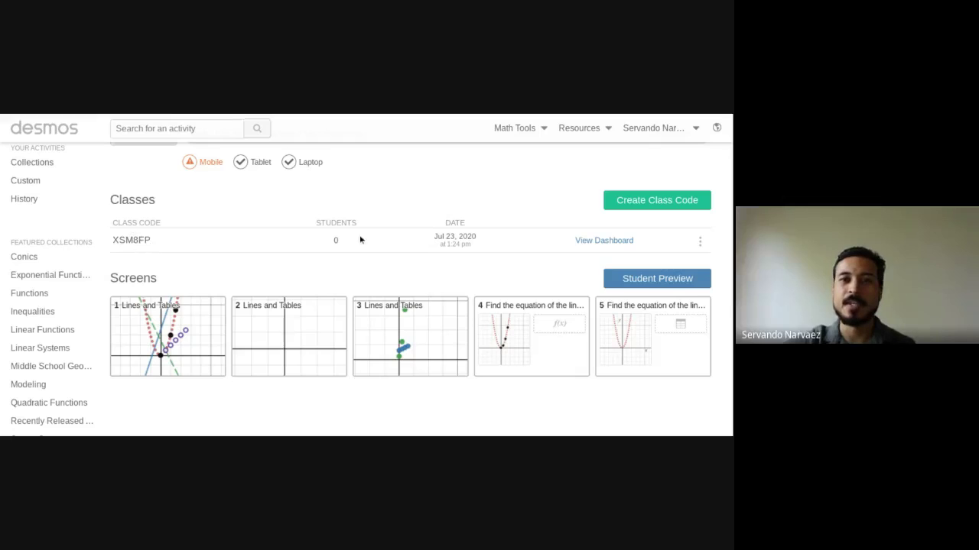
- Open the dashboard of the existing Tech Showcase class and select the student join link, then dismiss the invitation
left_click(604, 241)
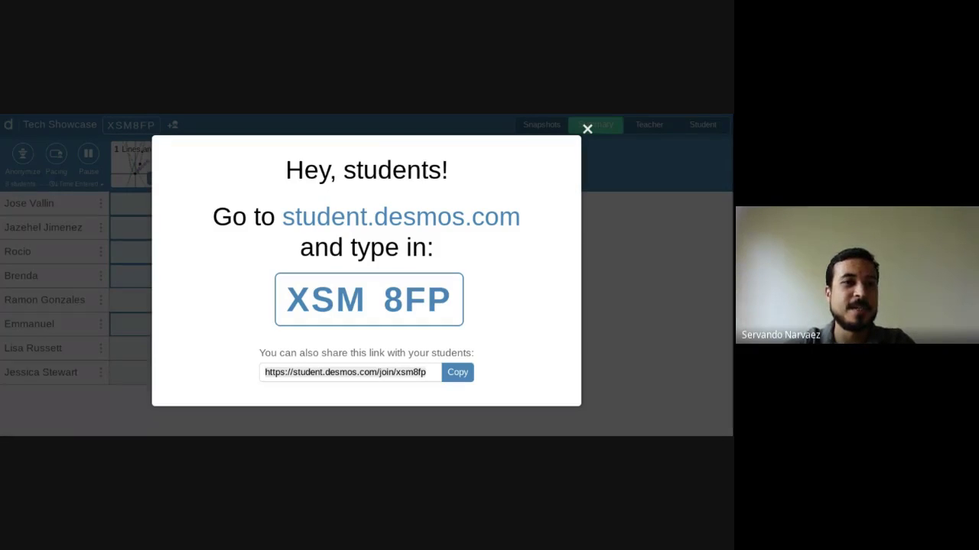
left_click(344, 373)
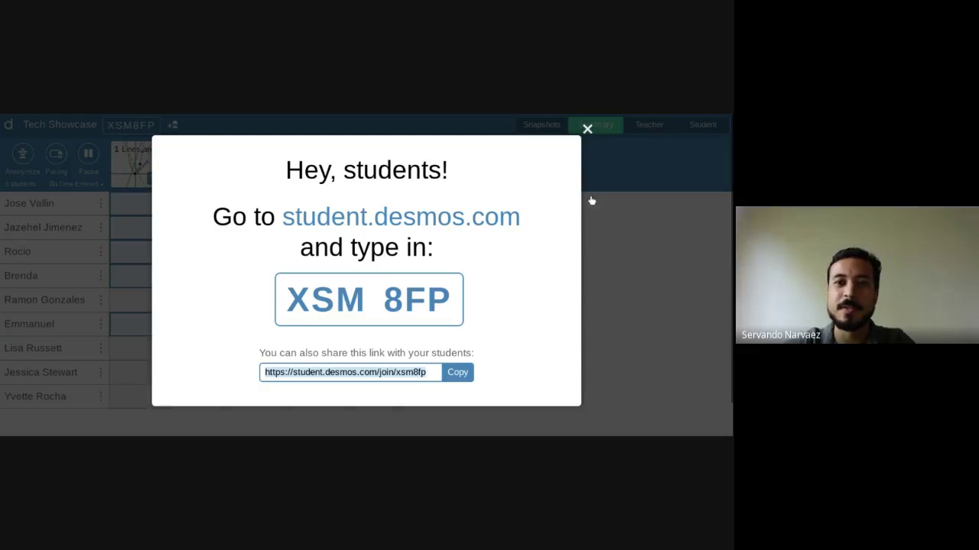
left_click(588, 130)
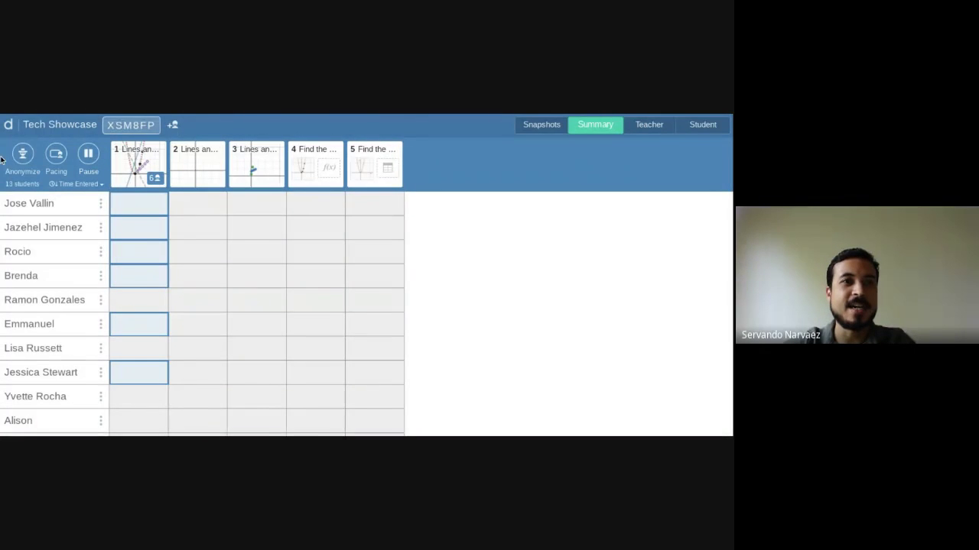
- Anonymize the student names on the class dashboard and show the class join code again
left_click(23, 155)
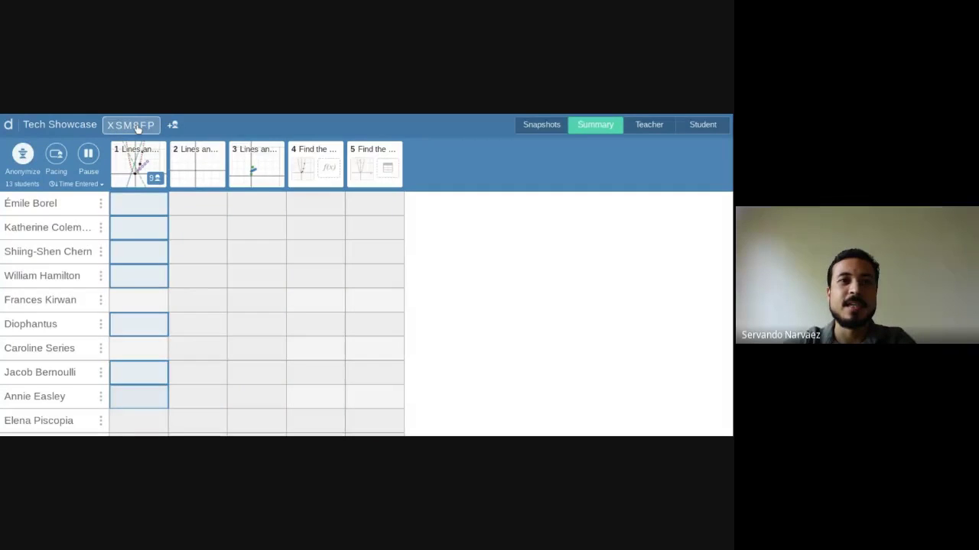
left_click(133, 126)
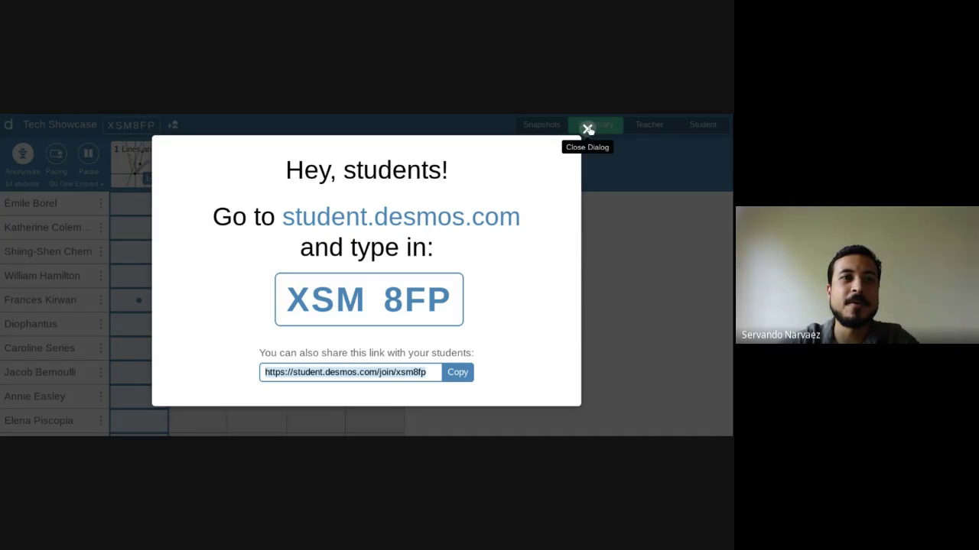
left_click(588, 129)
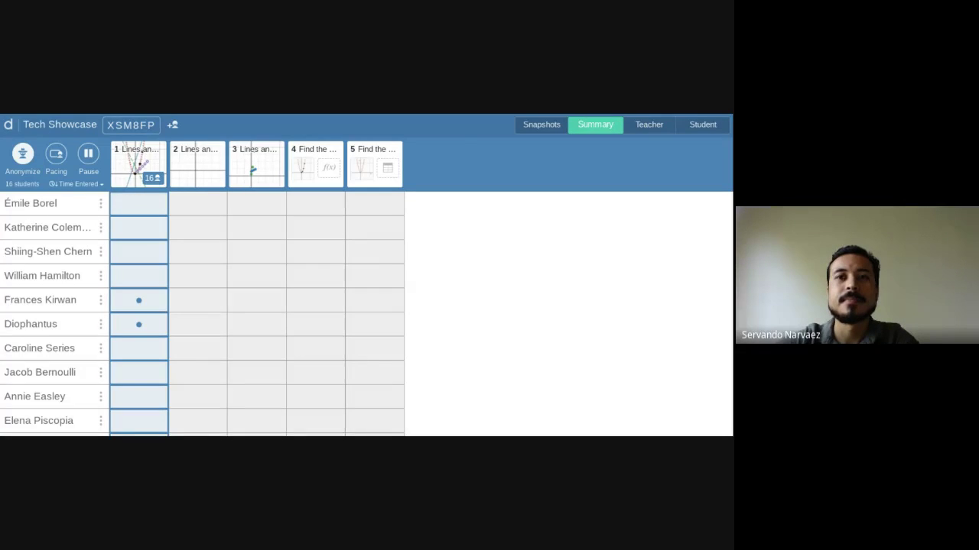
- Look through the Teacher, Student and Snapshots views of the class dashboard and the student responses to screen 1
left_click(646, 126)
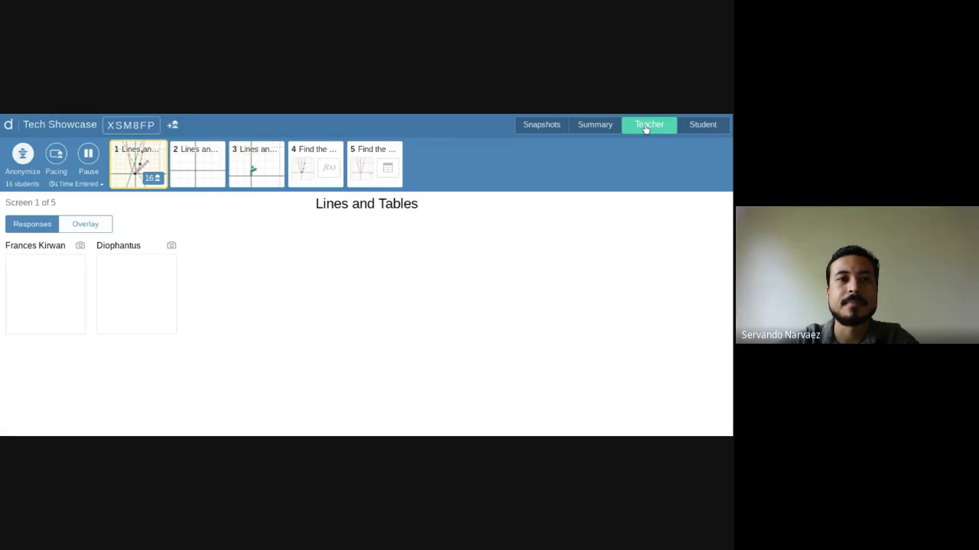
left_click(699, 125)
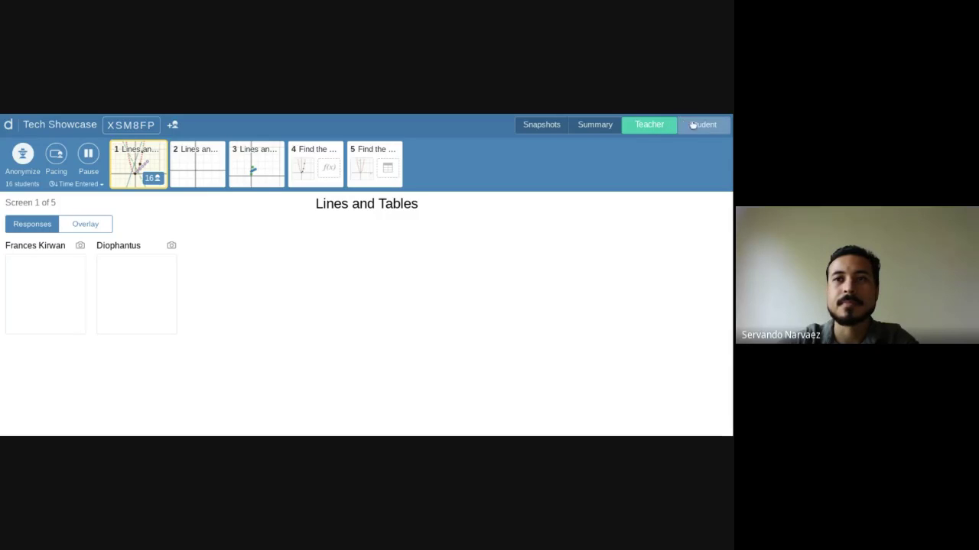
left_click(547, 125)
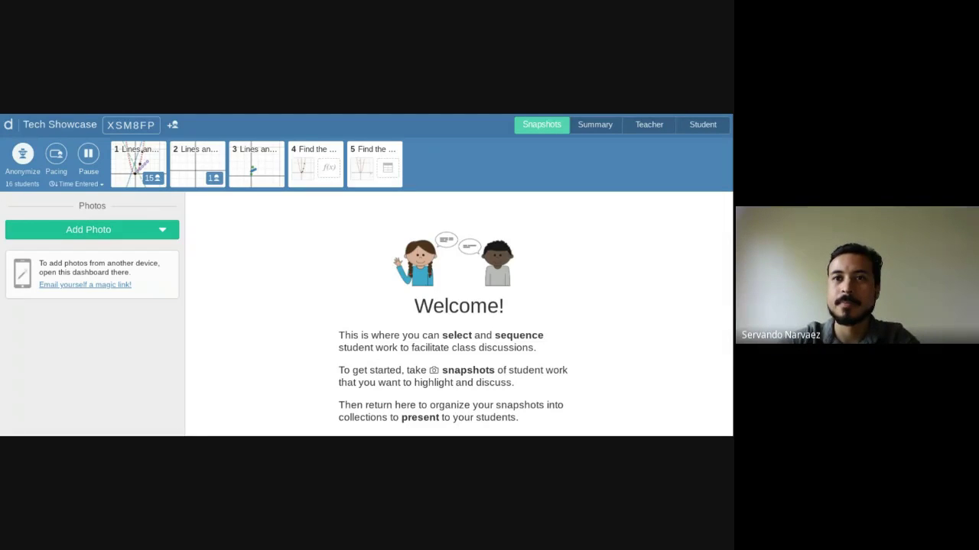
left_click(135, 155)
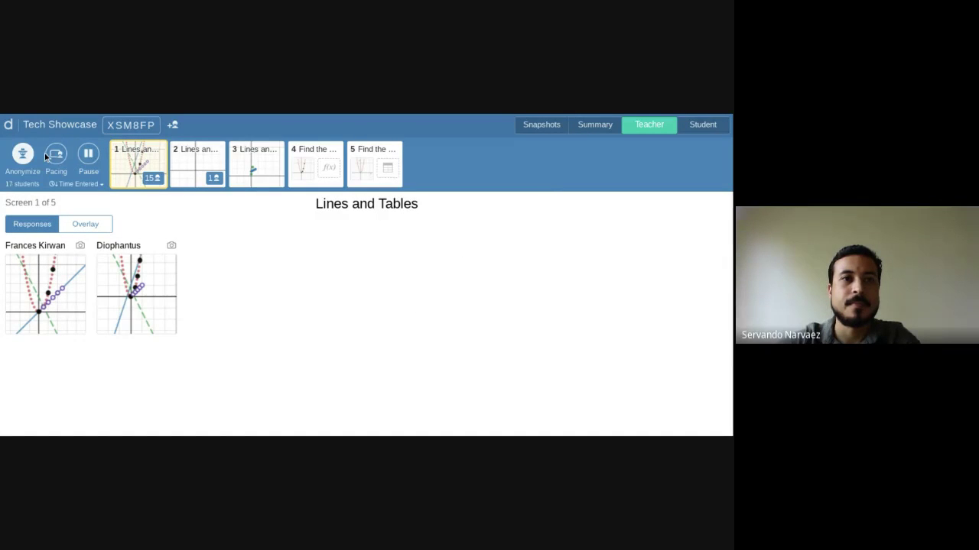
- Return to the class summary, pause the activity for the students and switch to the student preview of screen 1
left_click(541, 124)
left_click(601, 126)
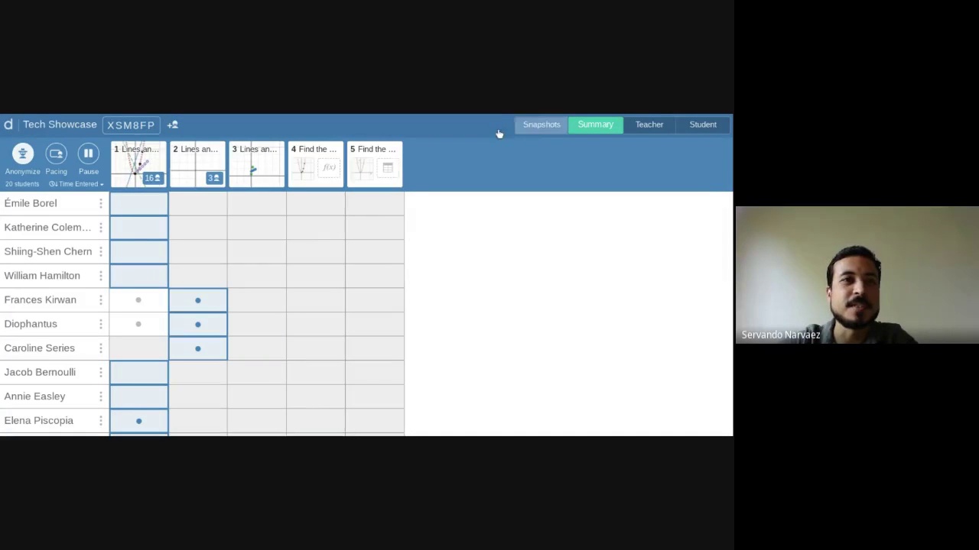
left_click(88, 155)
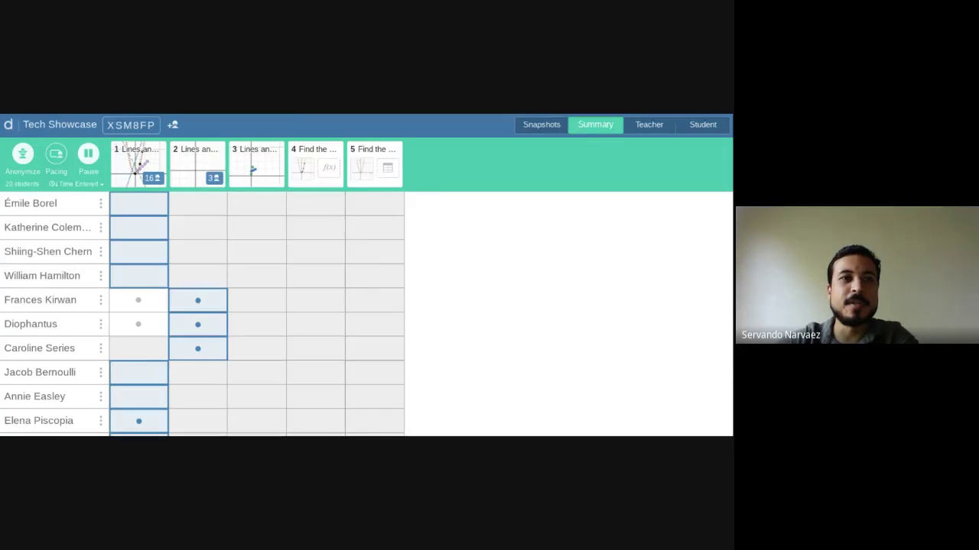
left_click(136, 161)
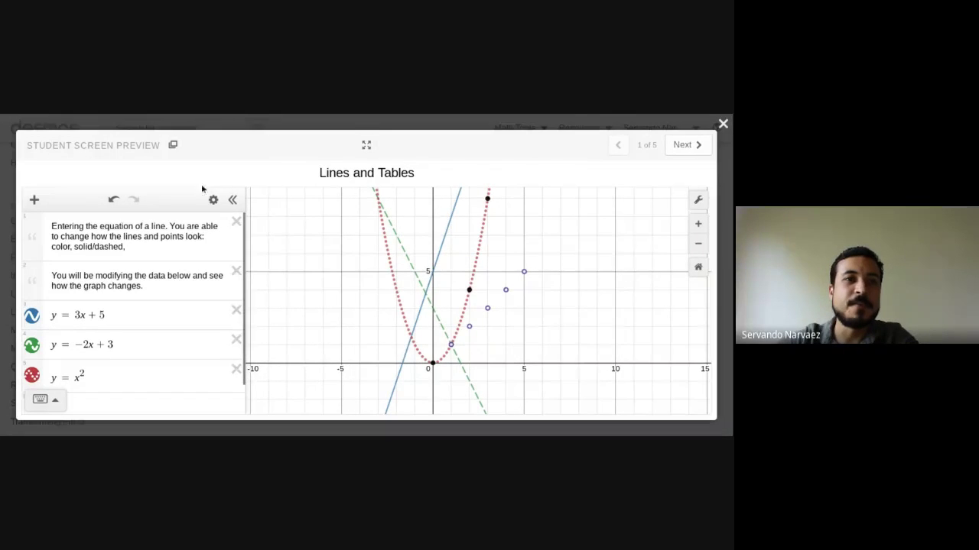
- Look at the notes, the equations and the item types that can be added on the Lines and Tables screen
left_click(113, 226)
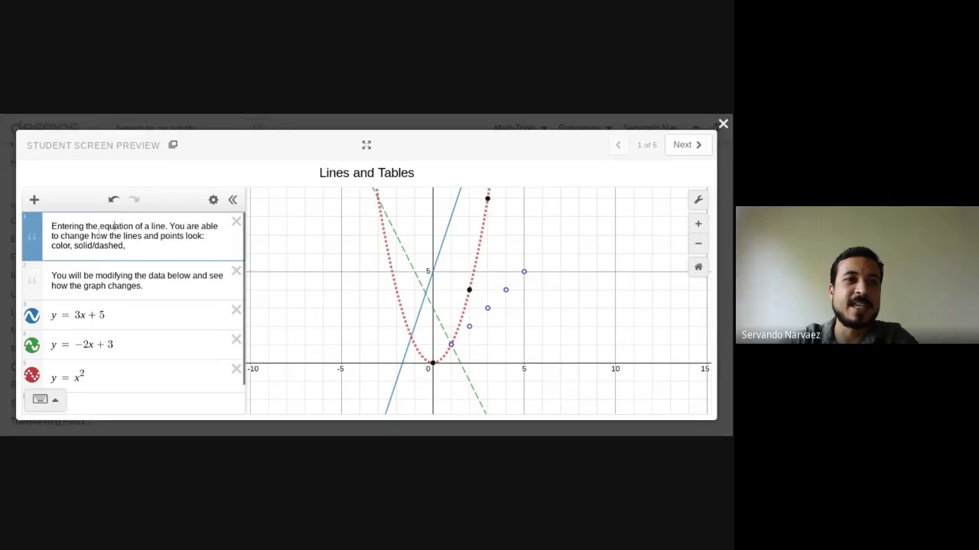
left_click(33, 200)
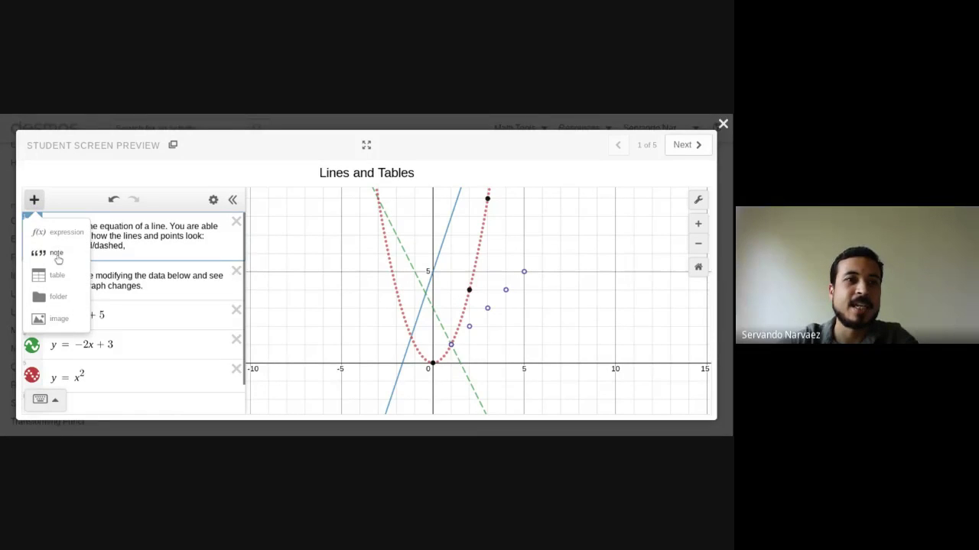
left_click(29, 232)
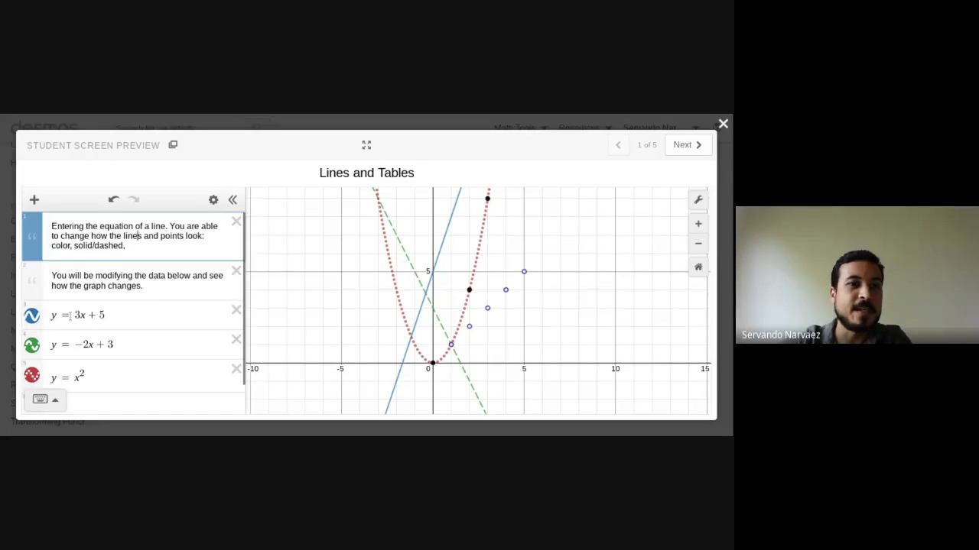
scroll(37, 281, "down", 1)
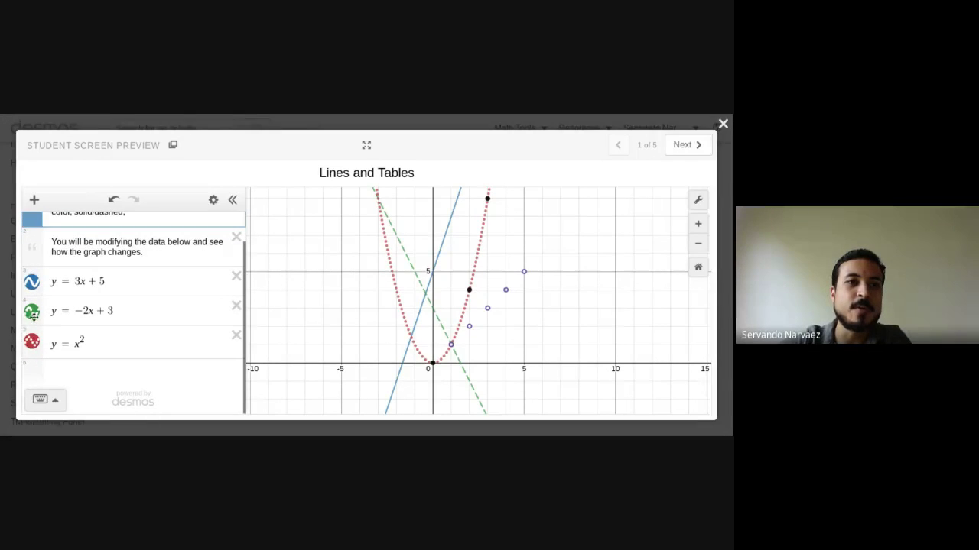
left_click(34, 200)
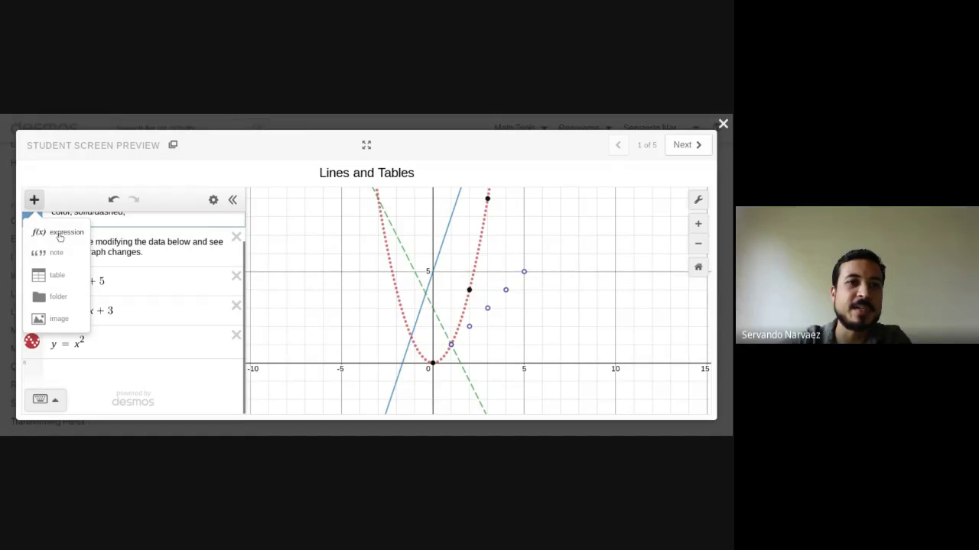
- Hide the graphs of y = 3x + 5, y = −2x + 3 and y = x², and show all three again
left_click(95, 282)
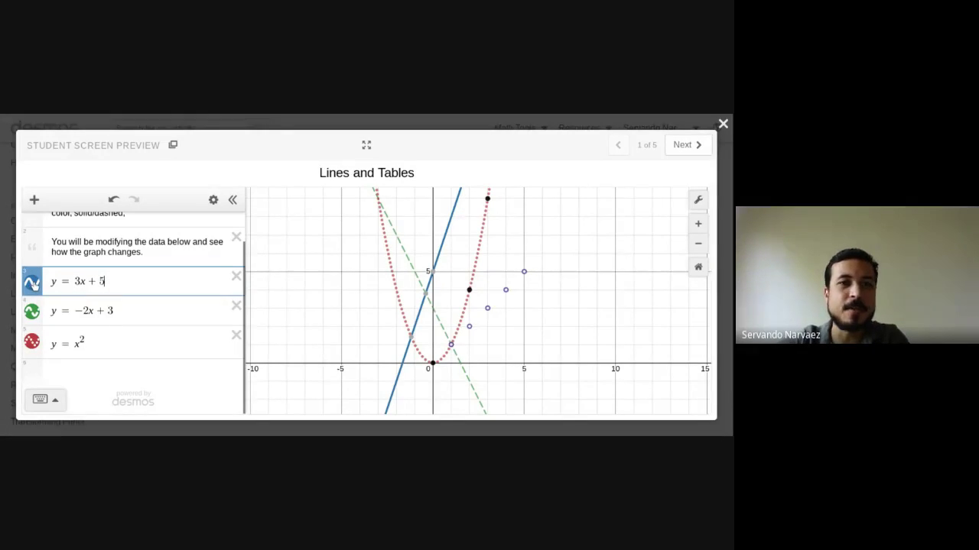
left_click(32, 284)
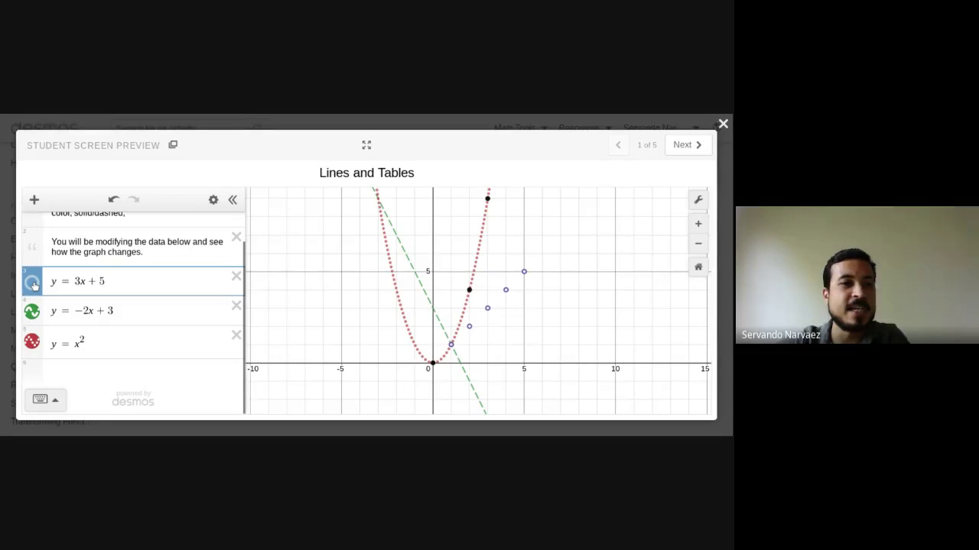
left_click(32, 283)
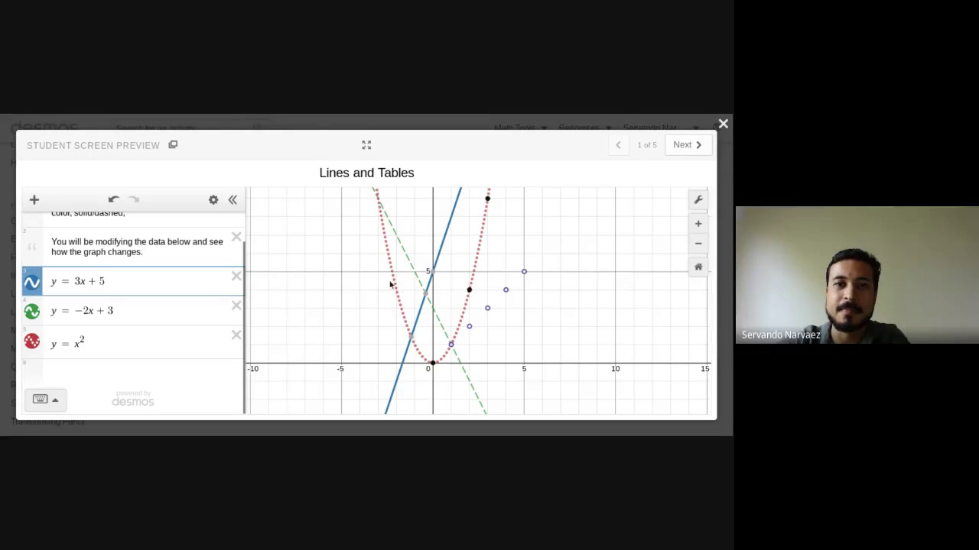
left_click(32, 284)
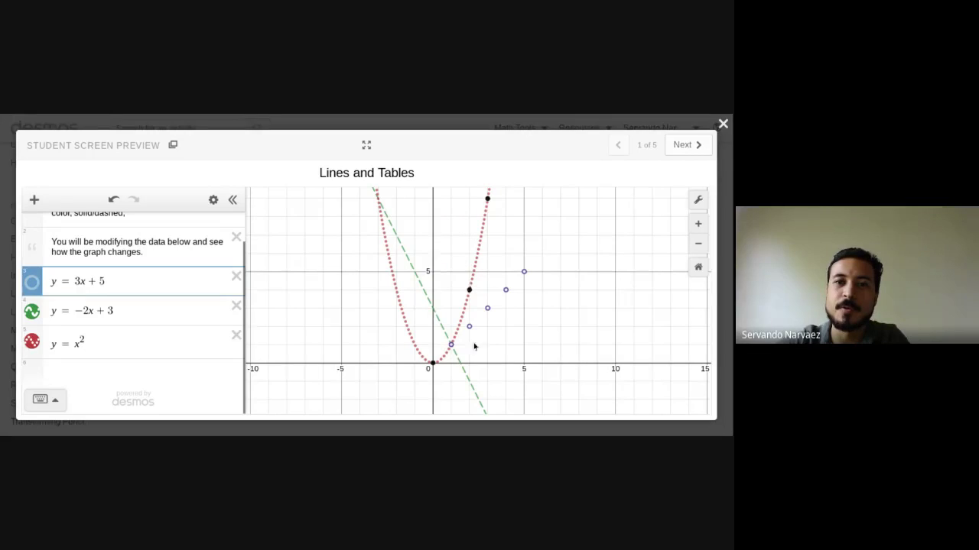
left_click(33, 312)
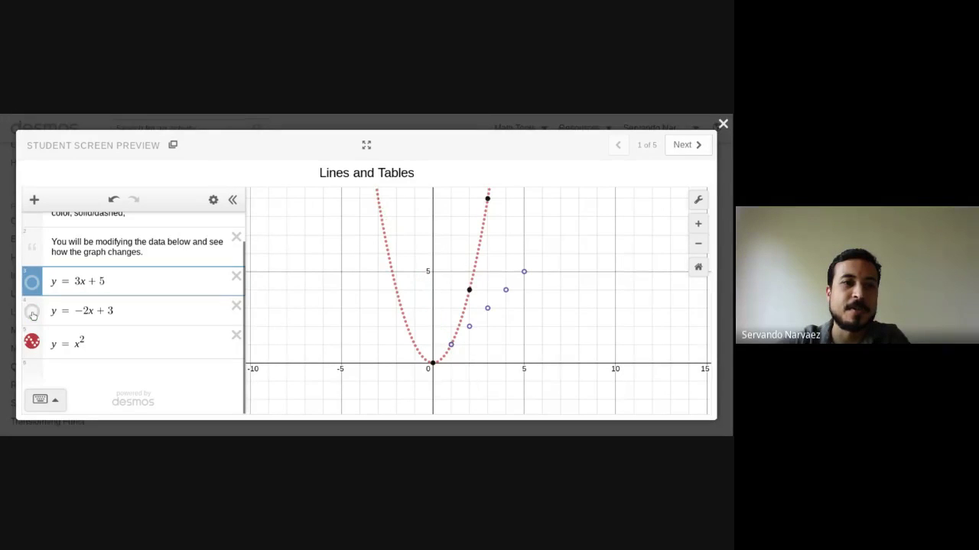
left_click(31, 342)
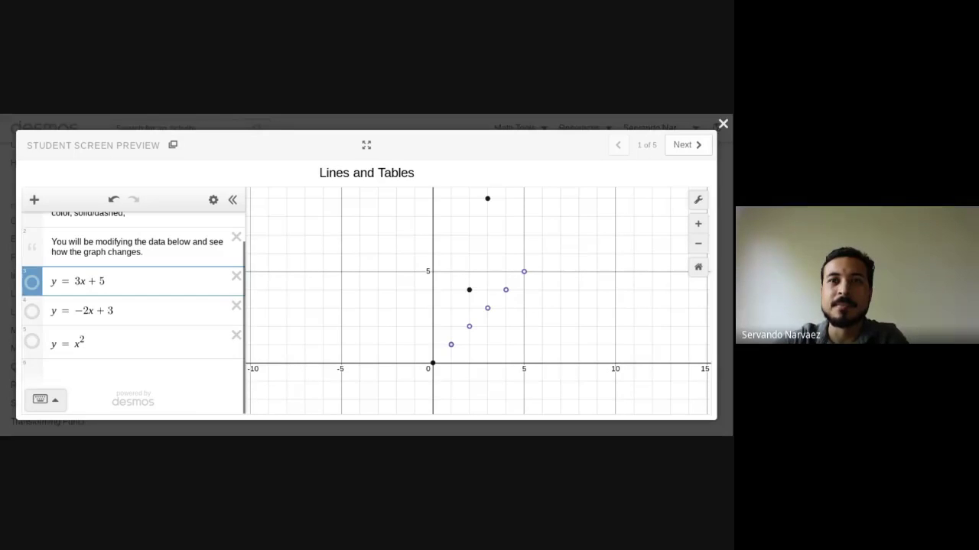
left_click(31, 283)
left_click(31, 311)
left_click(30, 342)
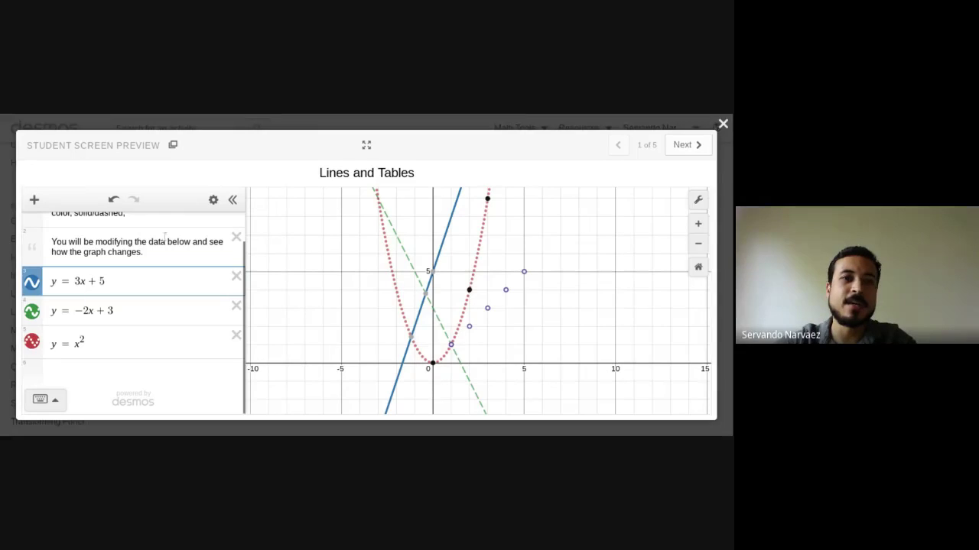
- Duplicate the expression y = 3x + 5 and change the copy to y = 3x + 2
left_click(212, 200)
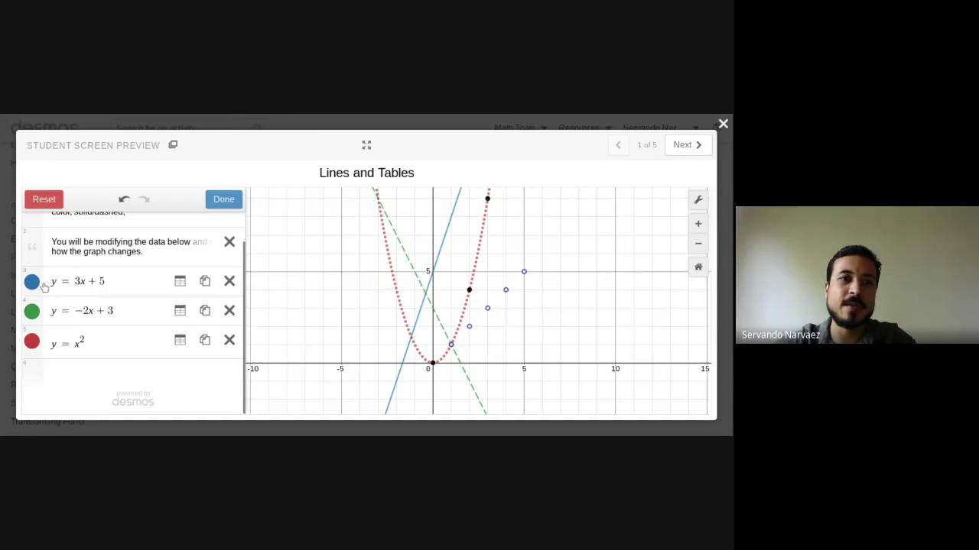
left_click(204, 282)
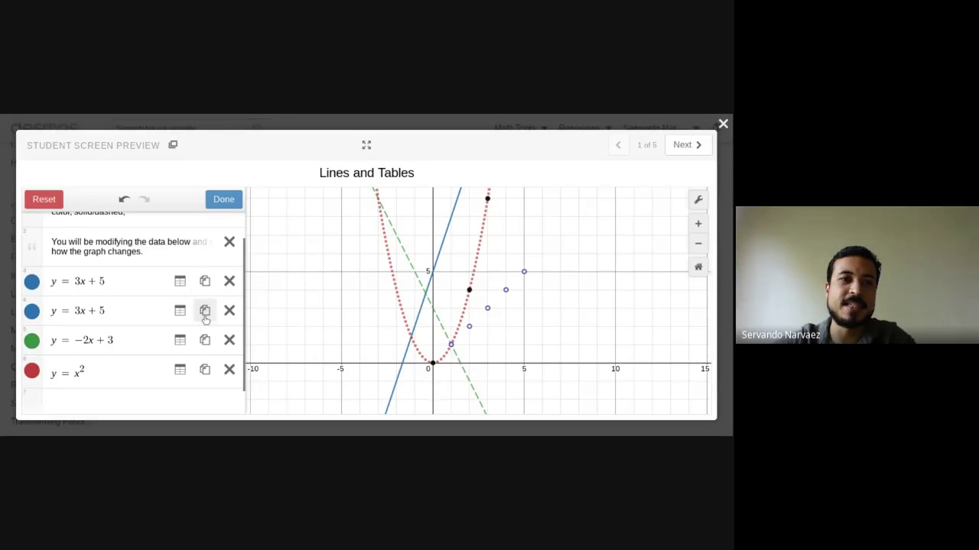
left_click(84, 310)
key("End")
key("BackSpace")
type("2")
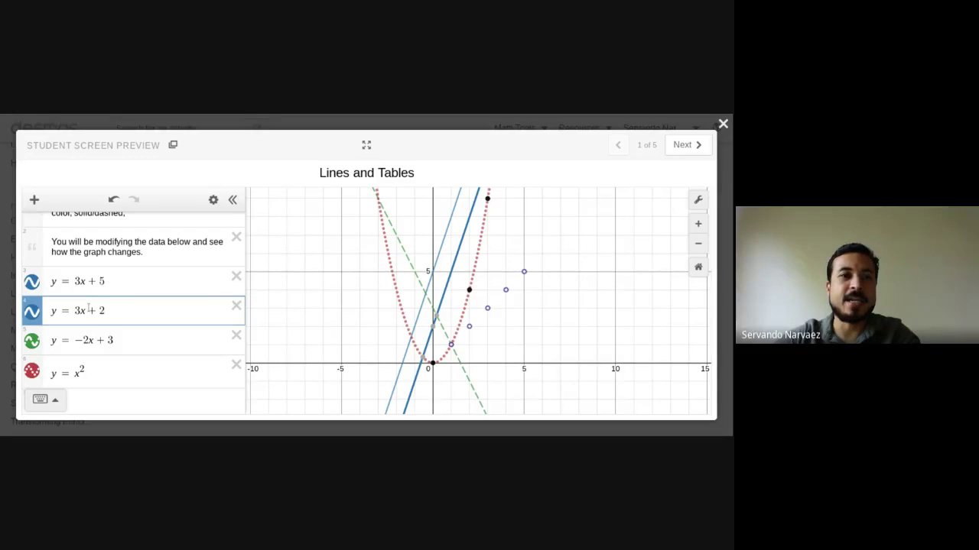
- Convert the y = 3x + 2 expression to a table and delete that table
left_click(213, 200)
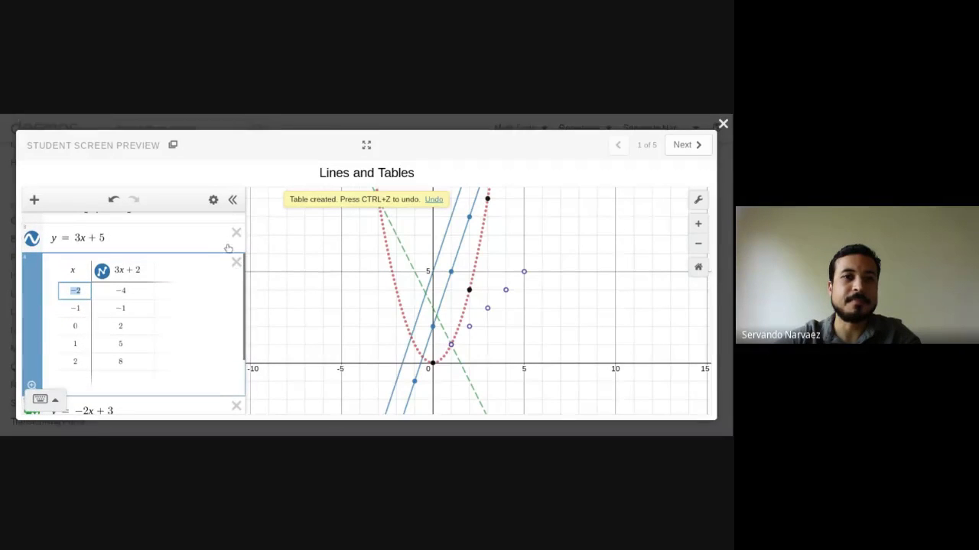
scroll(237, 265, "down", 1)
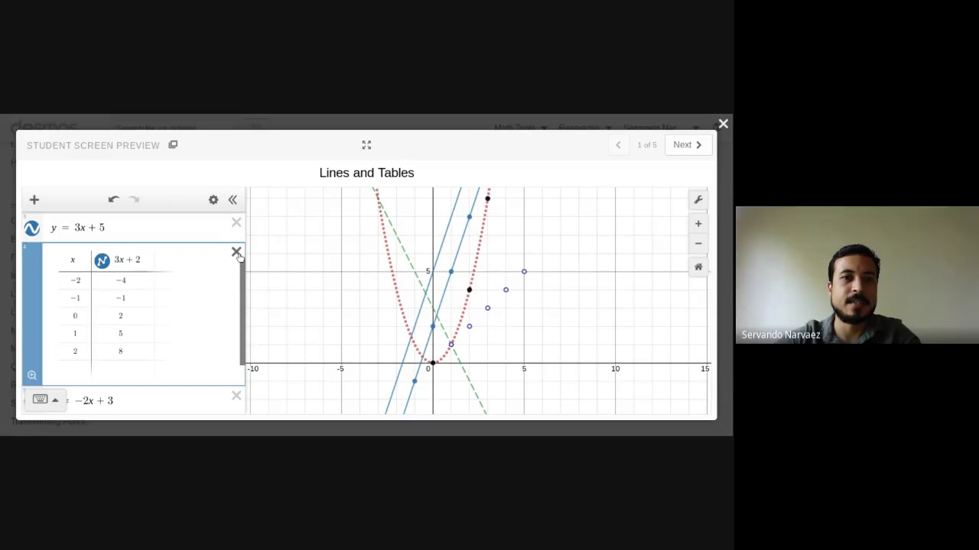
left_click(236, 253)
scroll(171, 260, "up", 2)
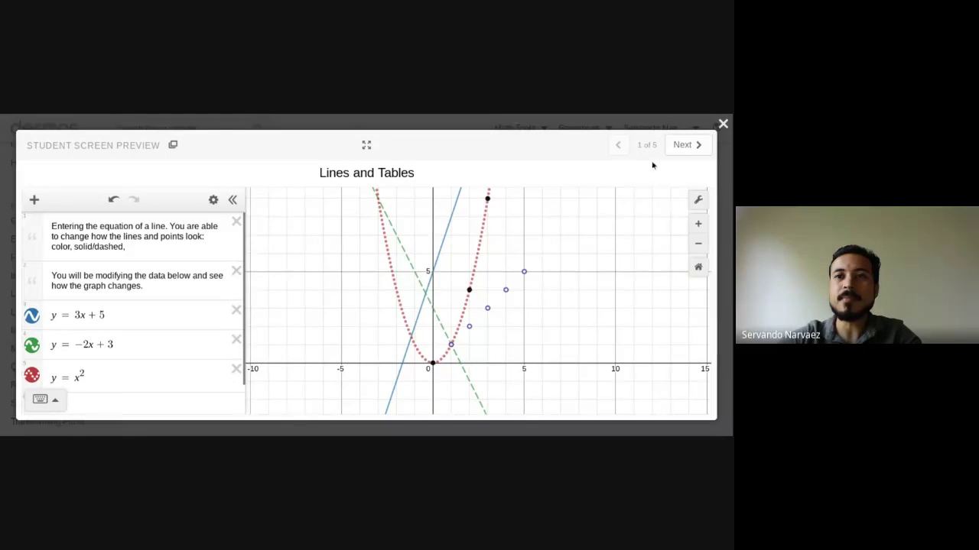
- Advance the student preview to screen 2 and collapse and expand the folder for lines to see how folders work
left_click(686, 145)
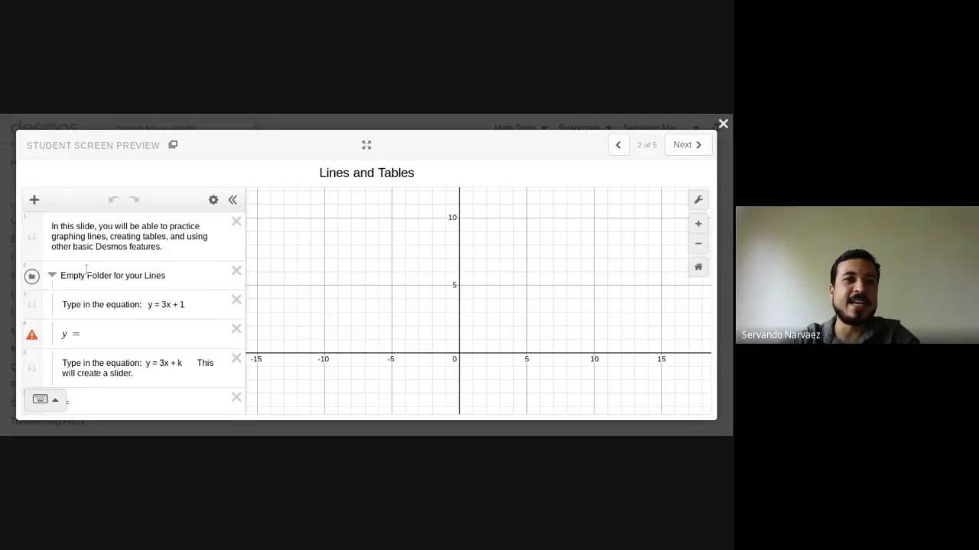
scroll(86, 269, "down", 1)
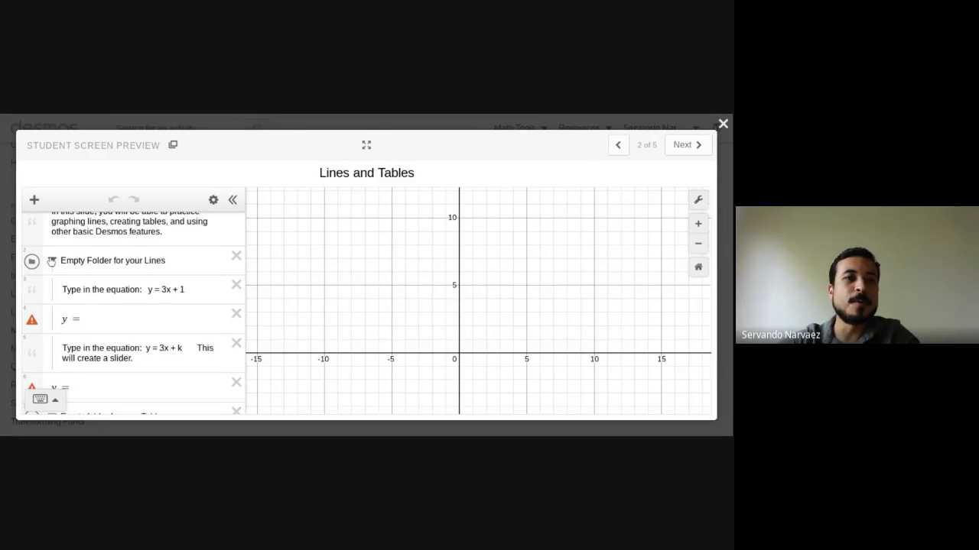
left_click(51, 260)
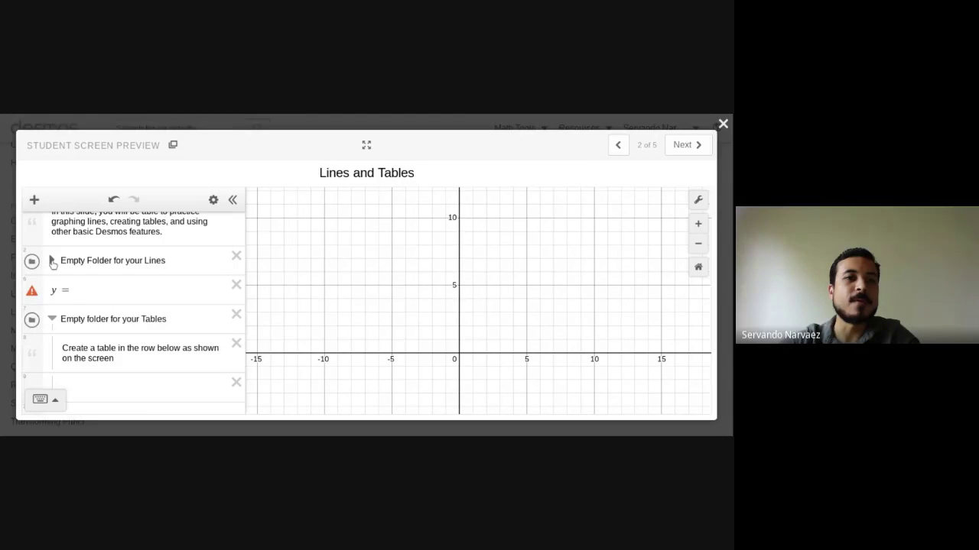
left_click(51, 261)
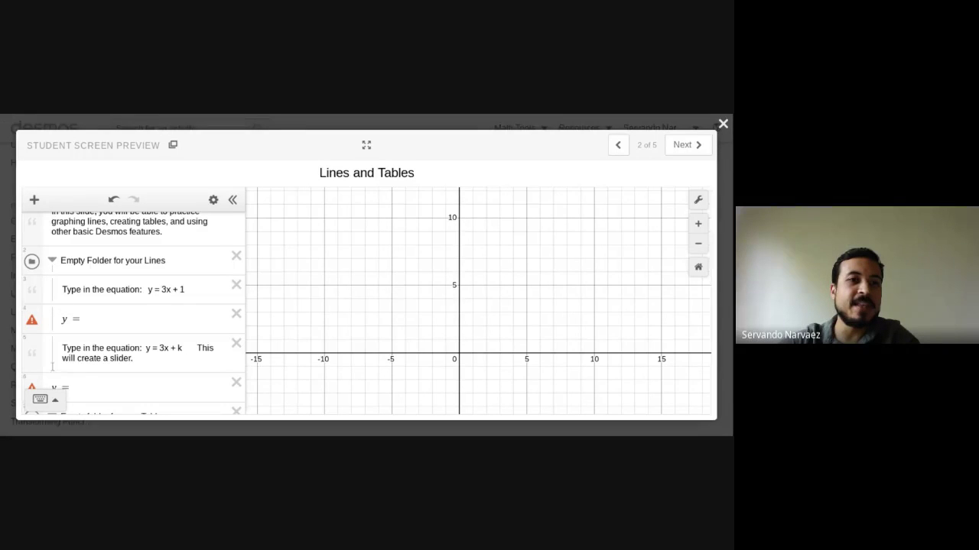
left_click(52, 262)
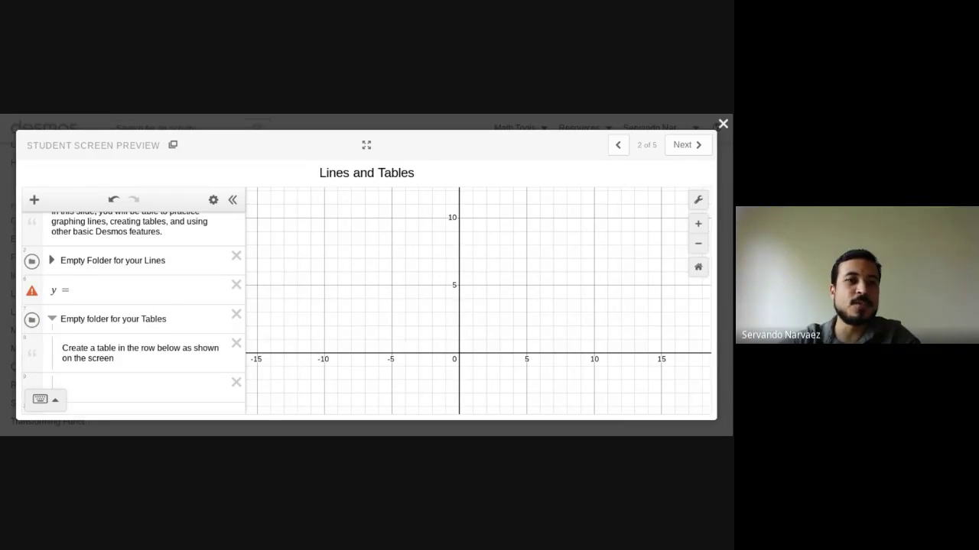
left_click(52, 262)
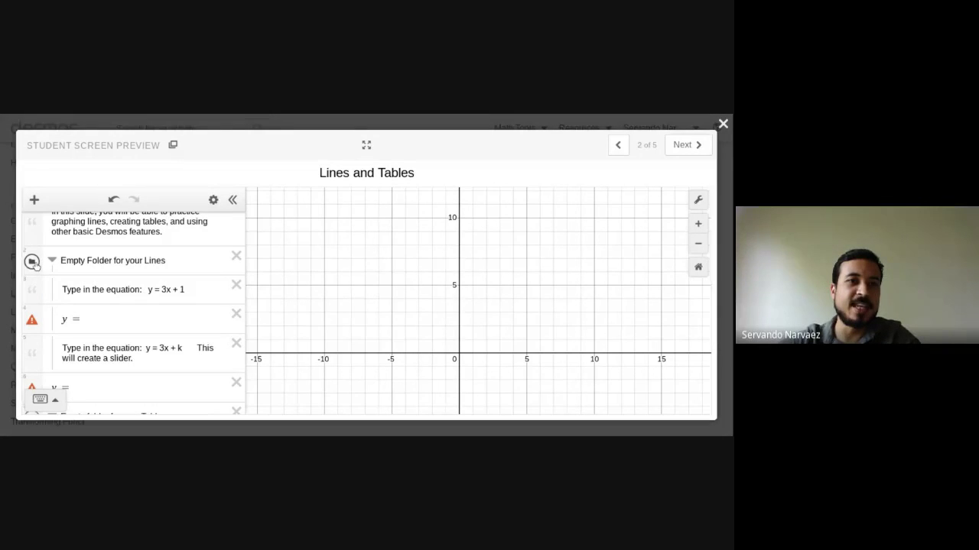
- Toggle the visibility of the lines folder, look through the practice rows below it and return to the class dashboard
left_click(32, 262)
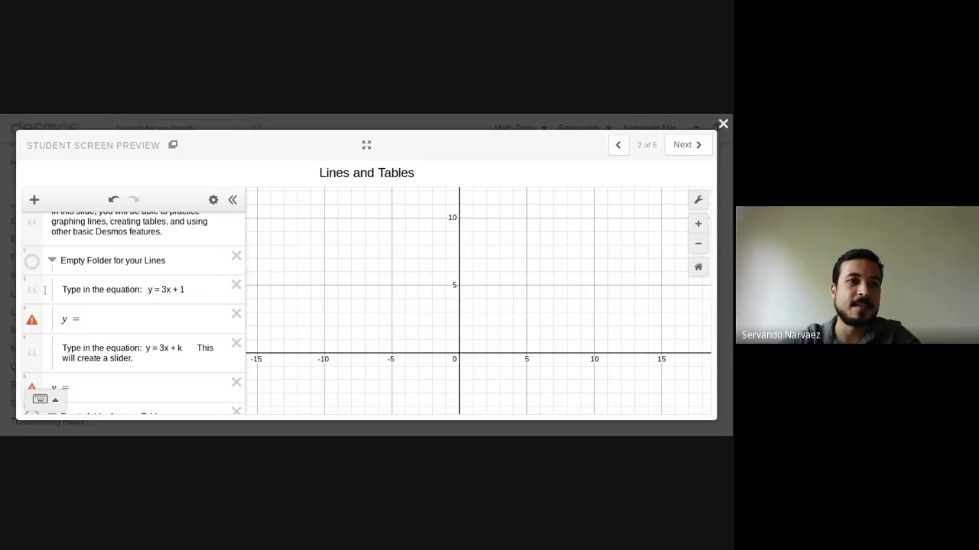
scroll(77, 276, "down", 3)
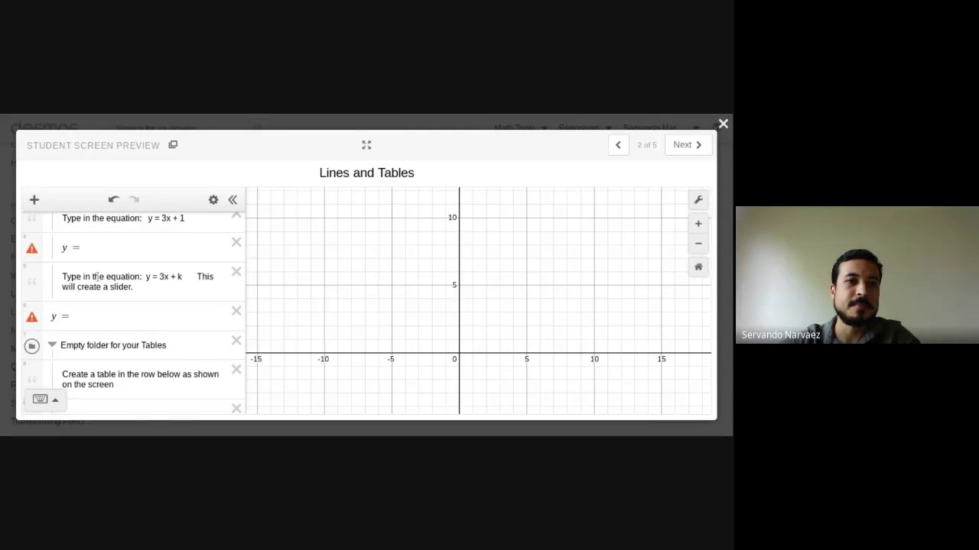
scroll(97, 275, "up", 3)
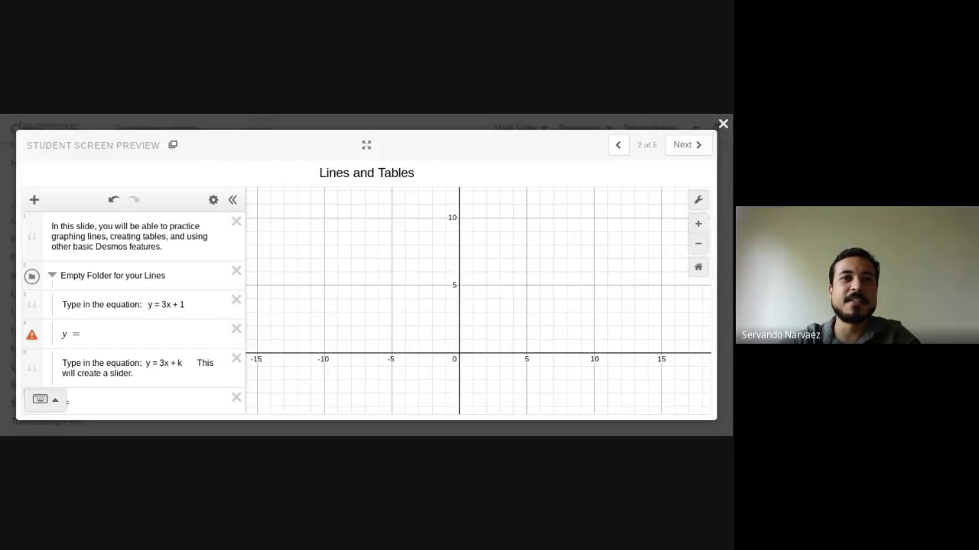
key("Escape")
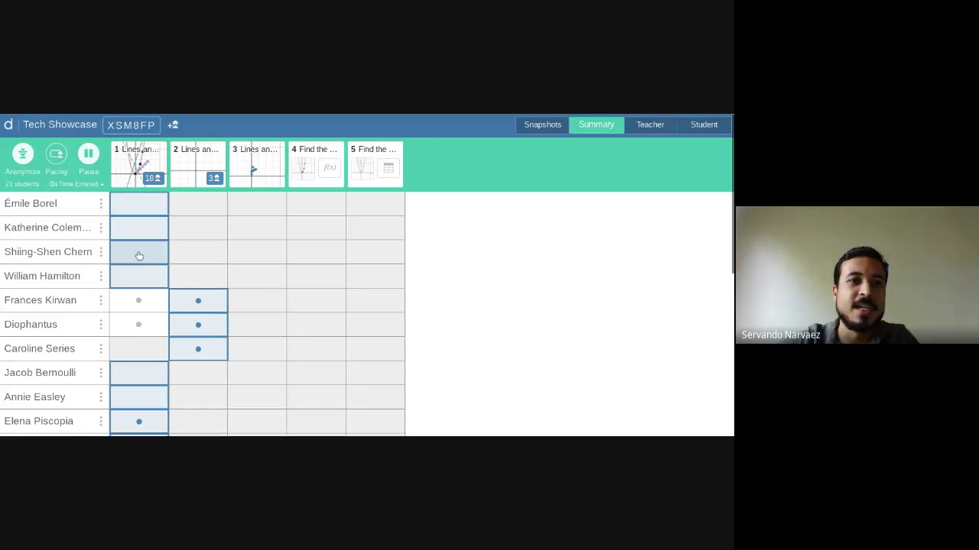
- Look over the students' progress in the class summary and briefly reveal their real names before anonymizing them again
scroll(139, 260, "down", 5)
scroll(138, 286, "down", 2)
scroll(138, 260, "up", 5)
scroll(138, 229, "up", 1)
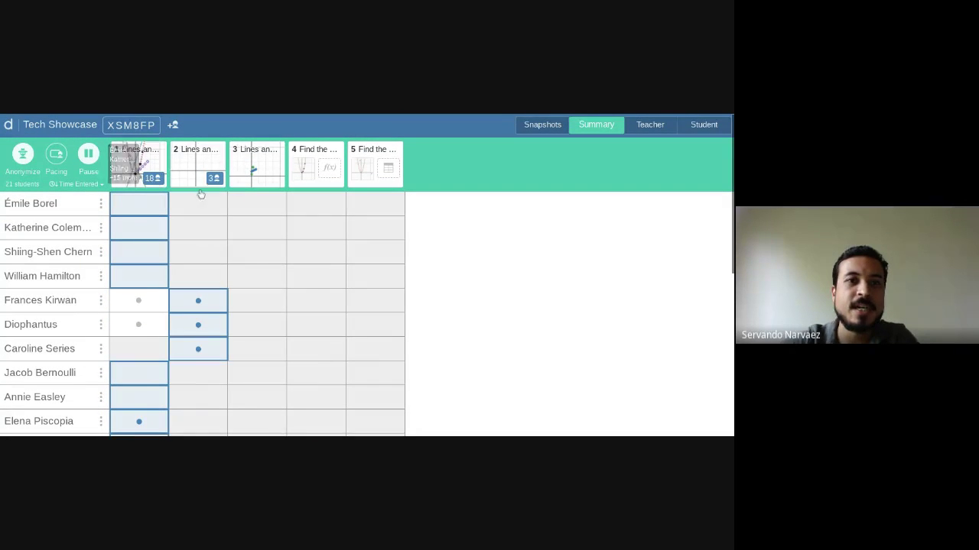
mouse_move(214, 180)
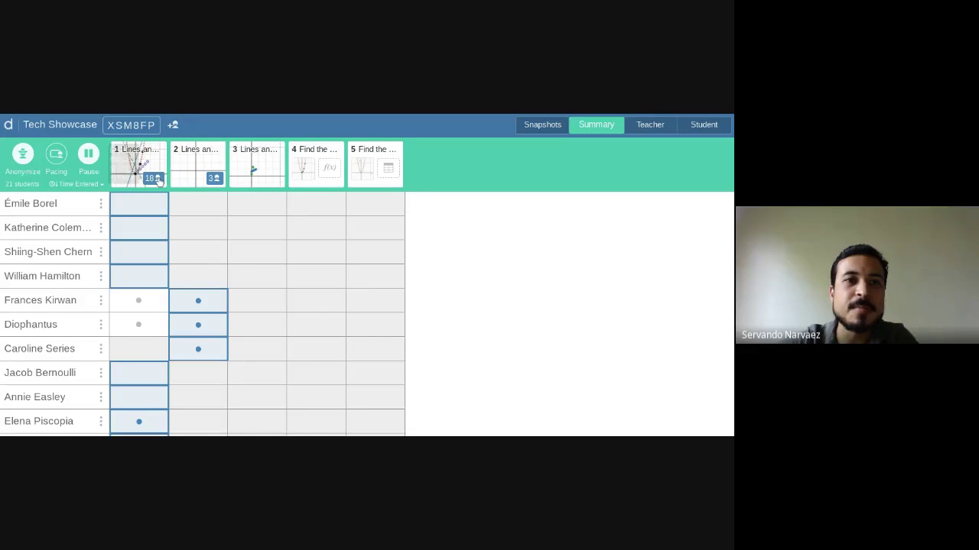
left_click(23, 157)
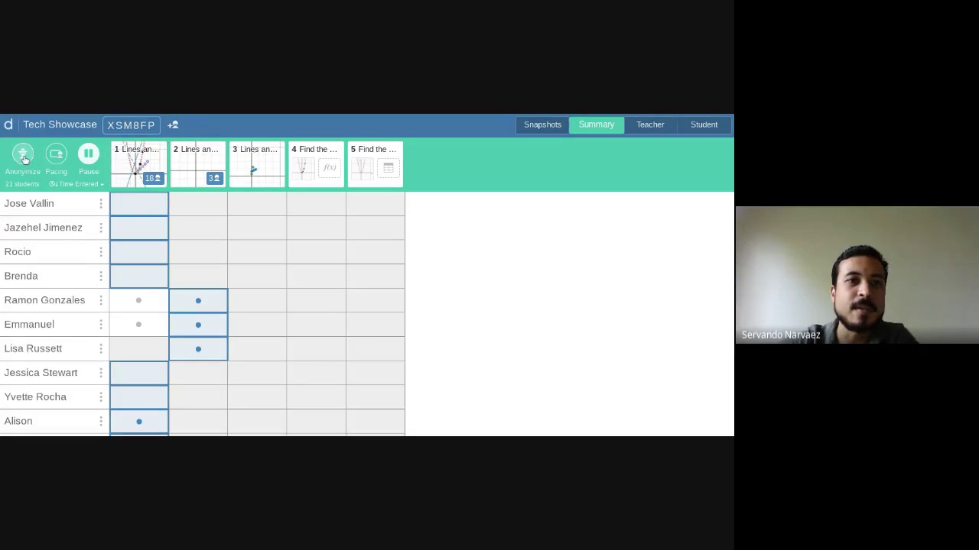
mouse_move(153, 179)
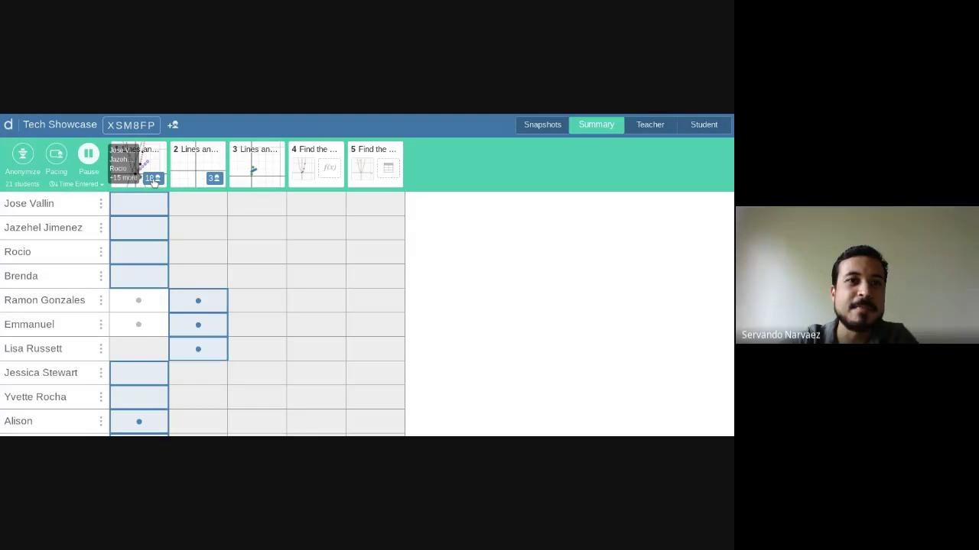
left_click(24, 157)
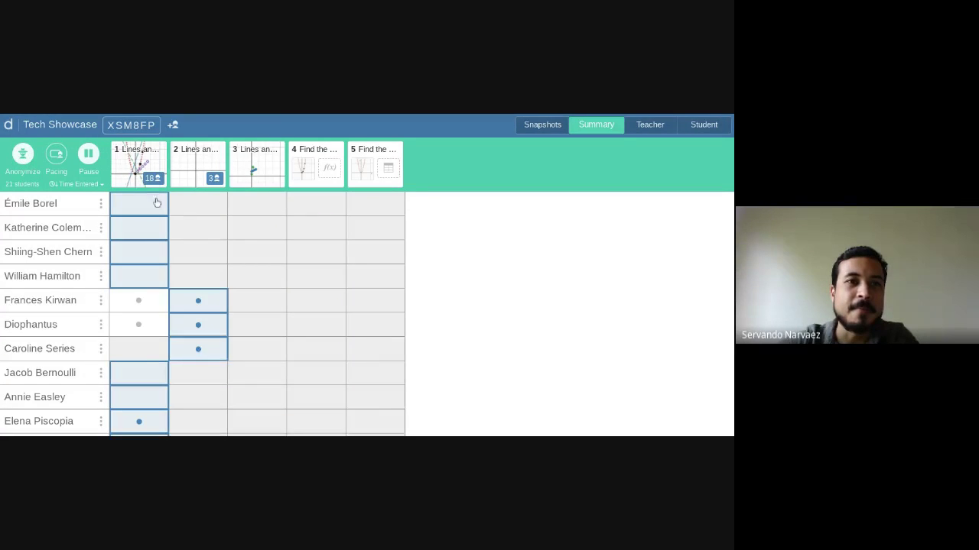
- Restrict the class pacing to screen 1 and extend the allowed range to include screen 2
scroll(144, 306, "down", 1)
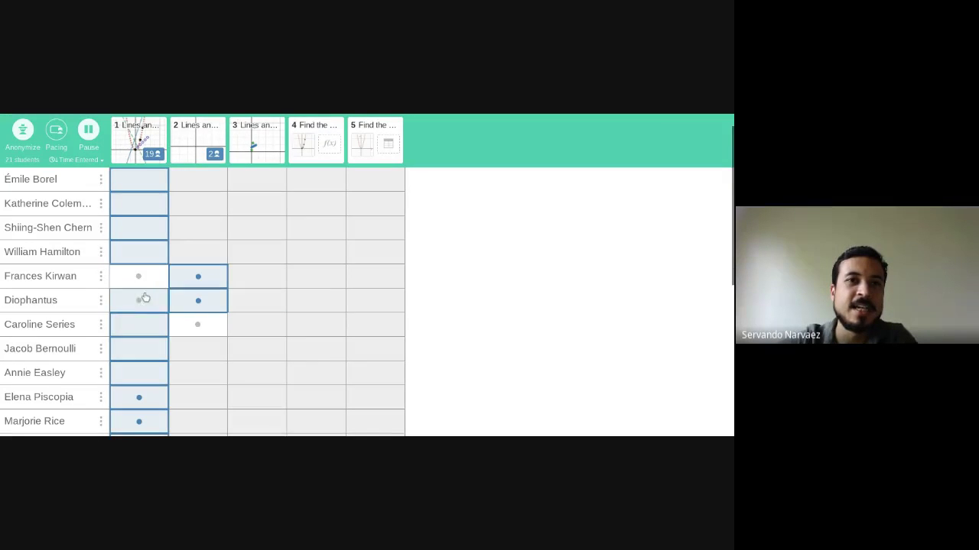
scroll(145, 292, "down", 4)
scroll(142, 343, "up", 5)
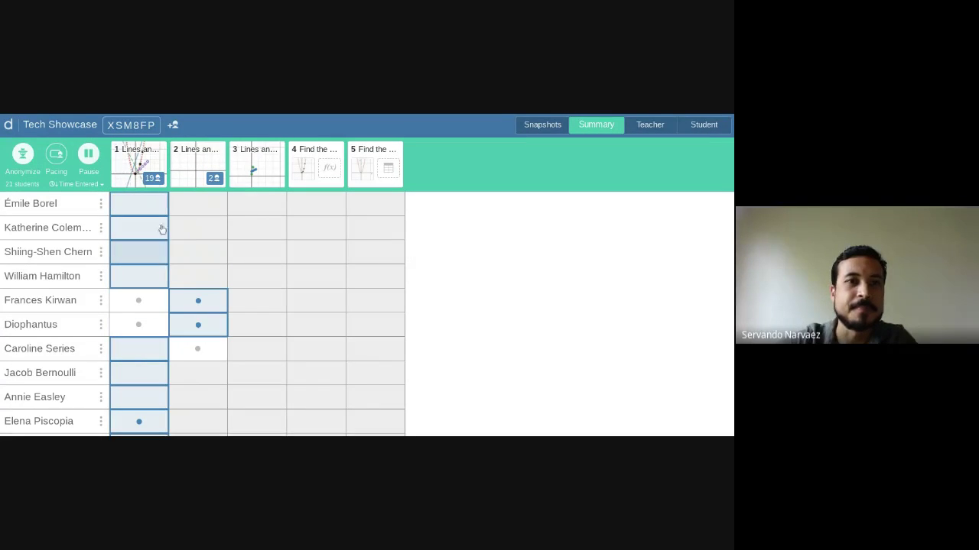
left_click(58, 157)
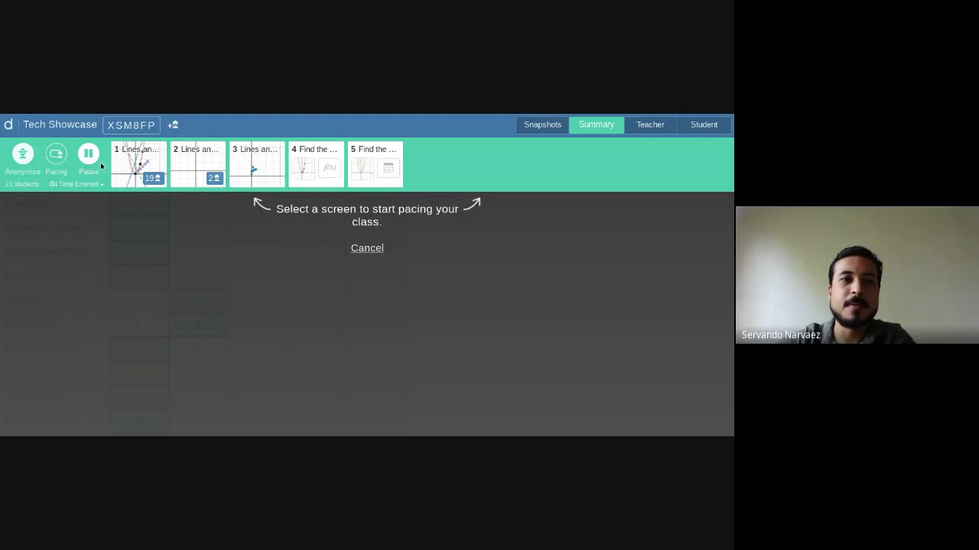
left_click(141, 165)
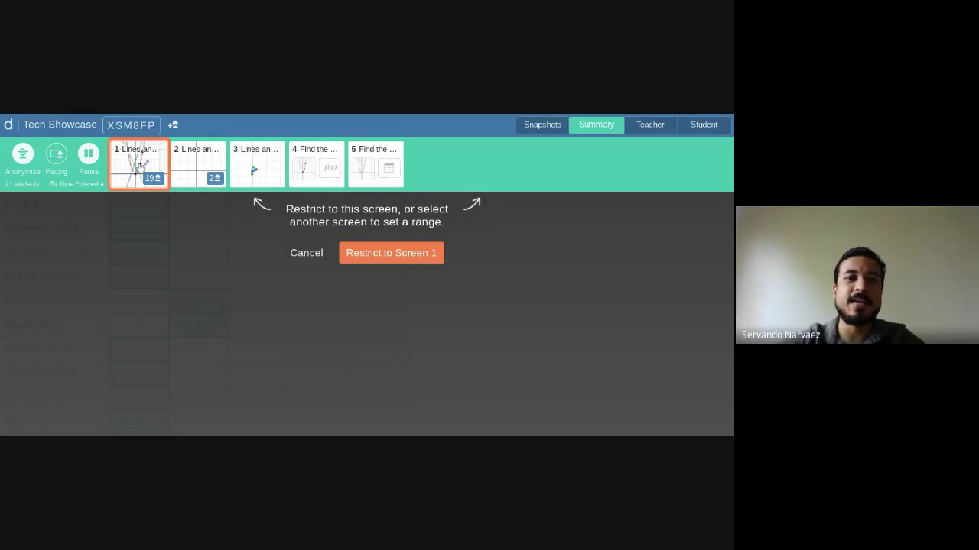
left_click(388, 252)
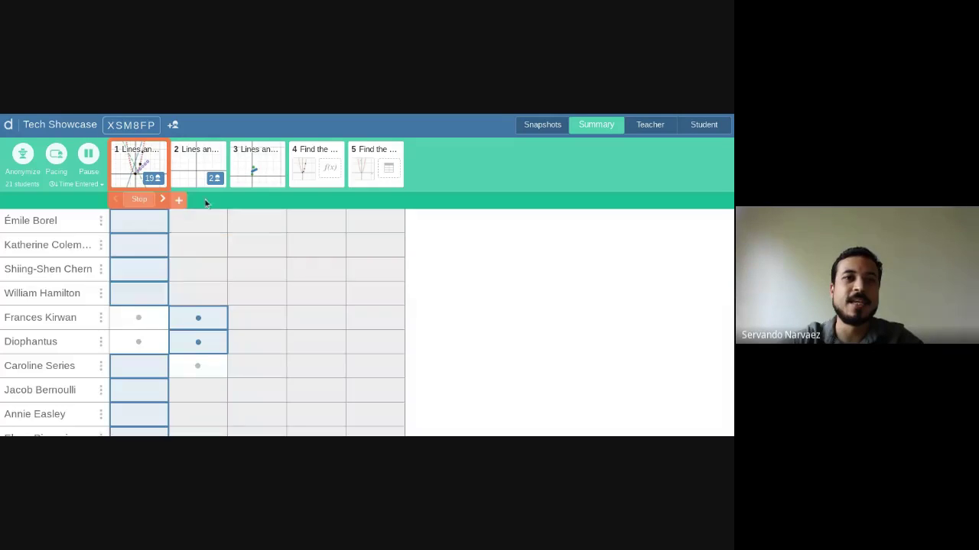
left_click(178, 200)
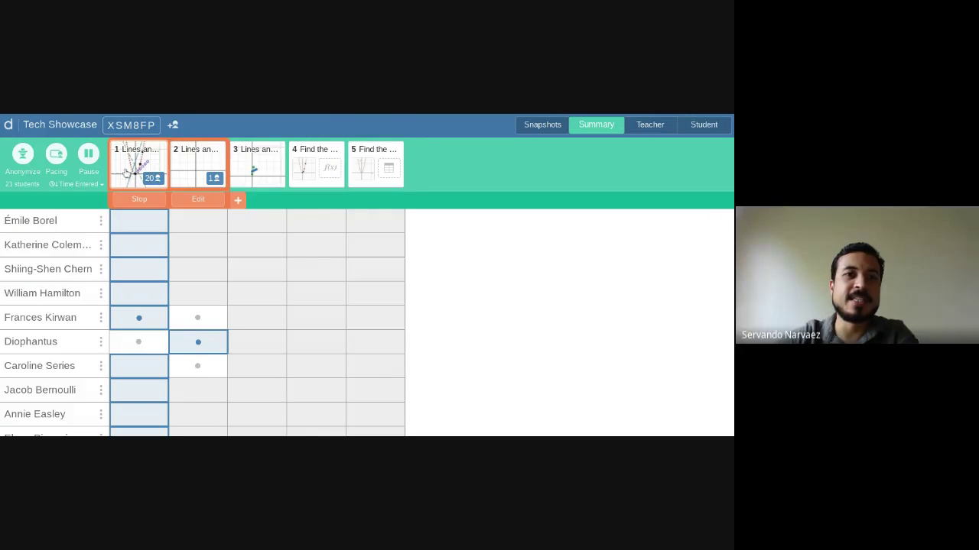
- Resume the paused class activity and check the students' progress across the summary roster
mouse_move(148, 175)
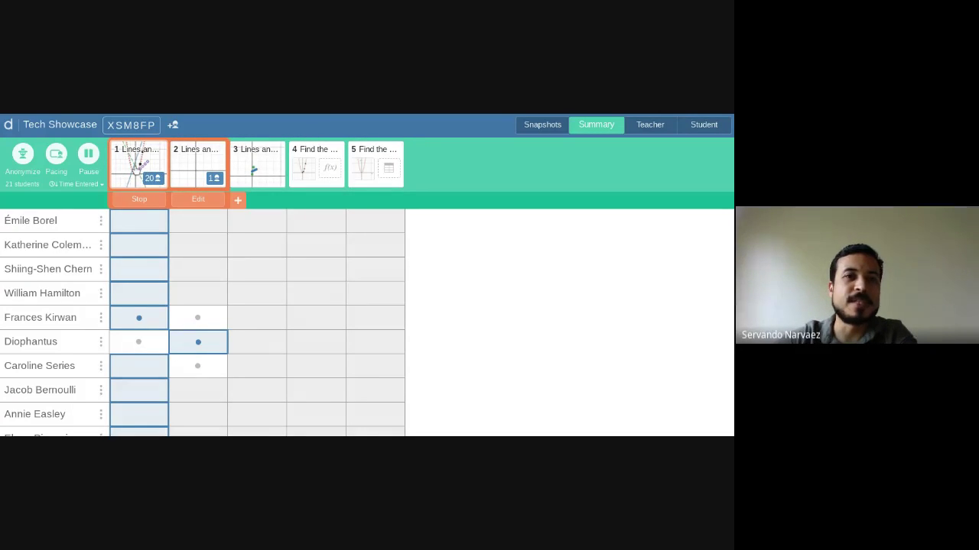
mouse_move(145, 176)
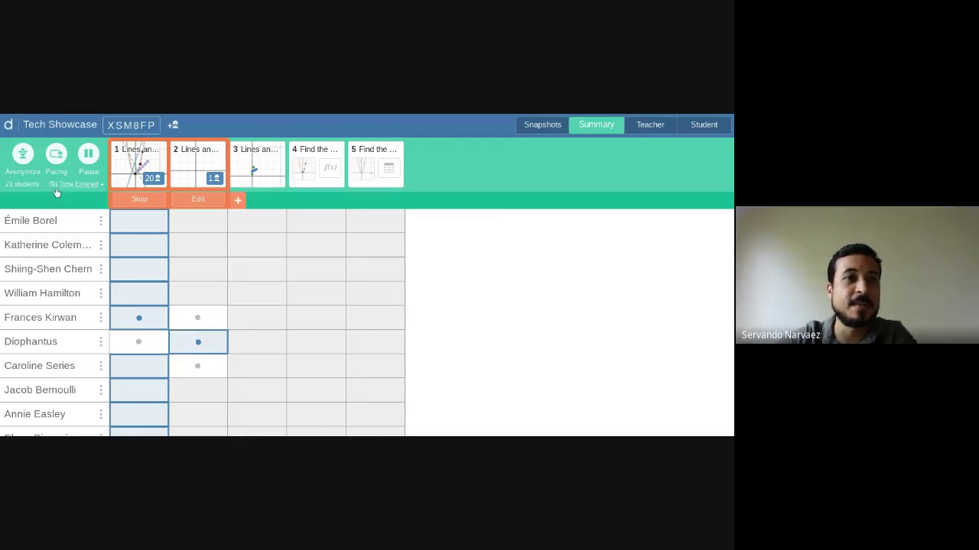
left_click(88, 155)
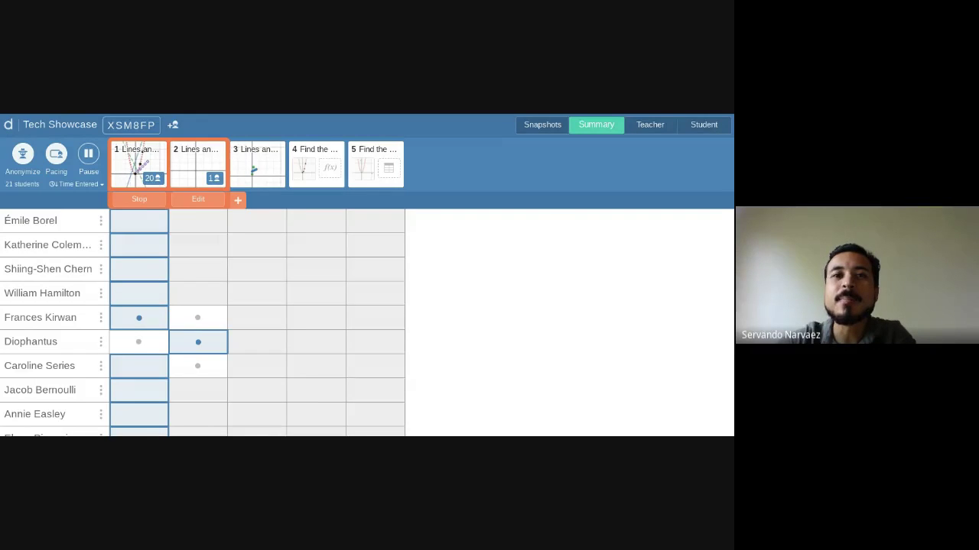
scroll(157, 323, "down", 3)
scroll(165, 237, "up", 3)
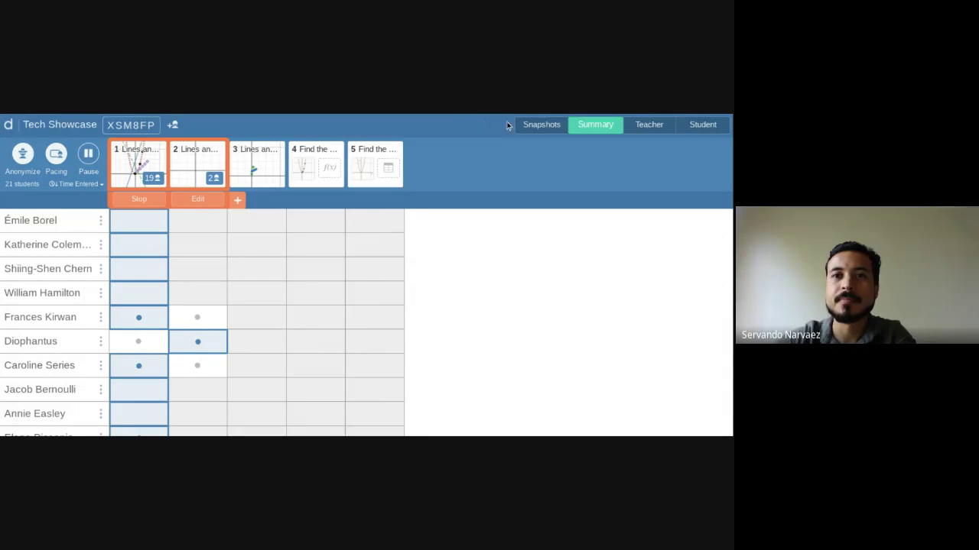
- Open the teacher view and compare the student response graphs for screens 1 and 2, ending on screen 1
left_click(645, 127)
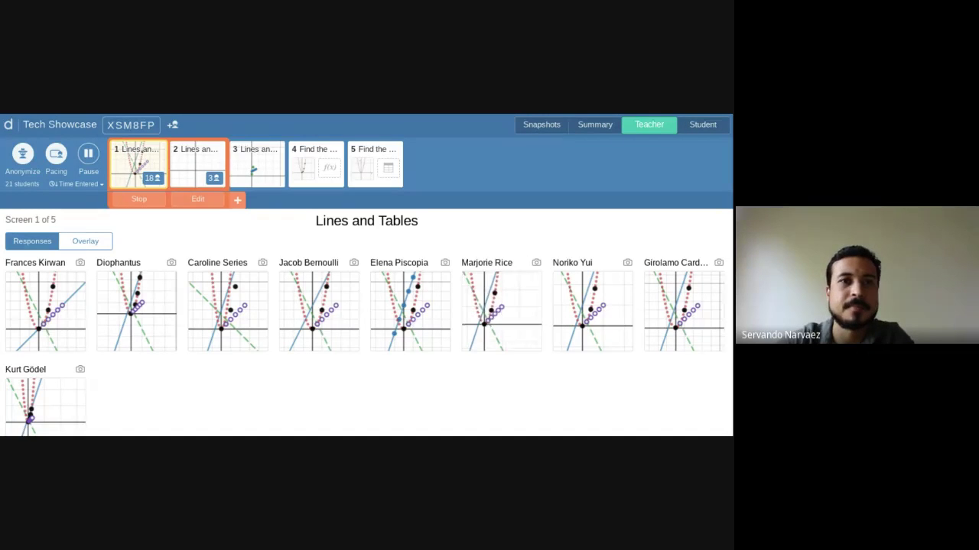
left_click(189, 165)
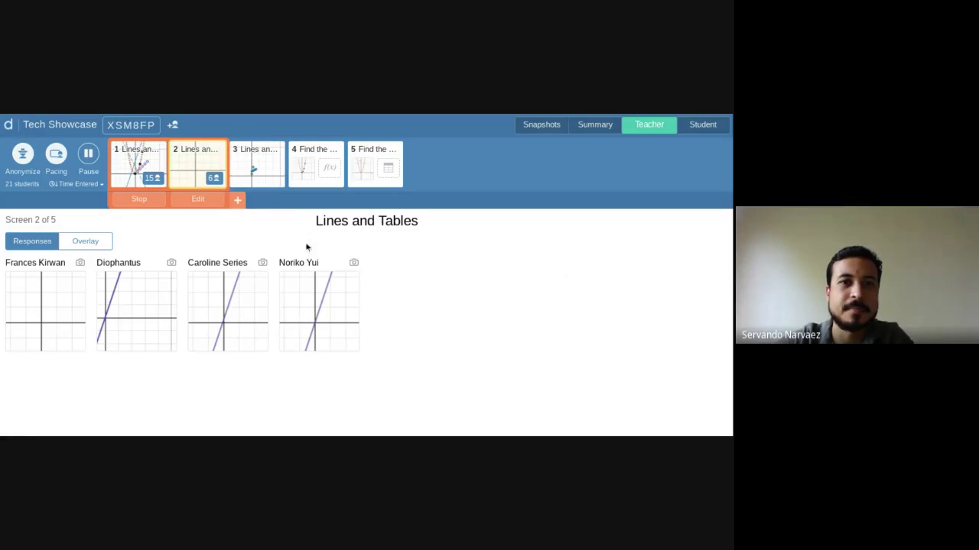
left_click(140, 162)
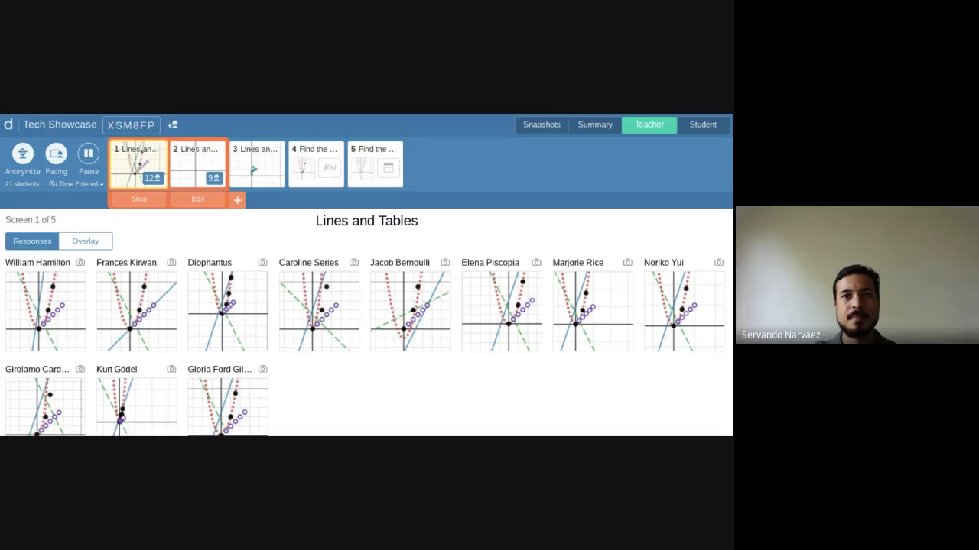
- Open the snapshots view, try to take a photo as a snapshot and close the photo window
left_click(538, 125)
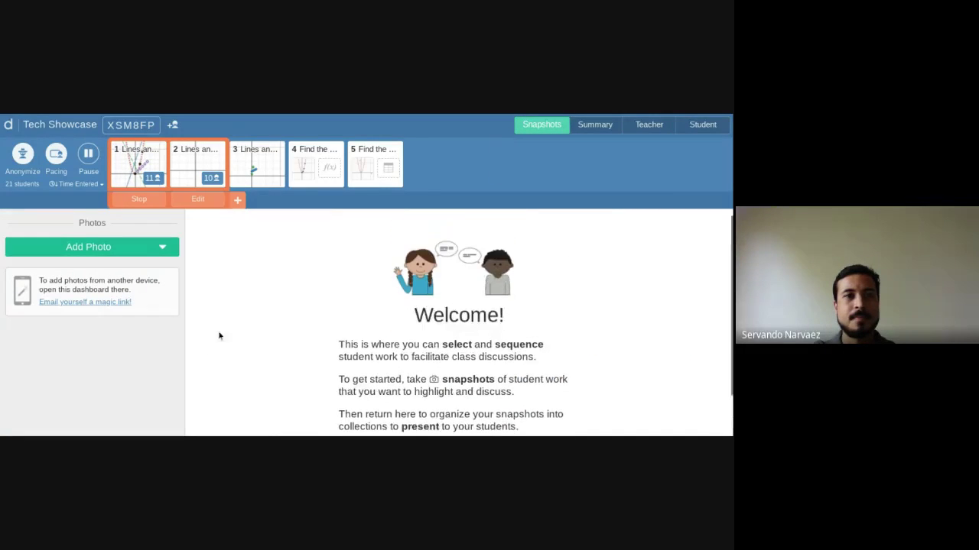
left_click(165, 249)
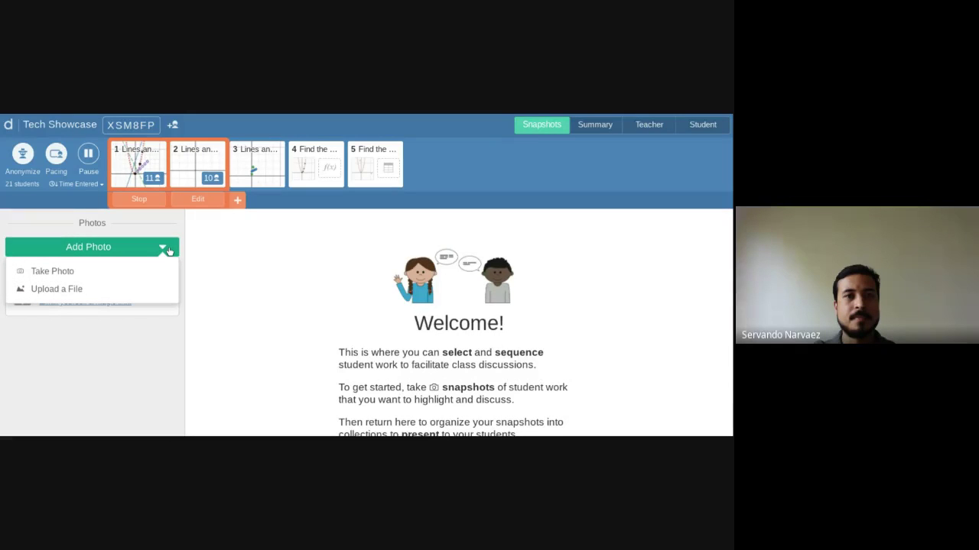
left_click(97, 276)
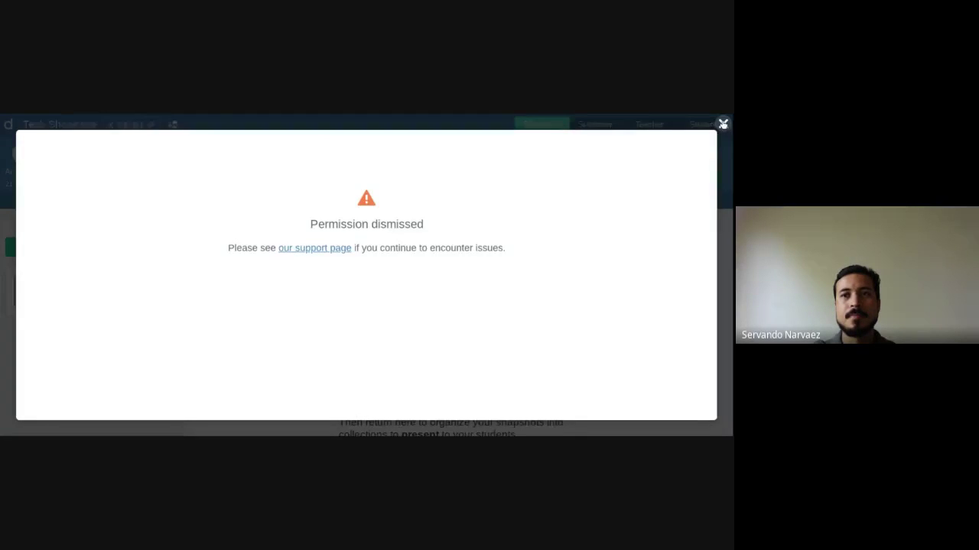
left_click(723, 124)
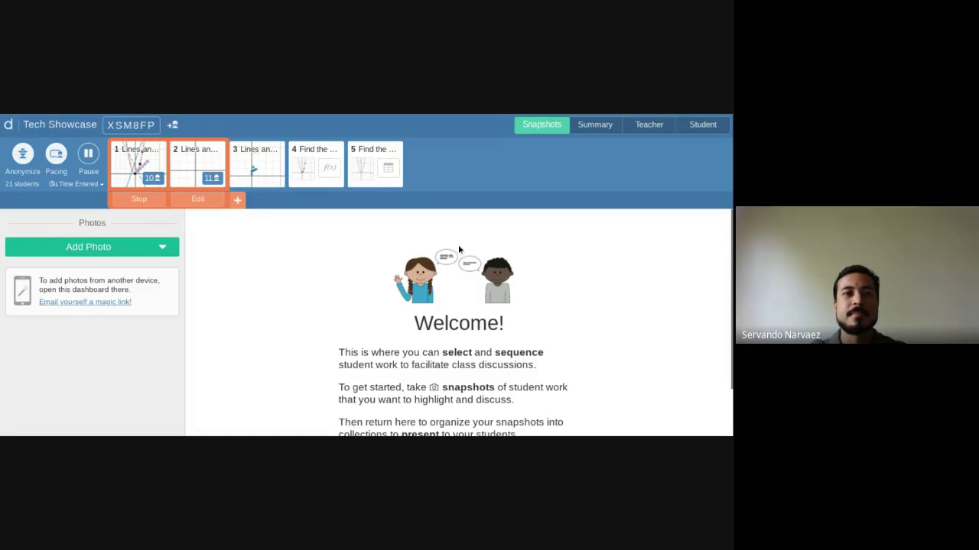
- Check the summary again and examine all student graphs in the teacher view for screen 1 and screen 2
left_click(608, 132)
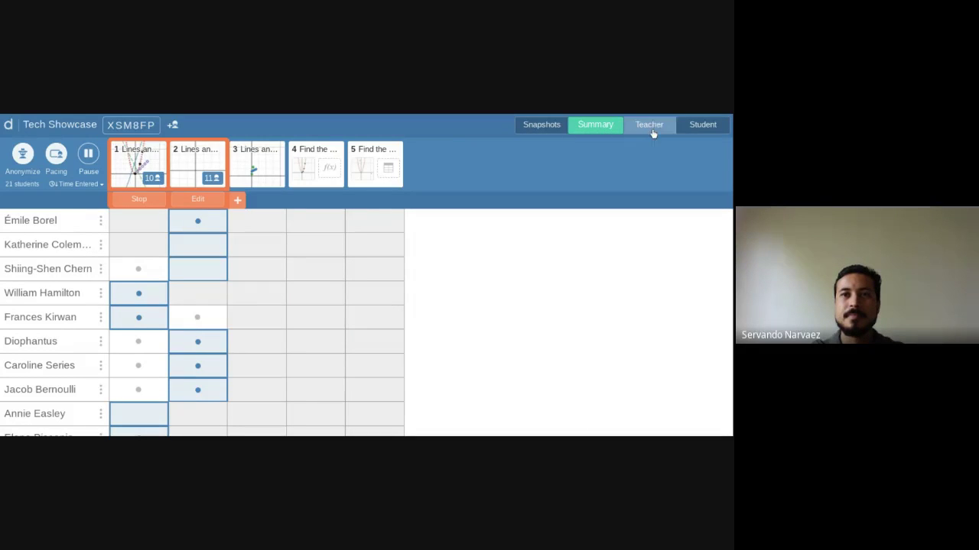
left_click(700, 125)
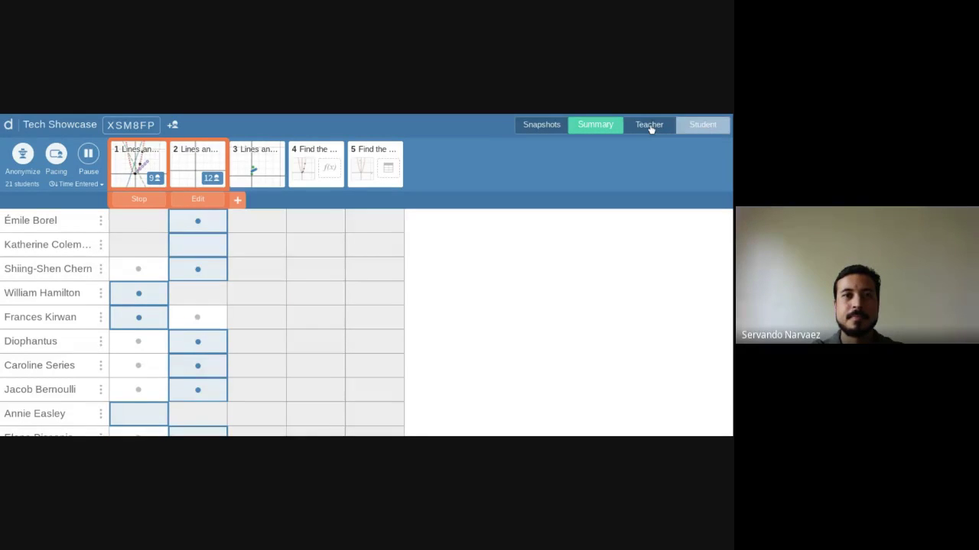
left_click(649, 126)
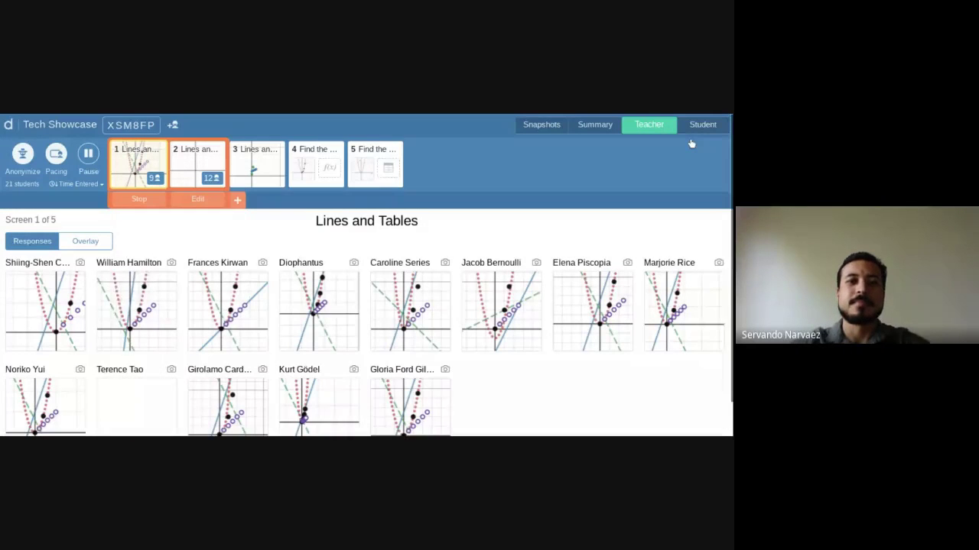
scroll(429, 191, "down", 1)
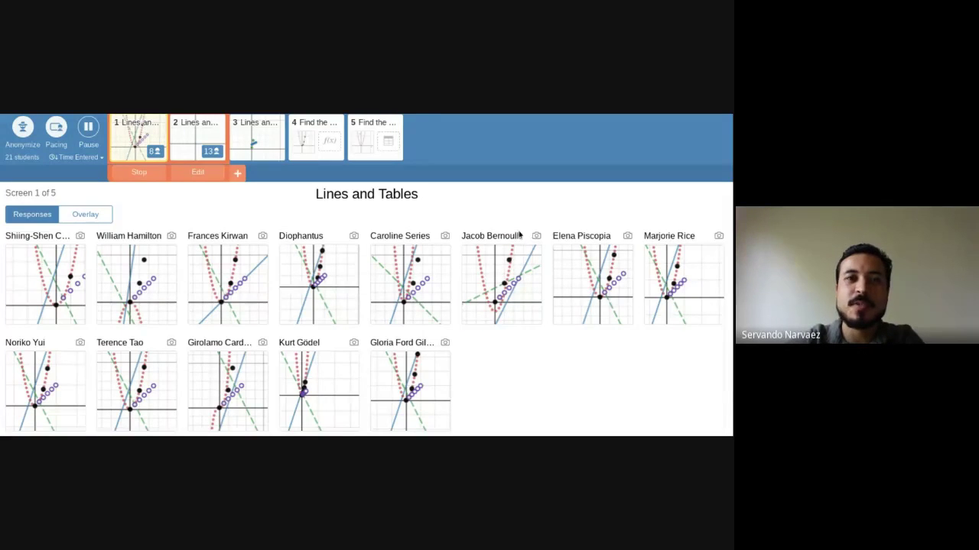
scroll(523, 234, "up", 1)
scroll(523, 235, "down", 1)
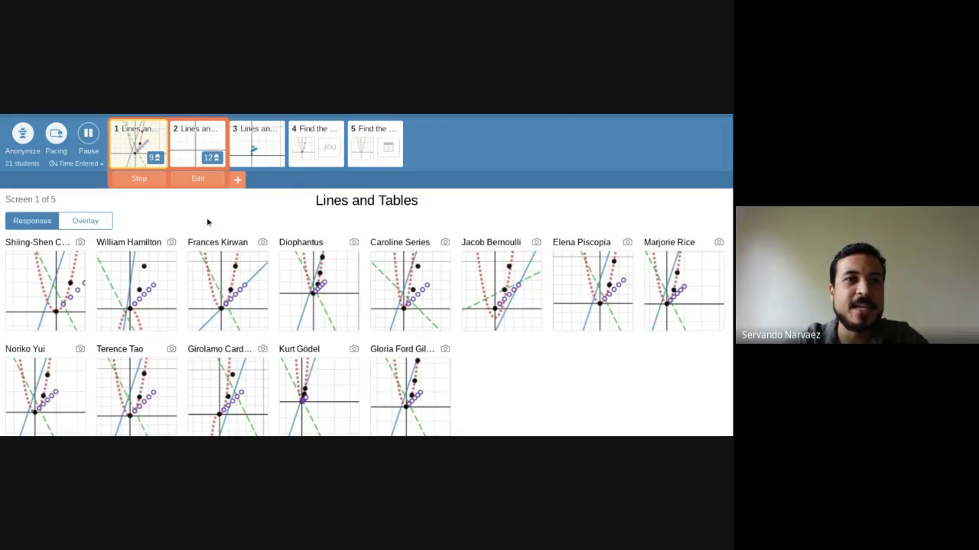
left_click(187, 151)
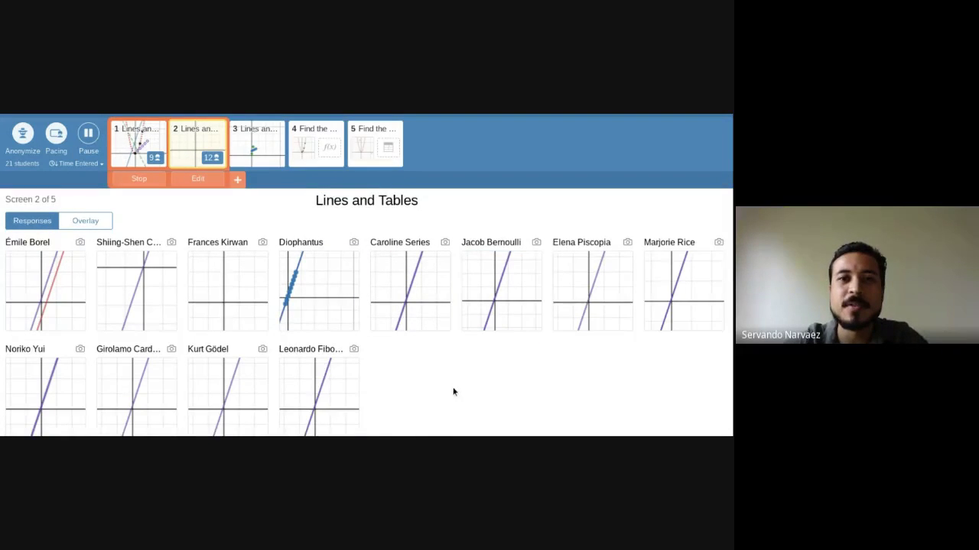
scroll(453, 384, "down", 1)
scroll(454, 387, "up", 1)
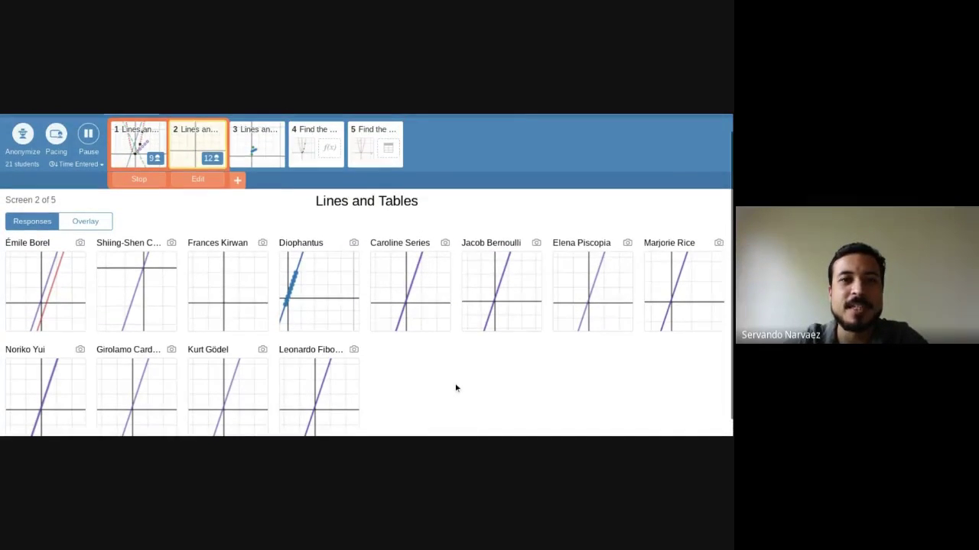
- Overlay all student responses for screen 2 on one graph and adjust the zoom to compare their lines
left_click(85, 221)
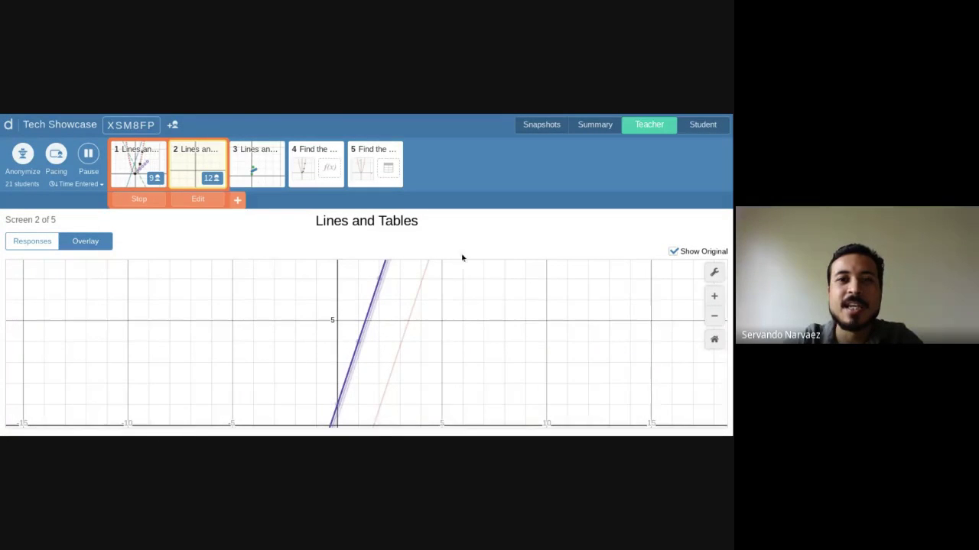
left_click(714, 317)
left_click(715, 317)
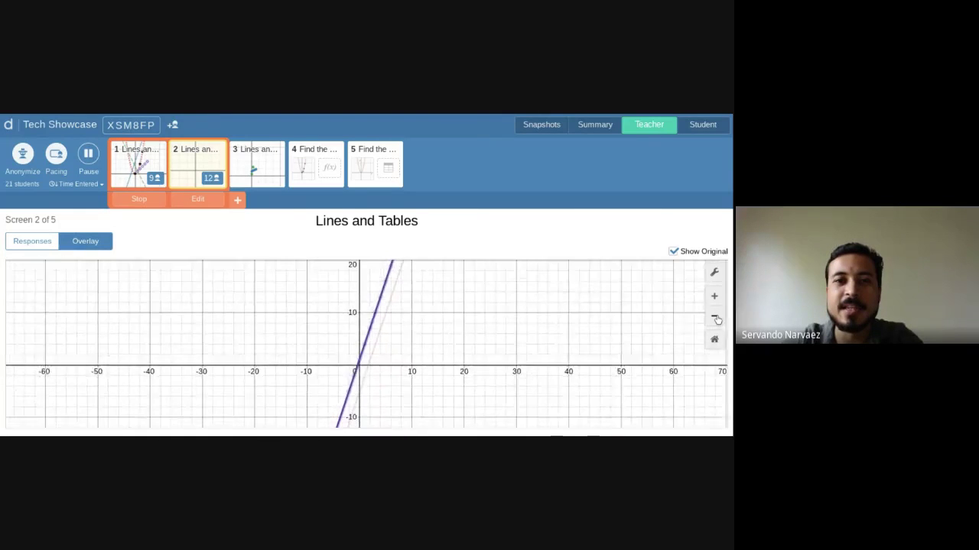
left_click(715, 317)
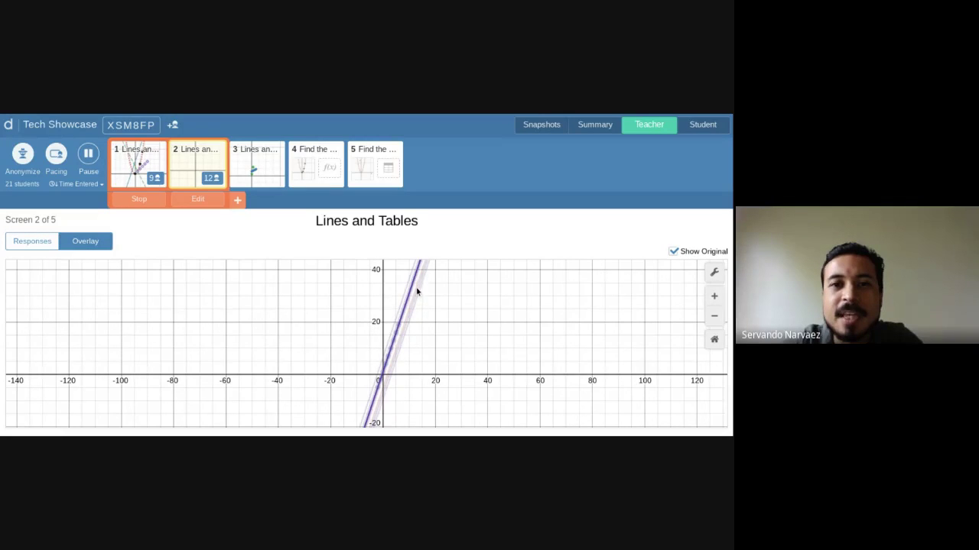
left_click(714, 297)
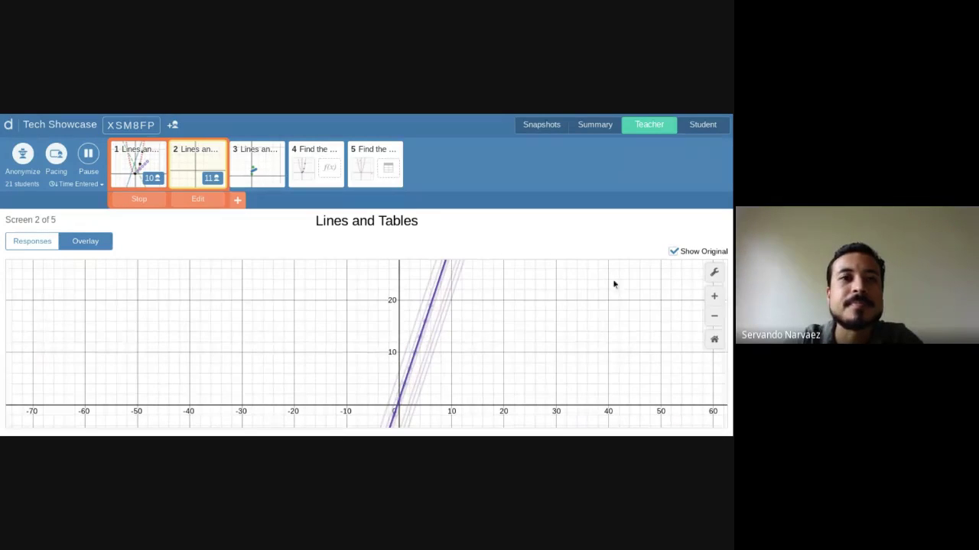
- Show the individual responses for screen 1, pause the class, and take a snapshot of the fifth student's graph
left_click(137, 165)
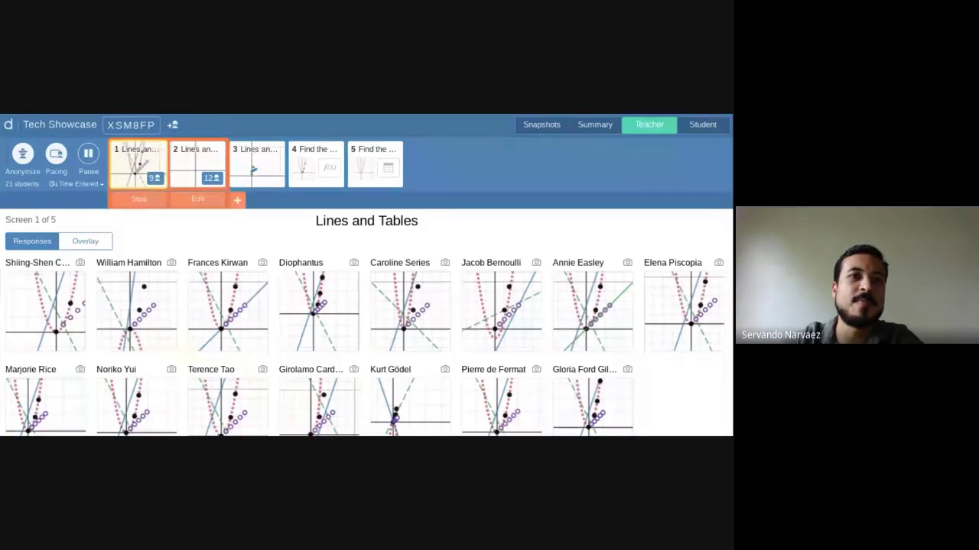
left_click(88, 156)
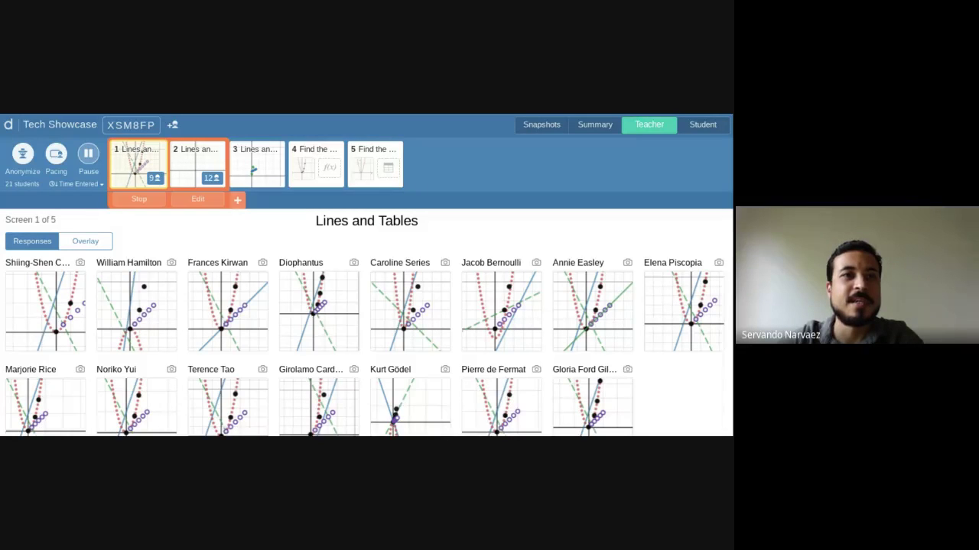
left_click(88, 156)
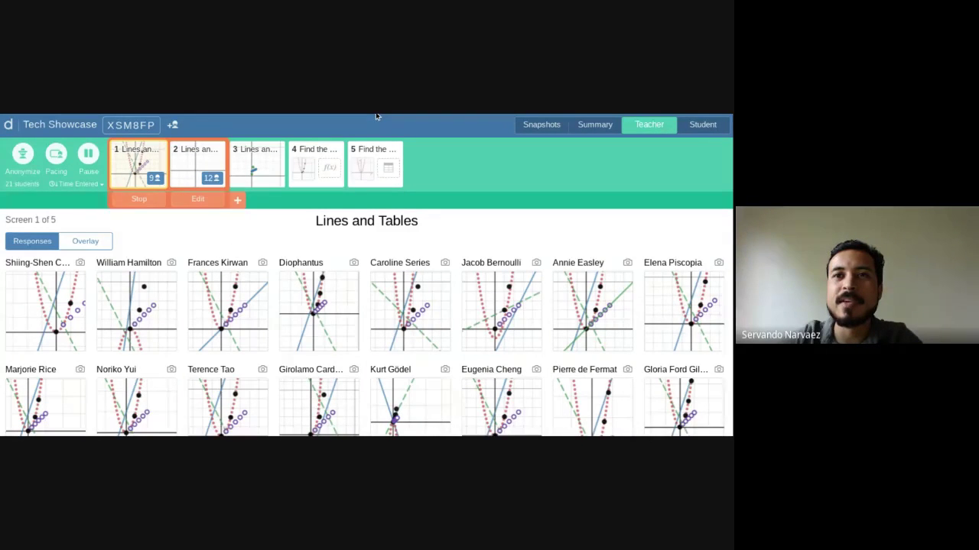
left_click(445, 264)
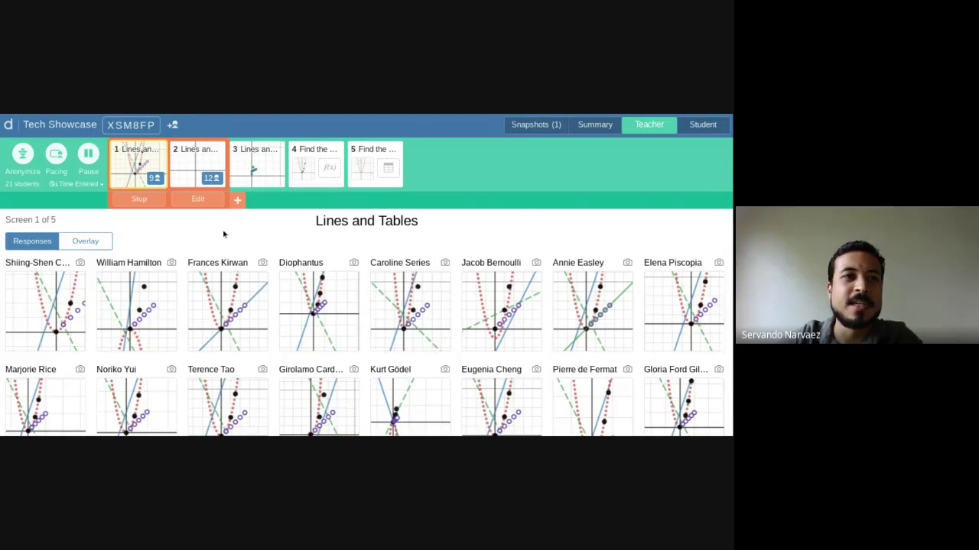
- Reveal the students' real names on the screen 1 responses and anonymize them again
left_click(21, 159)
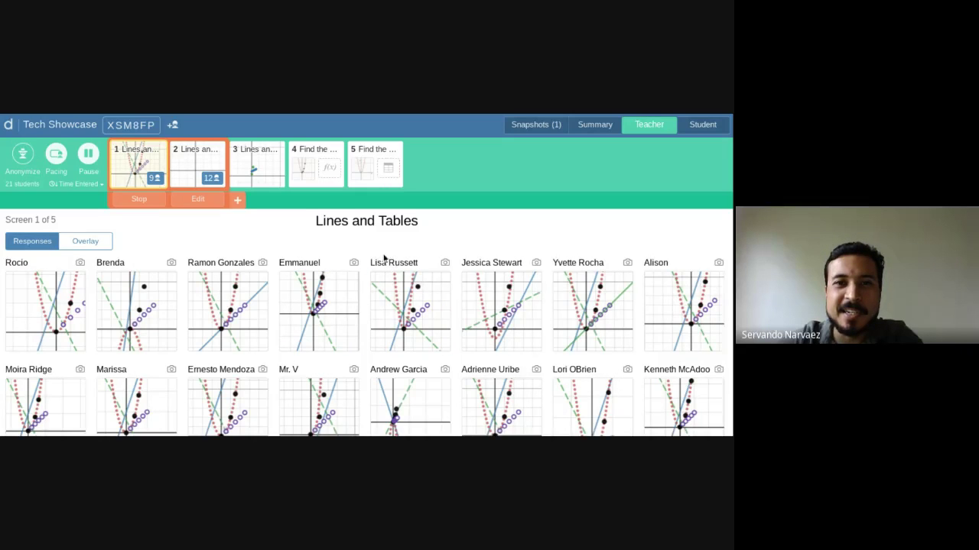
left_click(21, 157)
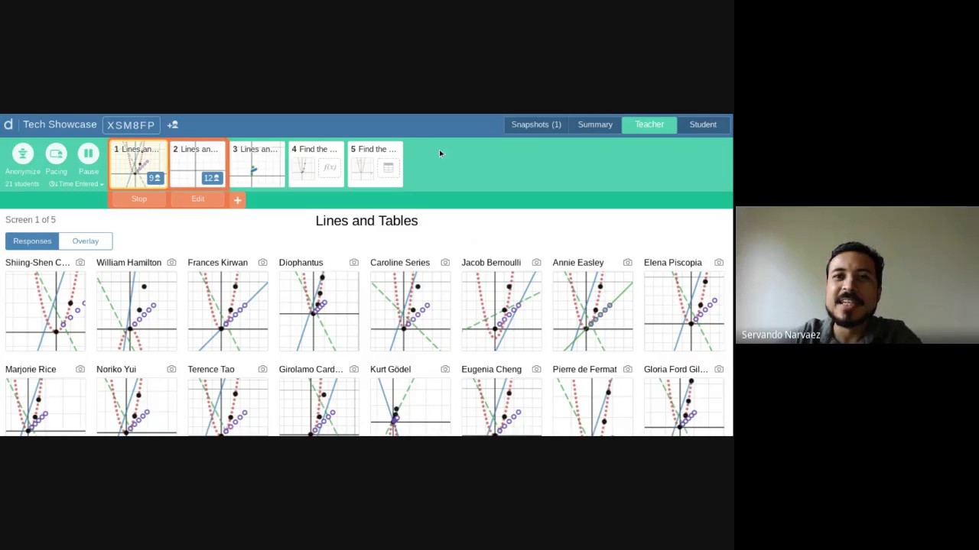
- Start a snapshot collection with the captured student graph and title it "Is the slope of the green line correct"
left_click(529, 127)
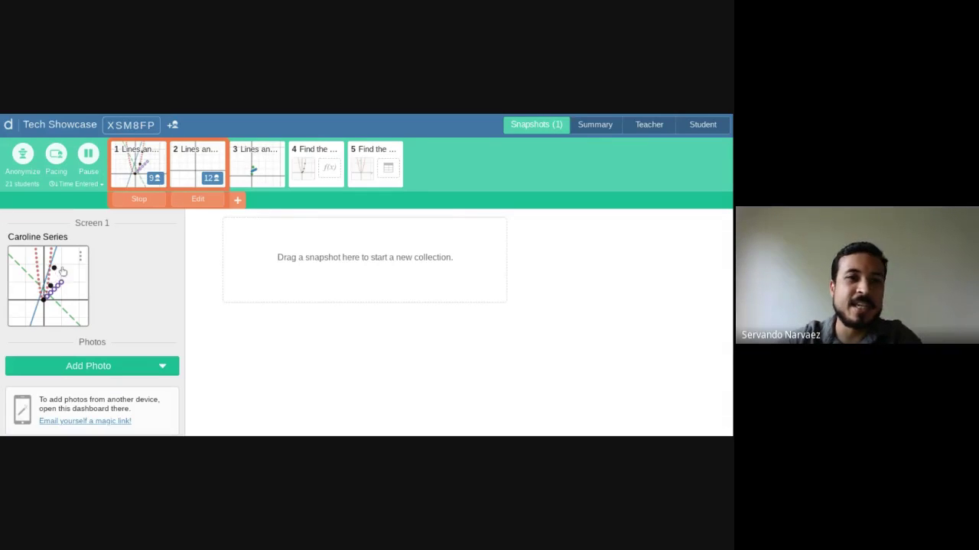
left_click_drag(48, 284, 393, 252)
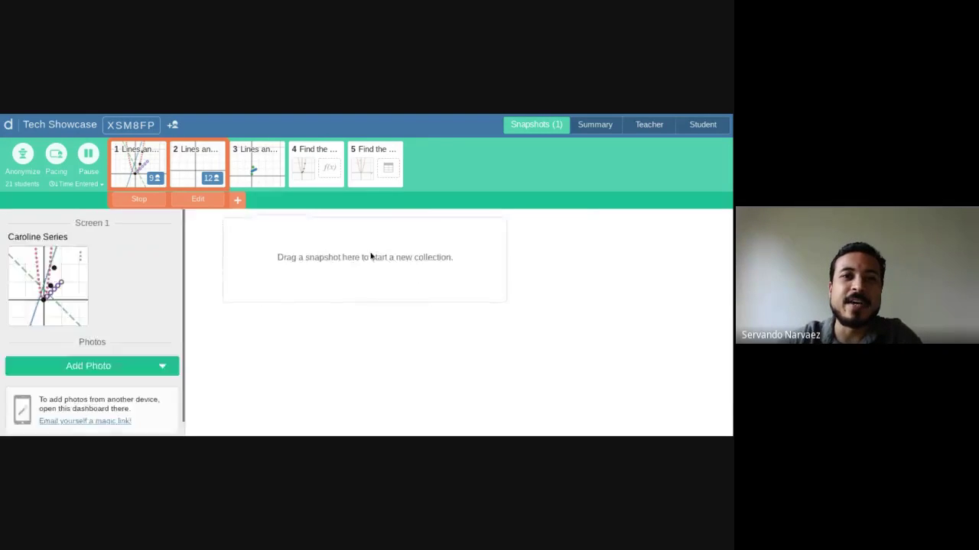
left_click(367, 226)
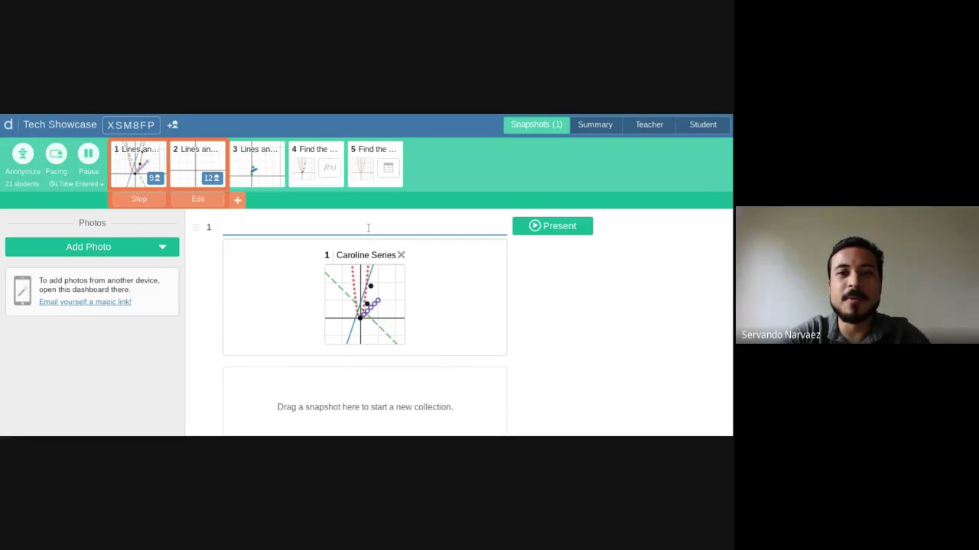
type("Is")
key("BackSpace")
key("BackSpace")
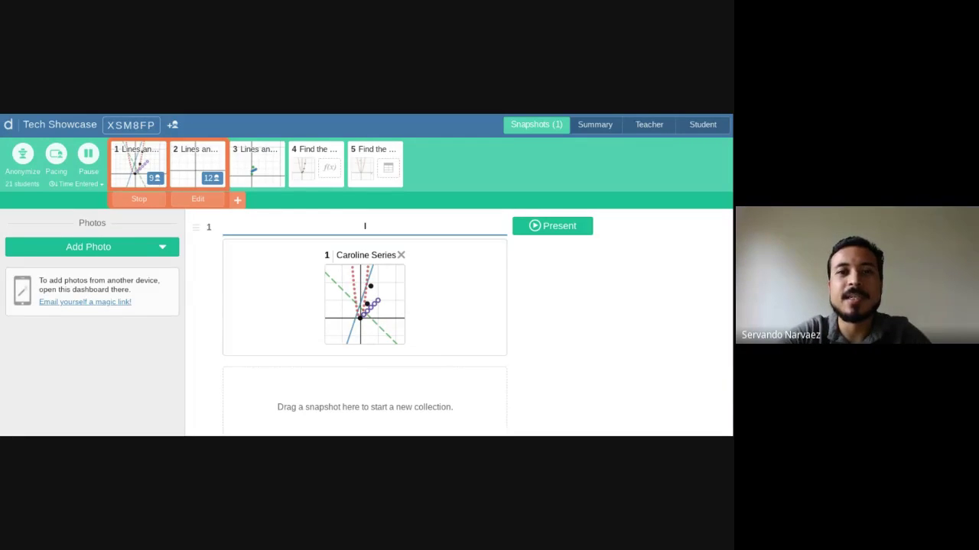
type("Is")
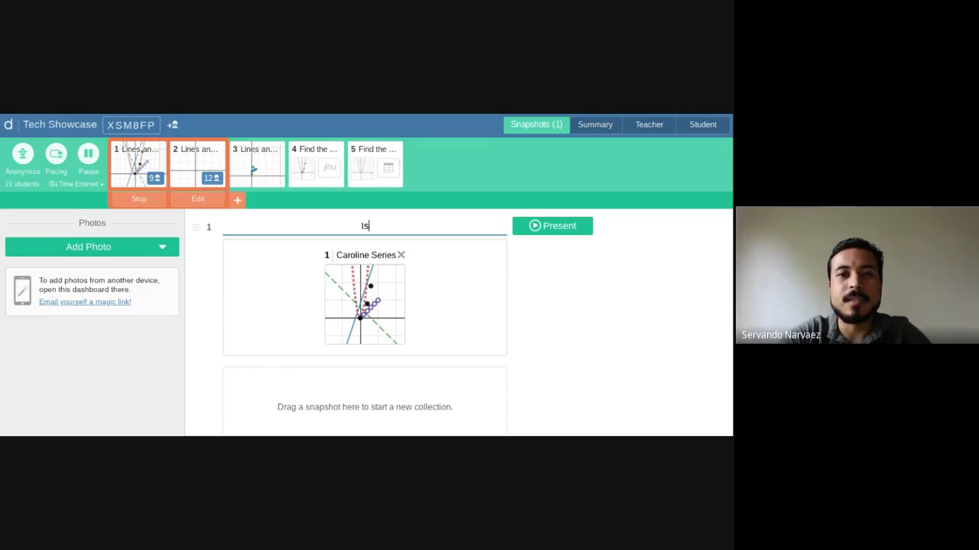
type(" the slope of the green line correct")
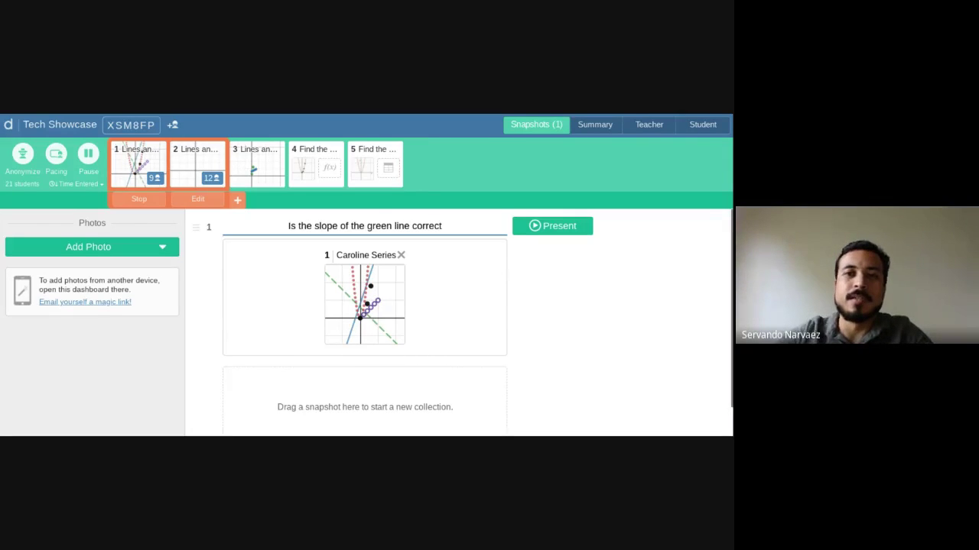
- Present the snapshot collection, highlight its title question, and close the presentation
left_click(565, 234)
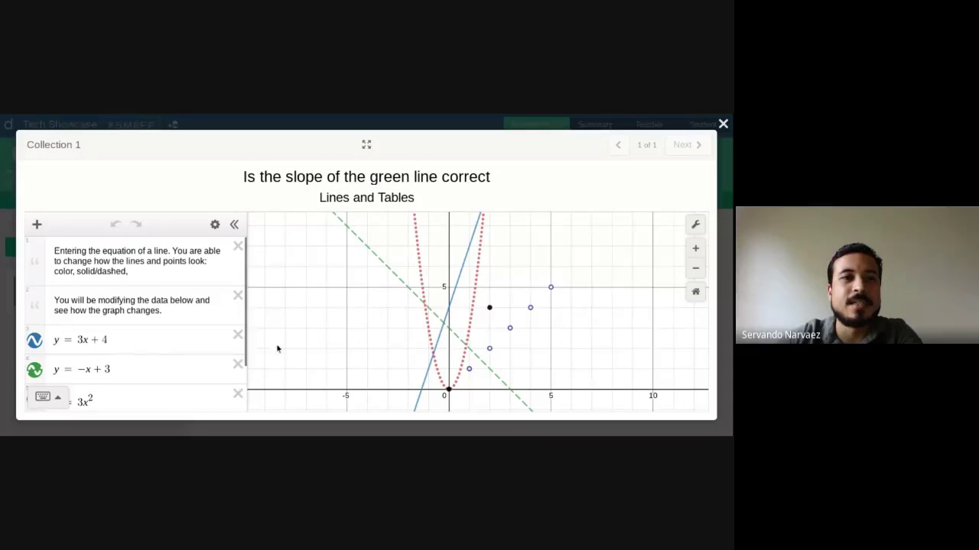
left_click_drag(245, 177, 495, 181)
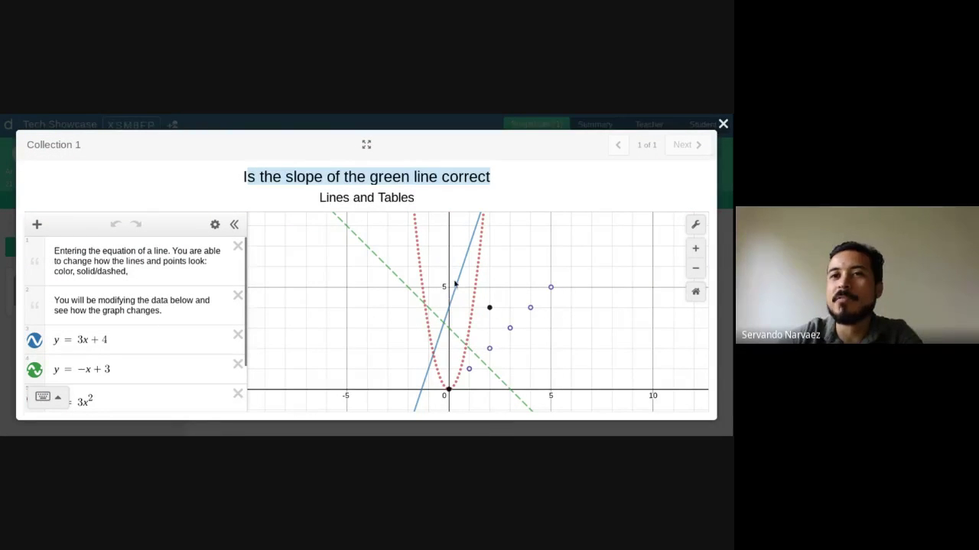
left_click(723, 123)
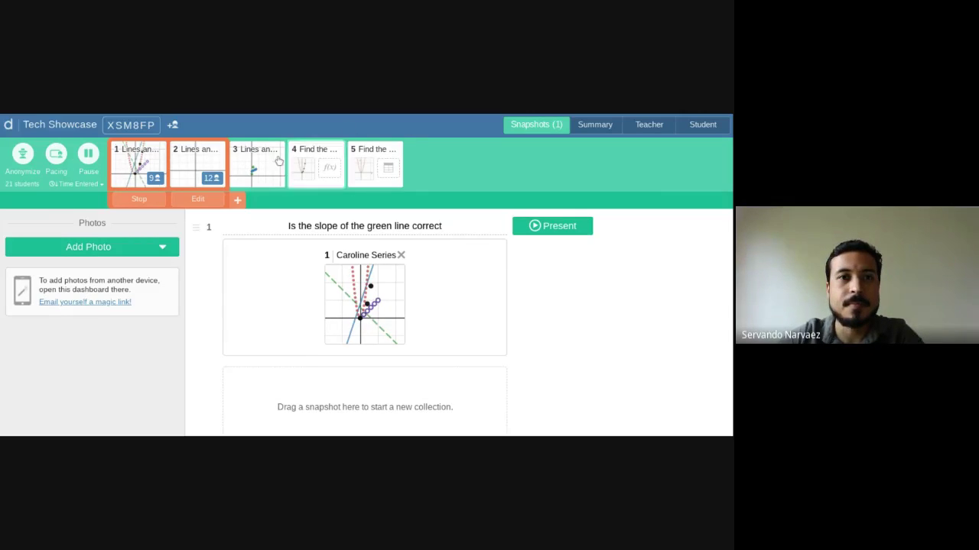
- Open the responses for screen 3 and extend the pacing range to include that screen
left_click(250, 166)
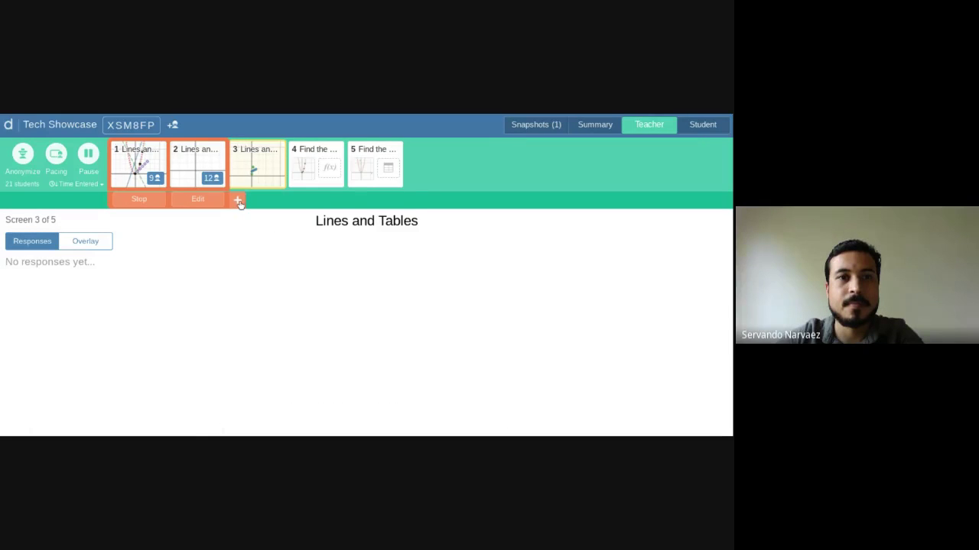
left_click(237, 200)
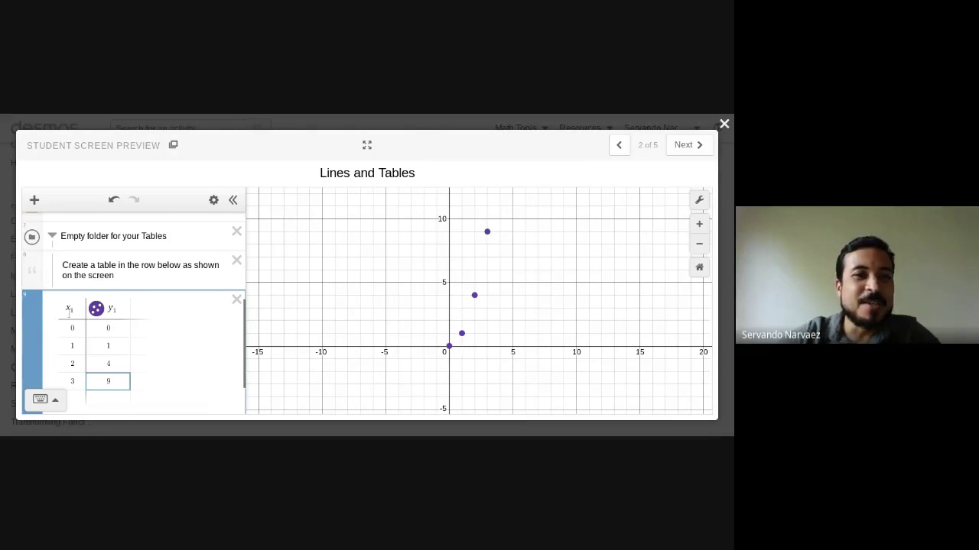
- Delete the existing x₁ and y₁ table from the tables folder in the screen 2 student preview
scroll(130, 291, "up", 1)
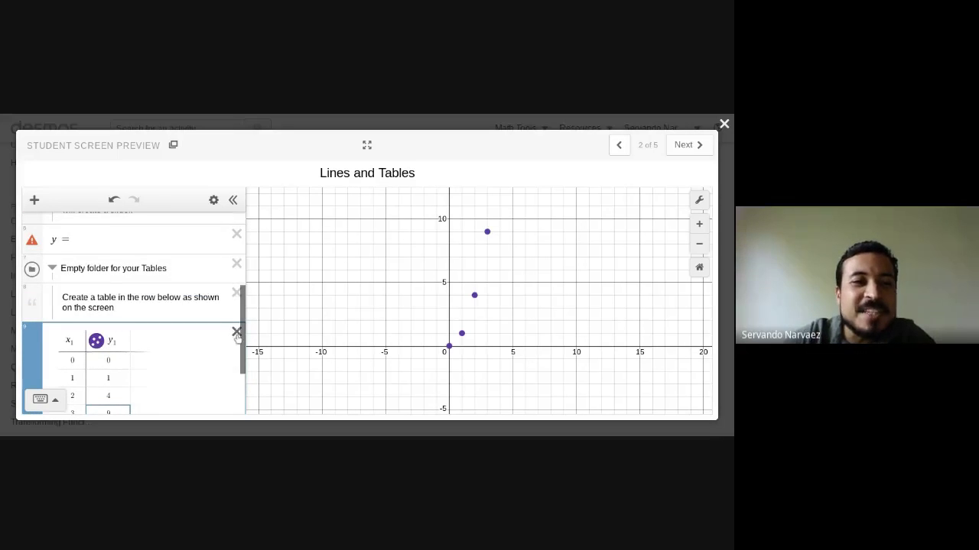
scroll(113, 344, "down", 2)
left_click(101, 395)
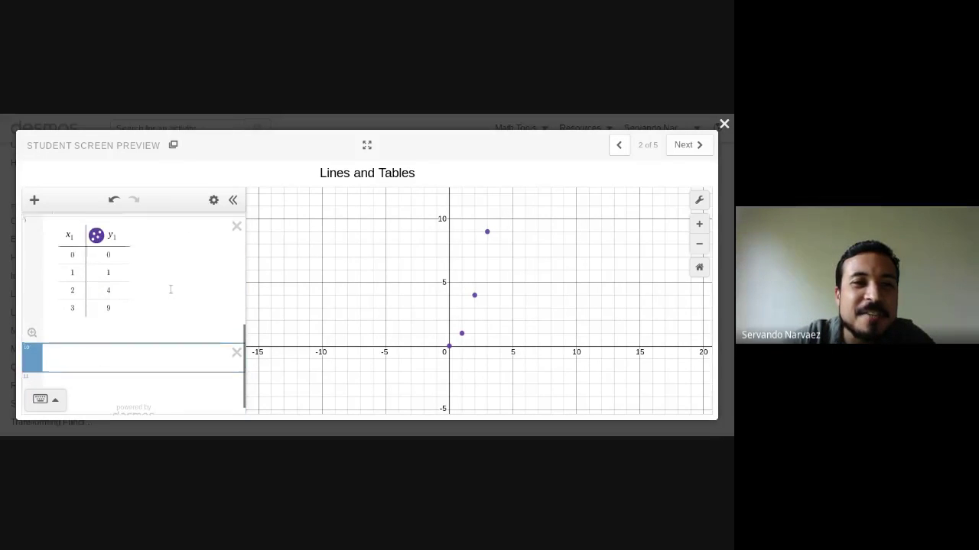
scroll(170, 293, "up", 2)
left_click(236, 279)
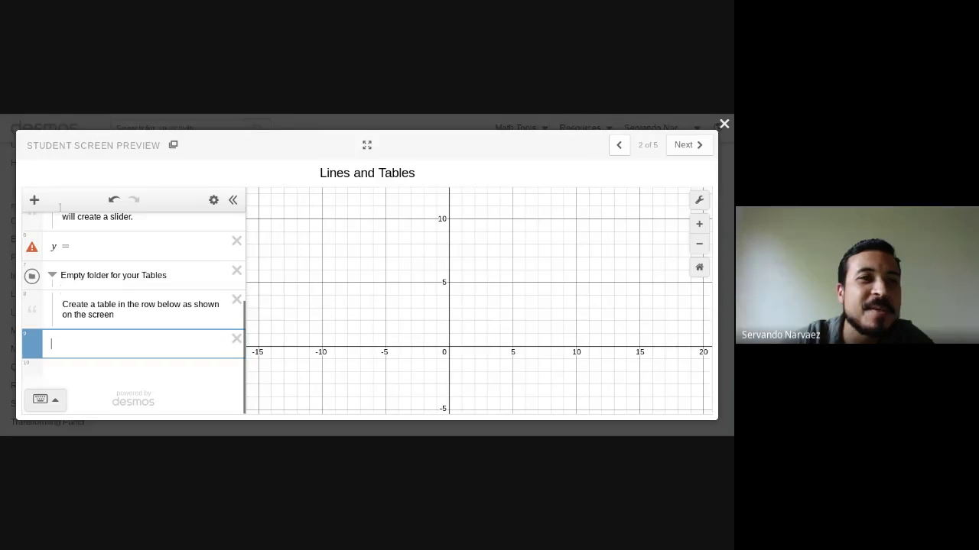
- Add a new table below the "Create a table" note and enter 0 and 0 as its first row
scroll(286, 240, "down", 2)
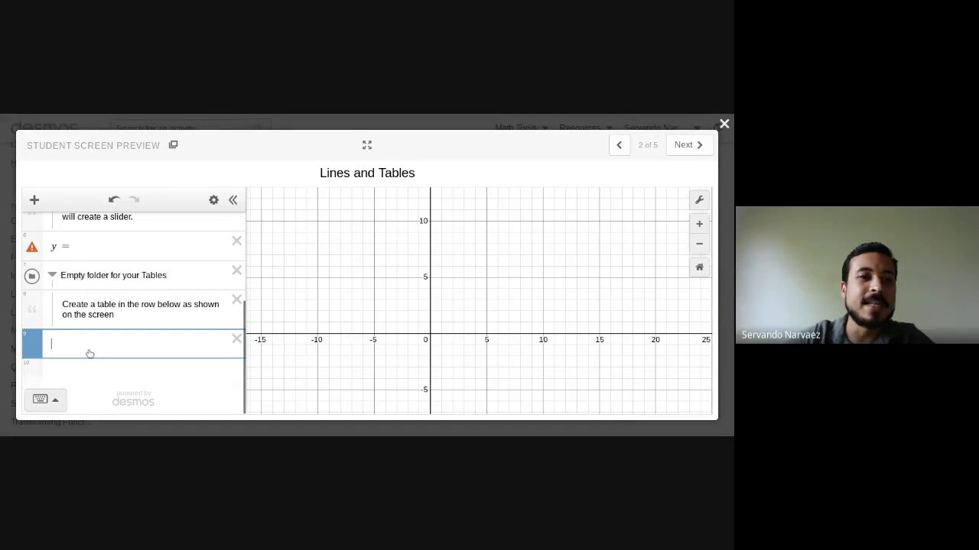
left_click(34, 199)
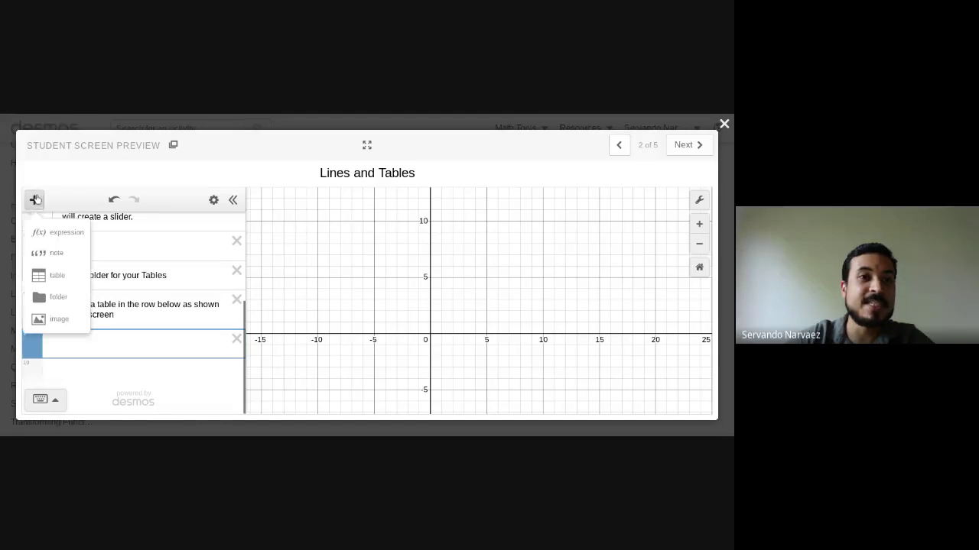
left_click(58, 276)
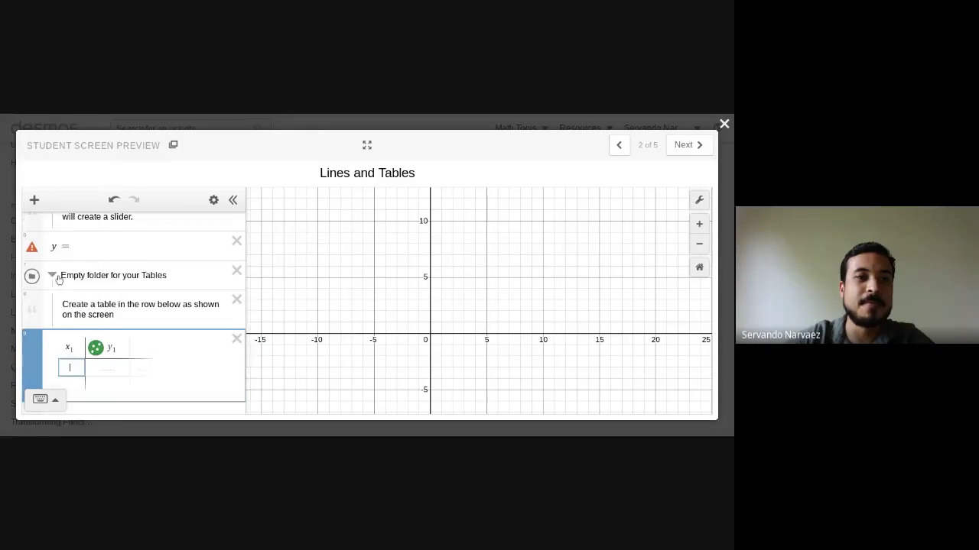
scroll(122, 375, "down", 2)
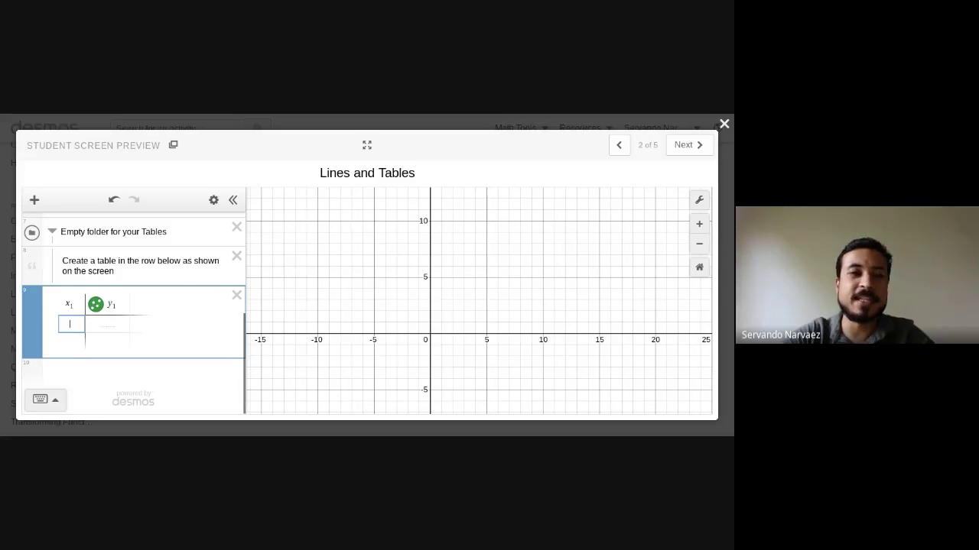
type("0")
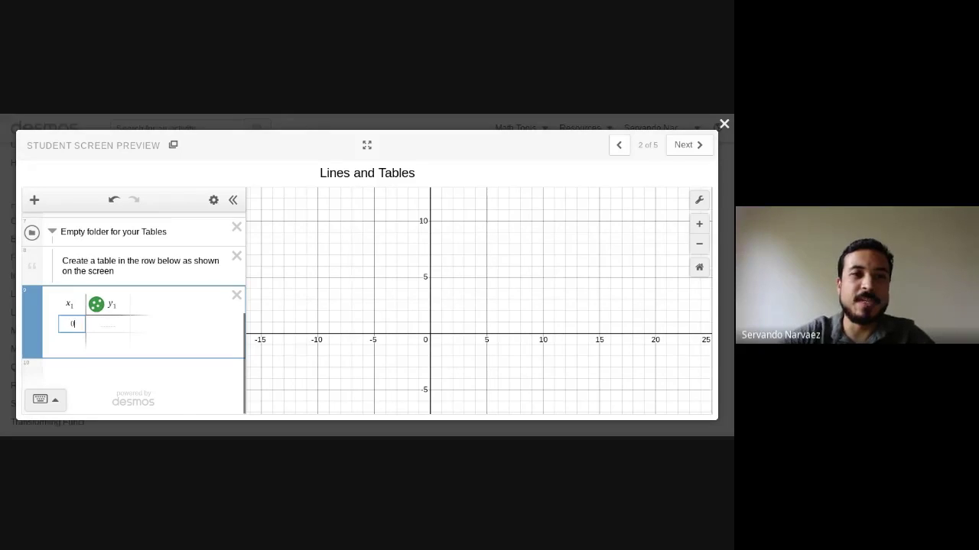
key("Tab")
type("0")
key("Return")
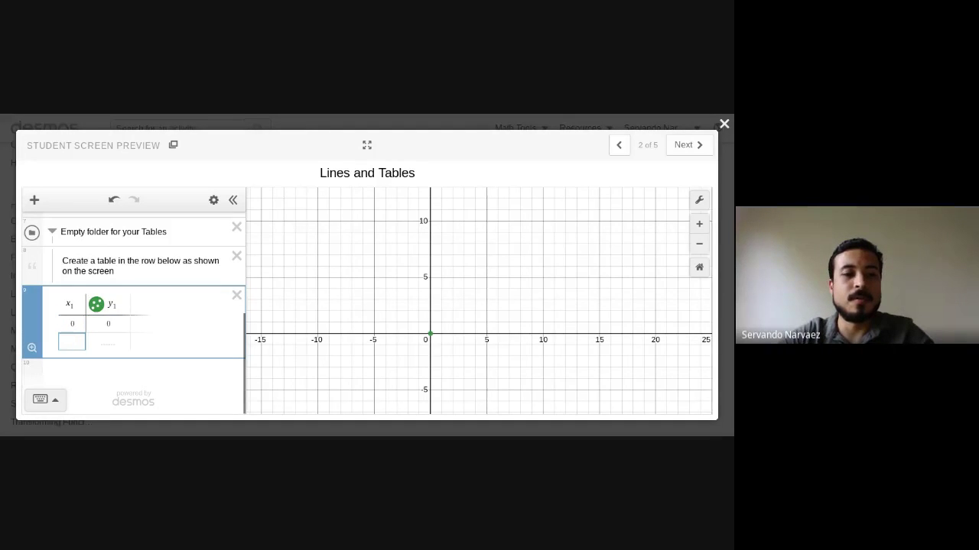
- Fill the remaining table rows with the points (1, 1), (2, 4) and (3, 9)
type("1")
key("Tab")
type("1")
key("Return")
type("2")
key("Tab")
type("4")
key("Return")
type("3")
key("Tab")
type("9")
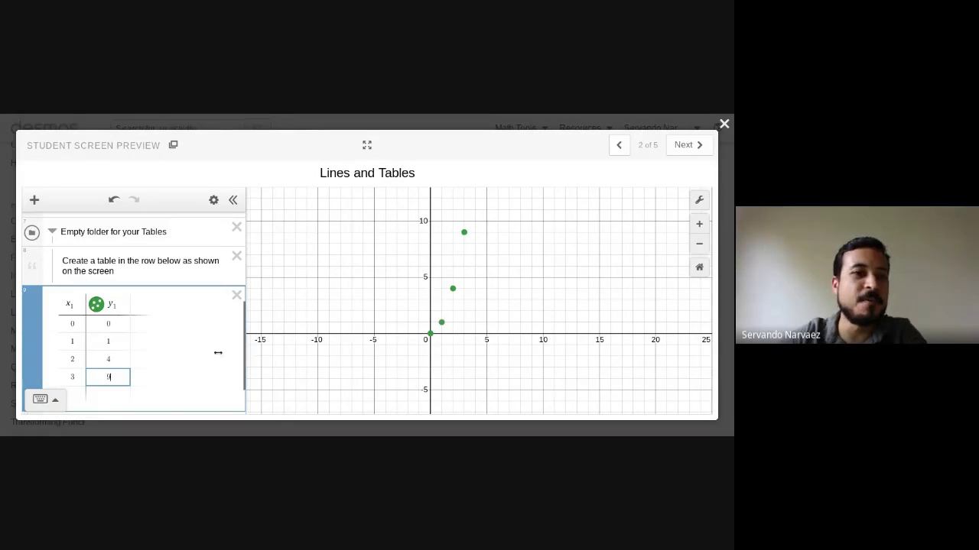
scroll(72, 380, "down", 1)
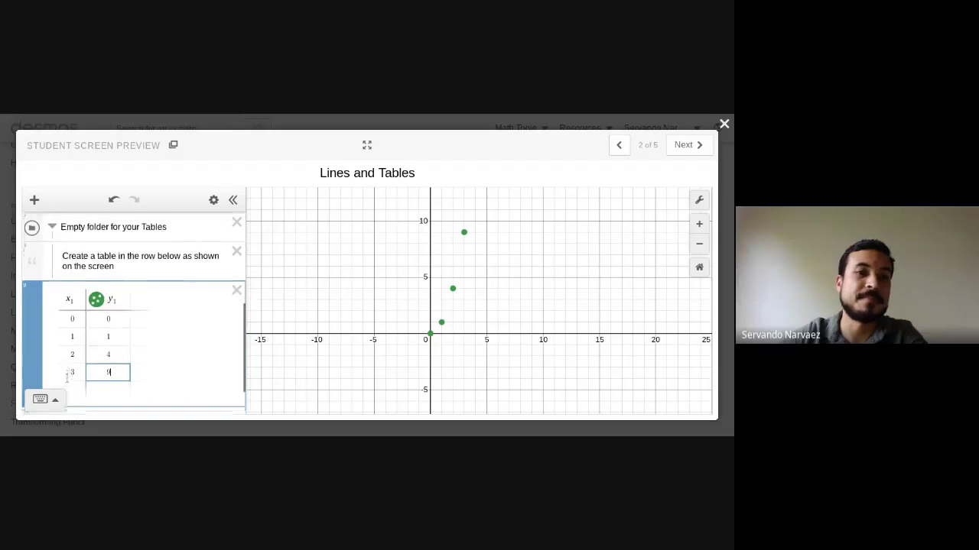
scroll(92, 399, "down", 1)
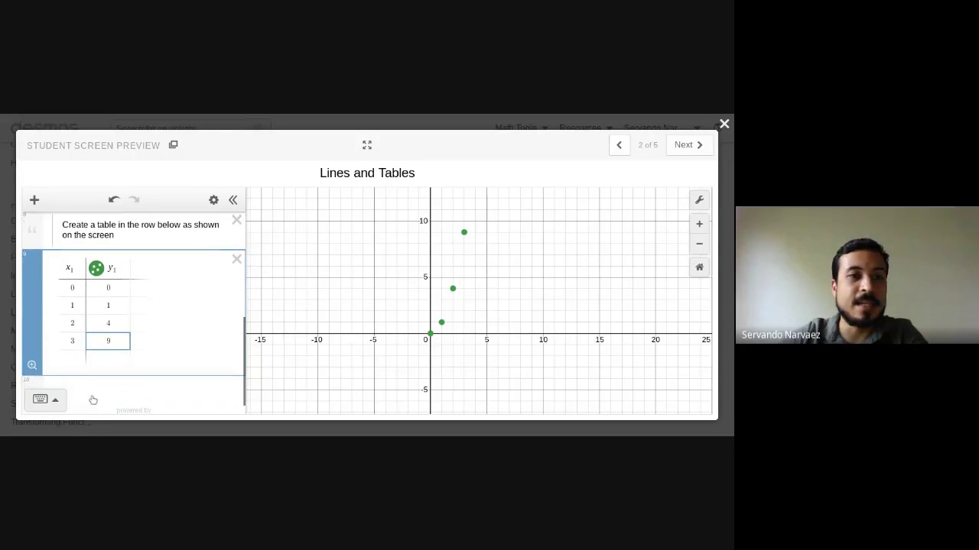
- Add the expression y=3x^2 in a new row below the table of points
left_click(34, 200)
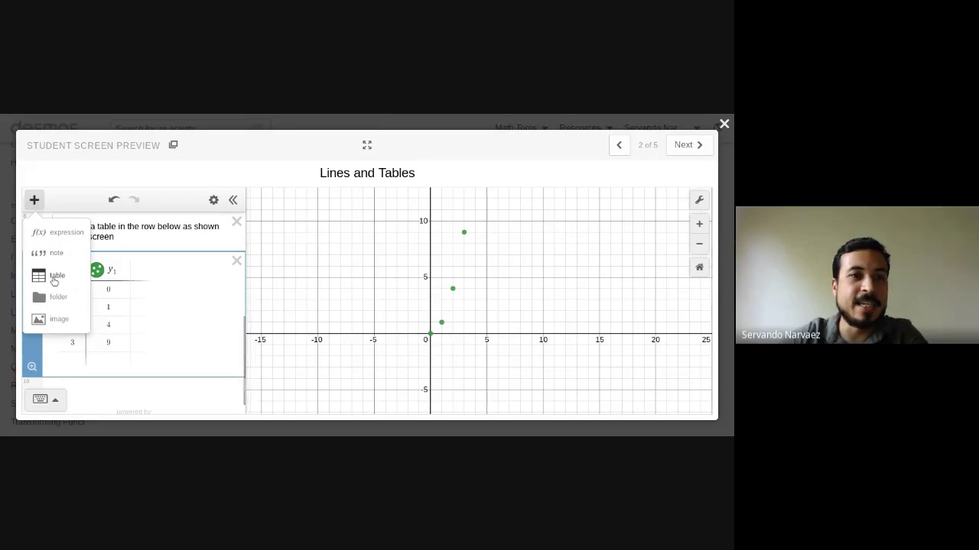
left_click(91, 398)
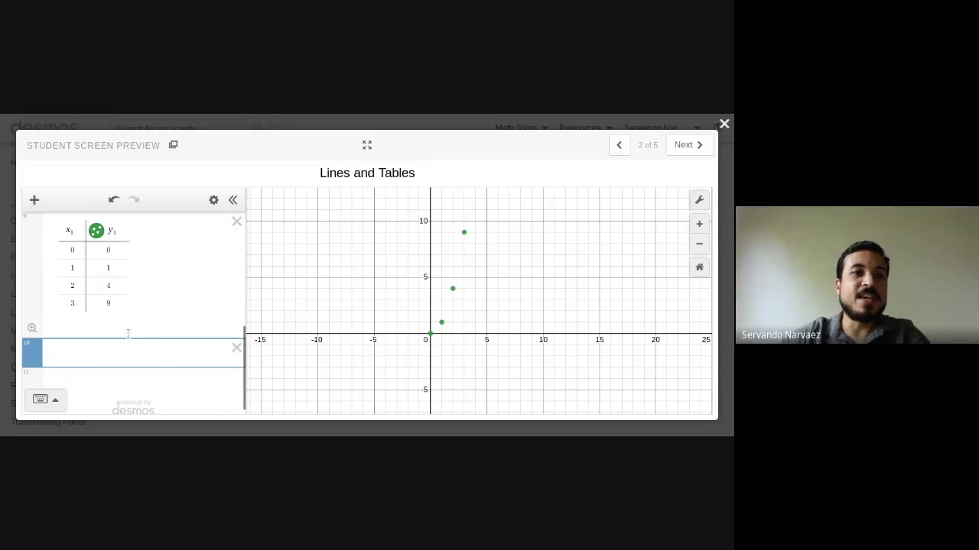
type("y=3x^2")
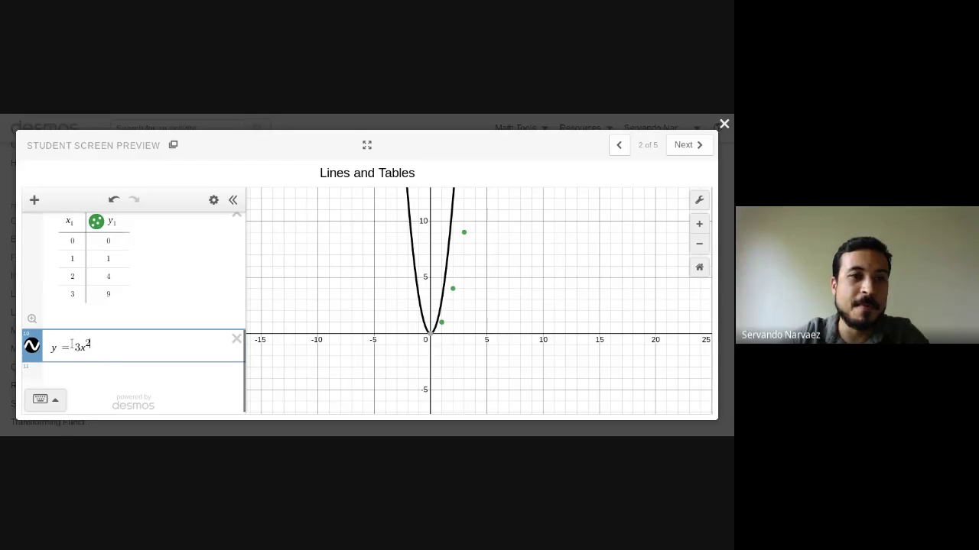
- Convert the y=3x² expression into a table of values and compare it with the table above
left_click(215, 200)
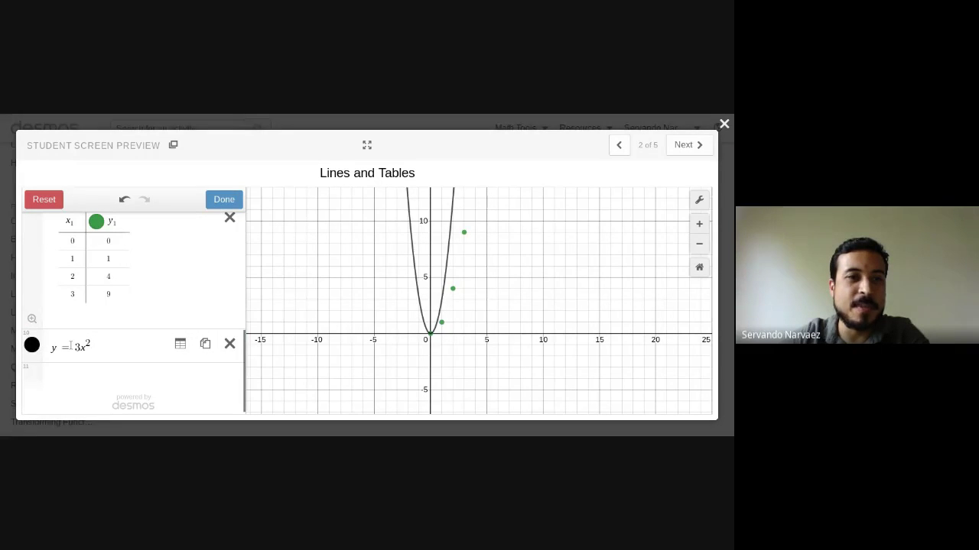
left_click(180, 345)
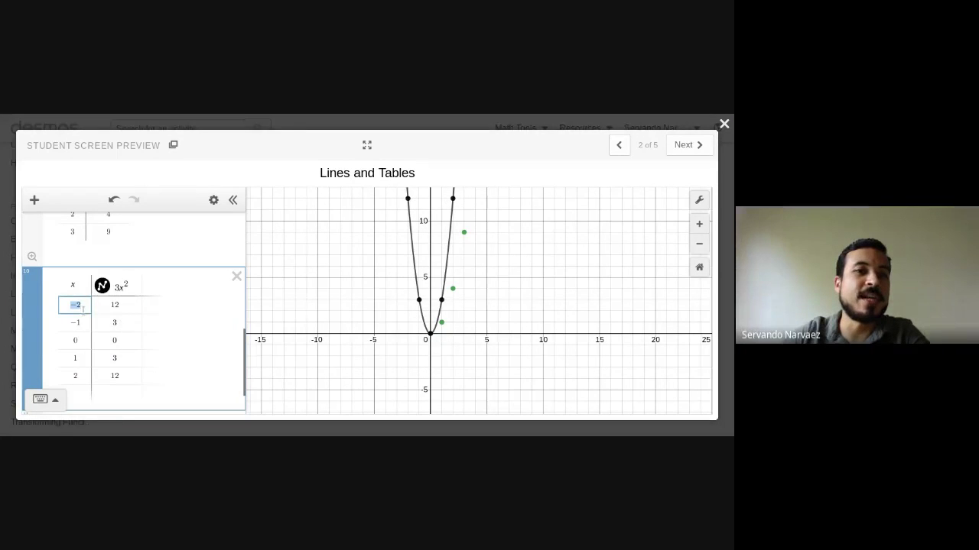
scroll(175, 323, "up", 2)
scroll(172, 323, "up", 2)
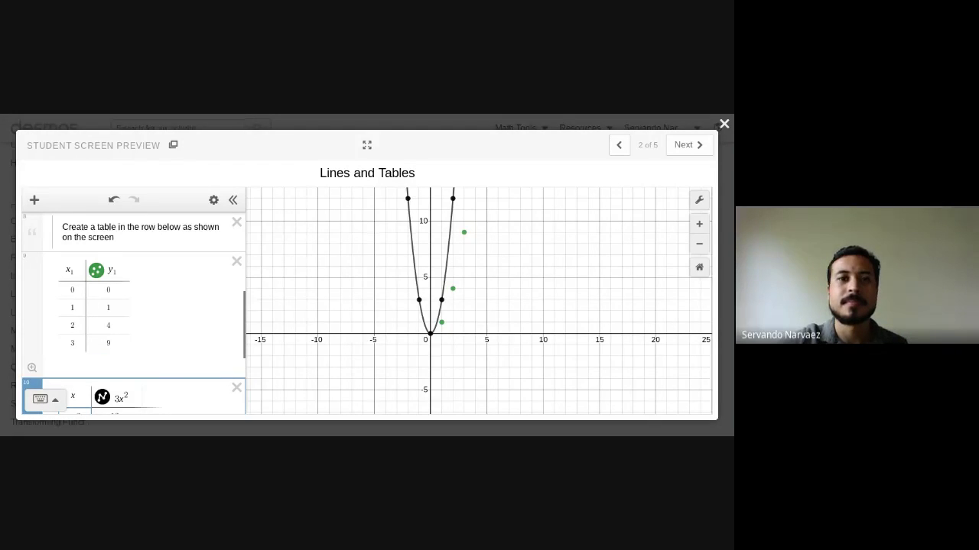
- Advance the student preview to screen 3 and point out the linear equation y = 0.5x + 3 above its table
scroll(225, 332, "down", 5)
scroll(221, 324, "down", 1)
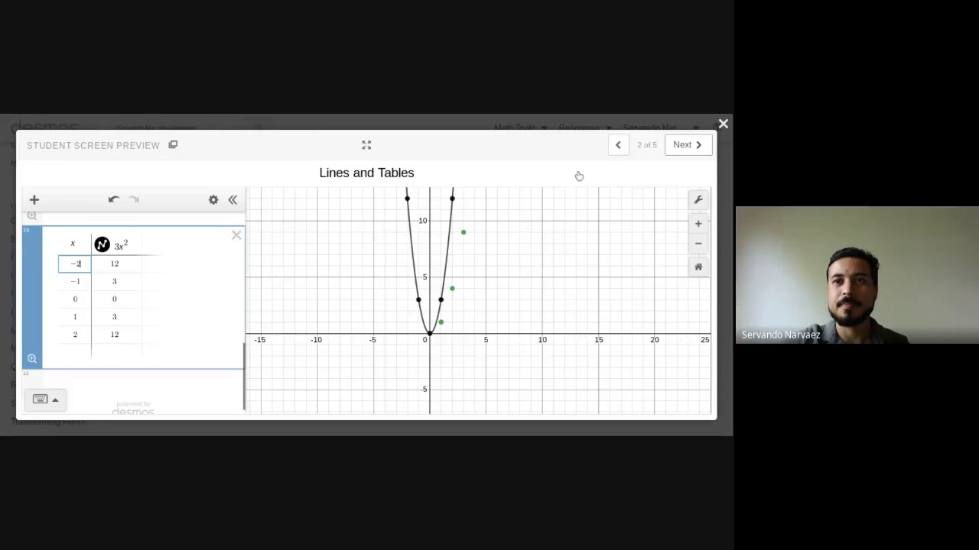
left_click(682, 145)
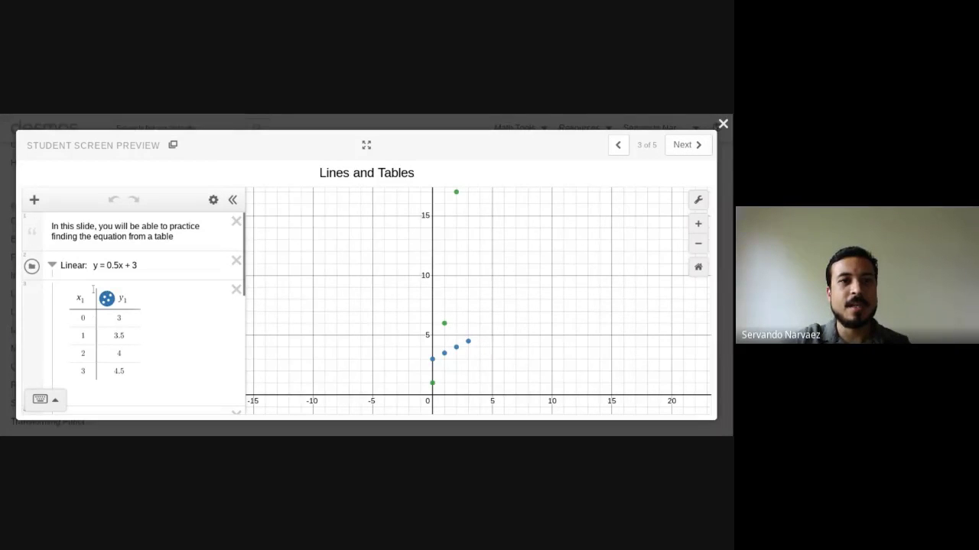
left_click_drag(143, 264, 92, 265)
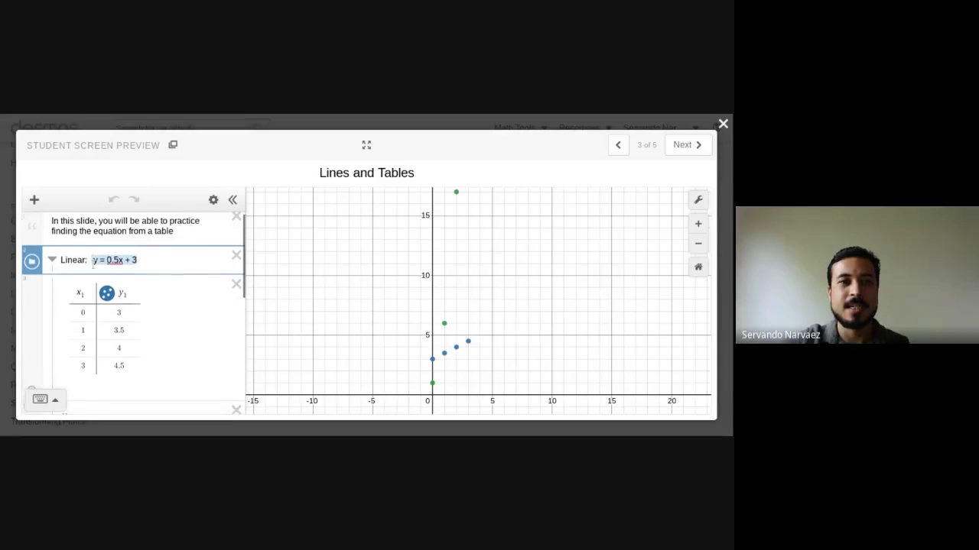
left_click(156, 260)
scroll(127, 318, "down", 1)
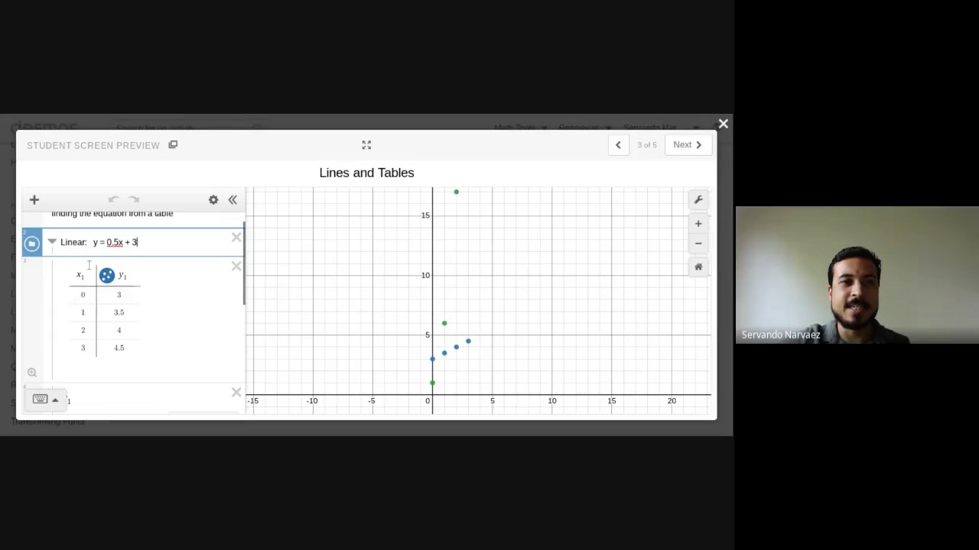
scroll(102, 294, "down", 2)
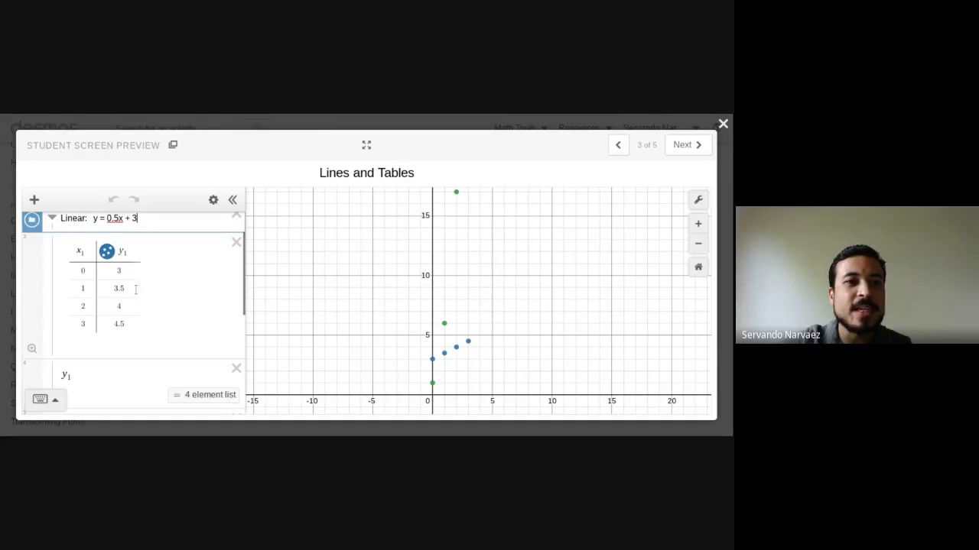
- Start a regression in the y₁ row below the linear table by extending it to y₁ ~ mx
left_click(104, 375)
scroll(138, 294, "up", 2)
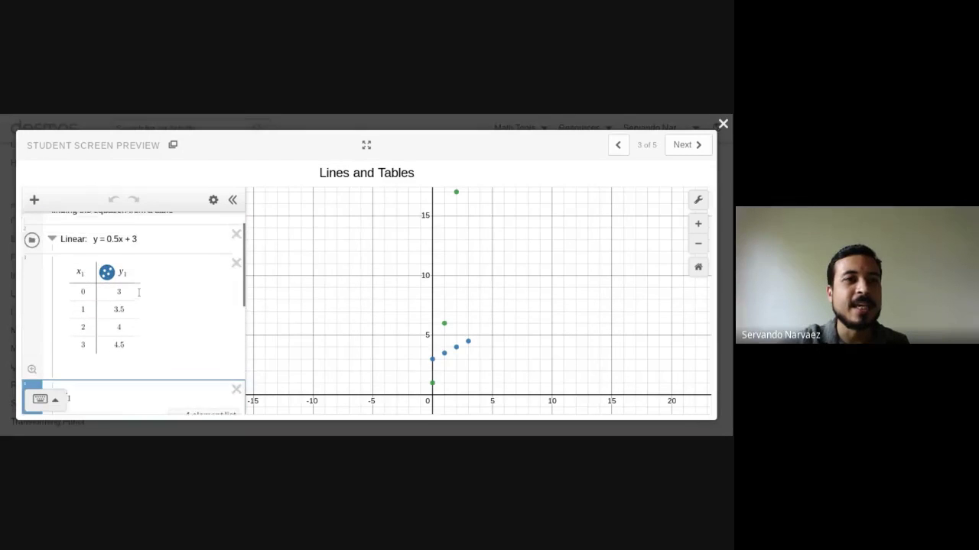
double_click(84, 268)
scroll(107, 311, "down", 1)
scroll(107, 312, "down", 1)
scroll(107, 312, "up", 1)
left_click(107, 381)
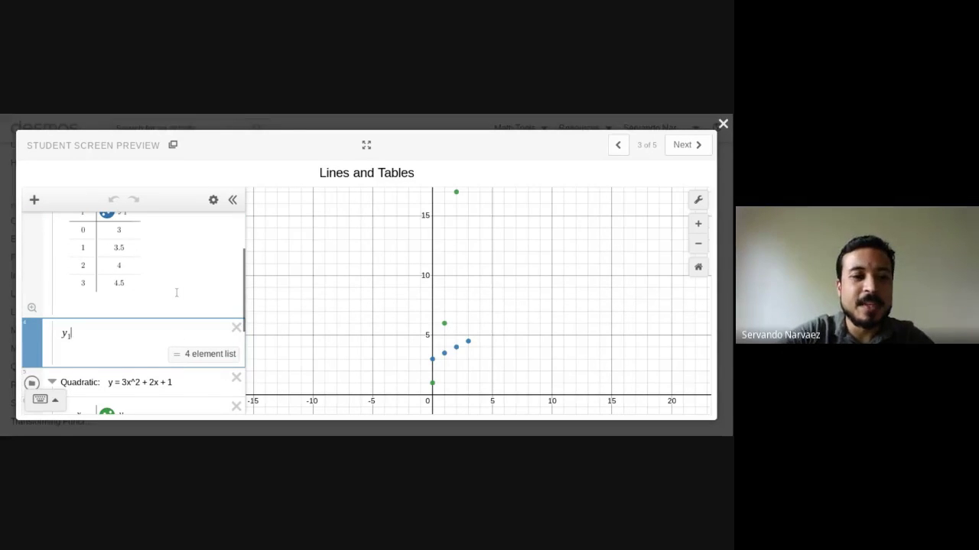
type("~")
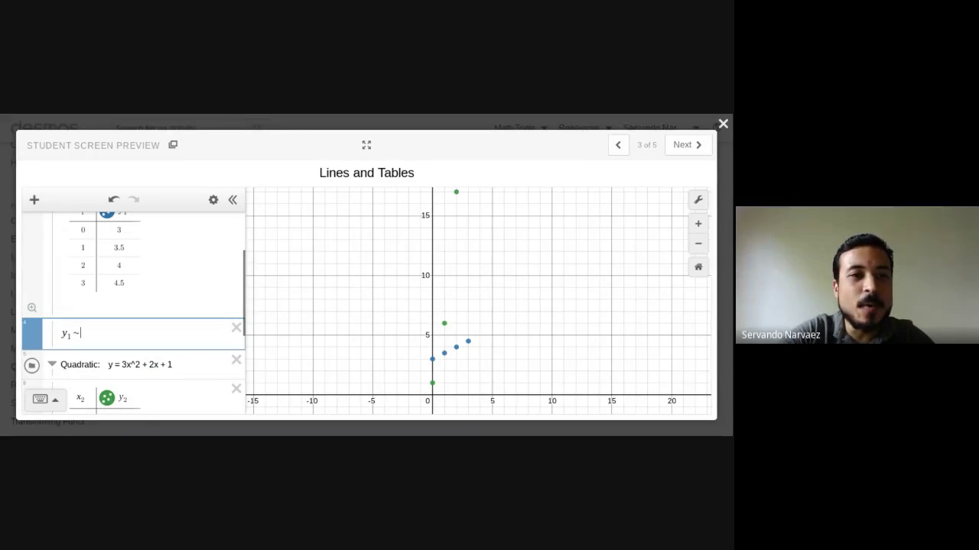
left_click_drag(81, 334, 73, 335)
left_click(85, 332)
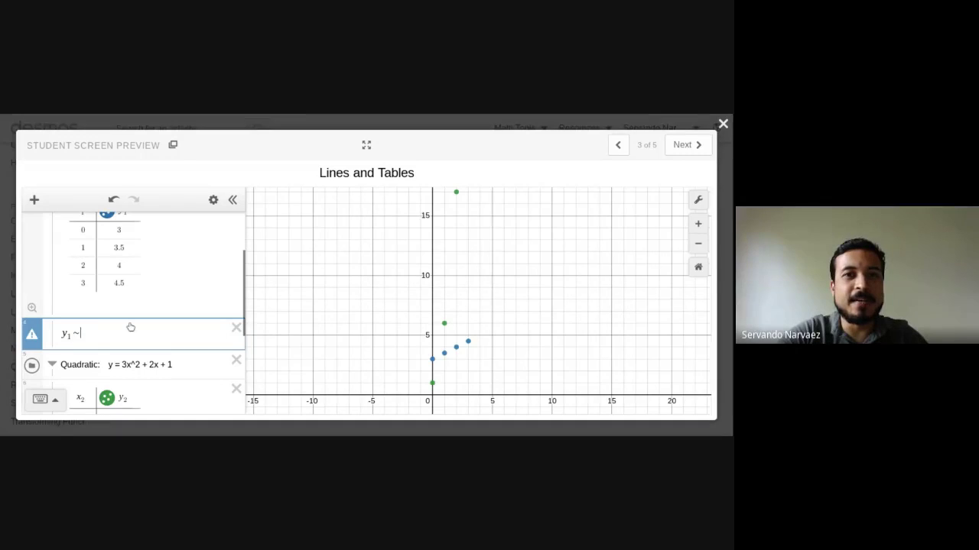
type("mx")
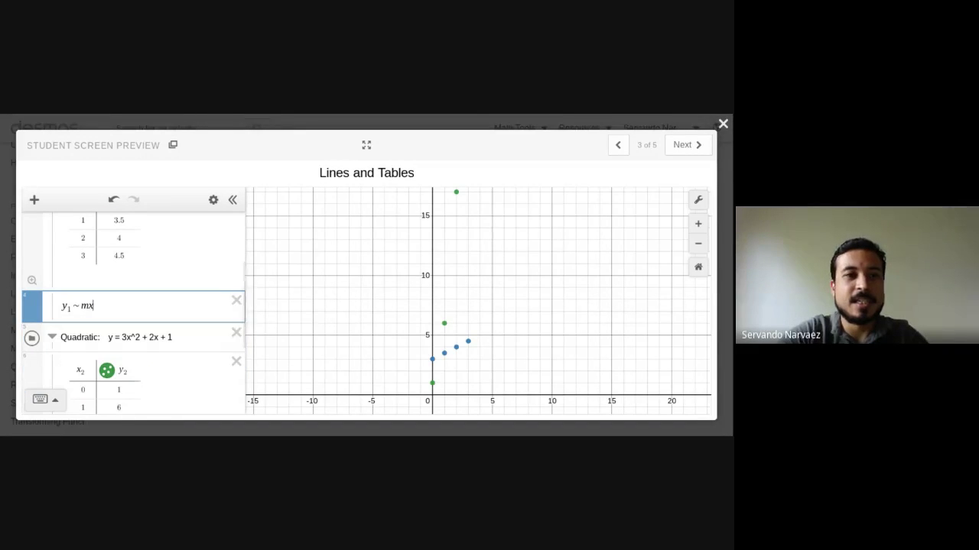
- Match the regression to the table's x₁ column and add the intercept, completing it as y₁ ~ mx₁ + b
scroll(104, 300, "up", 1)
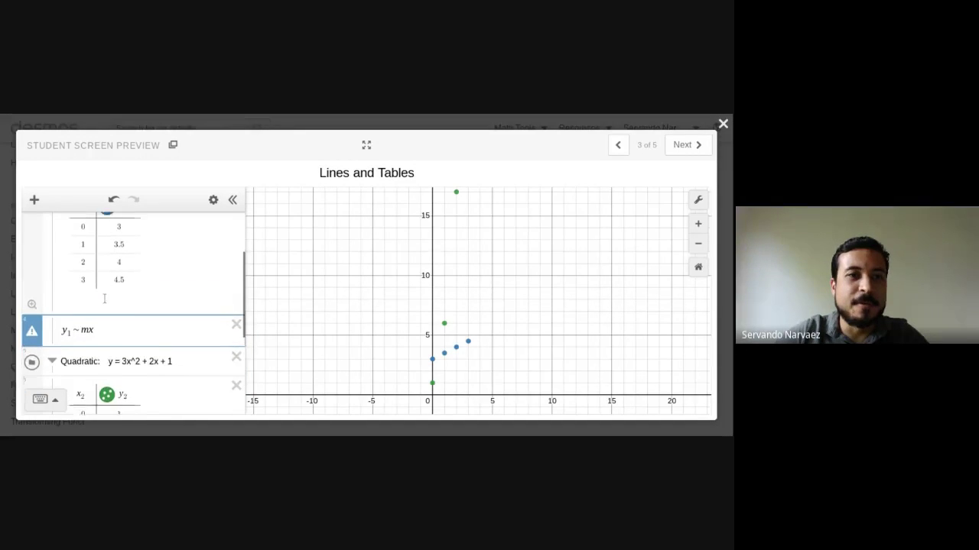
scroll(104, 299, "up", 1)
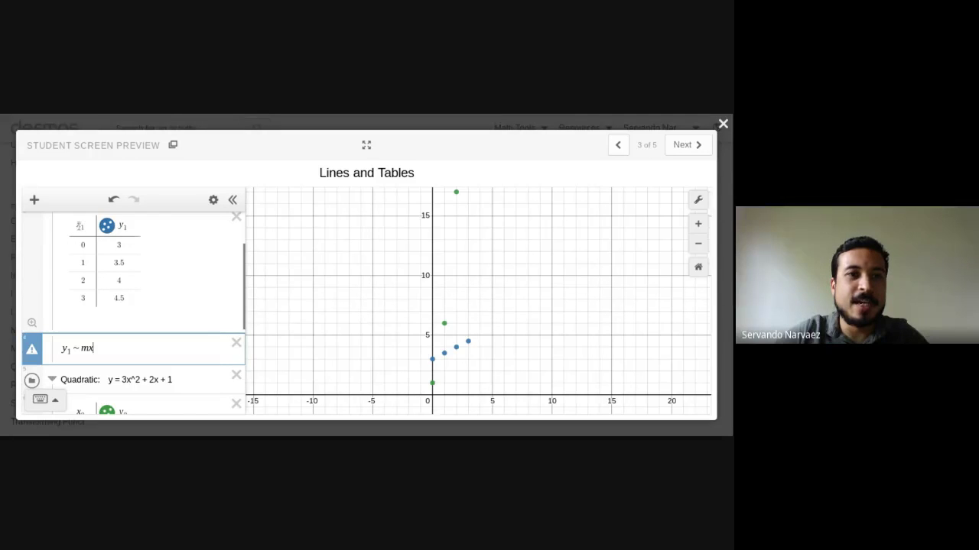
left_click(80, 225)
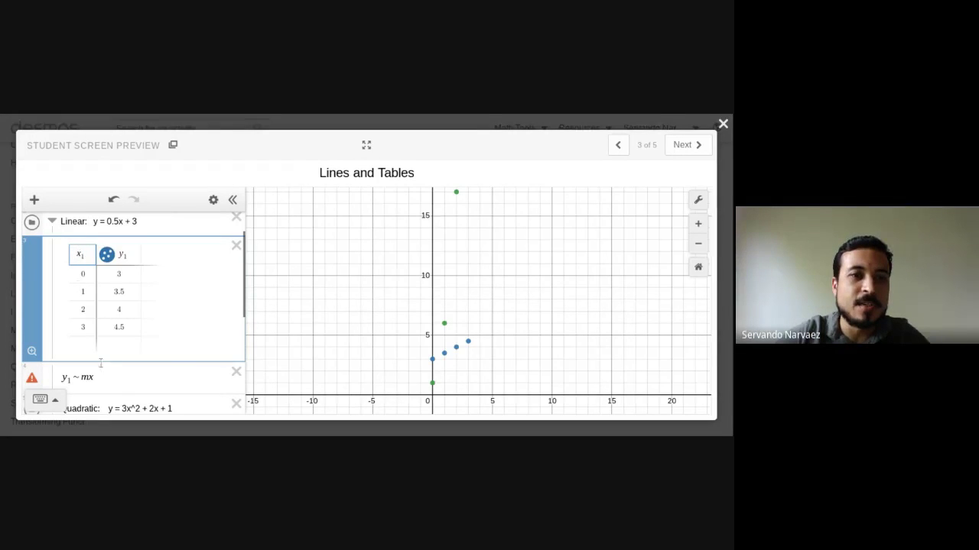
key("Down")
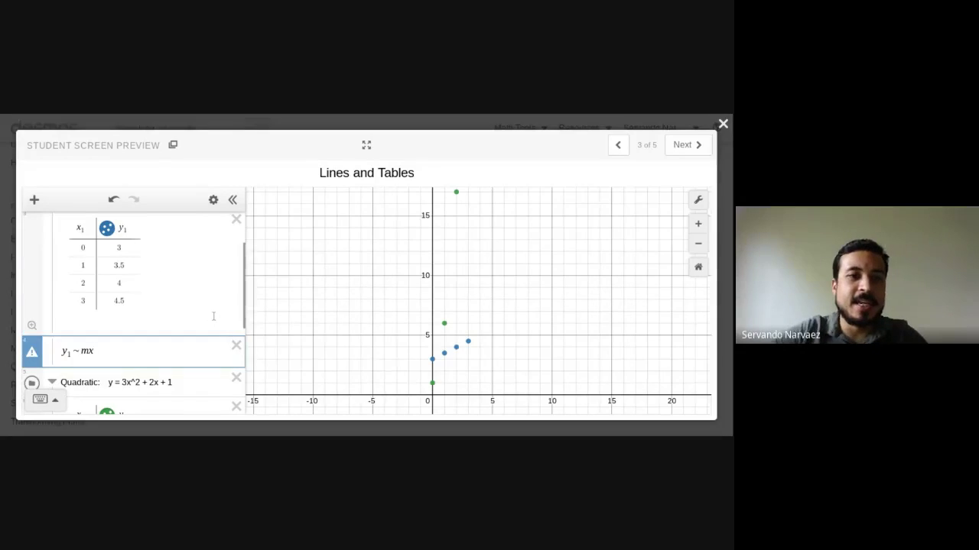
type("_1 ")
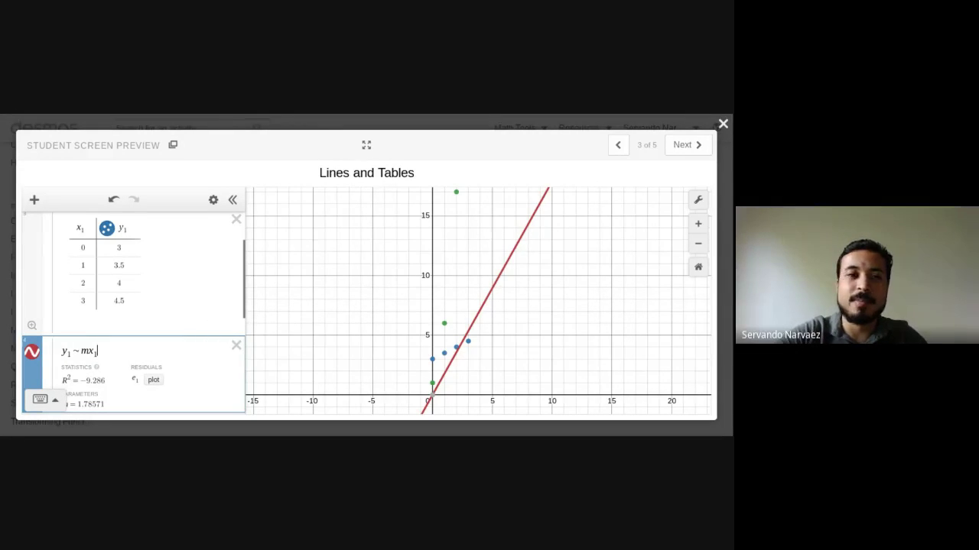
type("+ b")
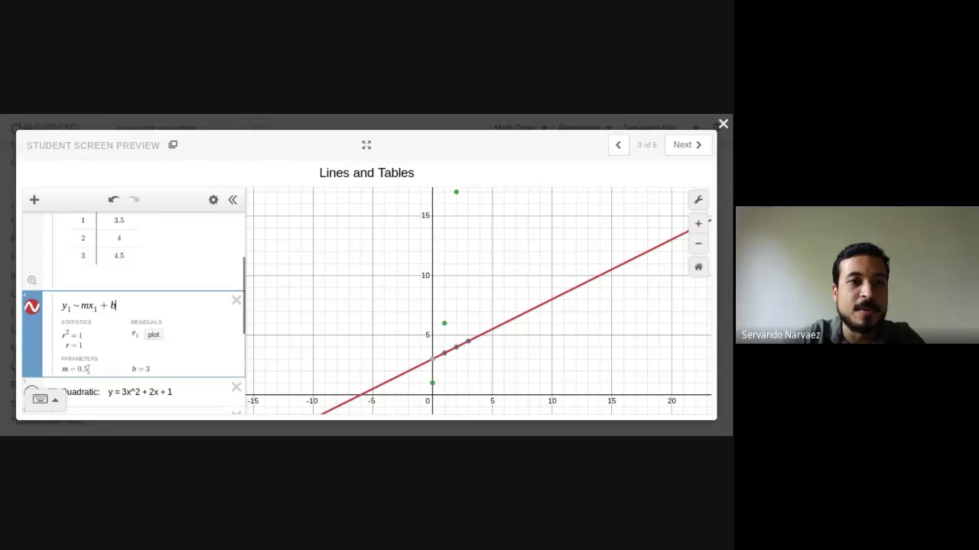
- Compare the regression's m and b parameters with the equation in the Linear folder title
scroll(135, 370, "up", 3)
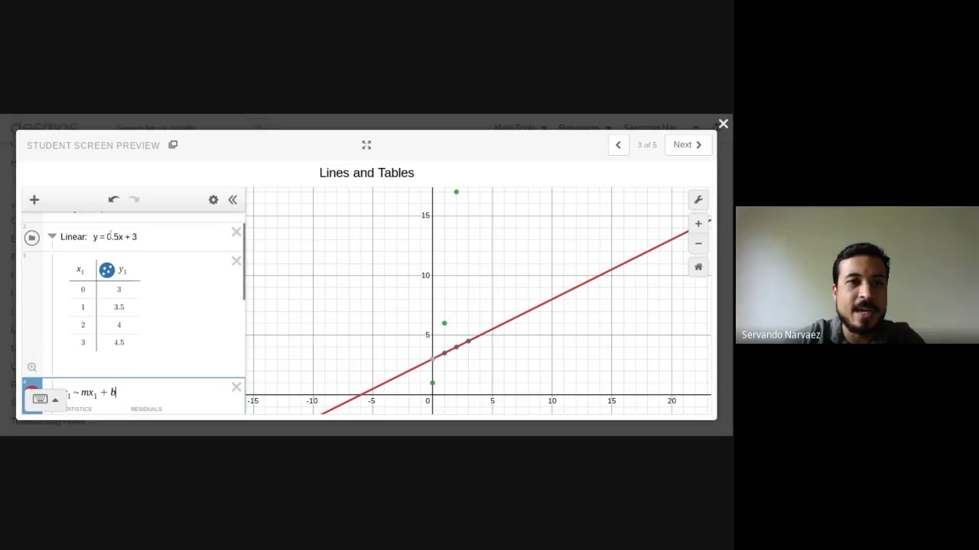
scroll(147, 260, "down", 3)
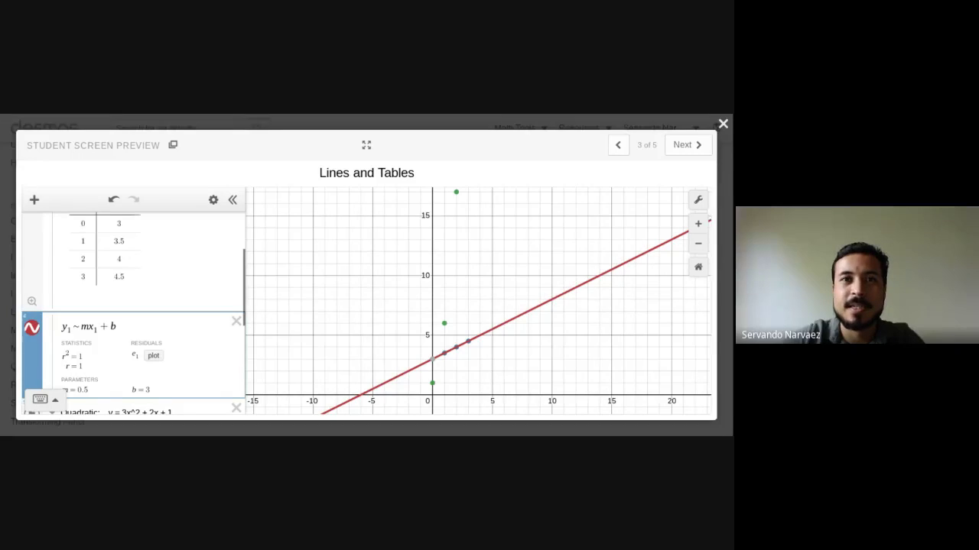
scroll(90, 328, "down", 2)
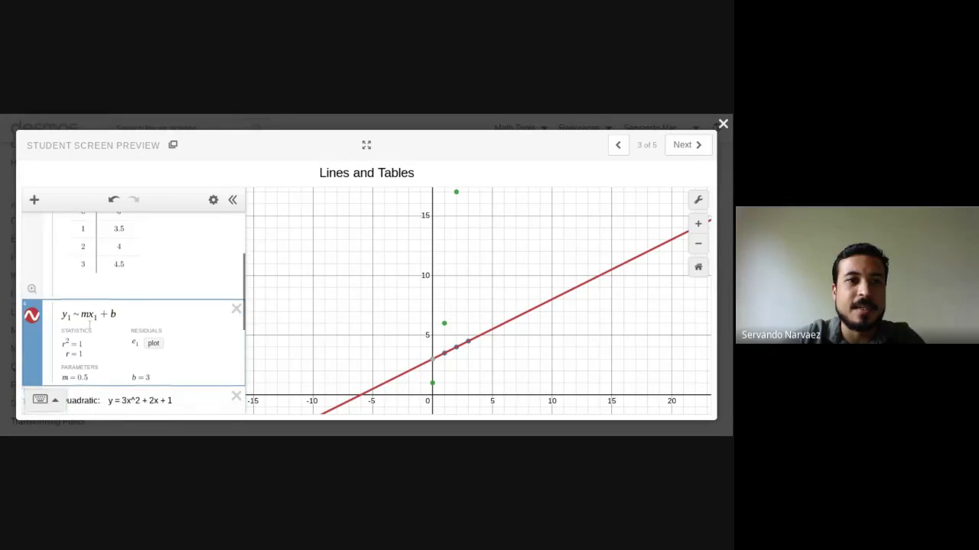
- Review the Quadratic folder's equation and table, and select the y₂ row beneath the table
scroll(90, 329, "down", 3)
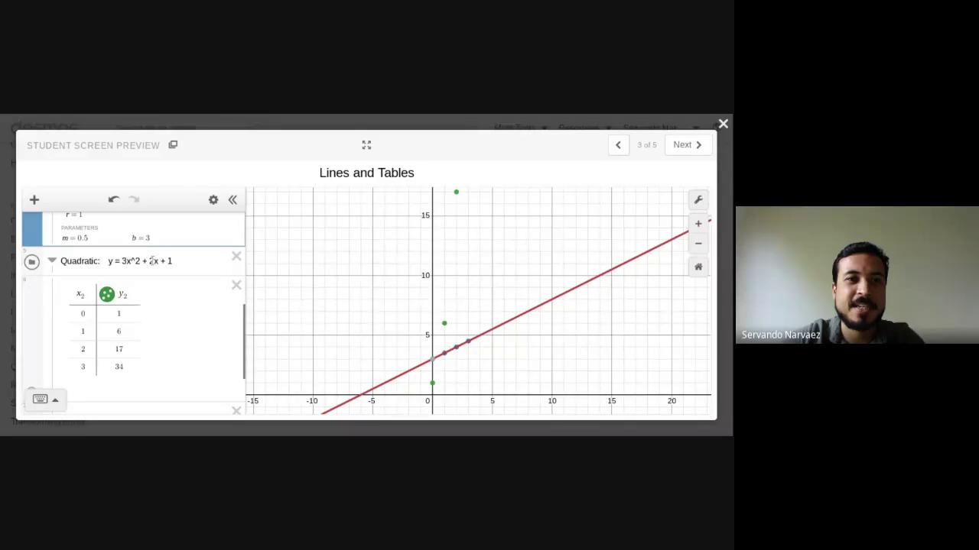
scroll(151, 305, "down", 1)
scroll(151, 306, "down", 1)
left_click(114, 379)
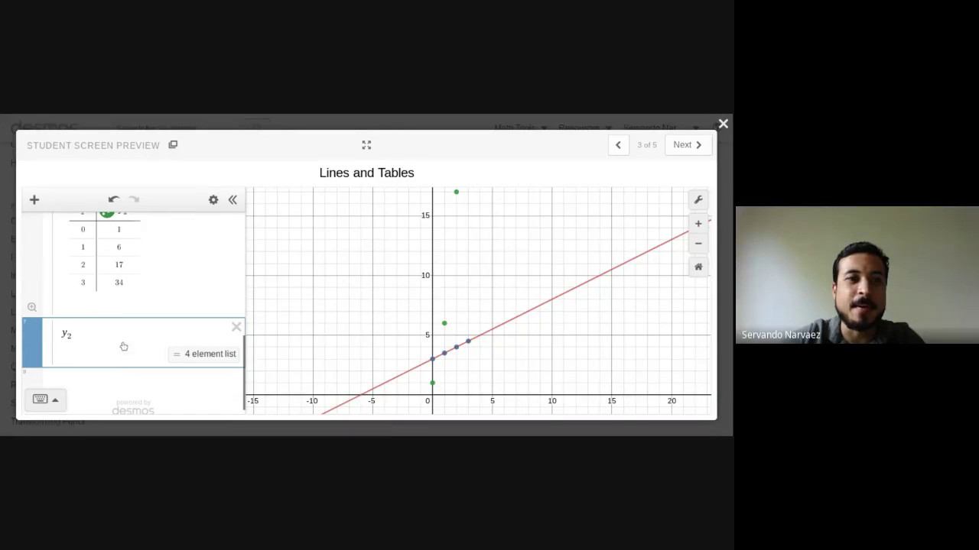
scroll(80, 251, "up", 2)
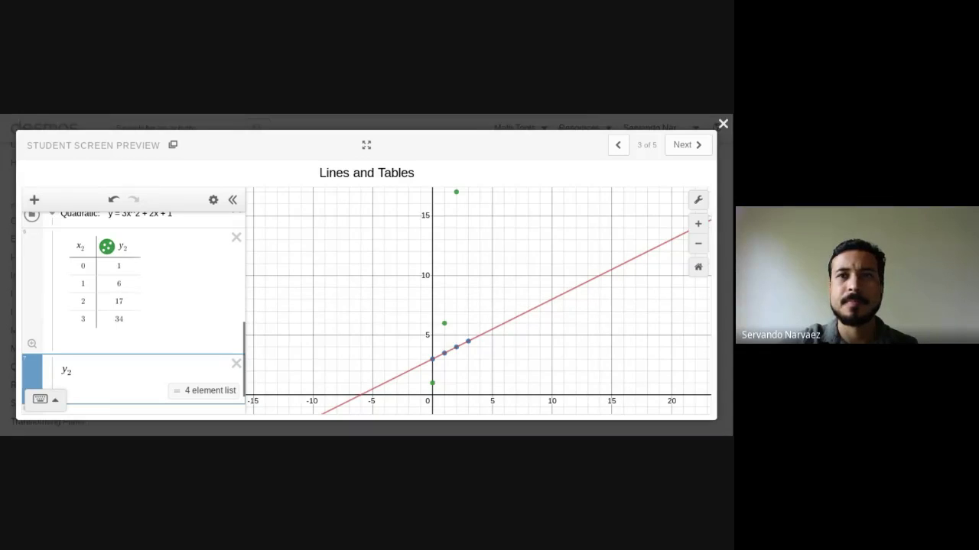
- Close the student preview, return to the class dashboard and open the screen 3 response that shows a parabola
left_click(722, 124)
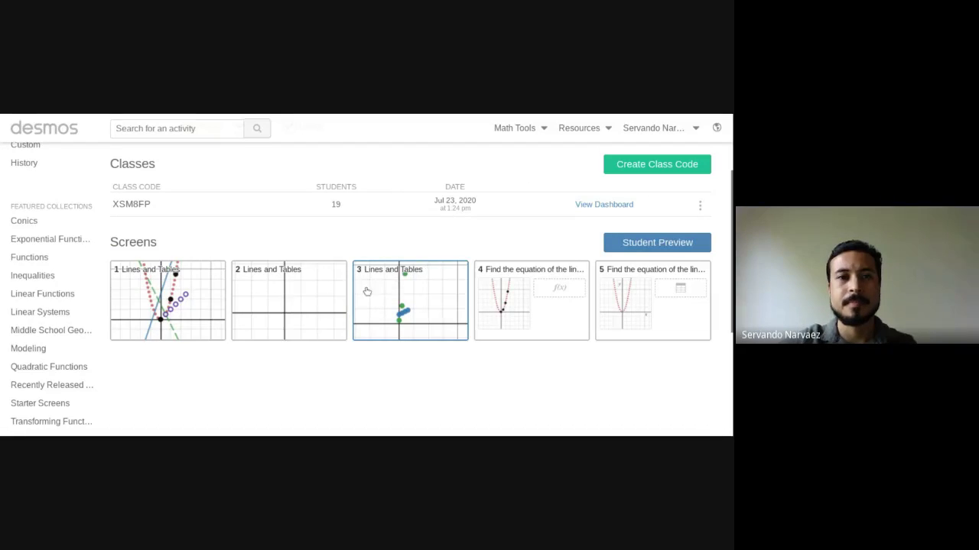
scroll(428, 214, "up", 1)
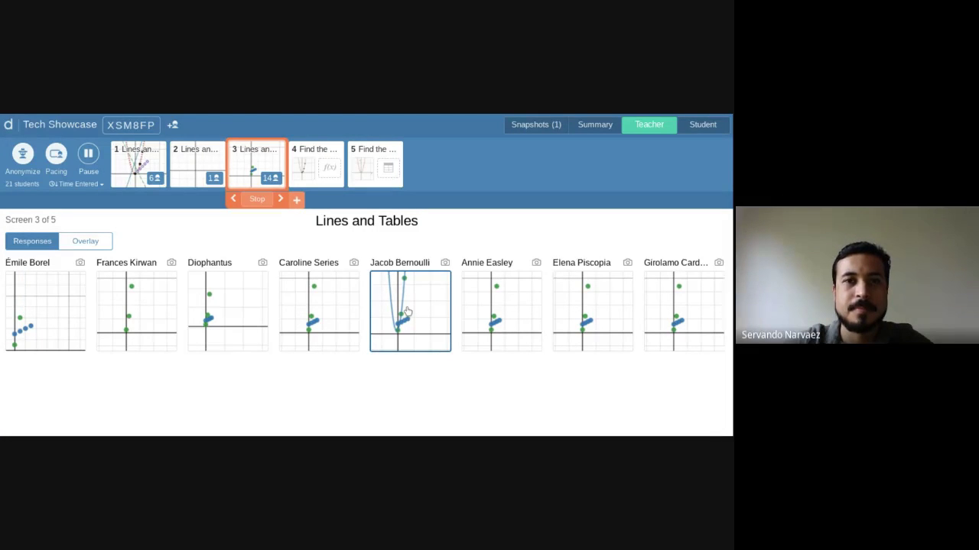
left_click(407, 312)
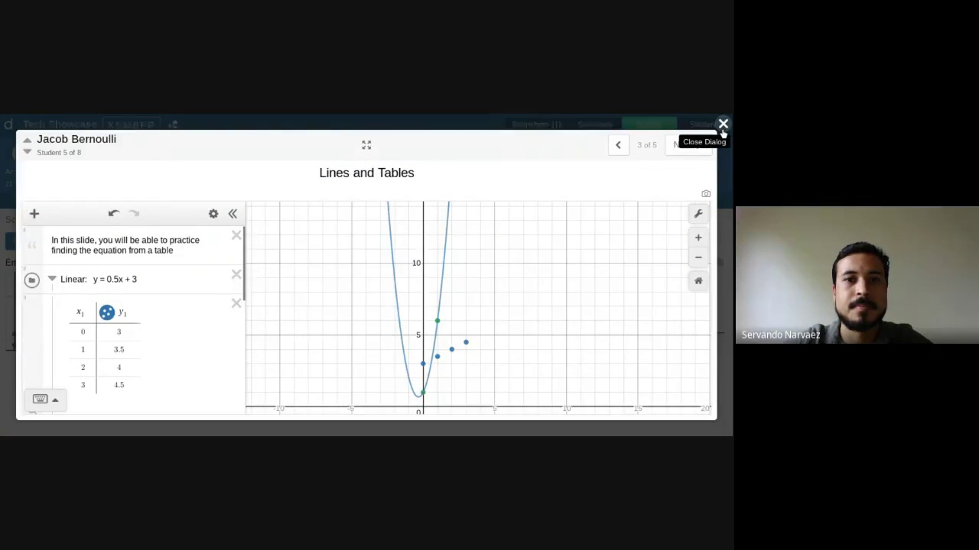
left_click(723, 124)
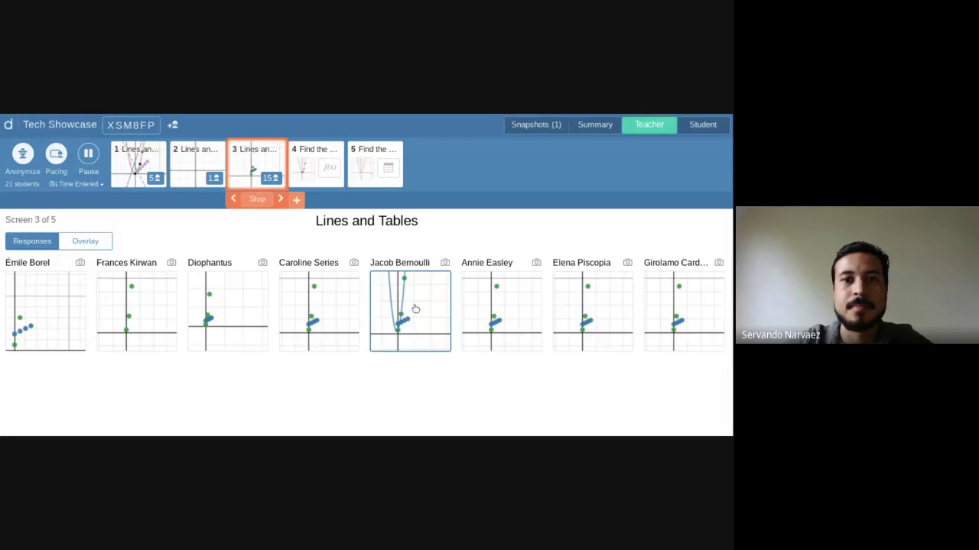
left_click(415, 308)
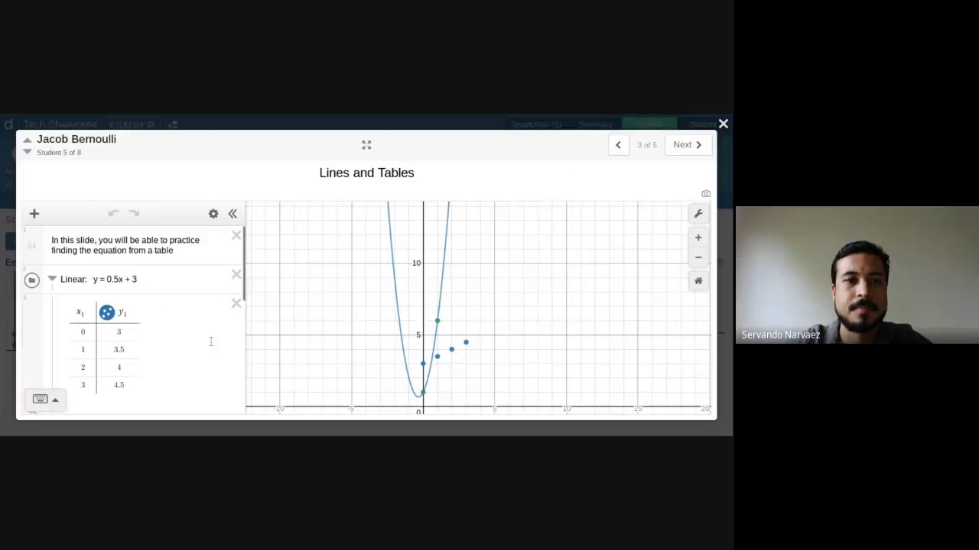
- Examine the student's tables, quadratic regression and graph, then close the response
scroll(210, 342, "down", 4)
scroll(184, 354, "up", 2)
scroll(184, 354, "up", 3)
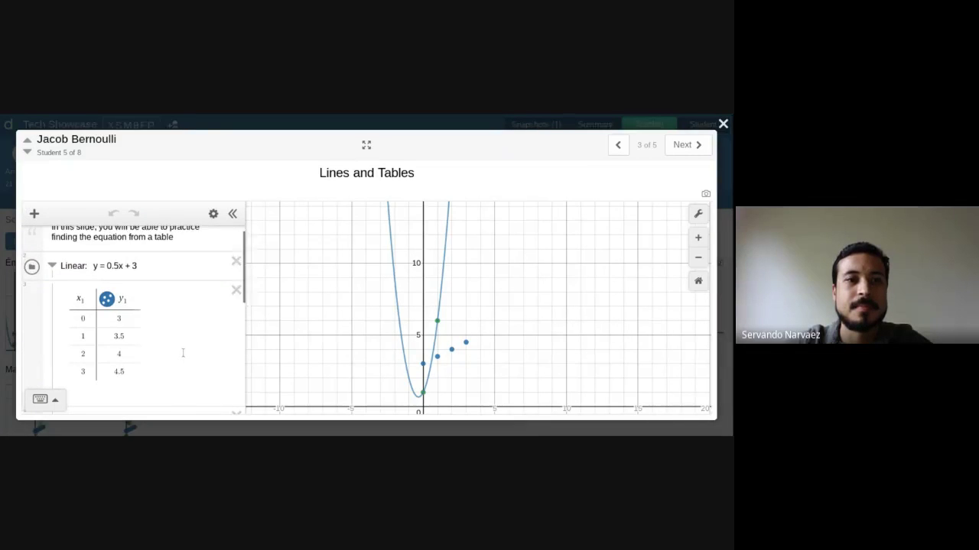
scroll(182, 352, "down", 5)
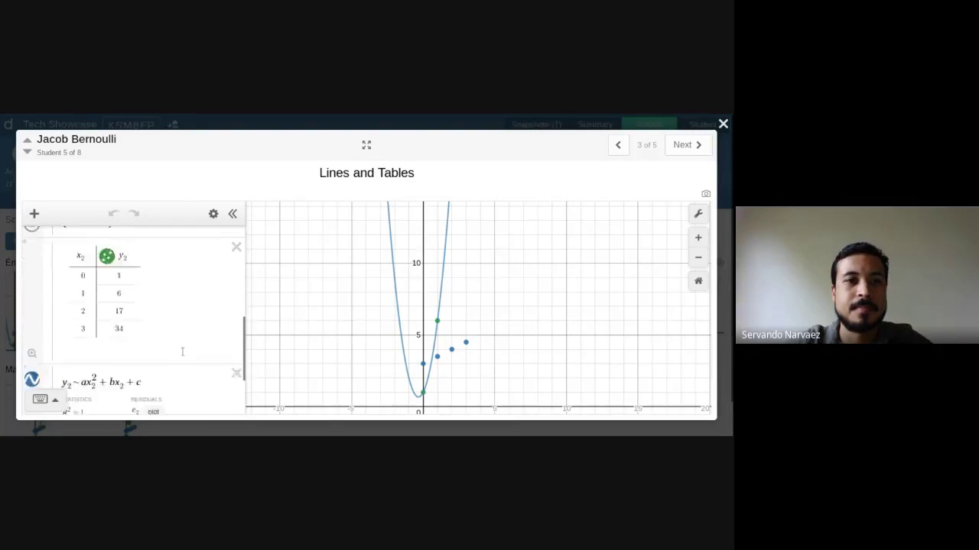
scroll(183, 352, "down", 2)
scroll(183, 352, "up", 5)
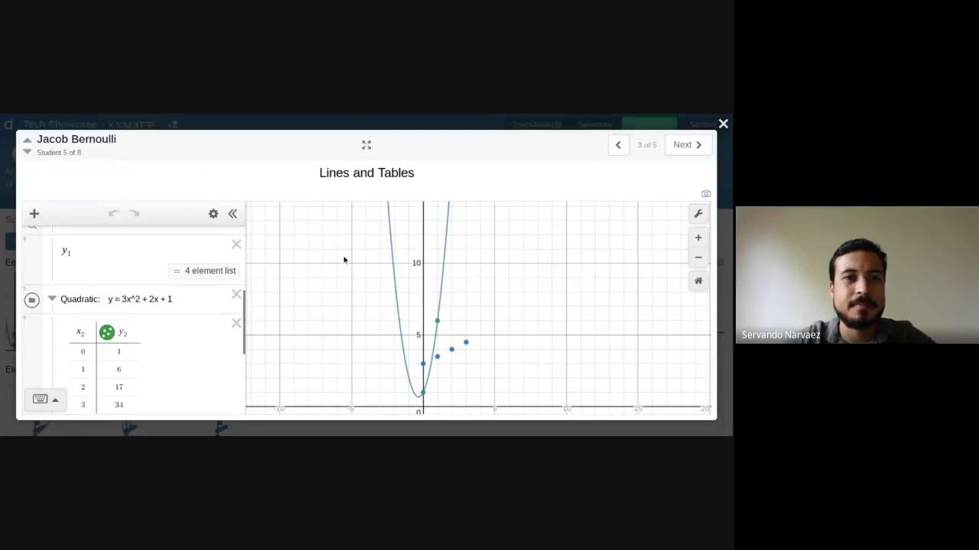
scroll(344, 260, "down", 3)
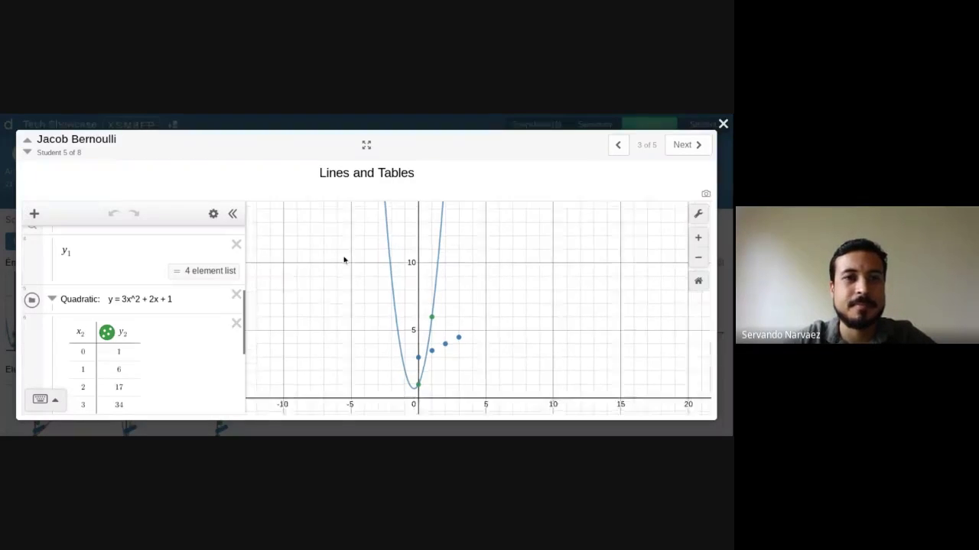
left_click(723, 124)
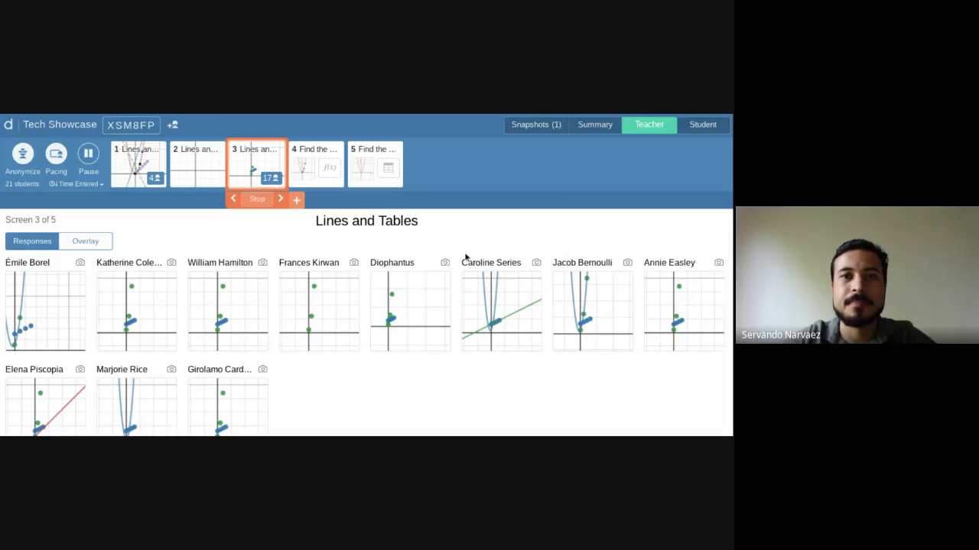
- Stop the pacing restriction on screen 3 and switch student name anonymization off and back on
left_click(260, 199)
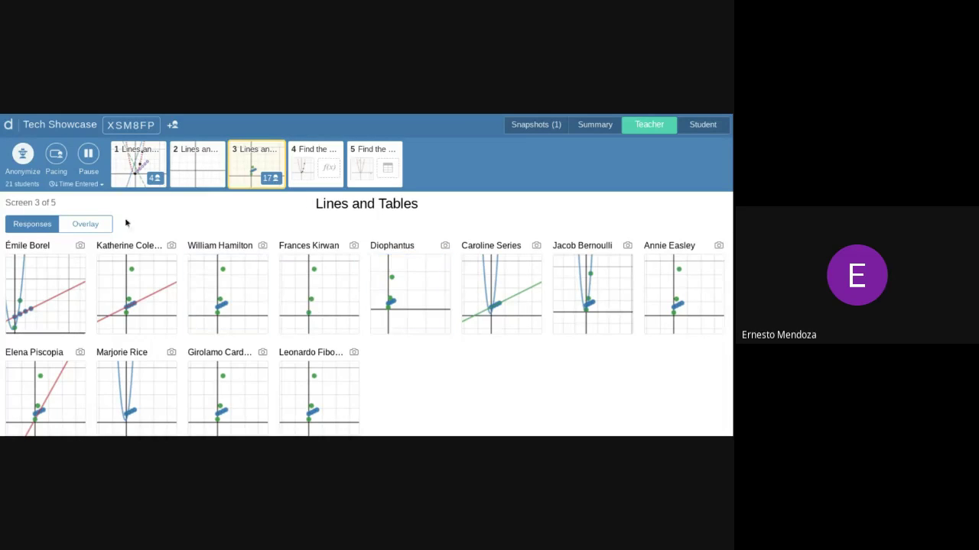
left_click(23, 155)
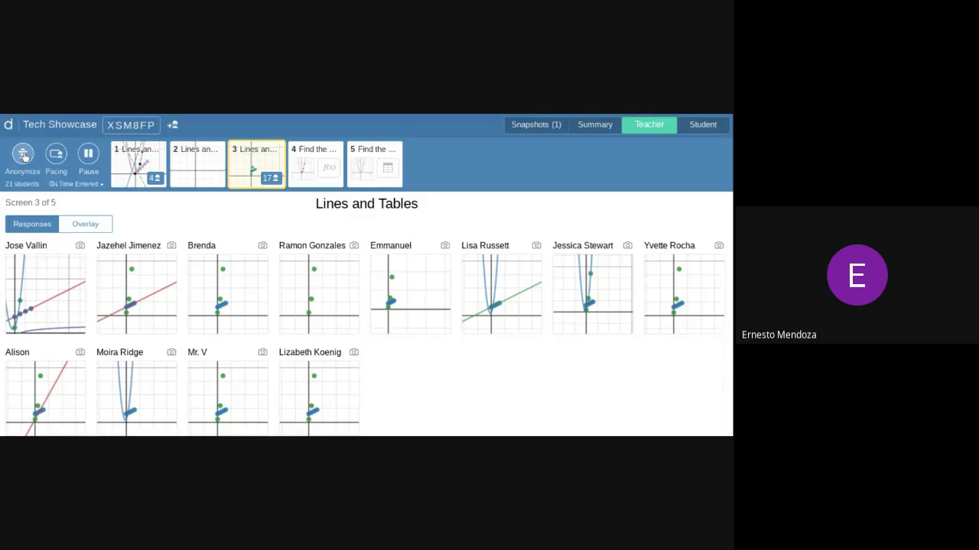
left_click(23, 155)
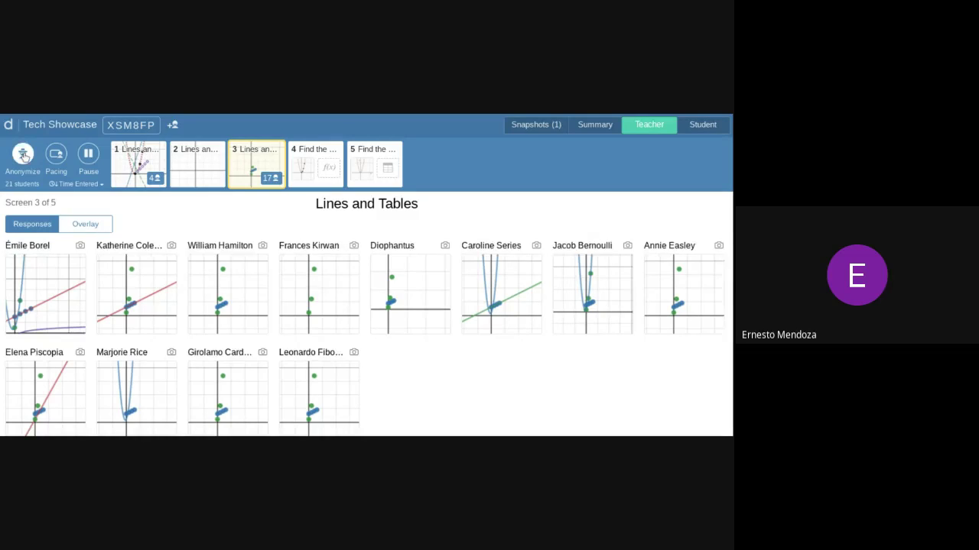
- Show screen 1's responses, then in its student preview convert y = −2x + 3 to a table and undo the conversion
left_click(129, 167)
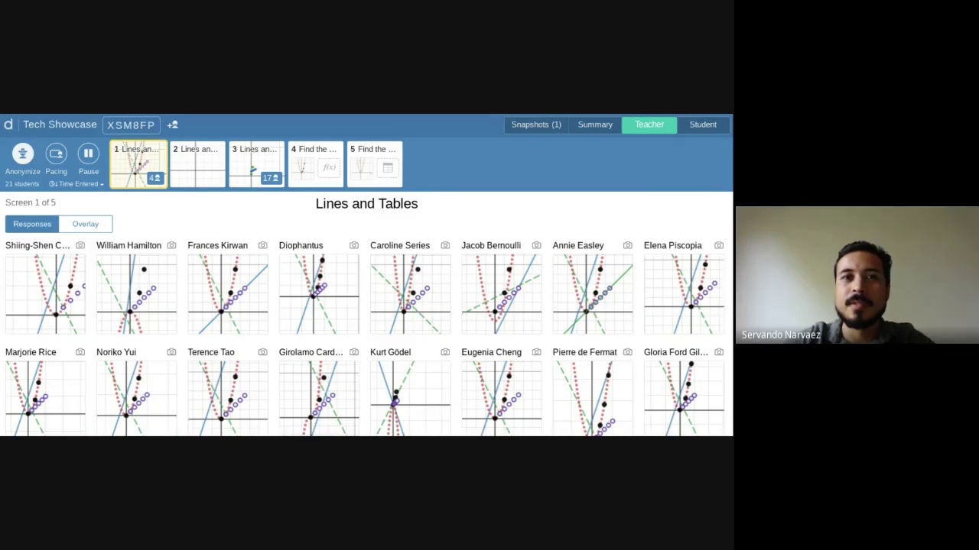
key("ctrl+Tab")
scroll(115, 348, "down", 1)
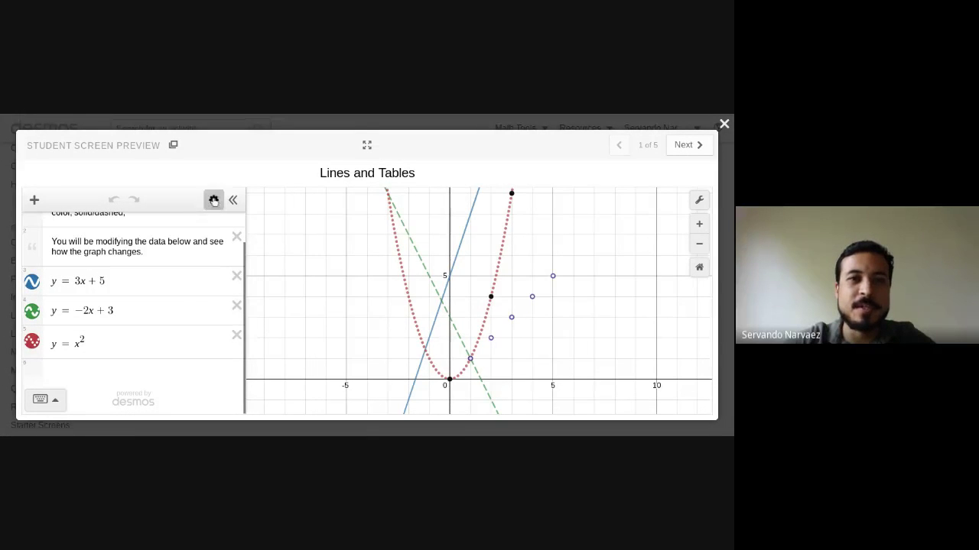
left_click(213, 200)
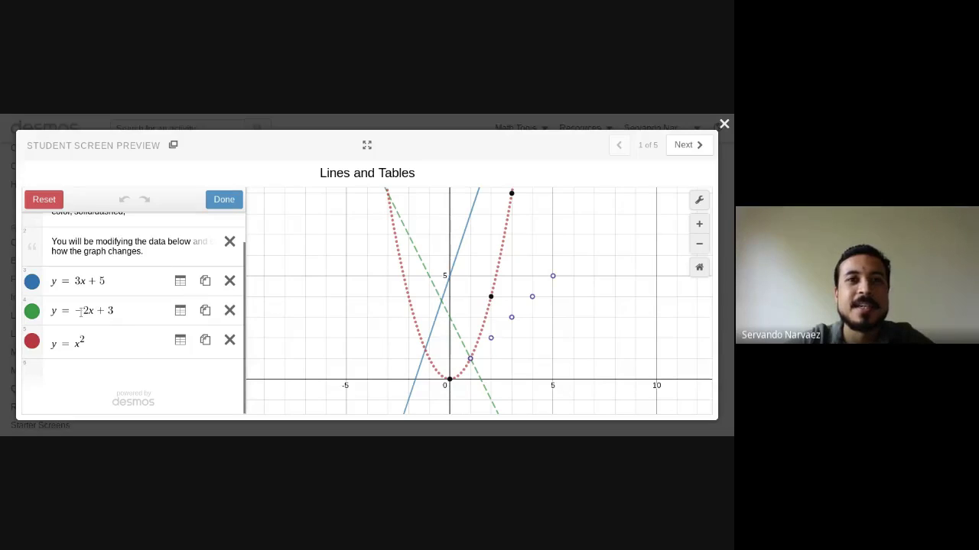
left_click(182, 312)
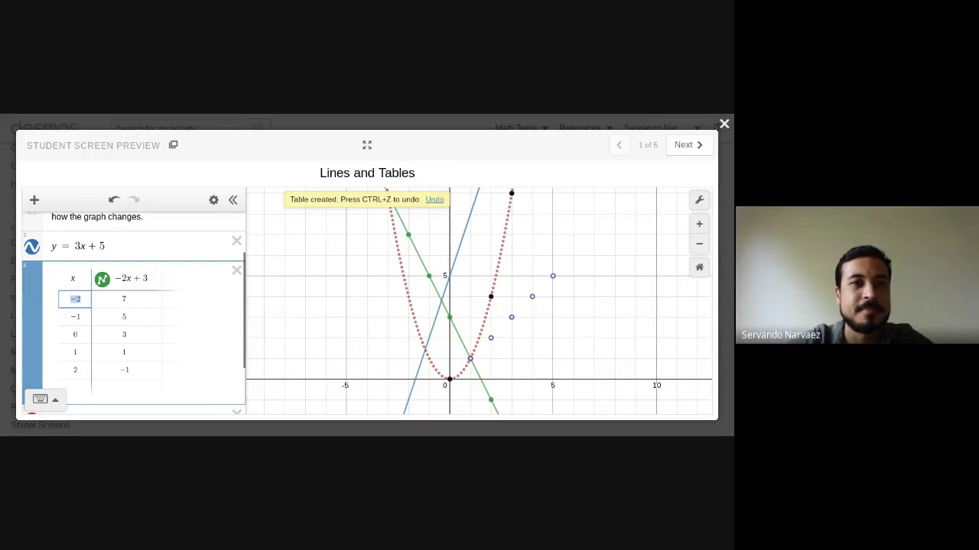
left_click(114, 201)
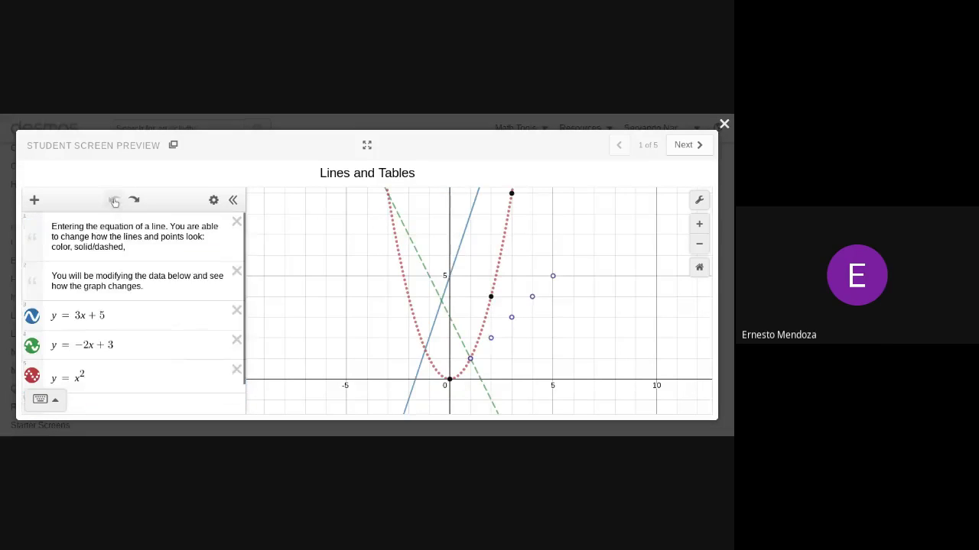
- Duplicate the y = −2x + 3 expression and convert the copy to a table
scroll(153, 284, "down", 1)
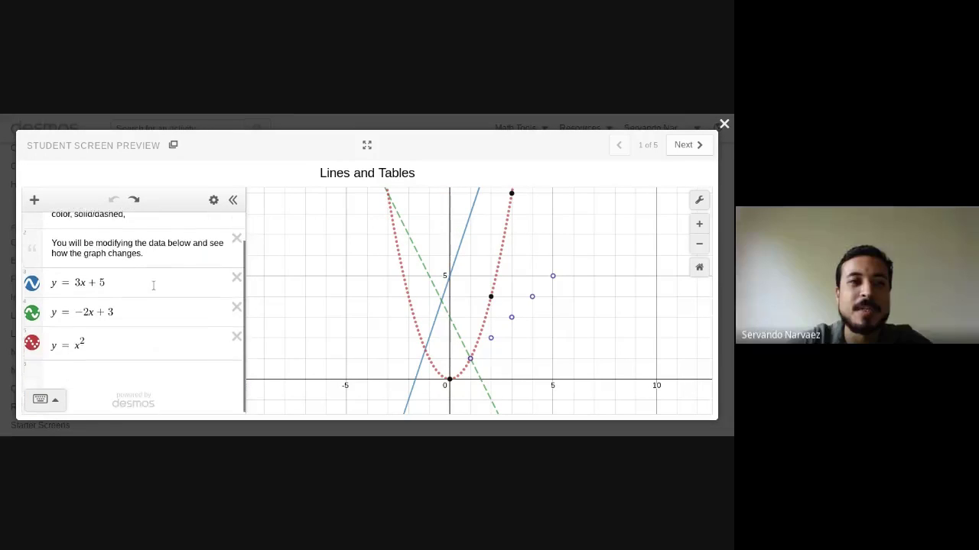
left_click(213, 200)
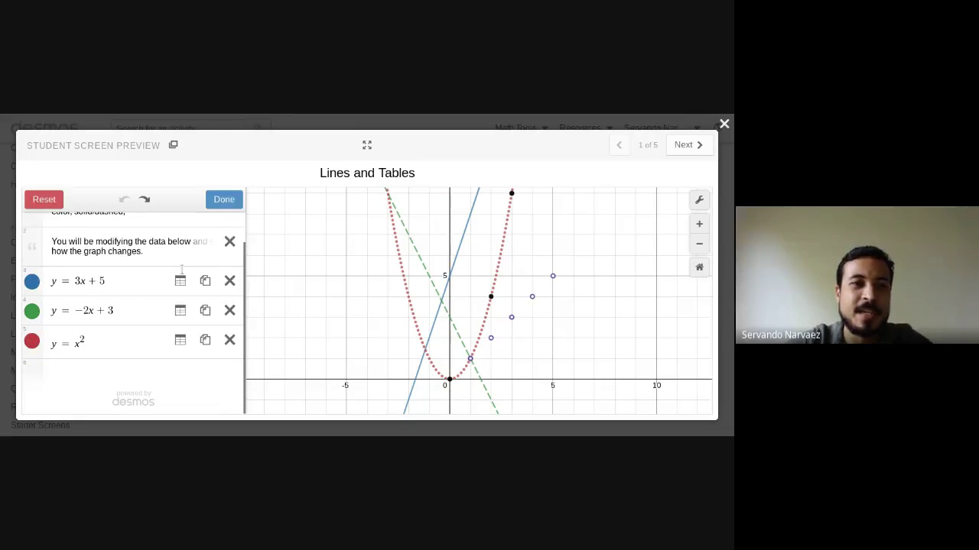
left_click(205, 311)
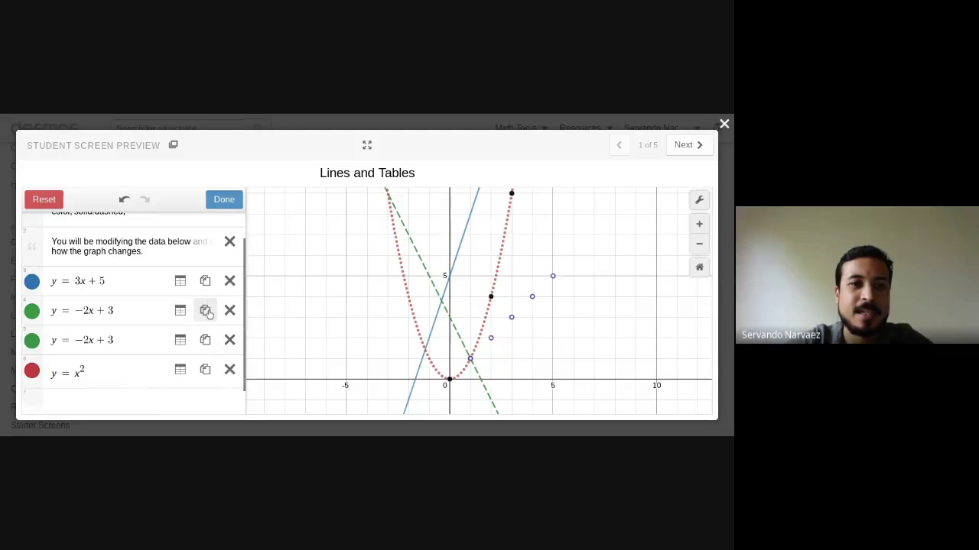
left_click(178, 344)
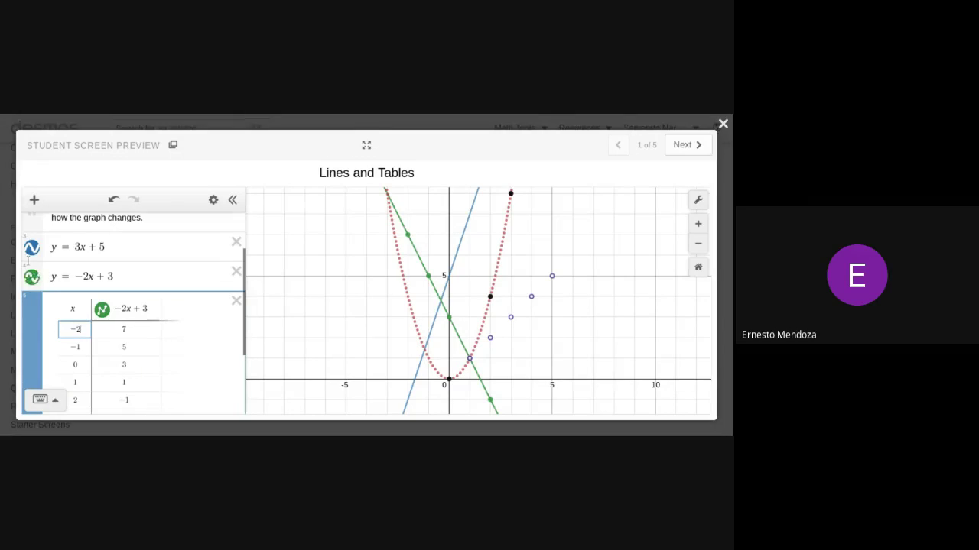
- Examine the style and color options of the y = −2x + 3 line above the table, then leave list editing
scroll(36, 300, "up", 1)
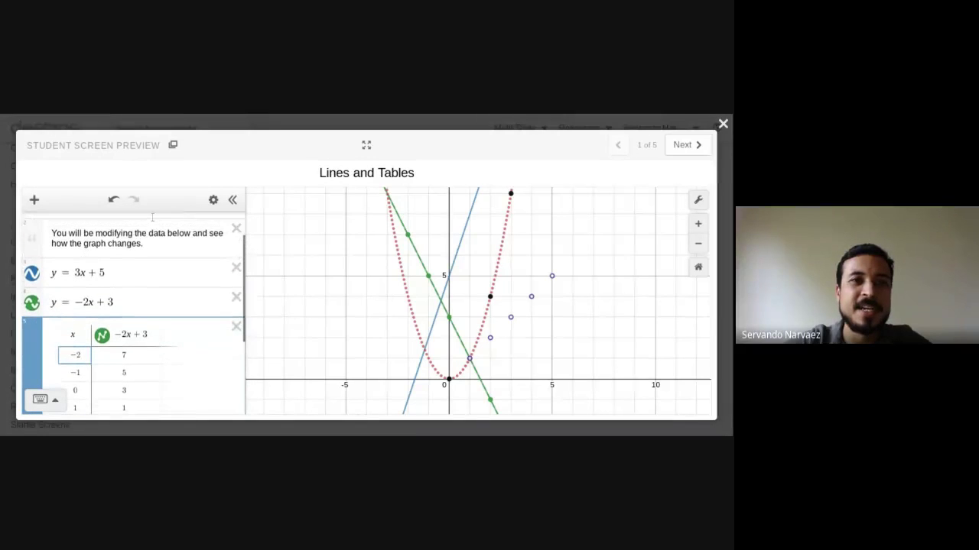
left_click(215, 201)
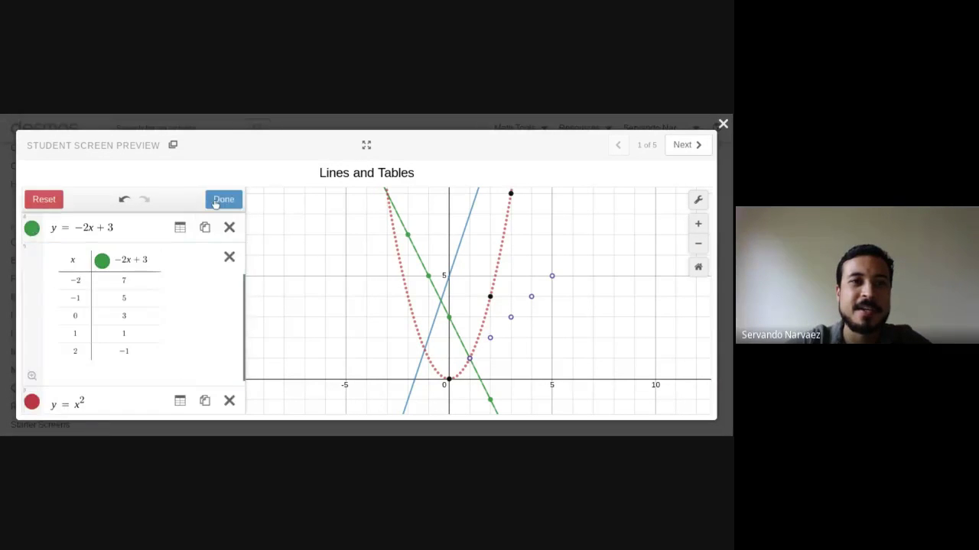
left_click(31, 229)
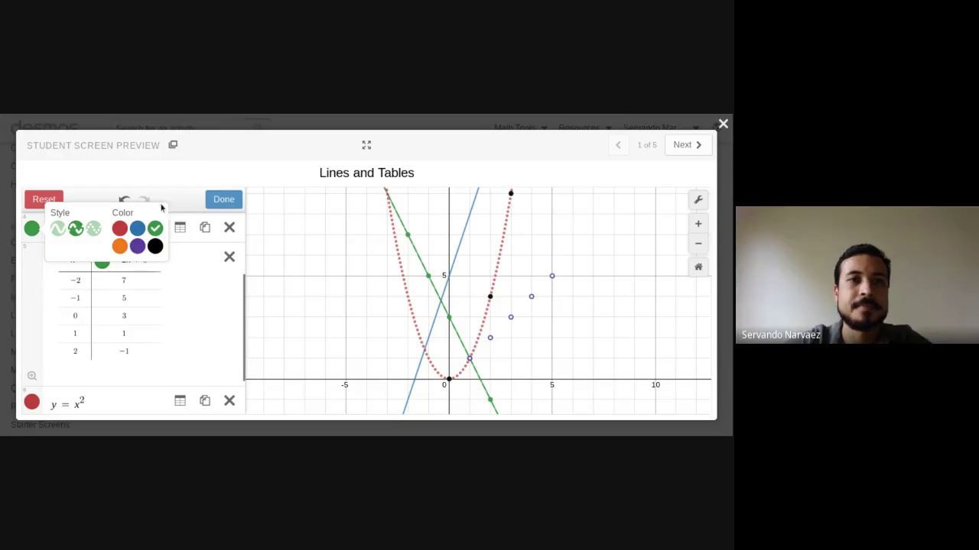
left_click(224, 198)
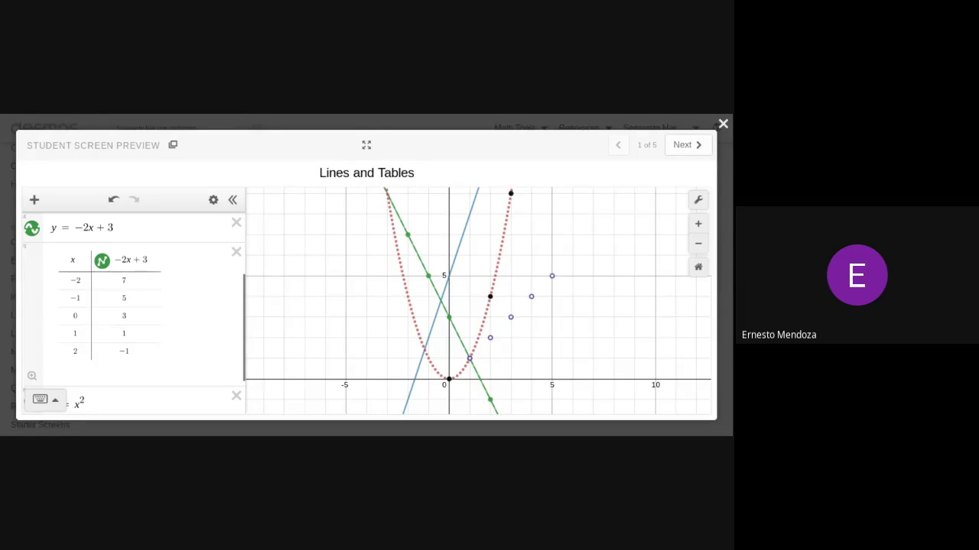
- Undo the copy's table conversion and delete the duplicate y = −2x + 3 expression
left_click(113, 201)
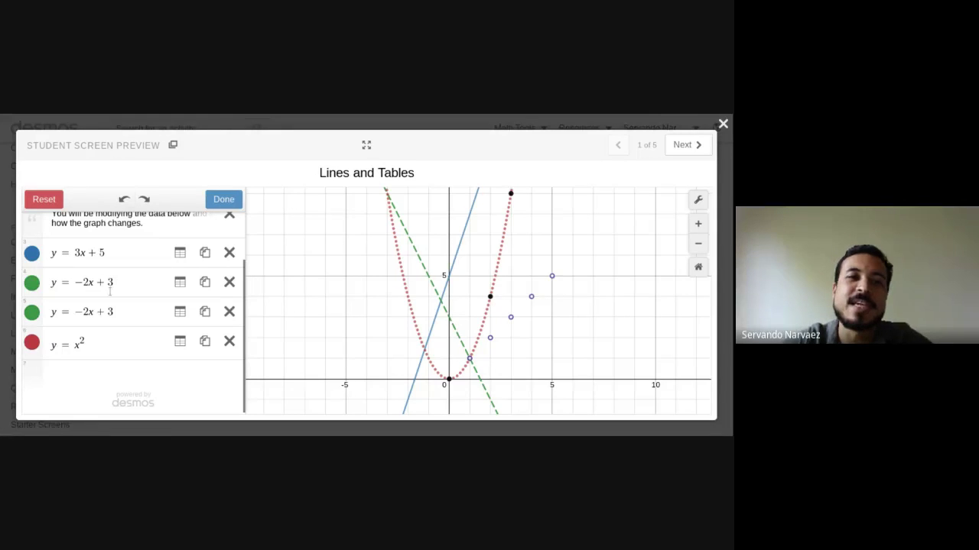
left_click(229, 313)
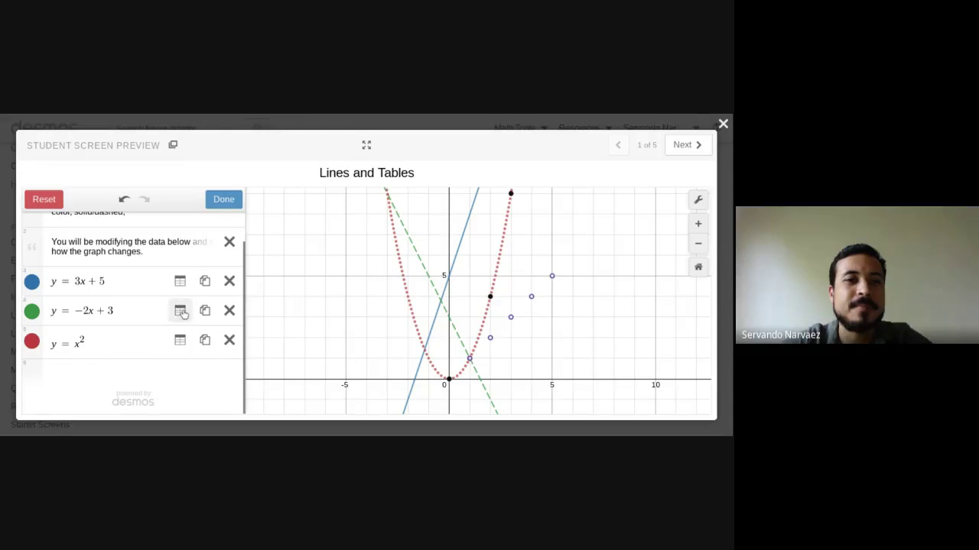
- Convert the remaining y = −2x + 3 expression to a table and undo it, demonstrating this twice
left_click(181, 312)
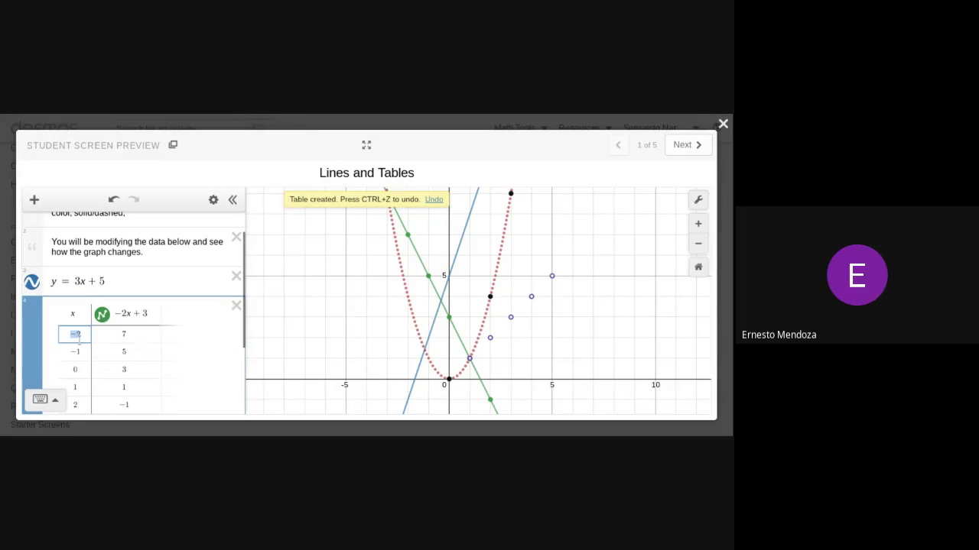
left_click(113, 199)
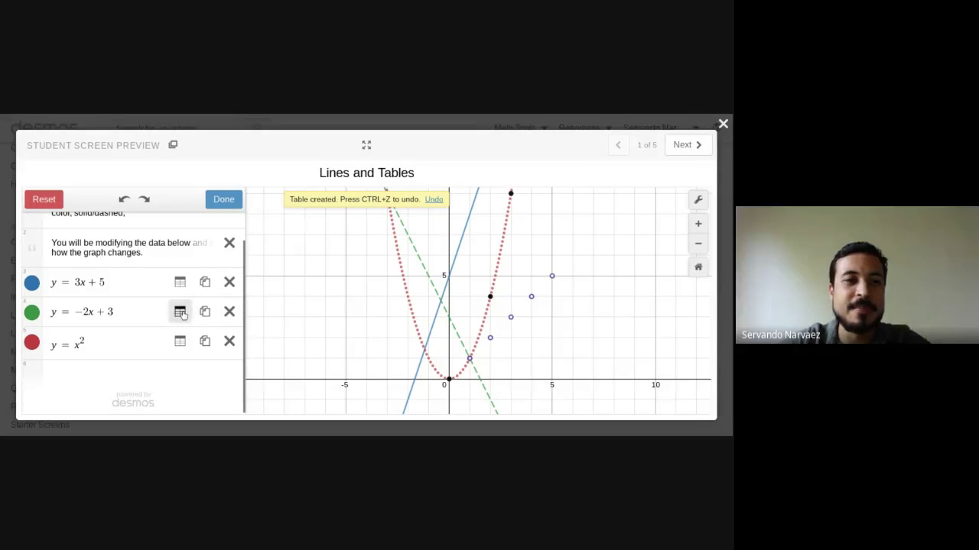
left_click(180, 312)
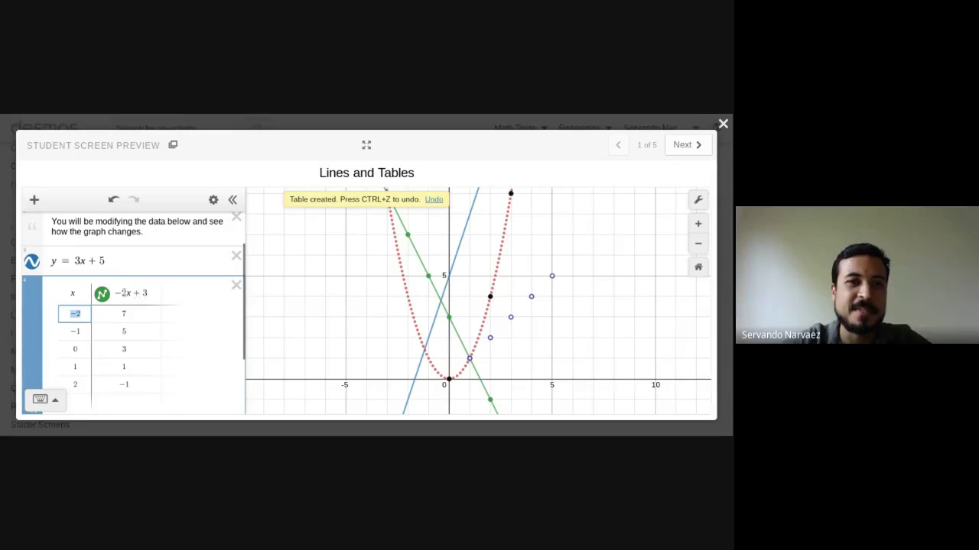
left_click(113, 200)
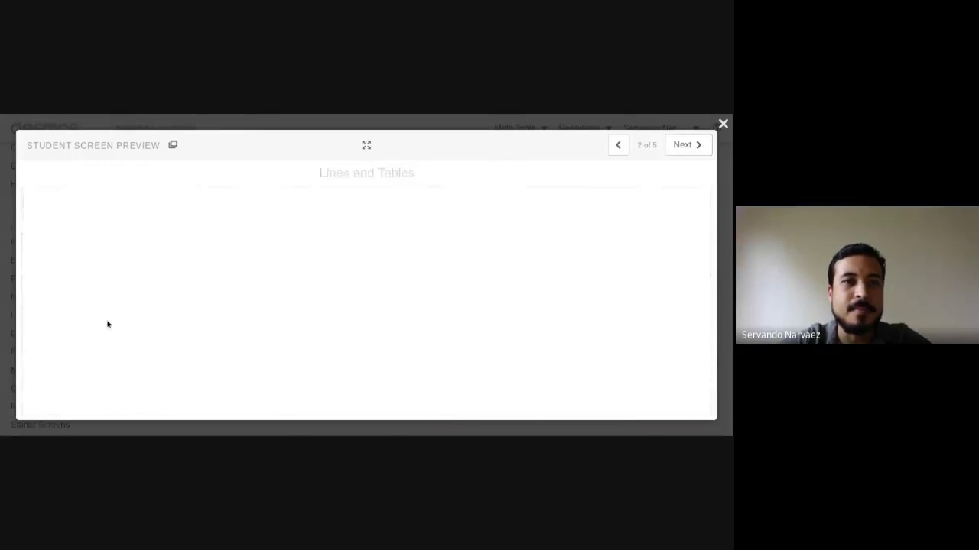
- Review the folders on screen 2 of the student preview and continue to the Quadratic table on screen 3
scroll(109, 325, "down", 1)
scroll(108, 325, "down", 3)
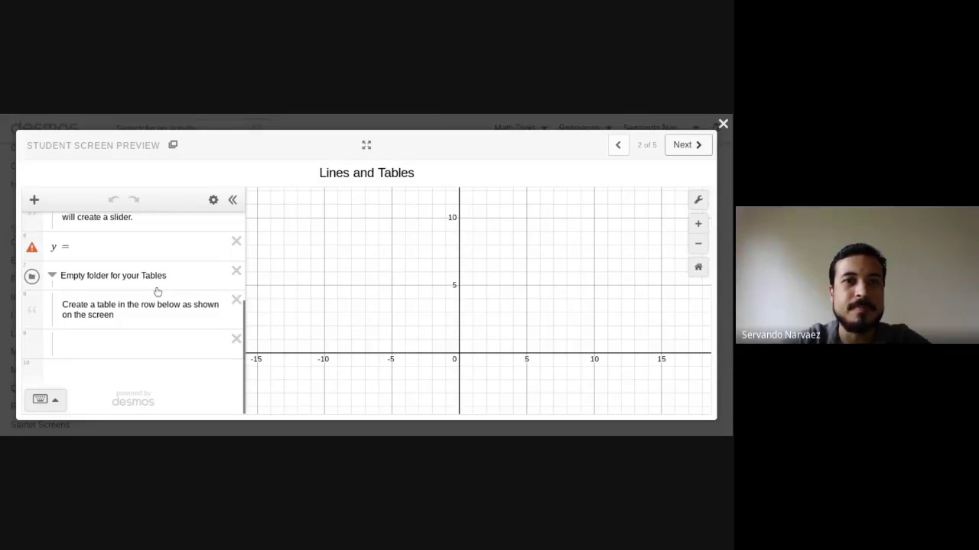
scroll(145, 295, "down", 1)
scroll(146, 295, "down", 5)
scroll(101, 334, "down", 4)
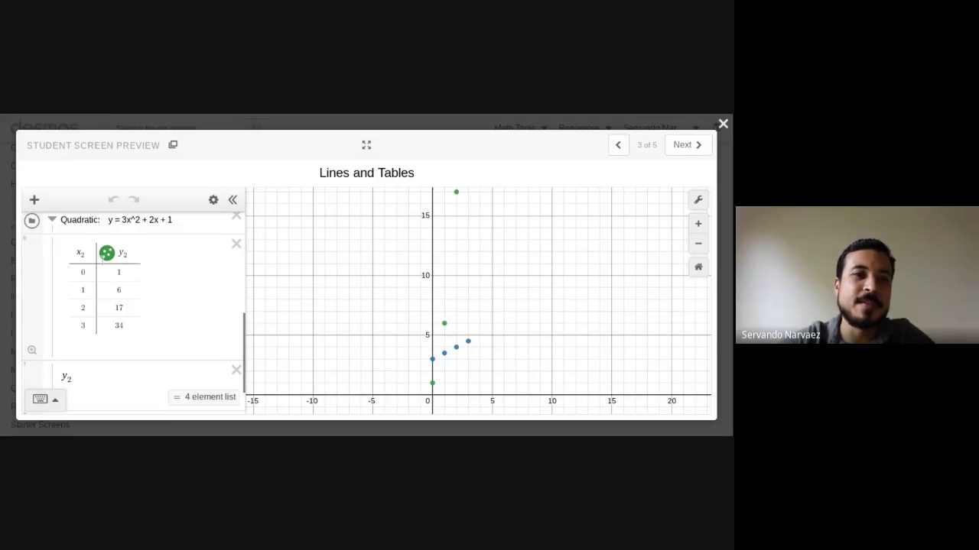
- Complete the y₂ row under the Quadratic table as the regression y₂ ~ ax₂² + bx₂ + c
left_click(91, 324)
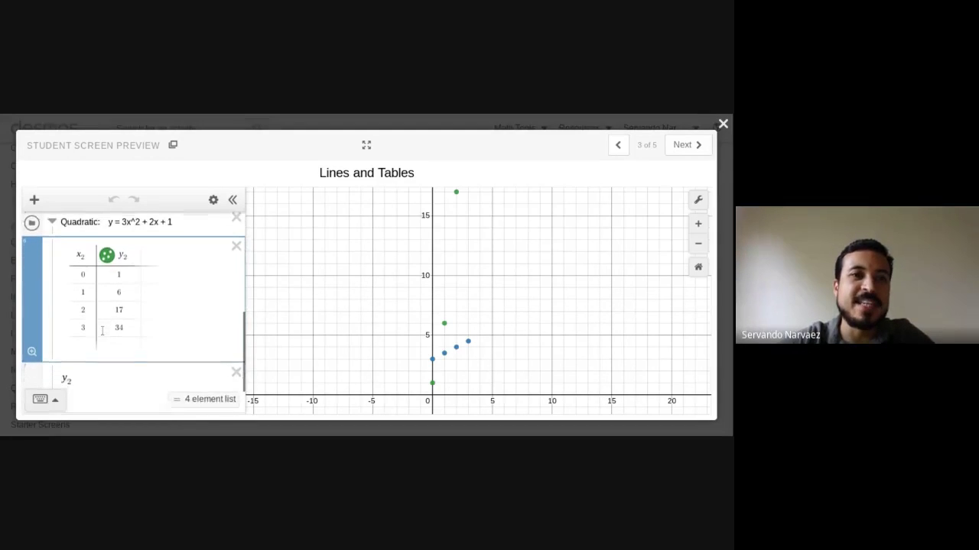
left_click(93, 374)
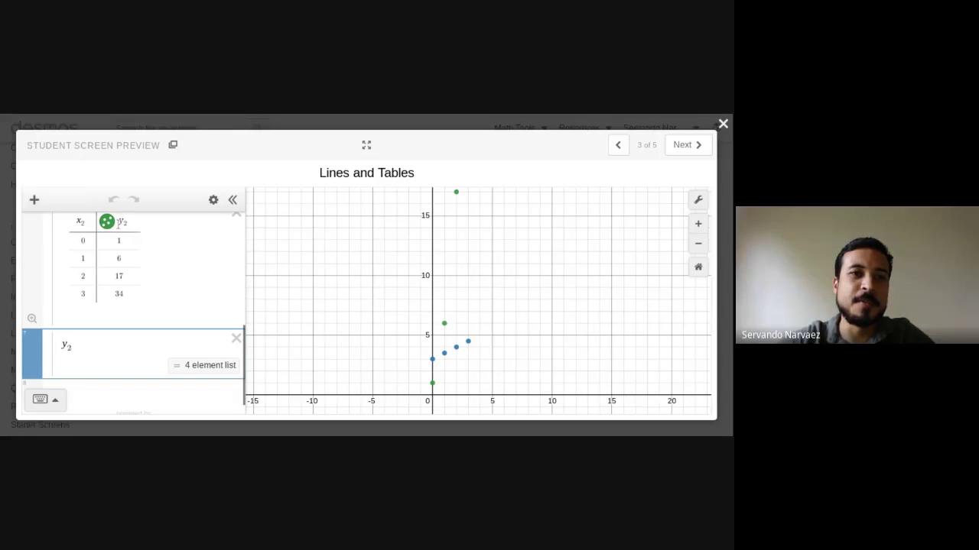
scroll(86, 348, "up", 2)
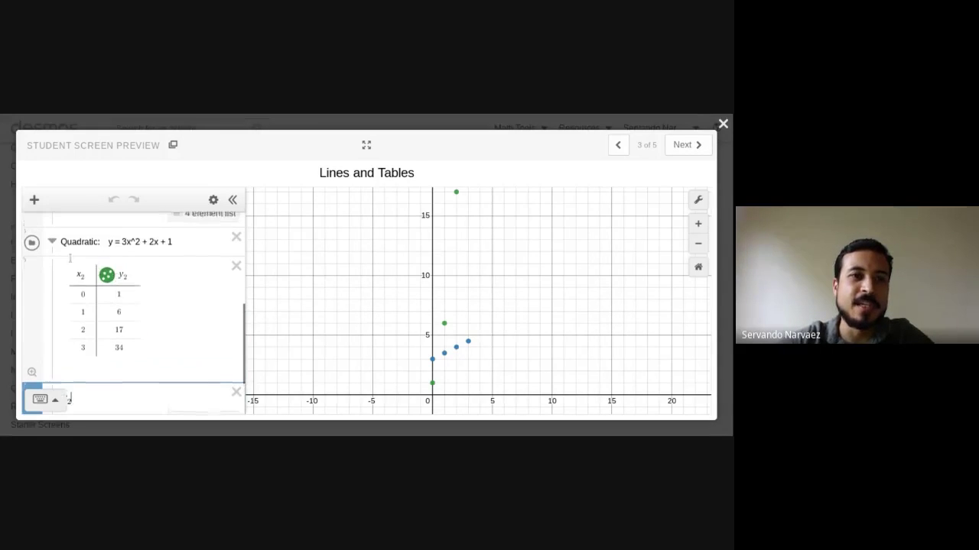
scroll(94, 345, "down", 2)
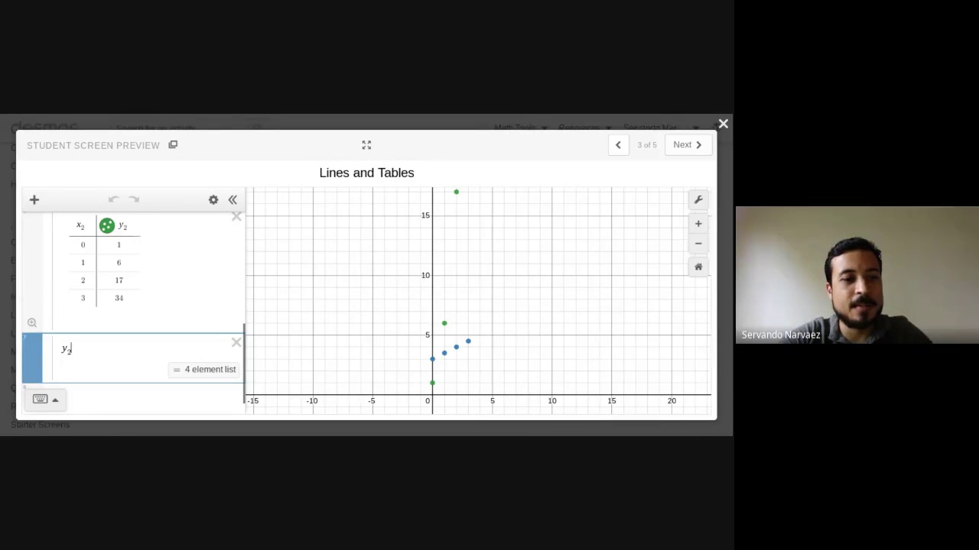
type("~")
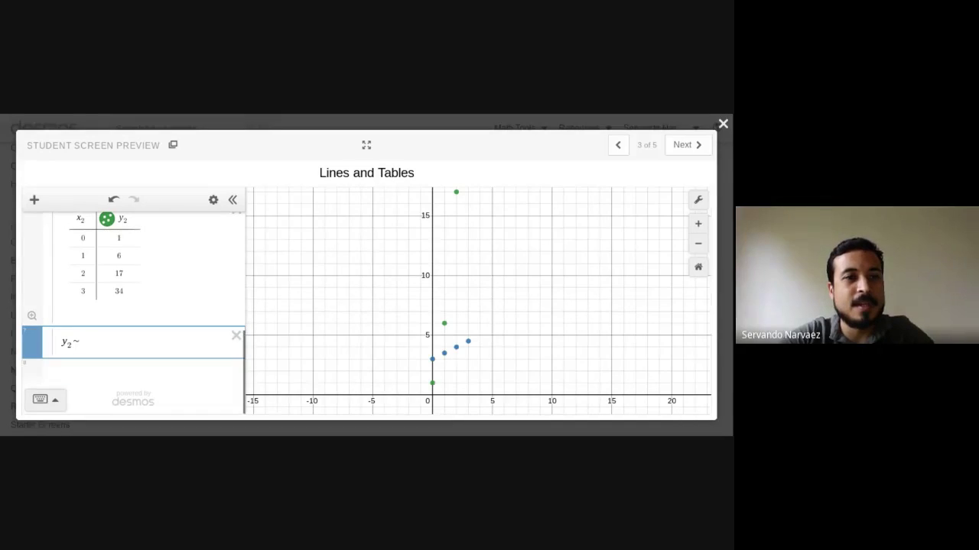
type("ax")
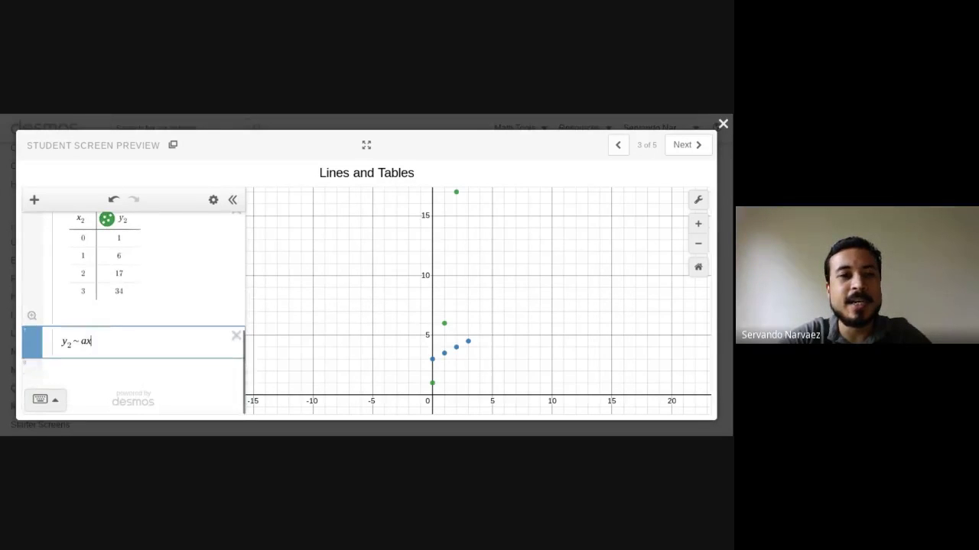
type("2^2")
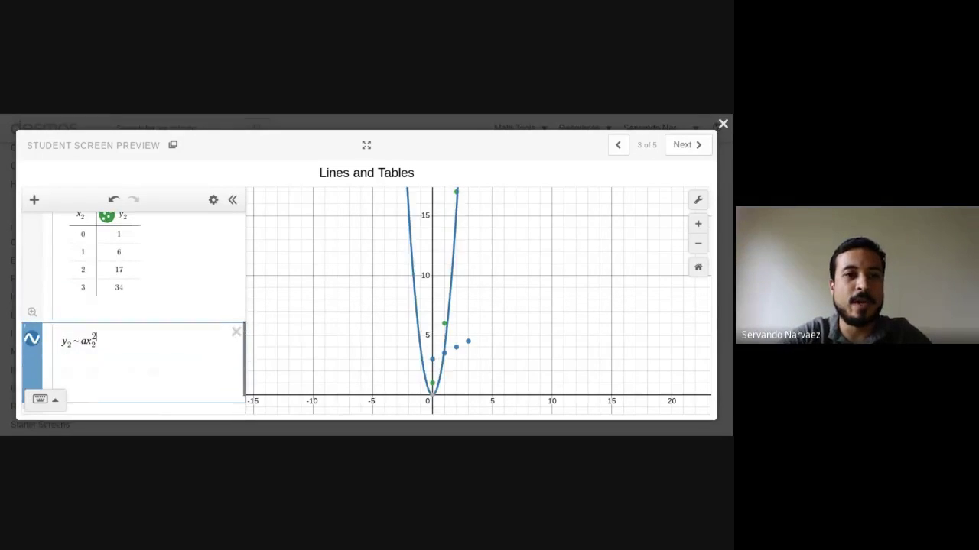
key("Right")
type("+ bx")
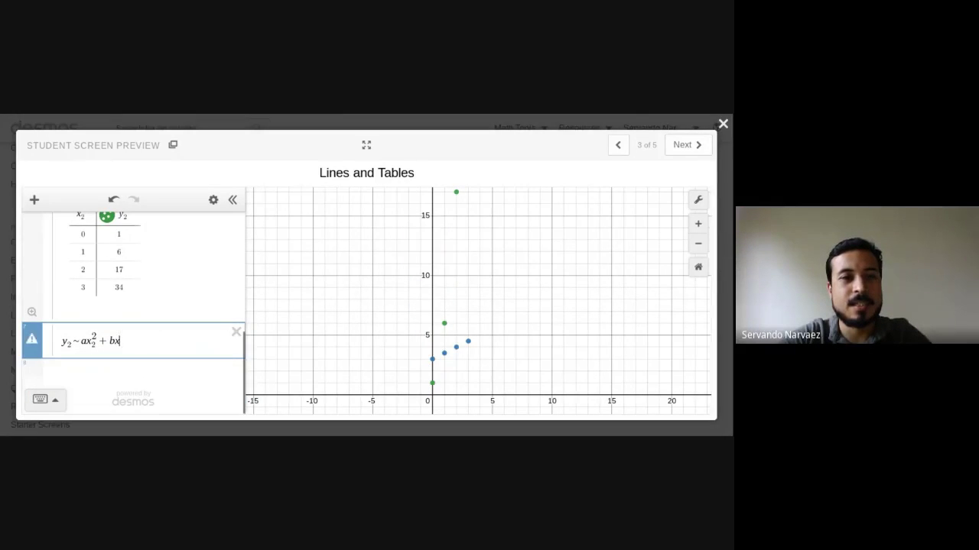
type("_2 + c")
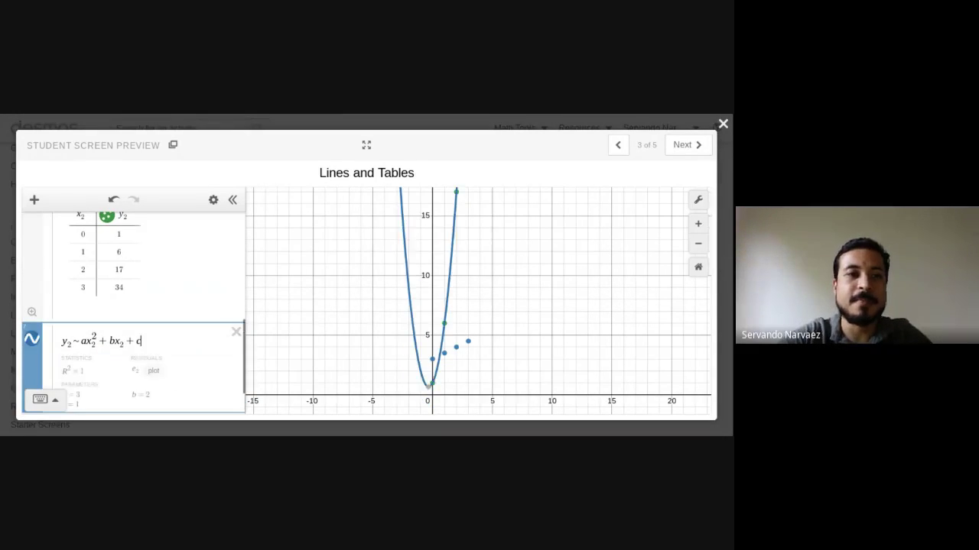
- Compare the regression's statistics and parameters with the equation in the Quadratic folder title
scroll(84, 390, "down", 1)
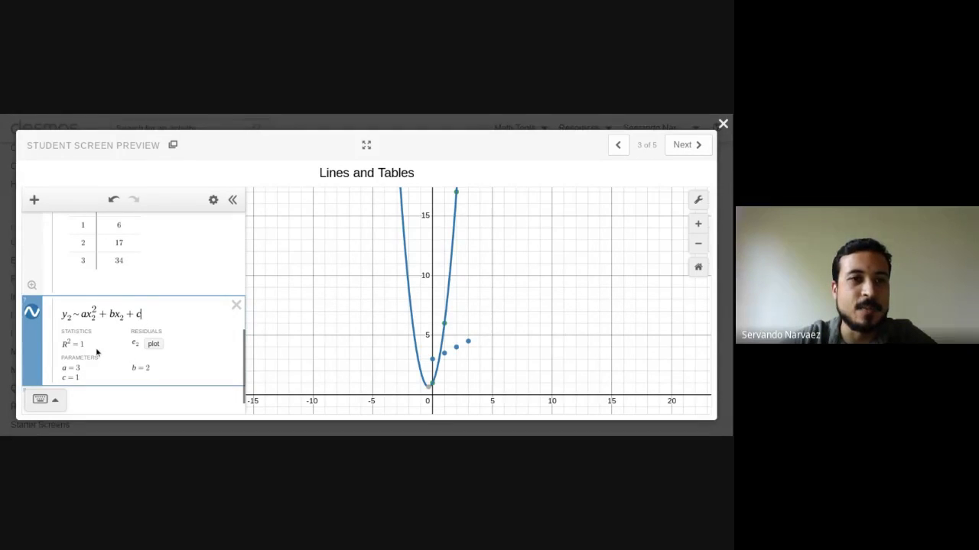
scroll(96, 350, "up", 1)
scroll(95, 348, "up", 2)
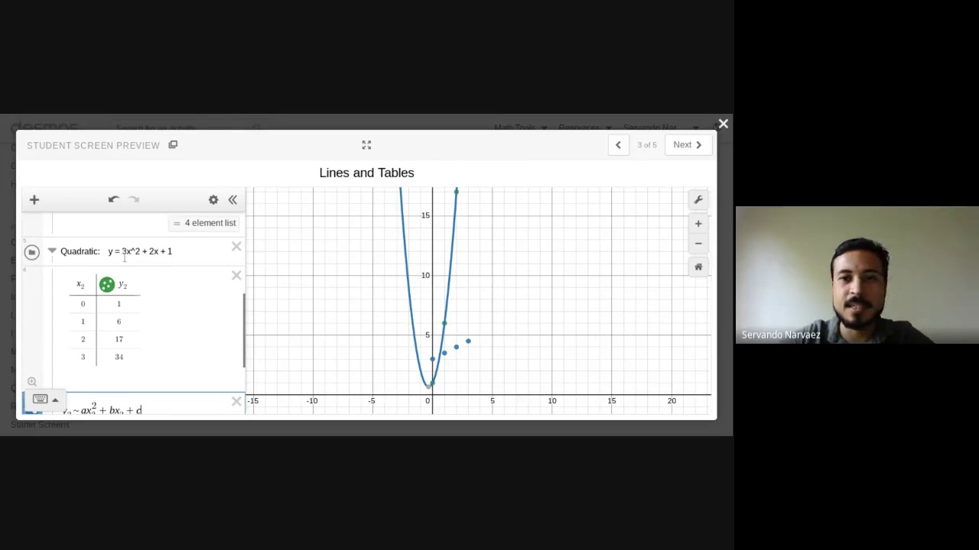
scroll(135, 292, "down", 1)
scroll(124, 371, "down", 2)
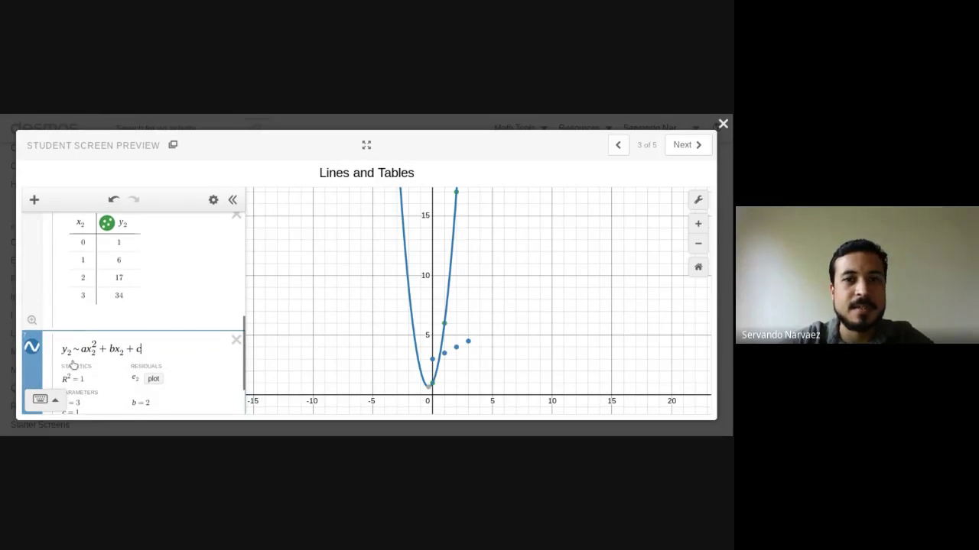
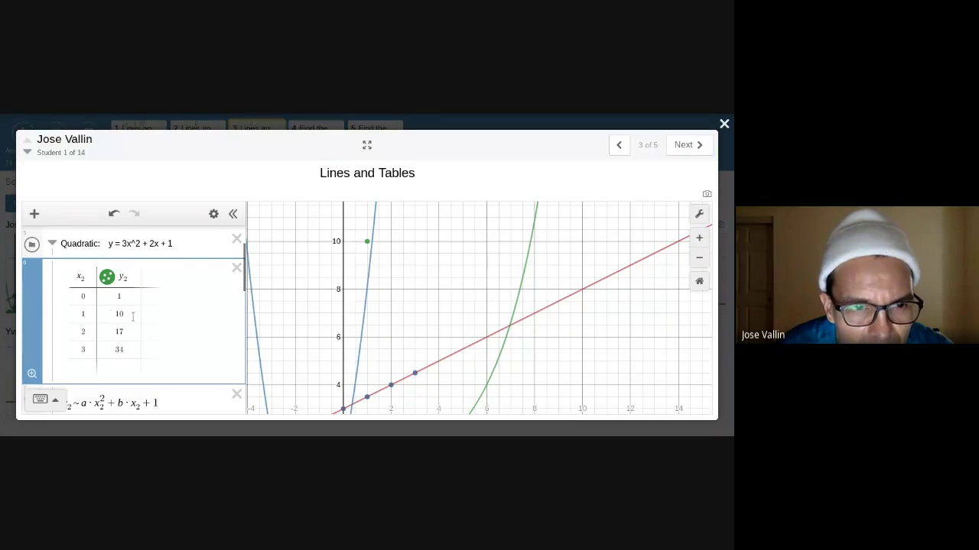
- Close the open student's screen 3 response and return to the class response overview
left_click(723, 125)
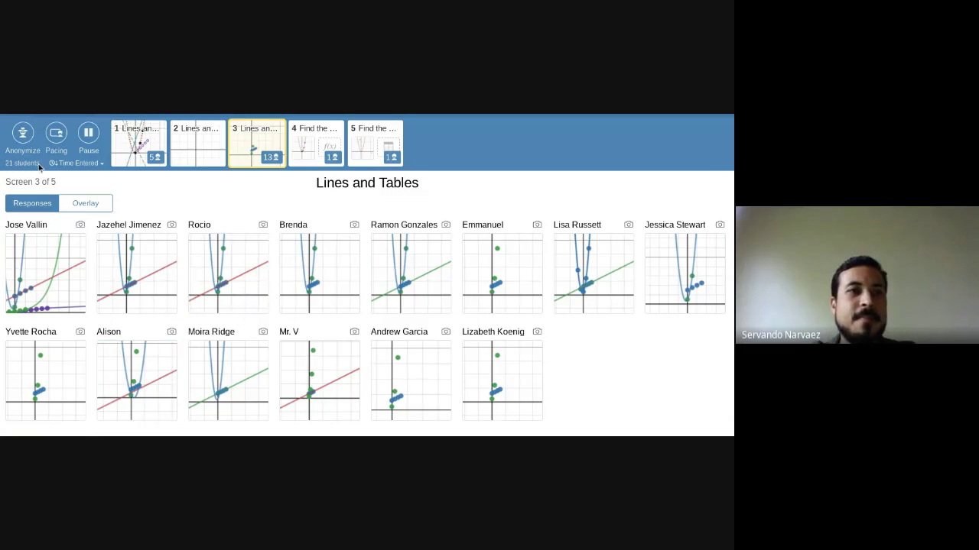
- Open the first student's screen 3 response, set y₂ for x₂ = 1 in the Quadratic table to 10, and close the response
left_click(38, 261)
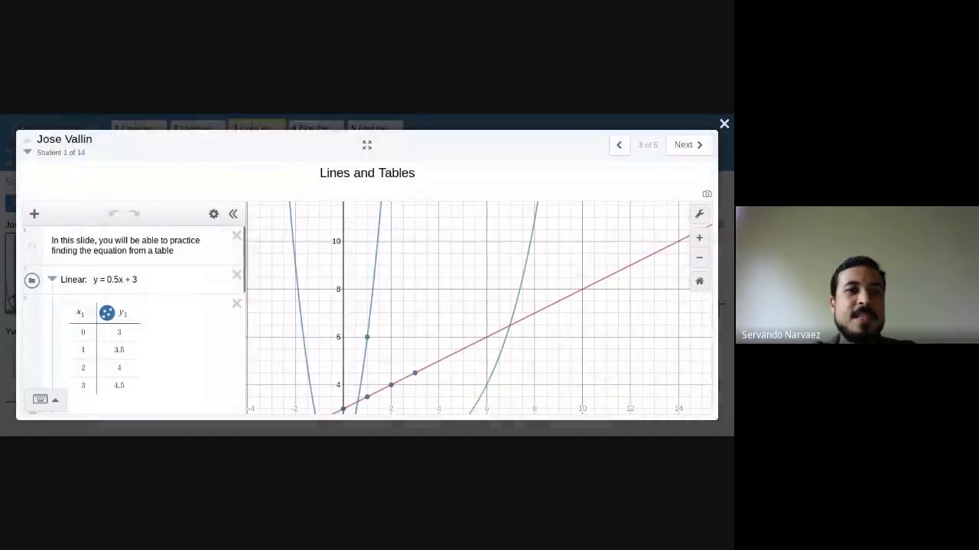
scroll(139, 336, "down", 5)
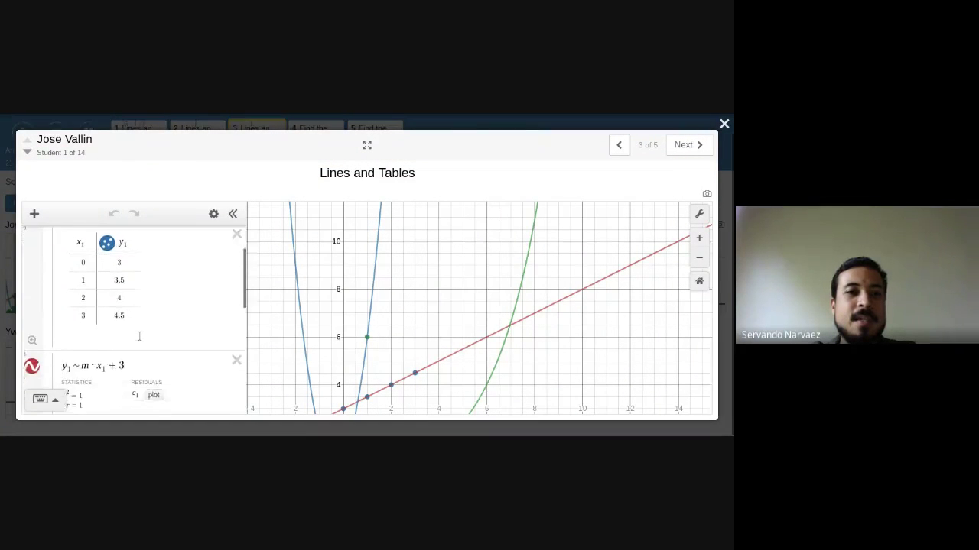
scroll(138, 339, "down", 2)
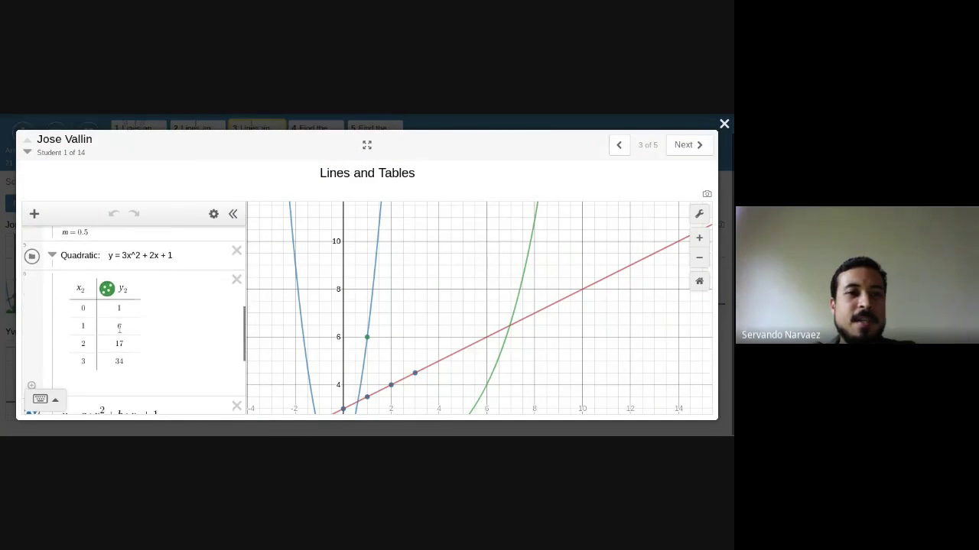
left_click(123, 319)
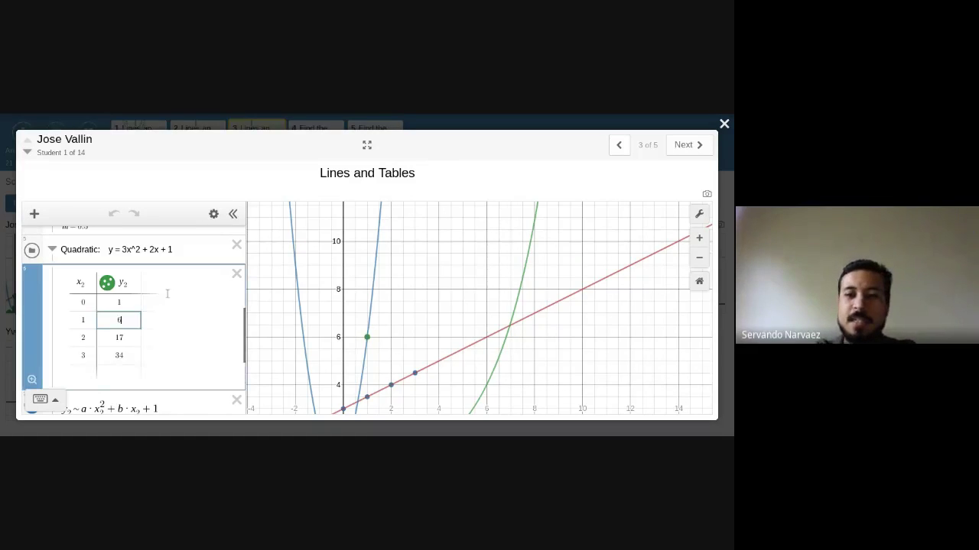
key("BackSpace")
type("10")
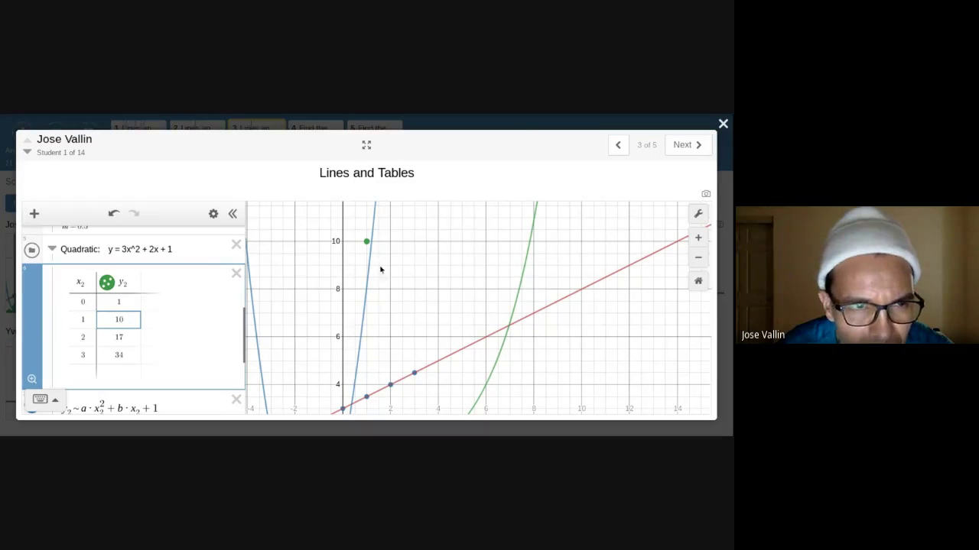
left_click(722, 124)
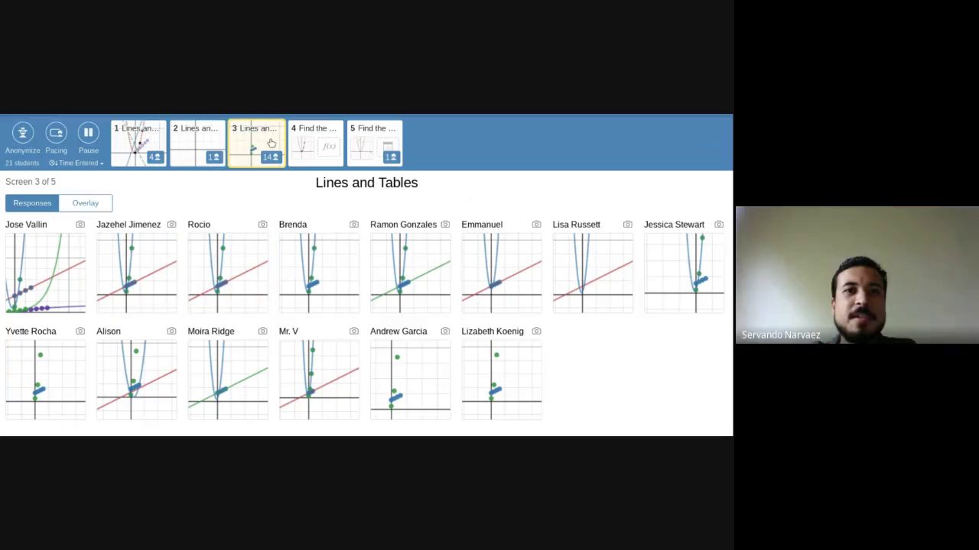
- Reopen the first student's response, enter 10 again as the Quadratic table's y₂ value for x₂ = 1, and return to the overview
left_click(40, 270)
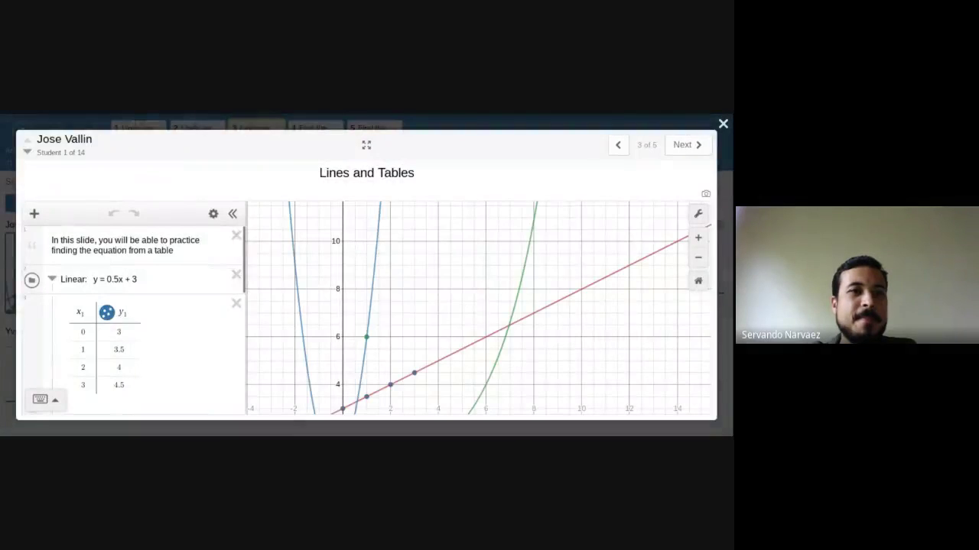
scroll(137, 281, "down", 1)
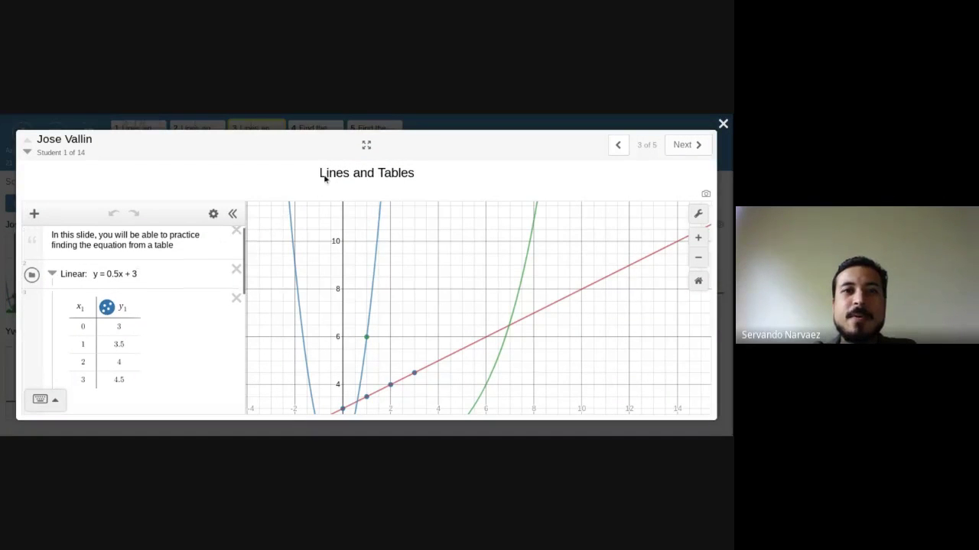
scroll(120, 306, "down", 5)
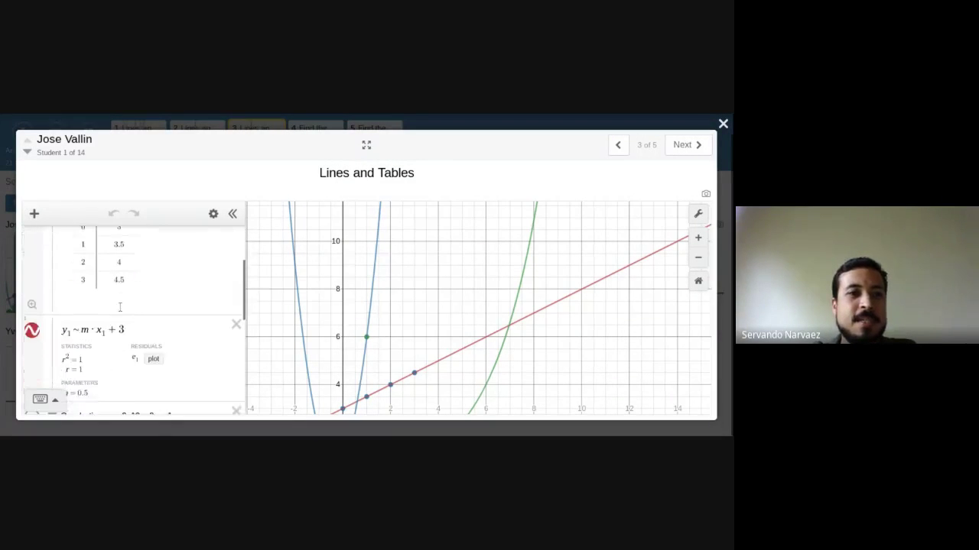
scroll(120, 306, "down", 1)
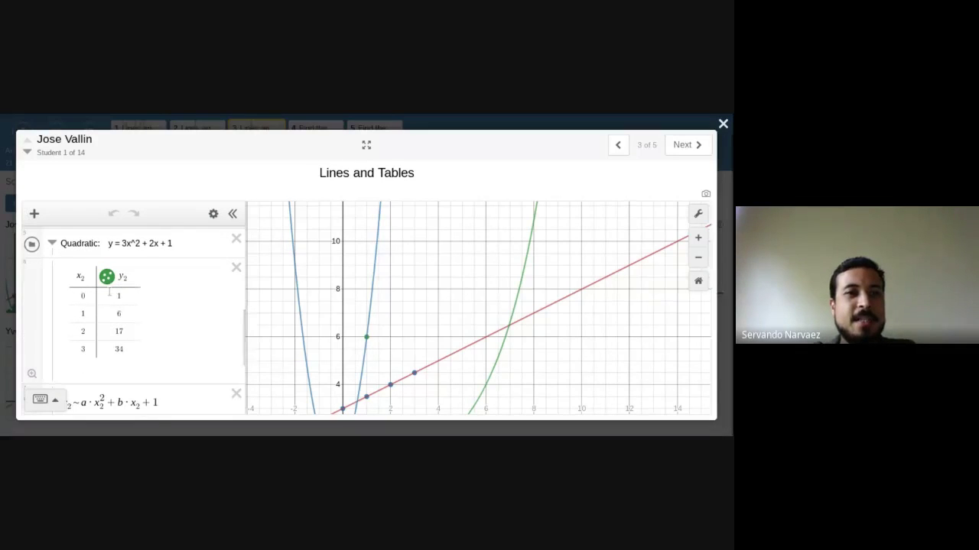
left_click(120, 314)
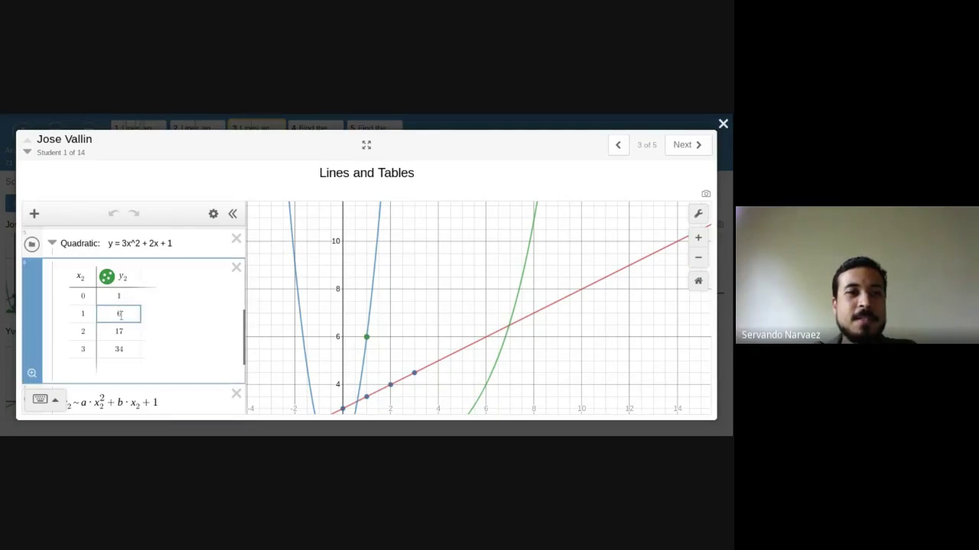
key("BackSpace")
type("10")
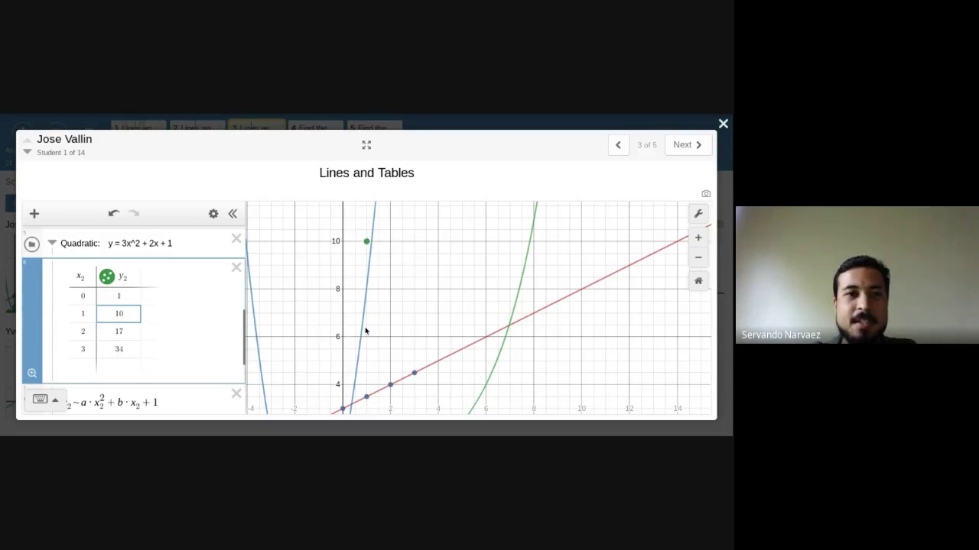
left_click(422, 287)
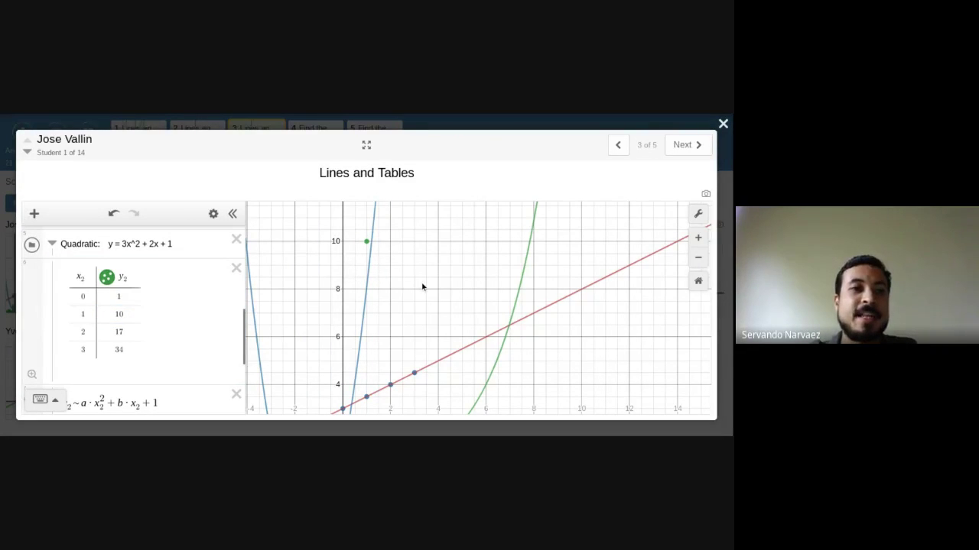
left_click(121, 313)
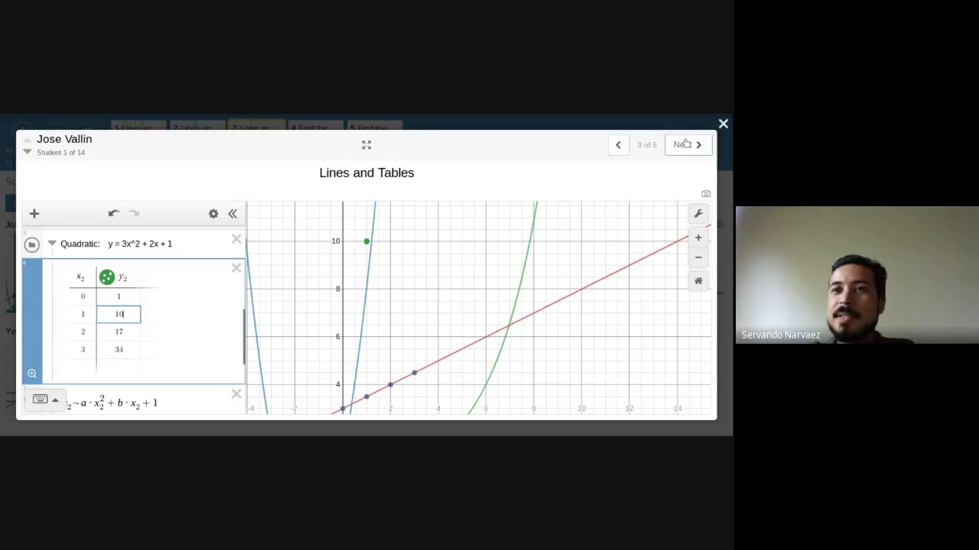
left_click(722, 125)
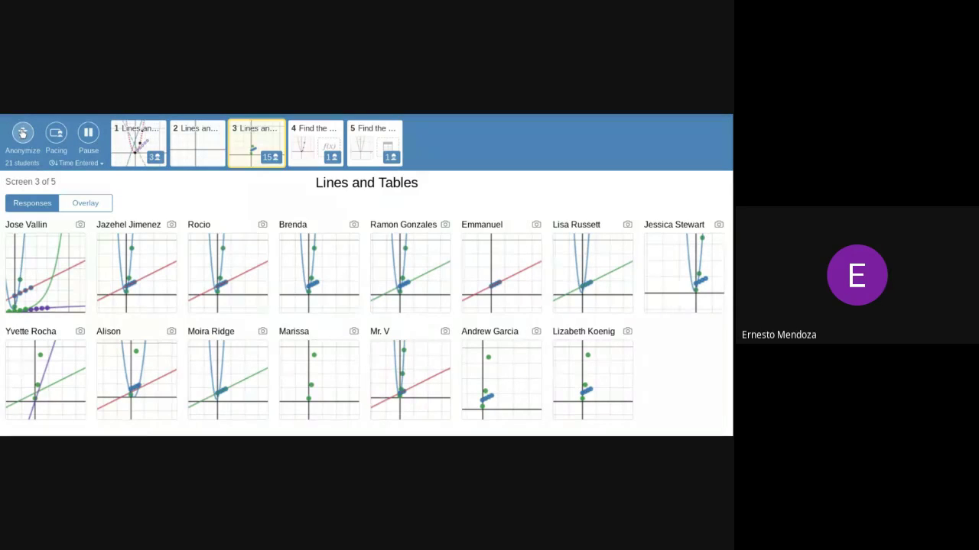
- Check the Quadratic table's values in the first student's reopened response and return to the class overview
left_click(34, 271)
scroll(183, 339, "down", 3)
scroll(183, 339, "down", 3)
scroll(183, 338, "down", 1)
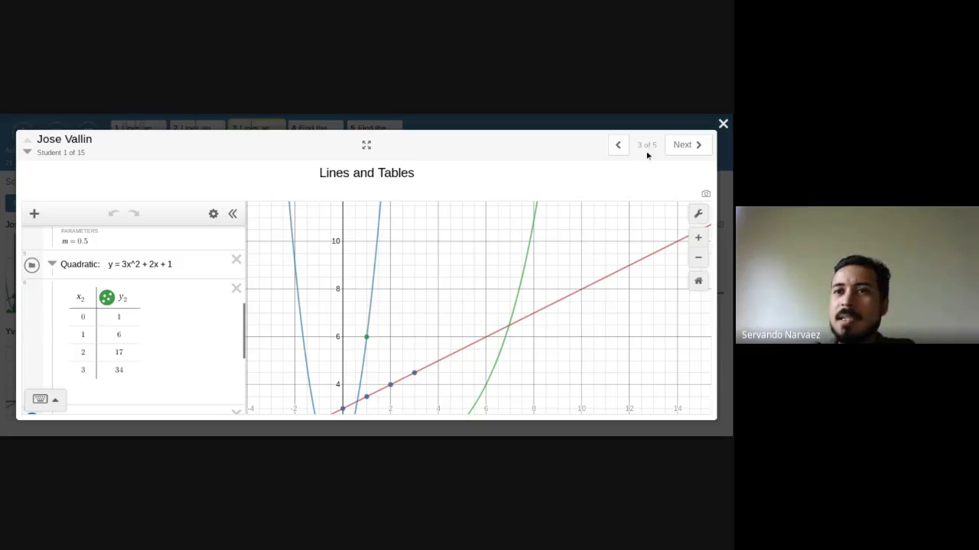
left_click(723, 125)
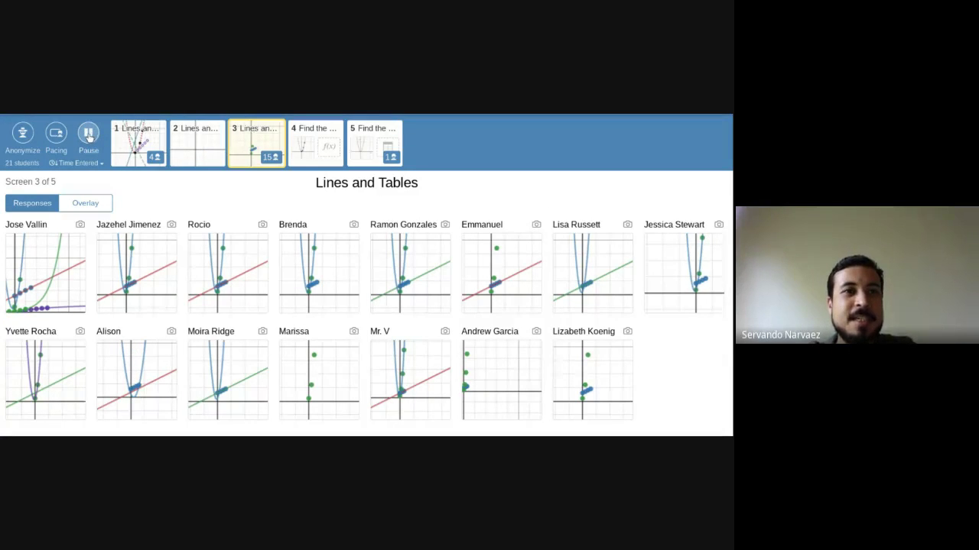
- Pause the class activity and switch to a blank graph in the Desmos graphing calculator
left_click(89, 134)
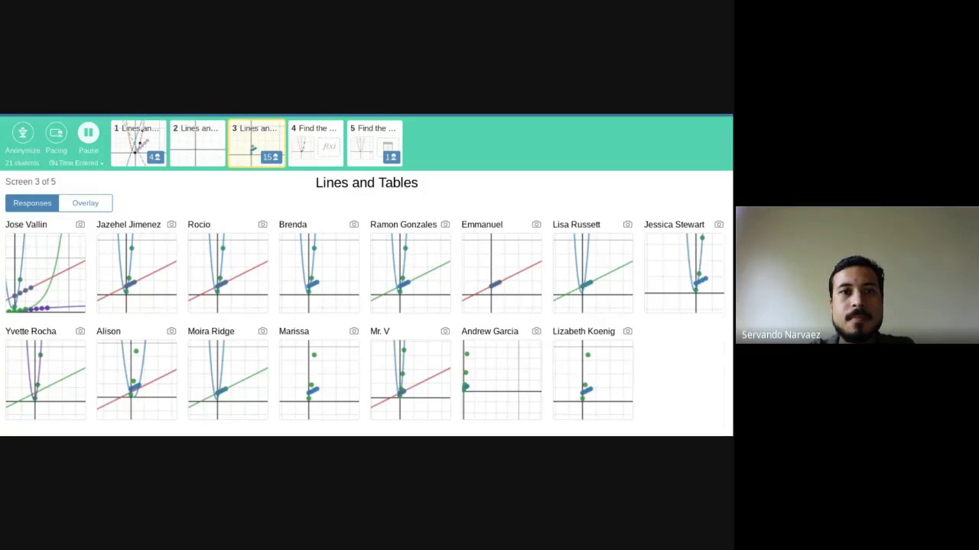
key("F5")
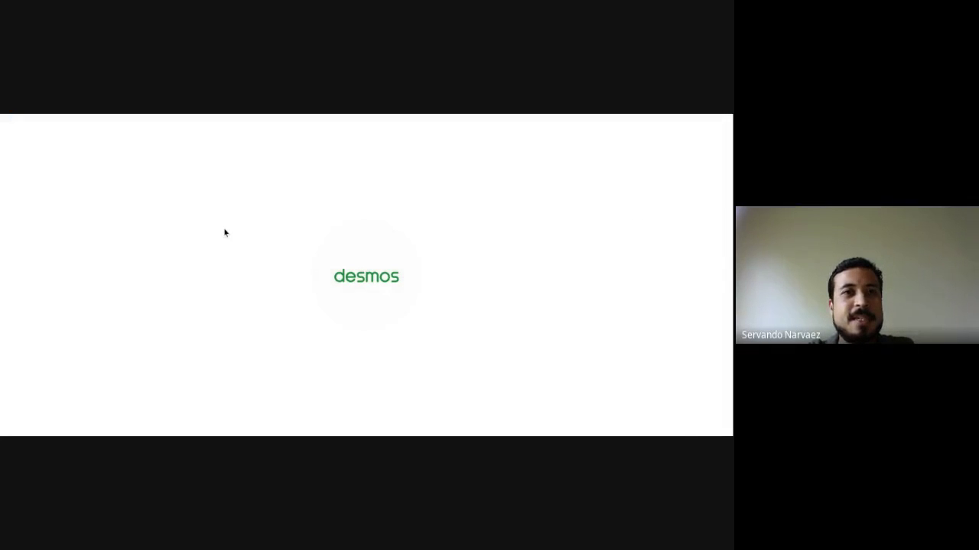
- Graph the parabola y = x² in the first expression row
type("y")
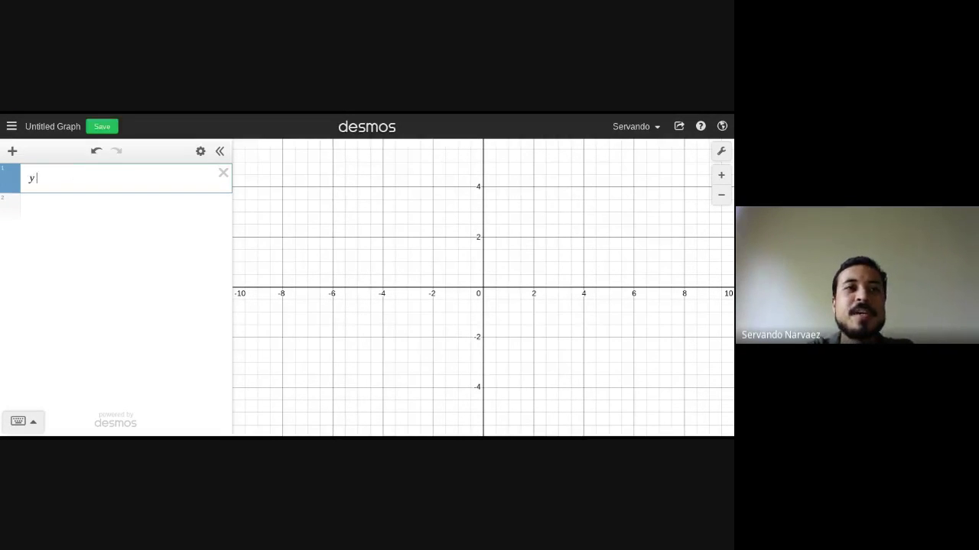
type(" = x")
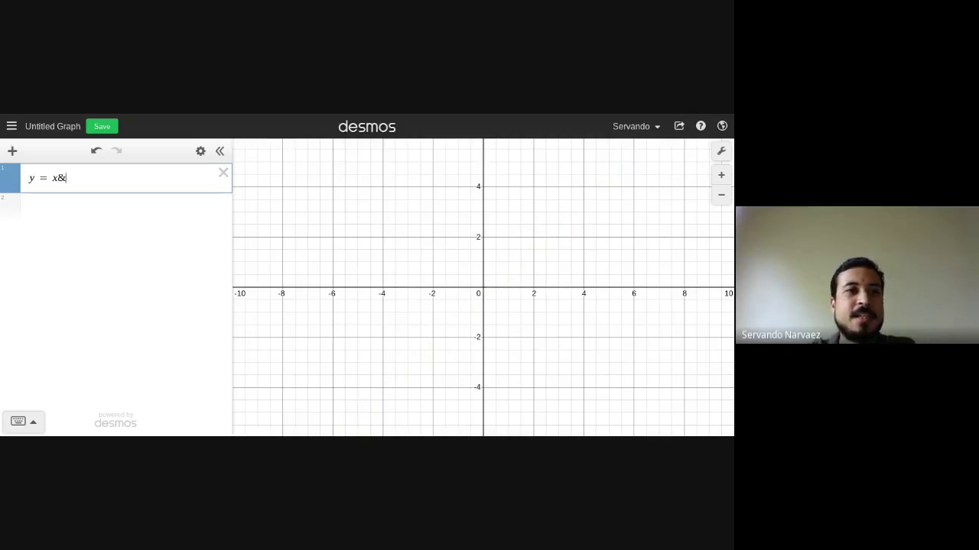
type("^2")
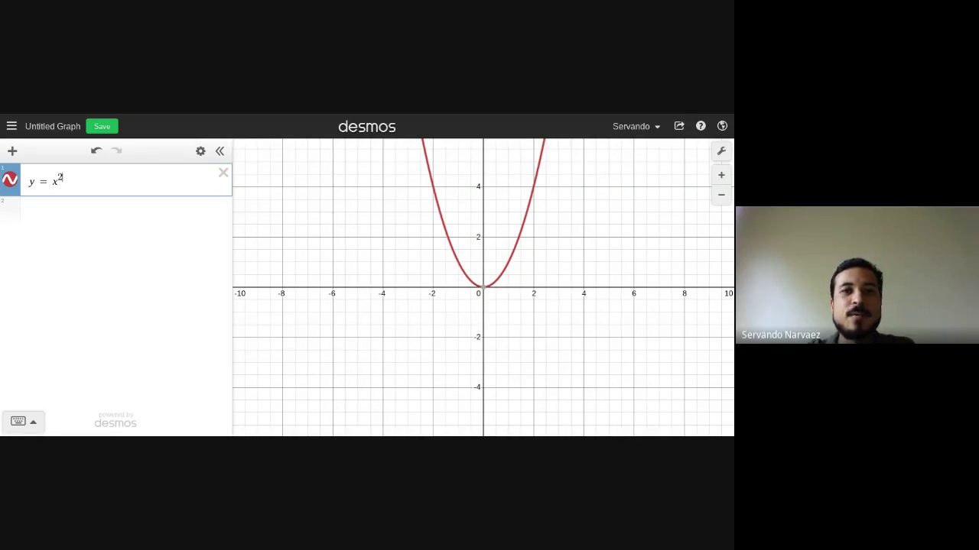
left_click_drag(308, 254, 312, 291)
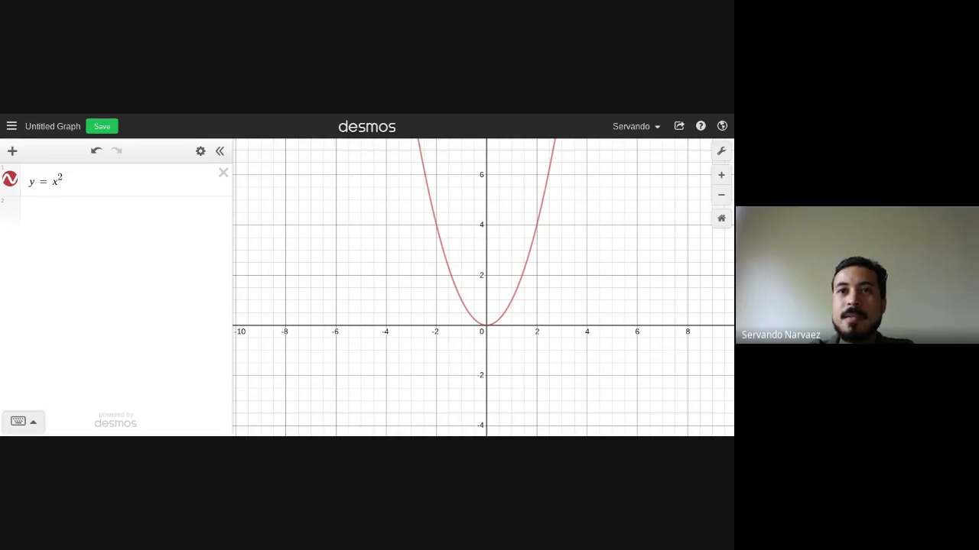
- Extend the equation to y = x² + k, add a slider for k, and set it to −3.1
left_click(136, 183)
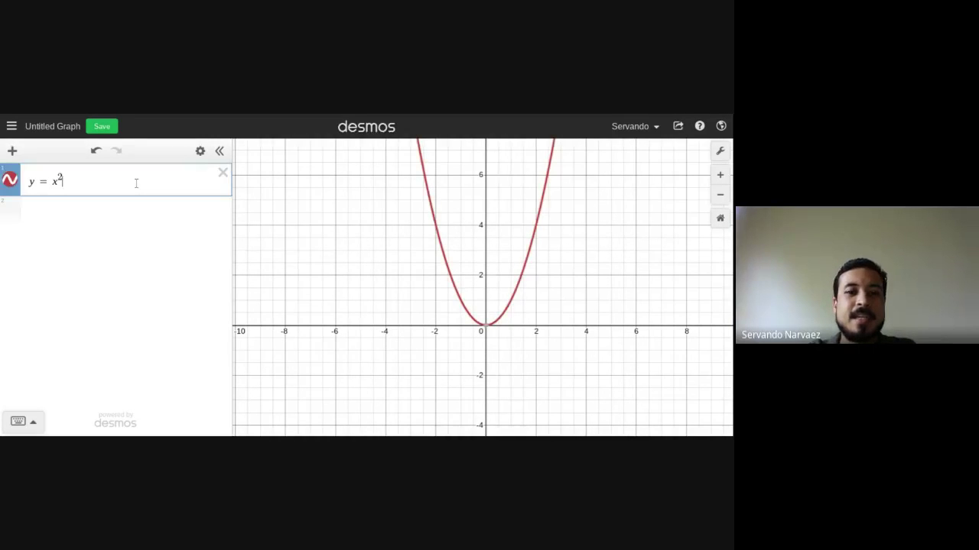
type("+ ")
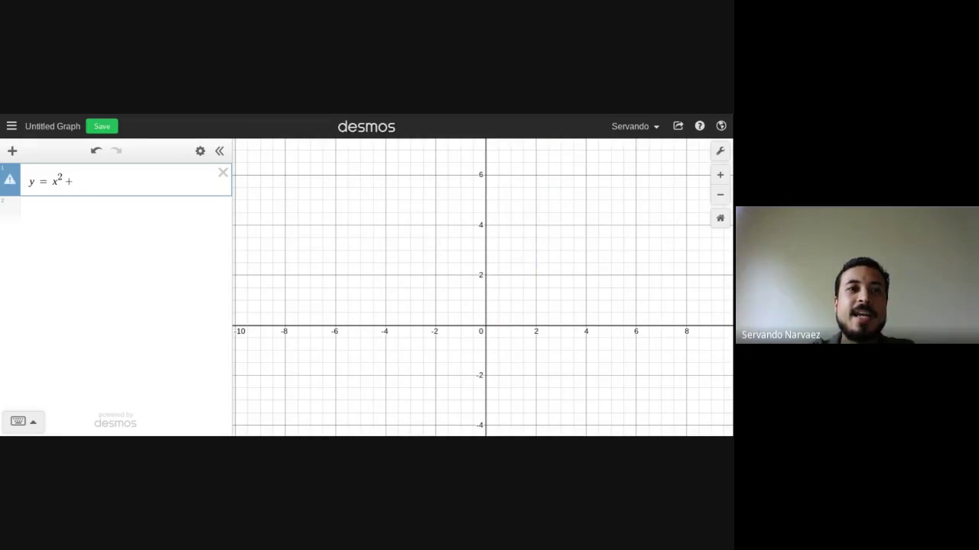
type("k")
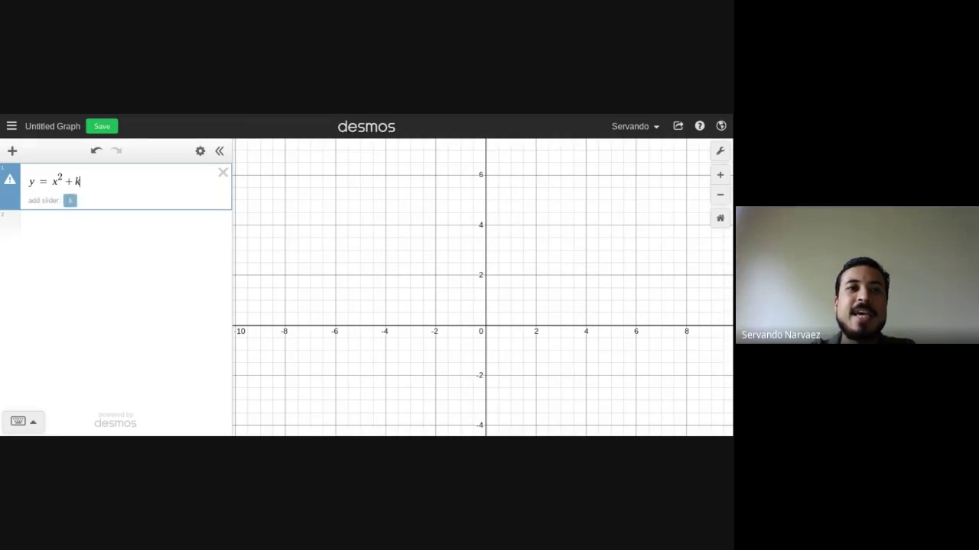
left_click(70, 202)
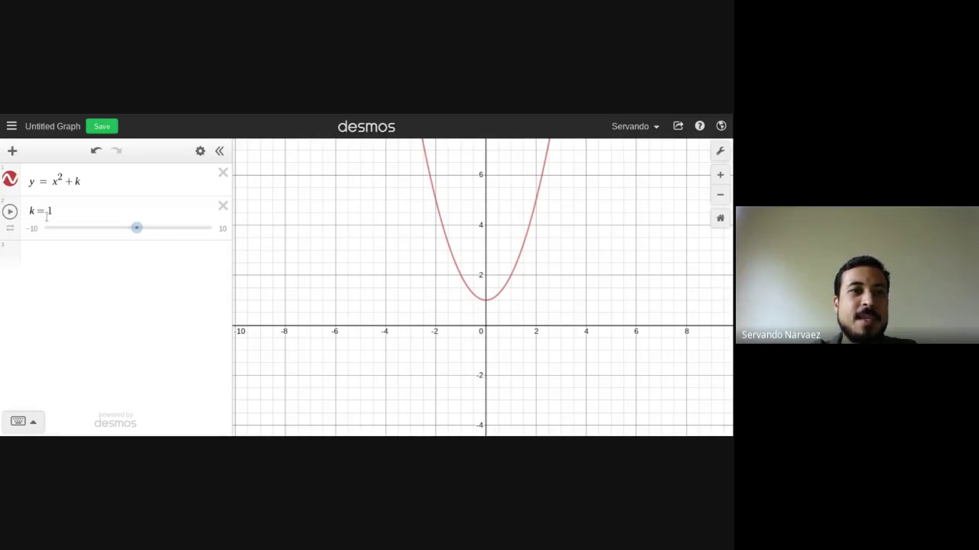
left_click_drag(135, 228, 101, 229)
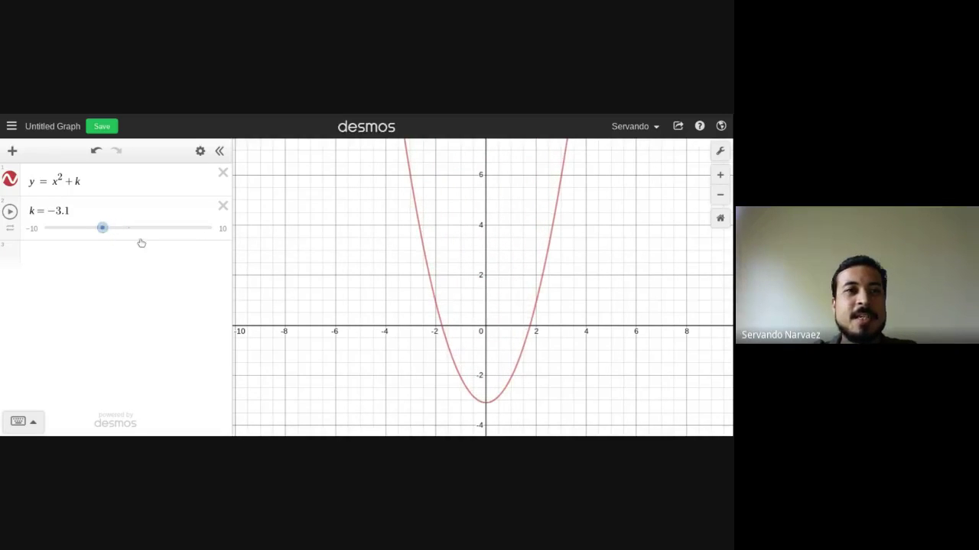
- Play the k slider's animation to show the parabola's vertical shift over the slider's full range
left_click(10, 212)
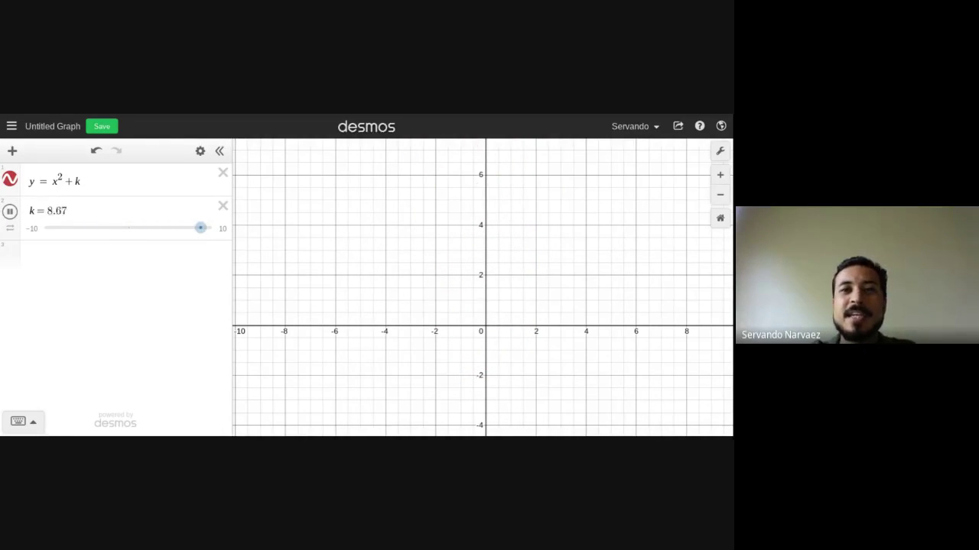
scroll(419, 368, "down", 5)
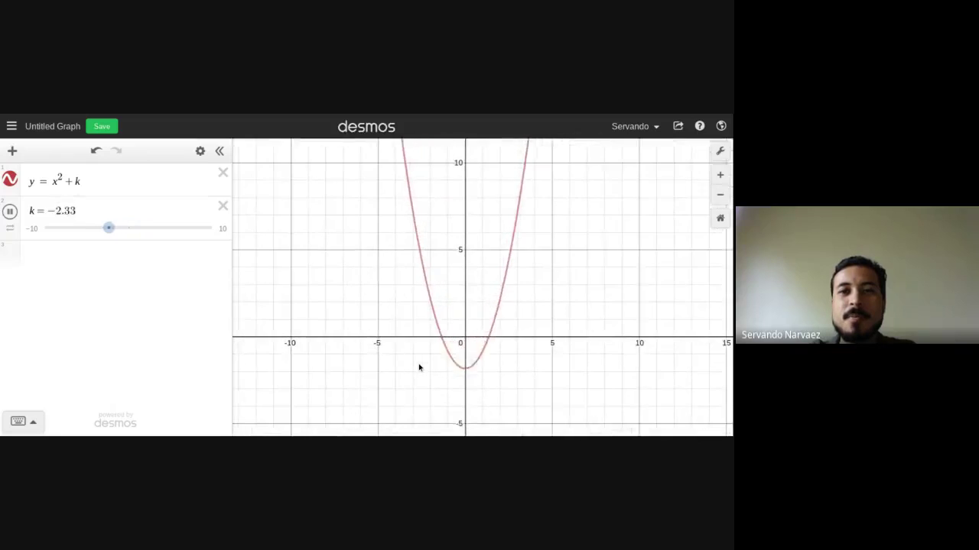
scroll(419, 367, "down", 3)
left_click_drag(426, 332, 431, 225)
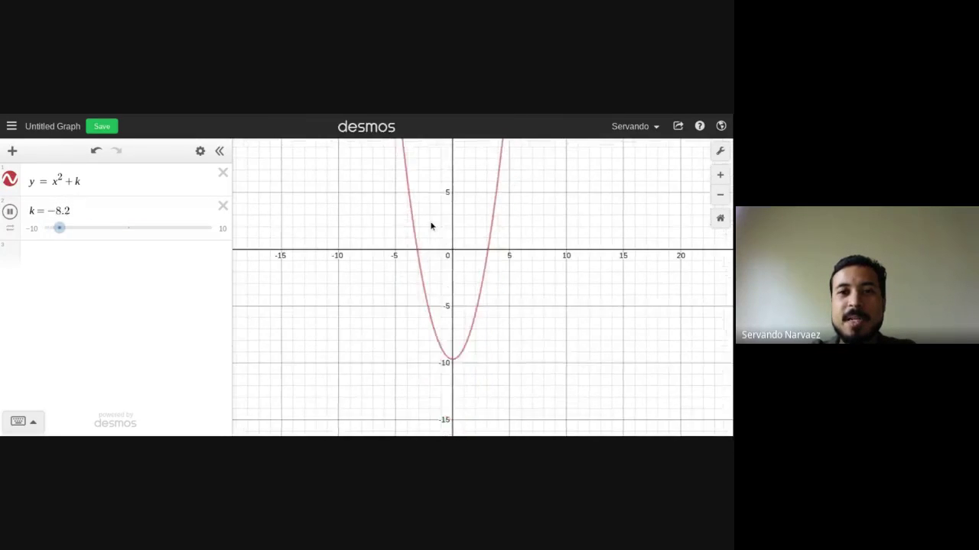
scroll(365, 295, "down", 1)
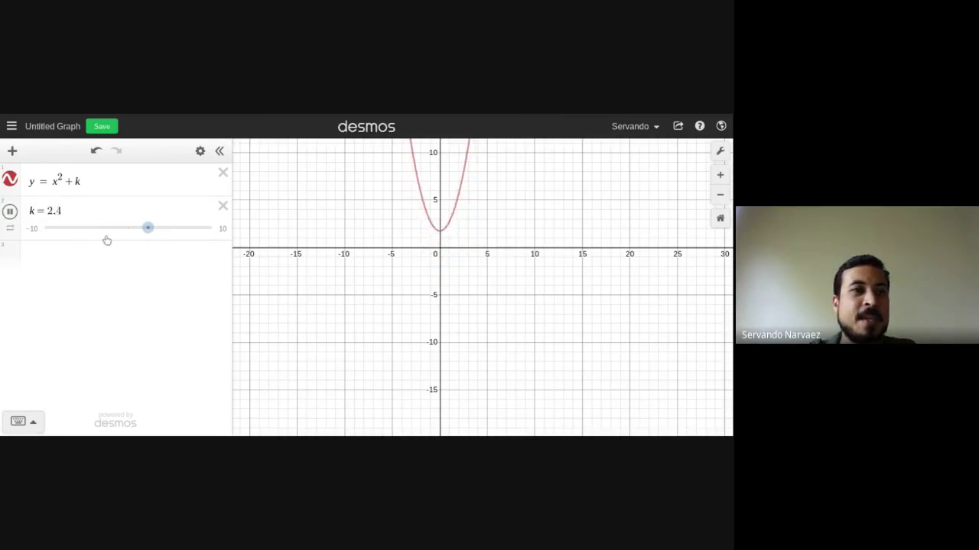
- Limit the k slider to −5 ≤ k ≤ 5 with a step of .001 and play its animation
left_click(34, 229)
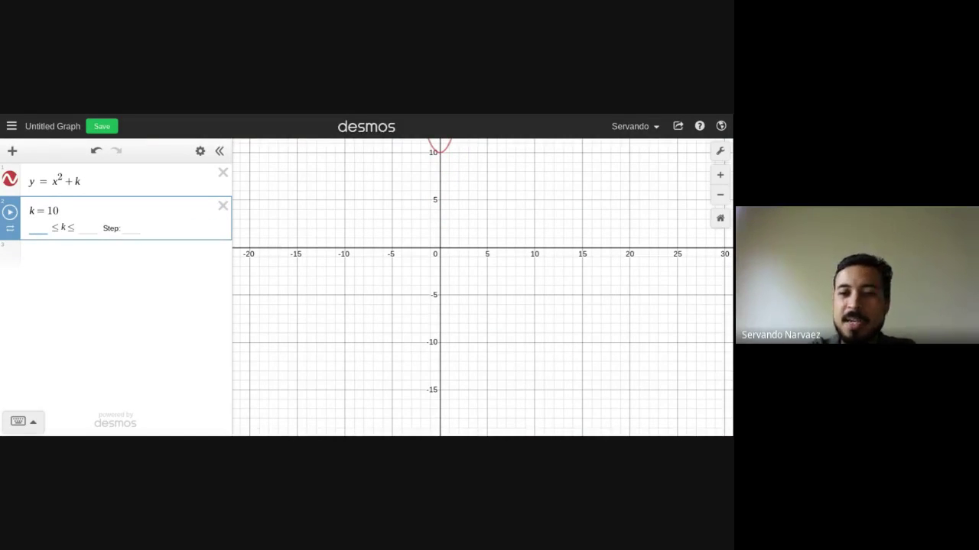
type("-5")
left_click(96, 229)
type("5")
left_click(134, 228)
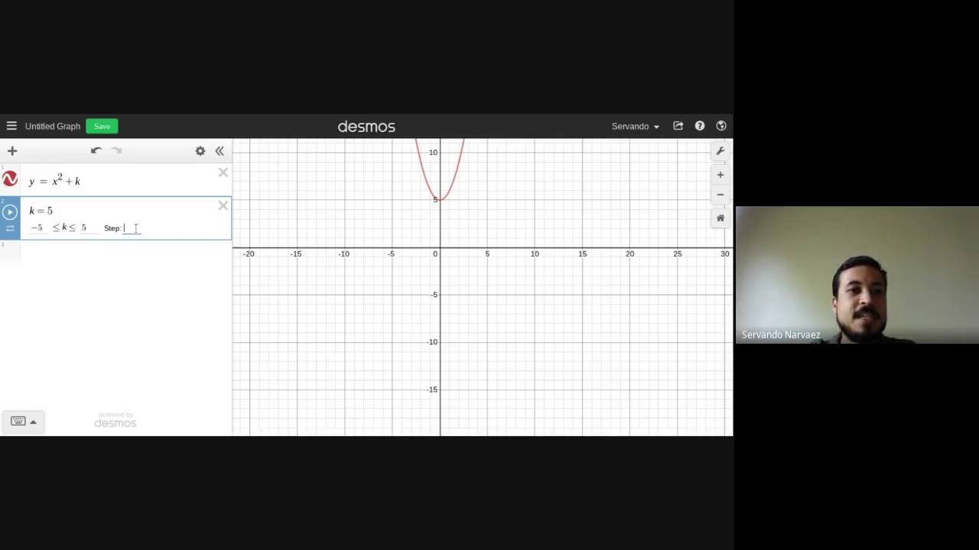
type(".001")
left_click(10, 212)
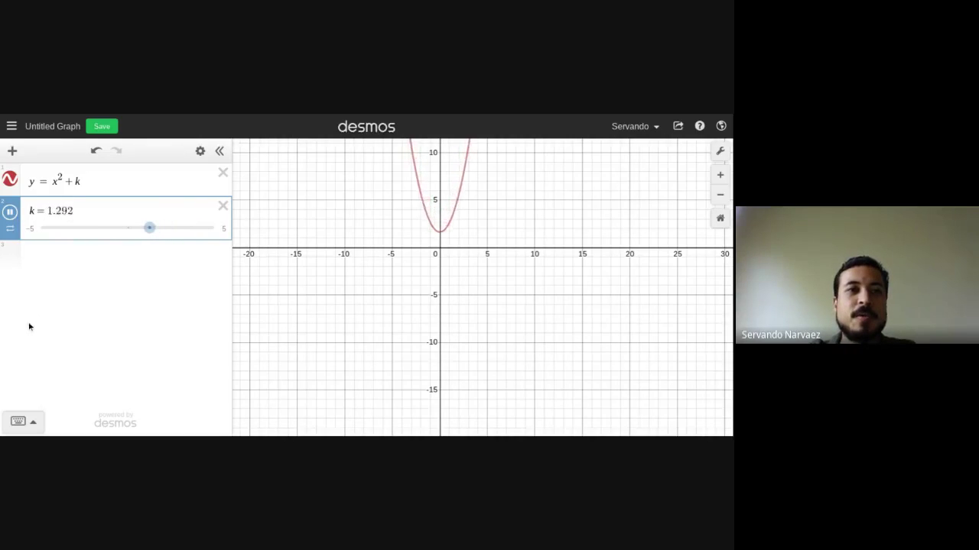
- Switch the k slider's animation to repeat in one direction, watch it run, and pause it
left_click(11, 231)
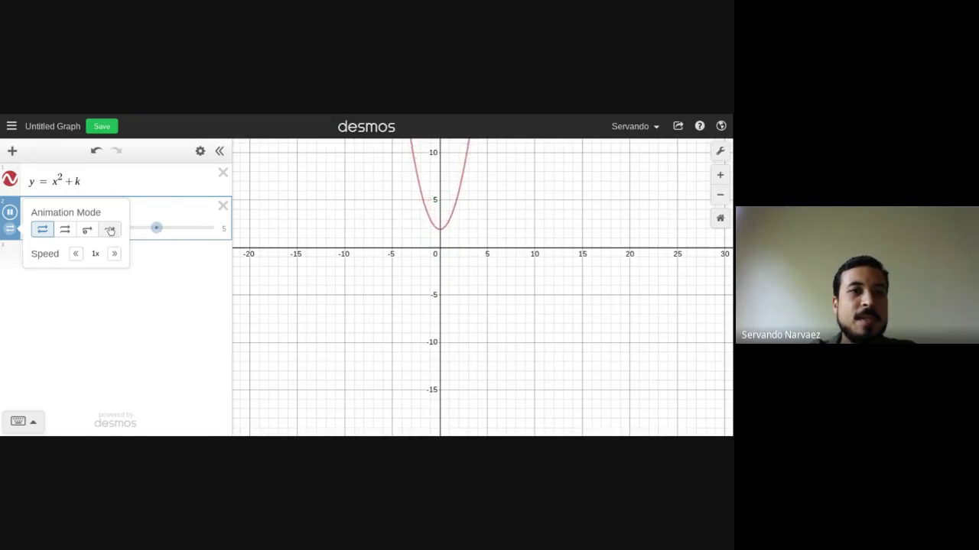
left_click(66, 231)
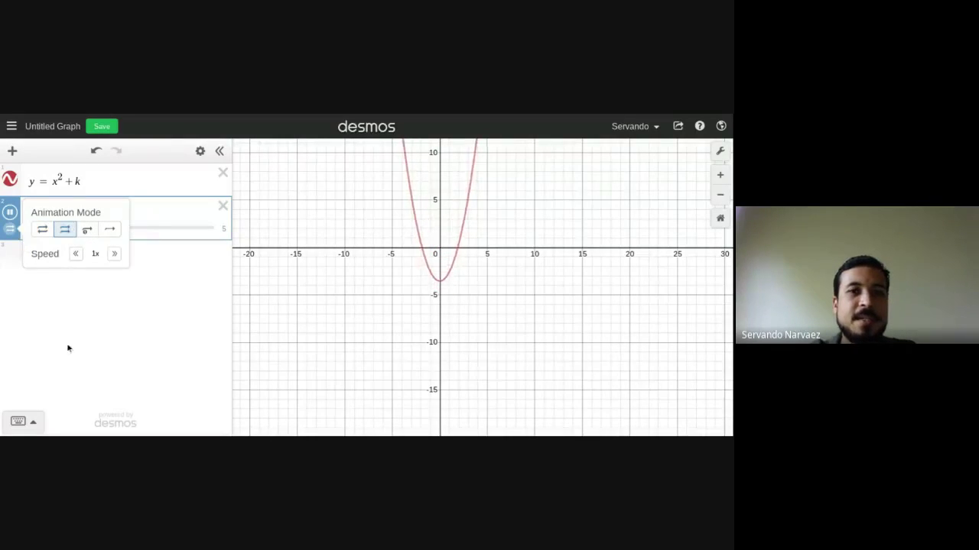
left_click(49, 282)
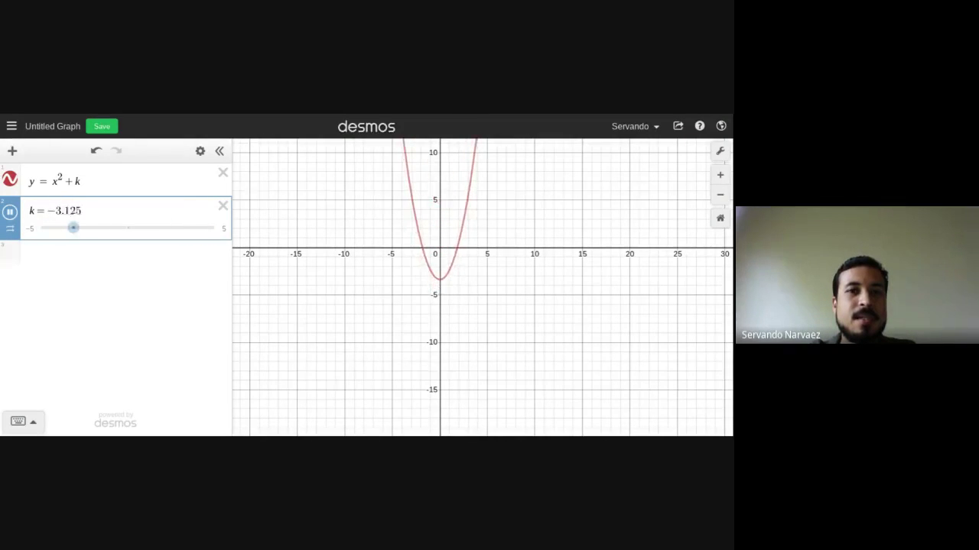
left_click(9, 212)
- Rewrite the equation as y = a(x − h)² + k and replace the old k slider with sliders for a, h and k
left_click(222, 206)
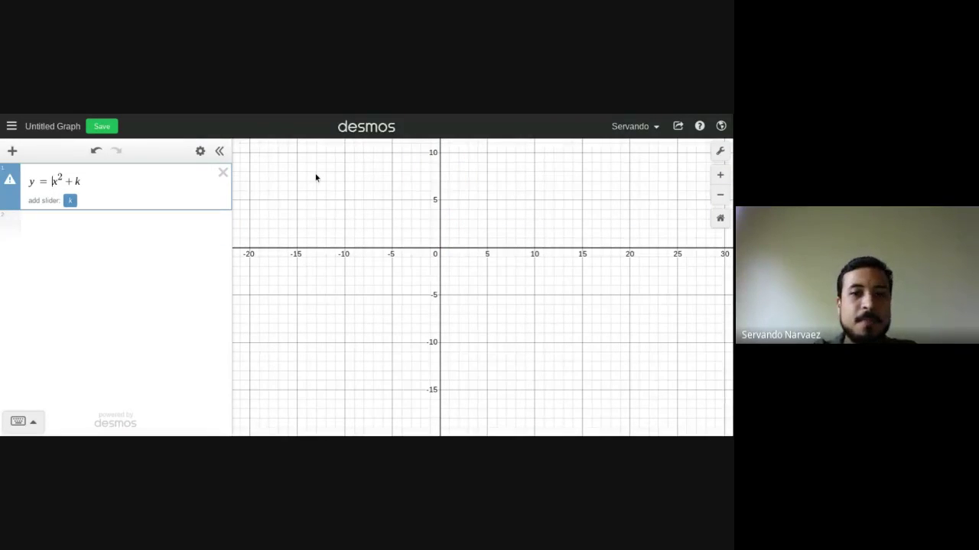
left_click(52, 182)
type("(")
key("Right")
type(")")
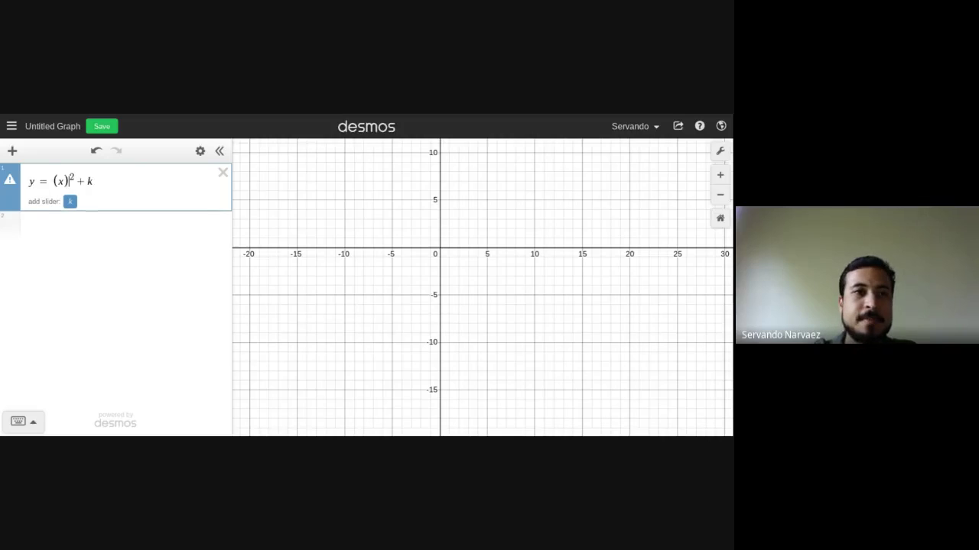
type("-h")
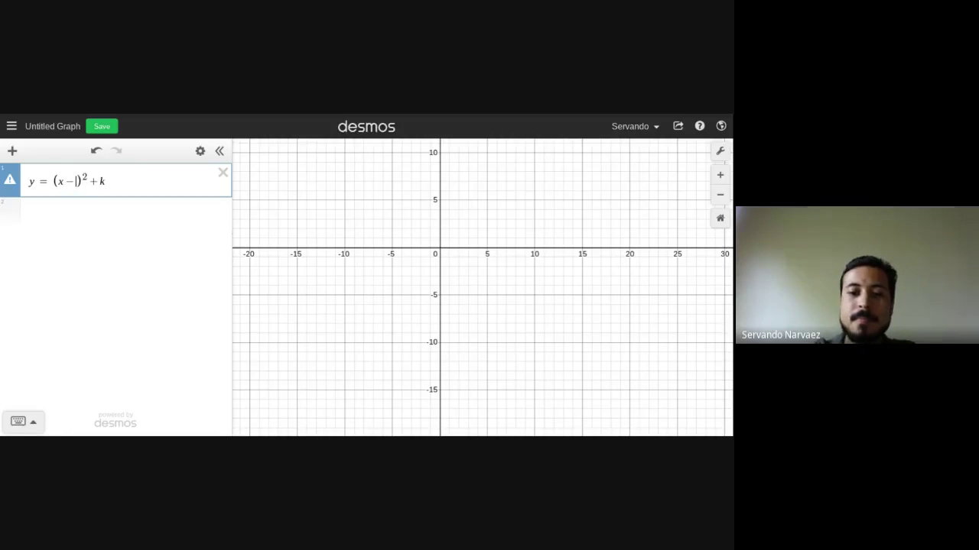
left_click(54, 181)
type("a")
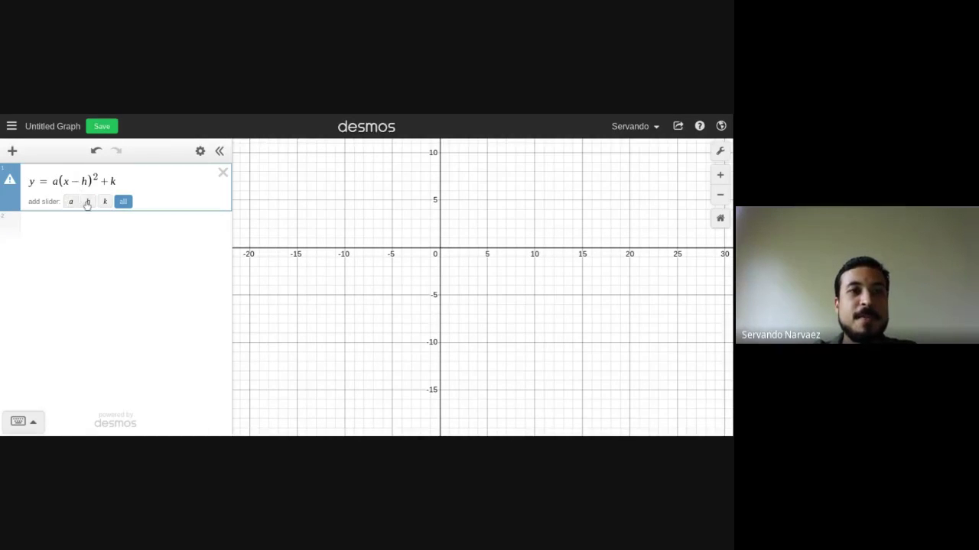
left_click(122, 201)
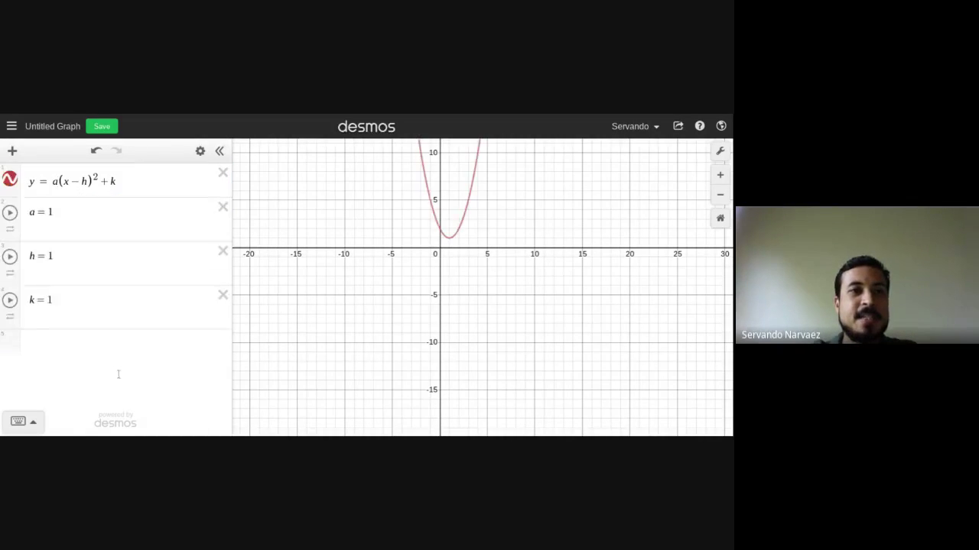
- Play and pause the h, k and a sliders one at a time to show how each parameter transforms the parabola
left_click(10, 257)
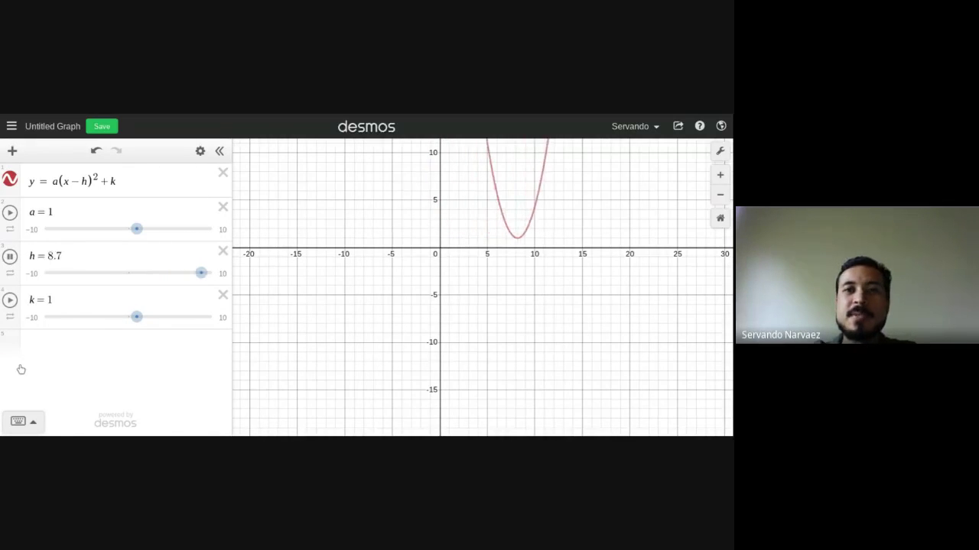
left_click(9, 257)
left_click(10, 300)
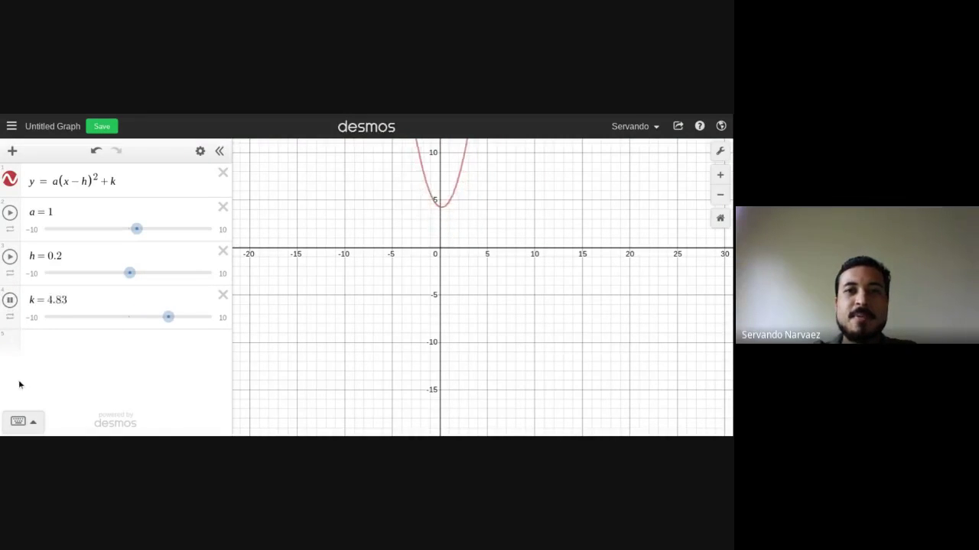
left_click(10, 299)
left_click(9, 213)
left_click_drag(380, 245, 378, 374)
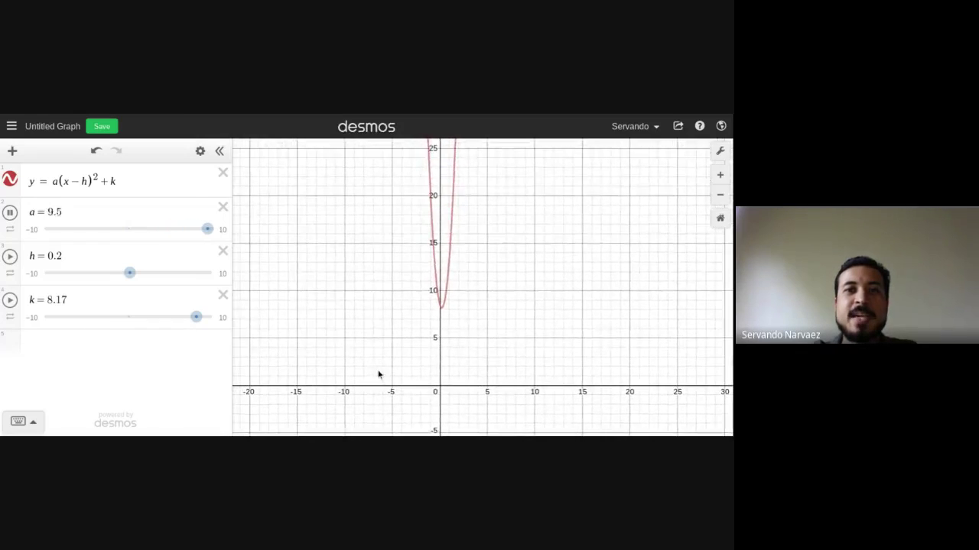
left_click_drag(357, 341, 350, 275)
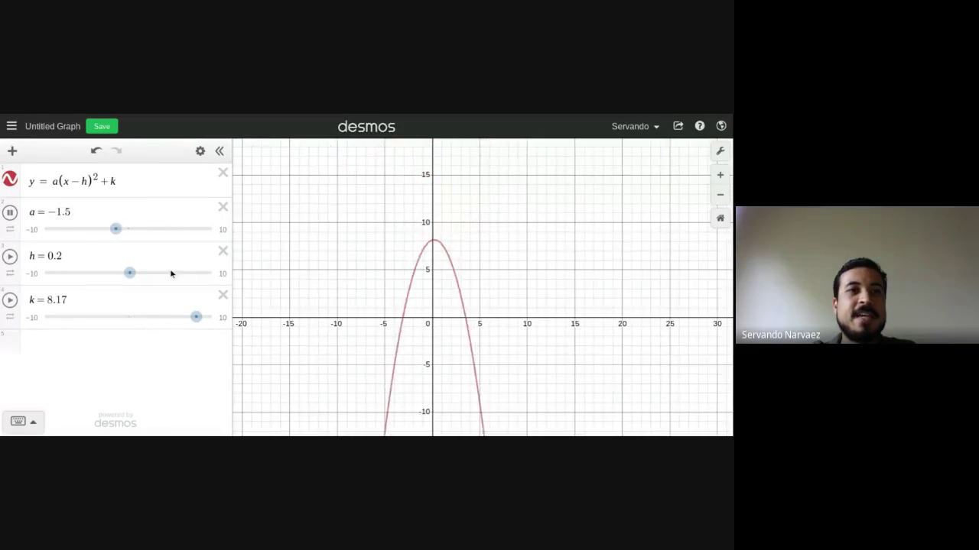
left_click(10, 212)
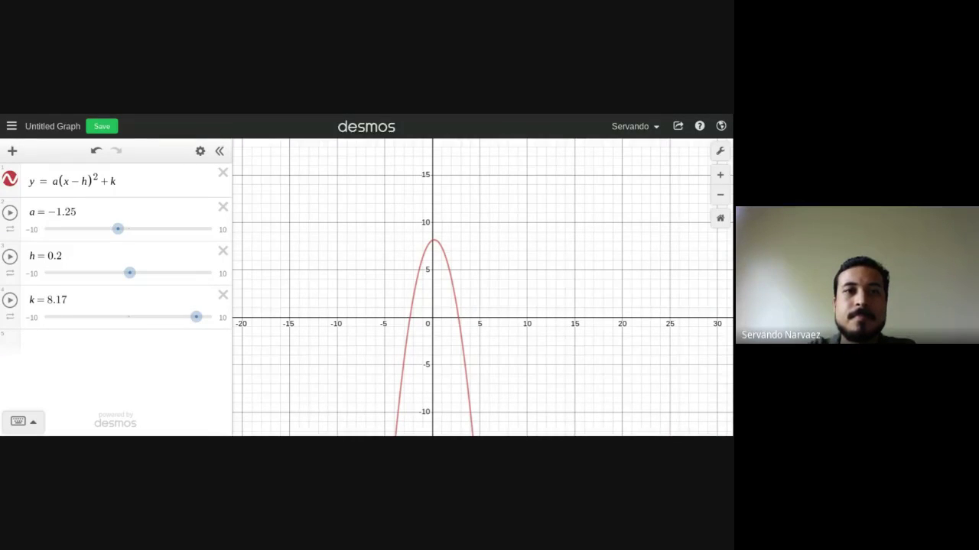
- Start a blank graph and enter the linear equation y = mx + b
left_click(366, 127)
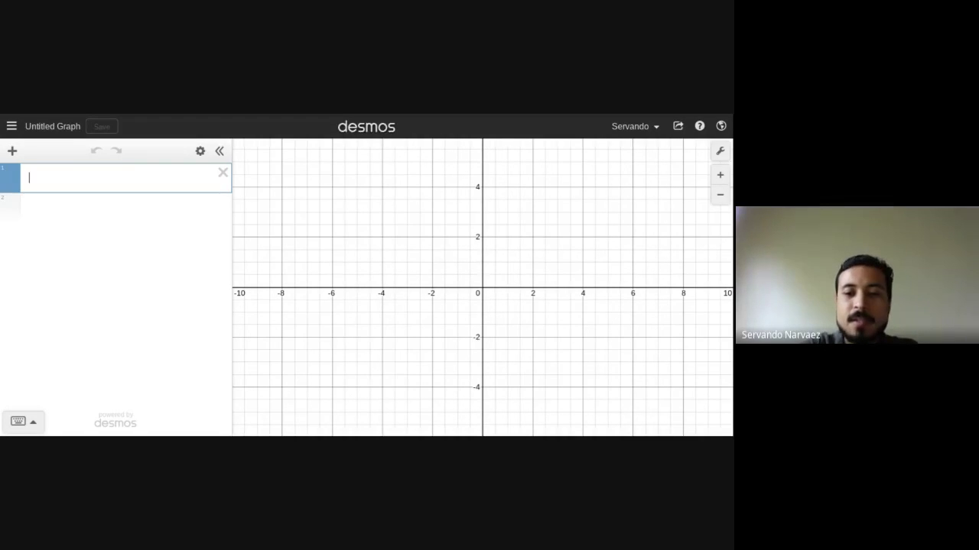
type("y = mx + b")
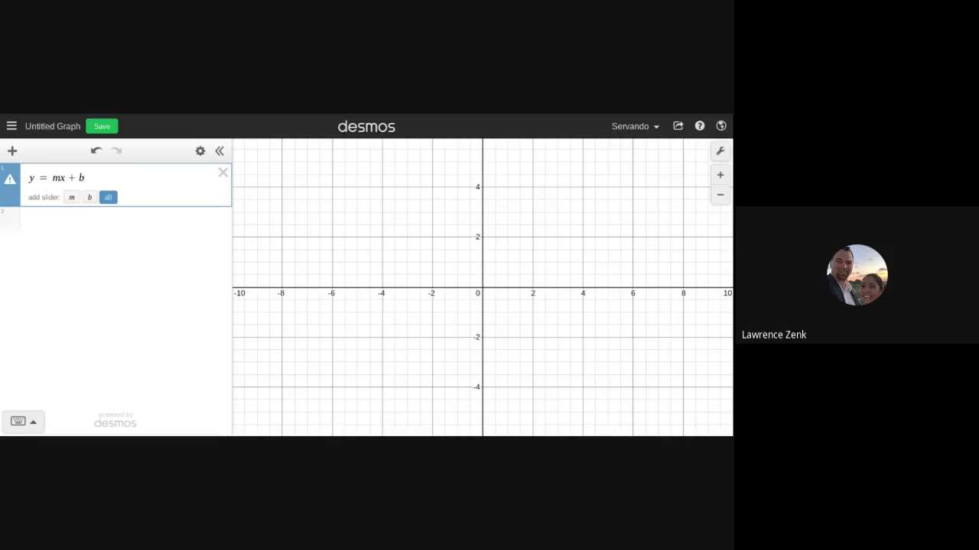
- Erase the right side of the linear equation and re-enter mx + b twice to demonstrate the slider suggestions
key("BackSpace")
key("BackSpace")
key("BackSpace")
key("BackSpace")
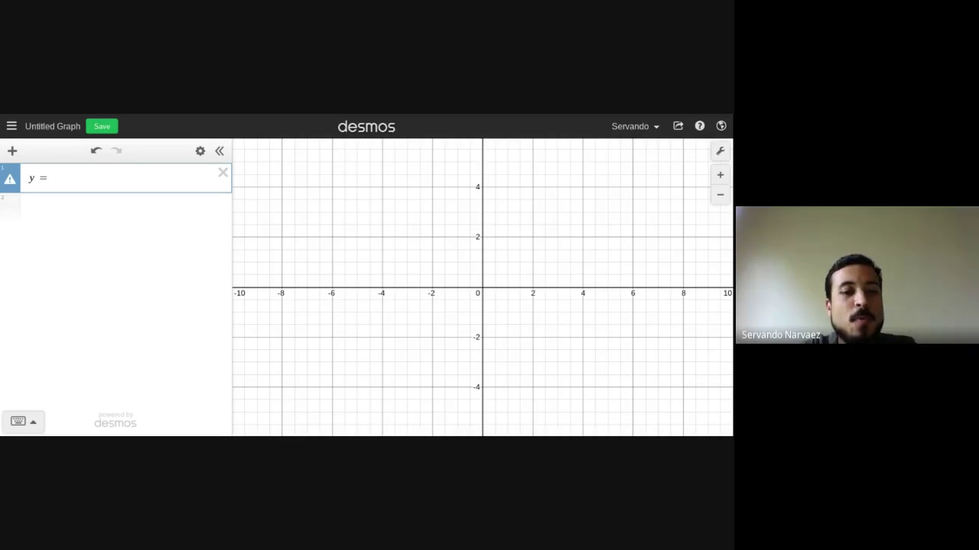
type("mx+b")
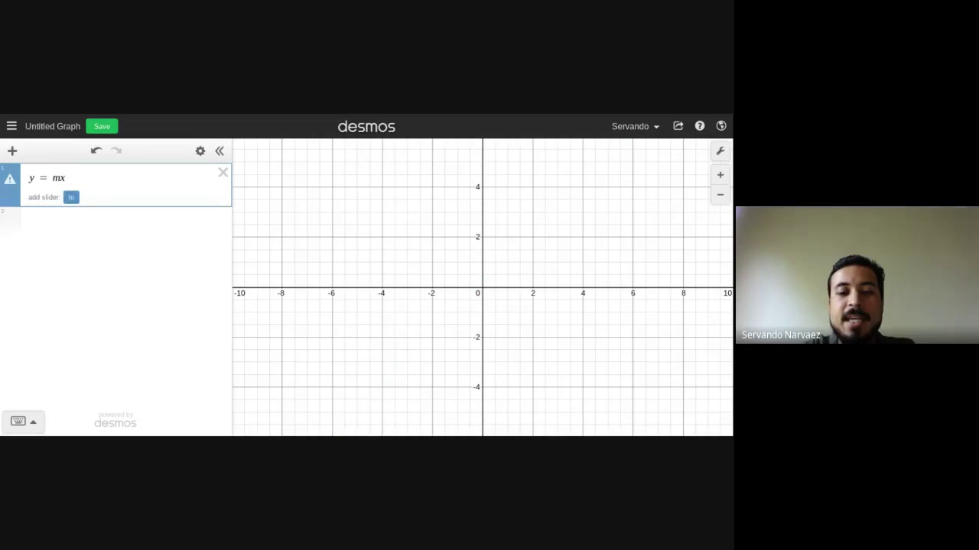
key("BackSpace")
key("BackSpace")
key("BackSpace")
key("BackSpace")
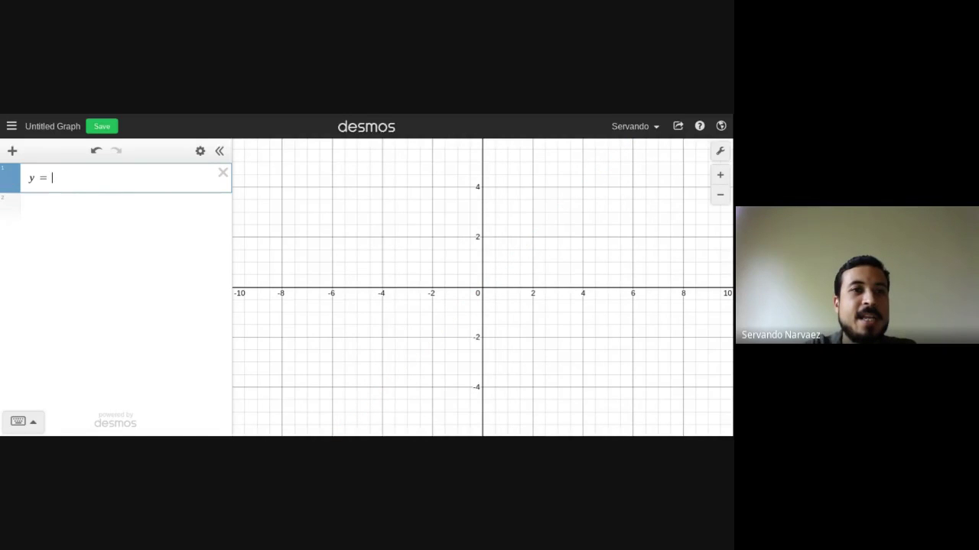
type("mx")
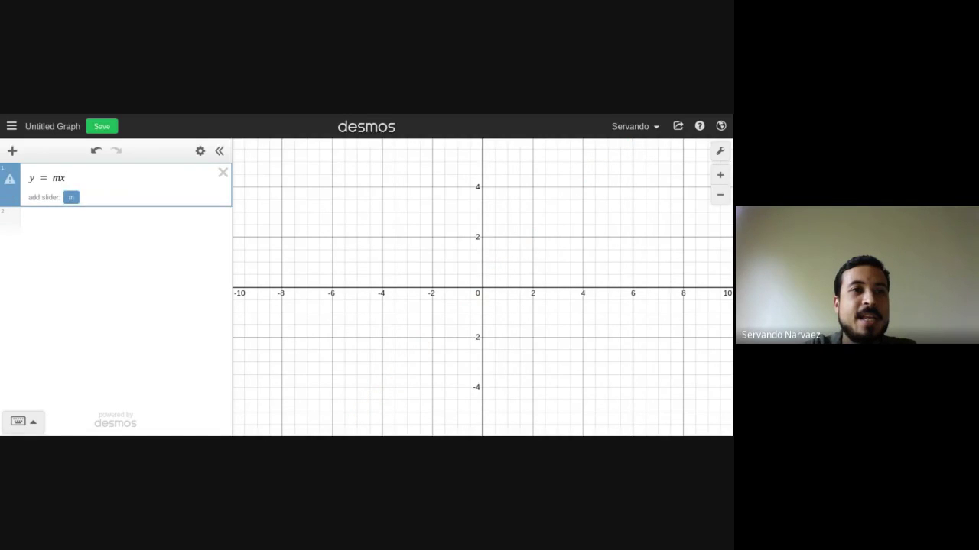
type(" + b")
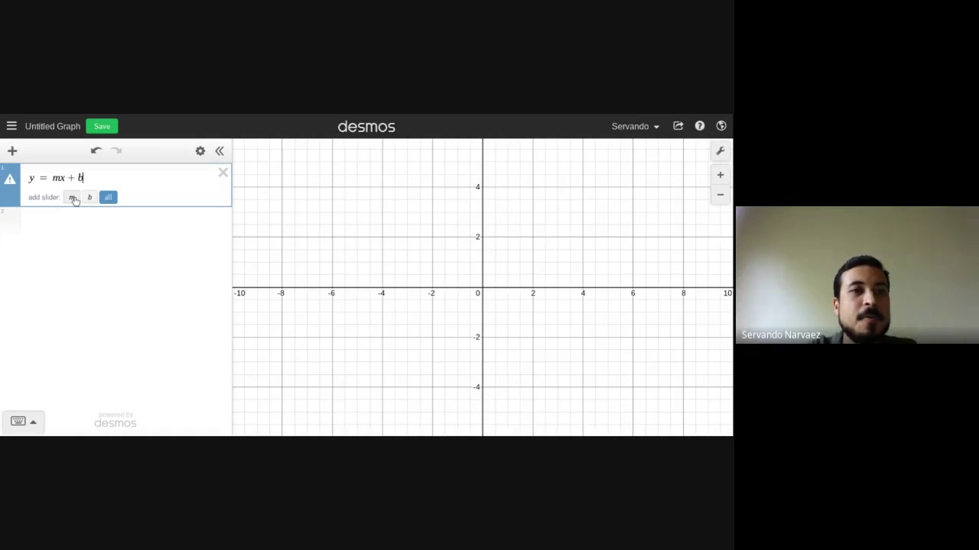
- Add and remove a slider for m alone, and add sliders for both m and b at once
left_click(73, 198)
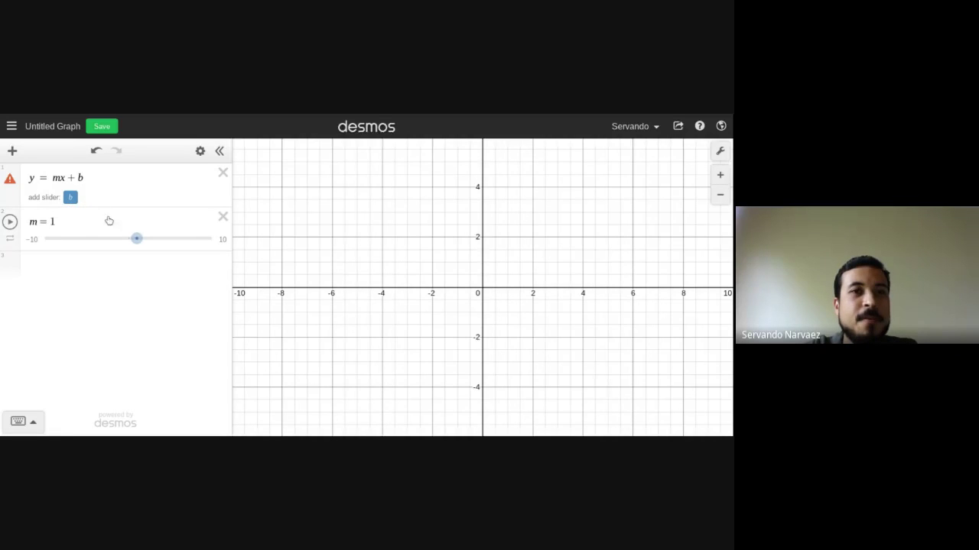
left_click(223, 218)
left_click(108, 197)
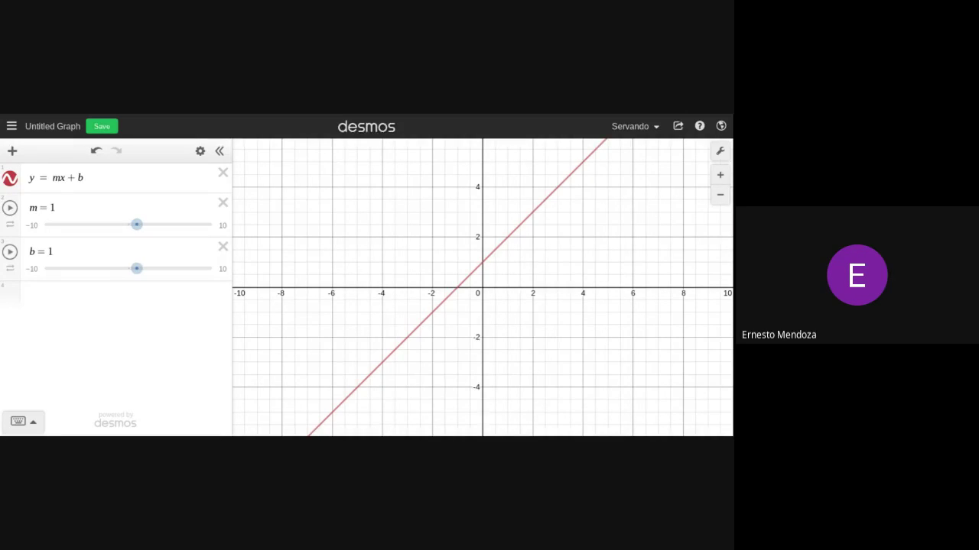
- Set the m slider's animation to loop forwards and backwards and play it
left_click(10, 228)
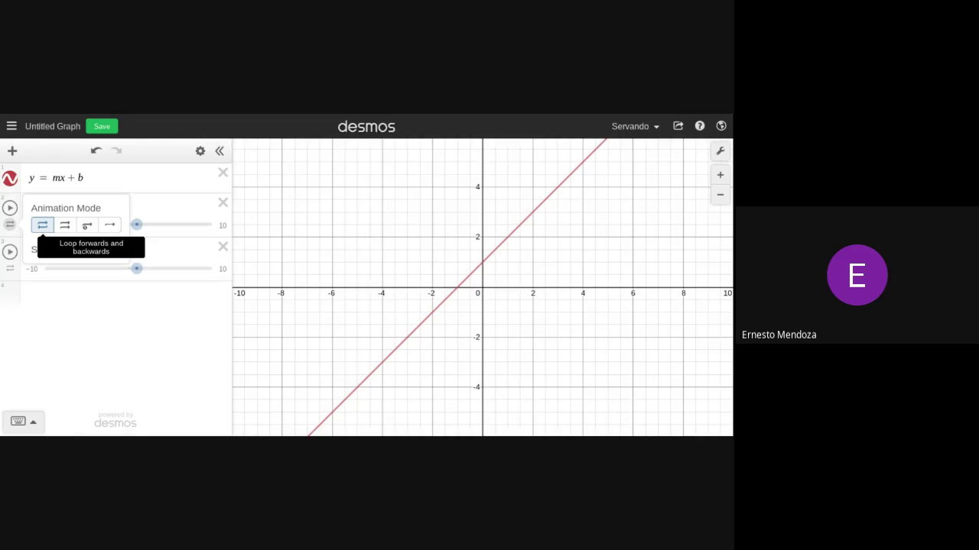
left_click(48, 226)
left_click(71, 321)
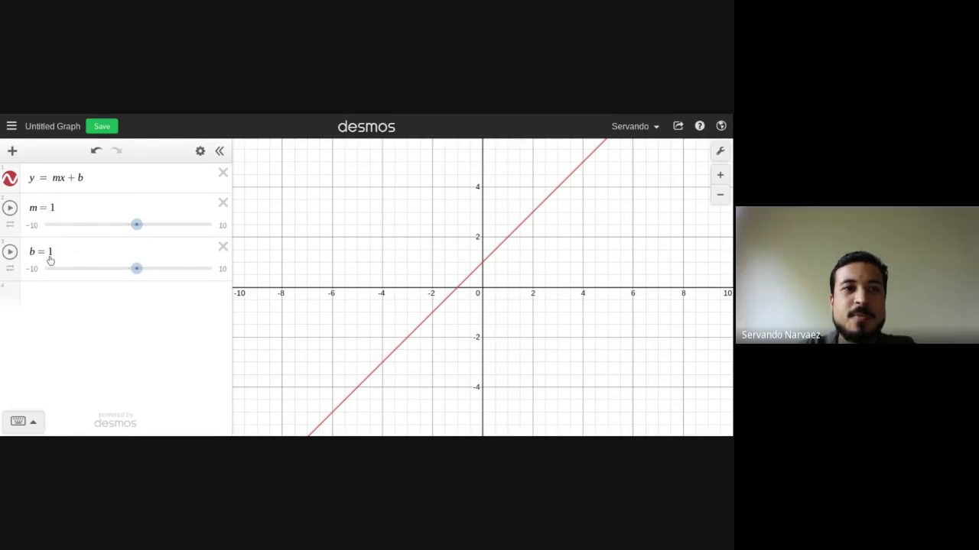
left_click(10, 208)
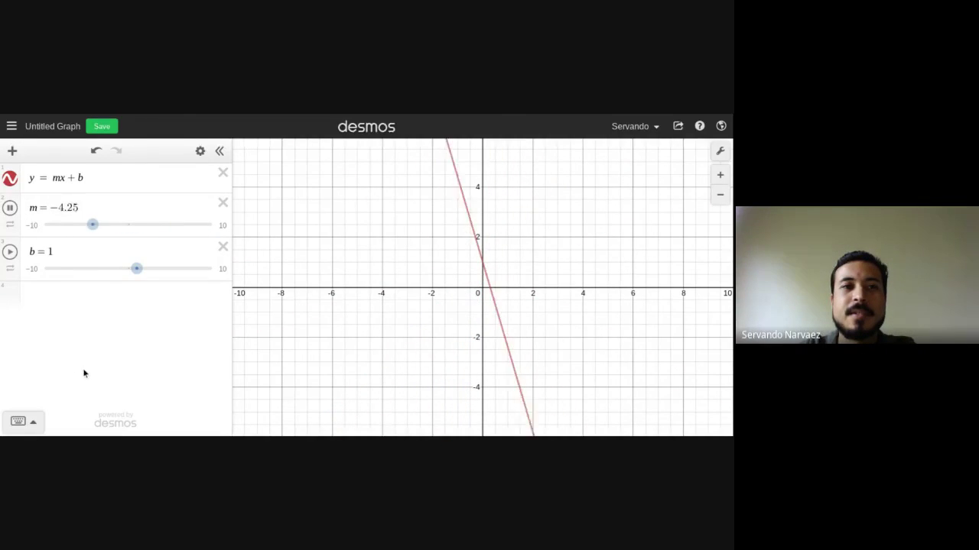
- Demonstrate the m slider's animation repeating in one direction, followed by the play-once mode
left_click(9, 224)
left_click(66, 226)
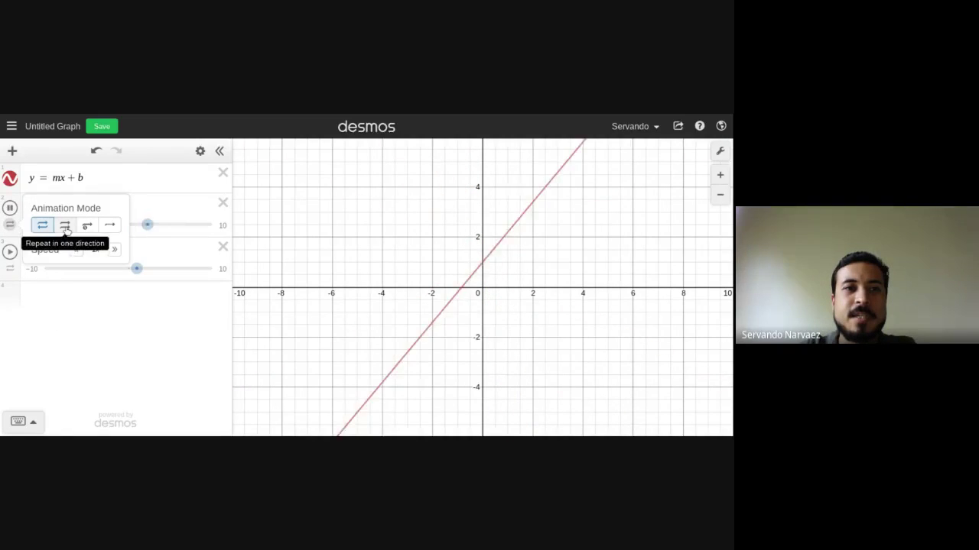
left_click(61, 336)
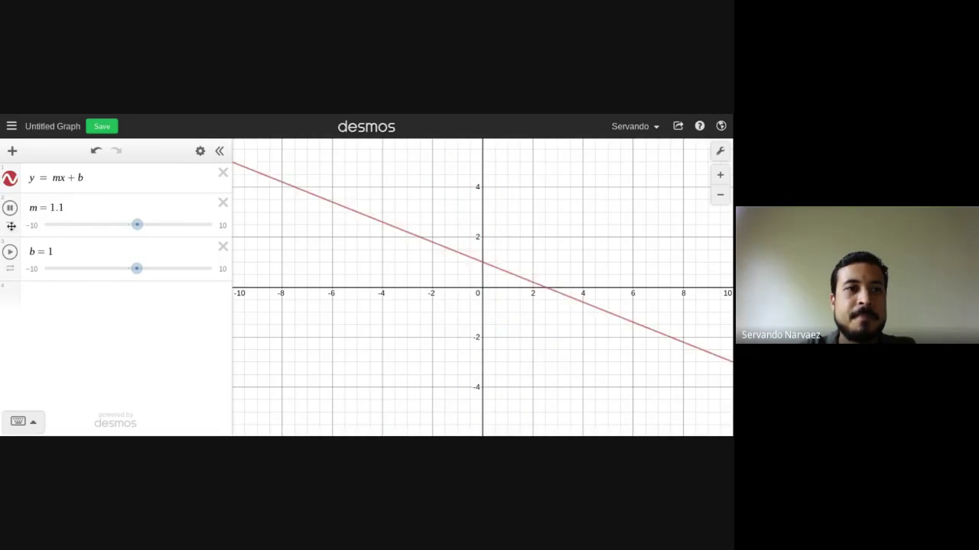
left_click(10, 224)
left_click(87, 225)
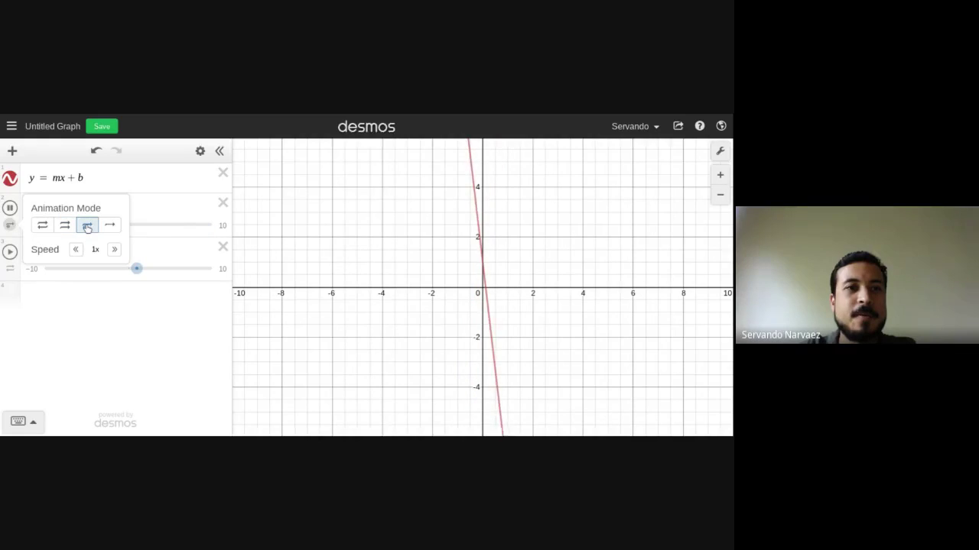
left_click(95, 324)
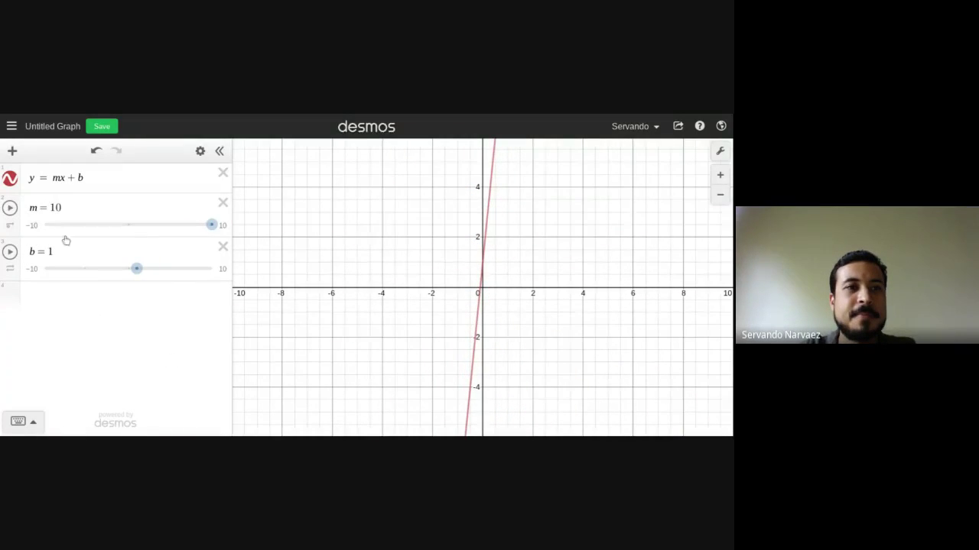
- Switch the m slider's animation to play indefinitely and watch the line rotate
left_click(11, 226)
left_click(108, 227)
left_click(107, 300)
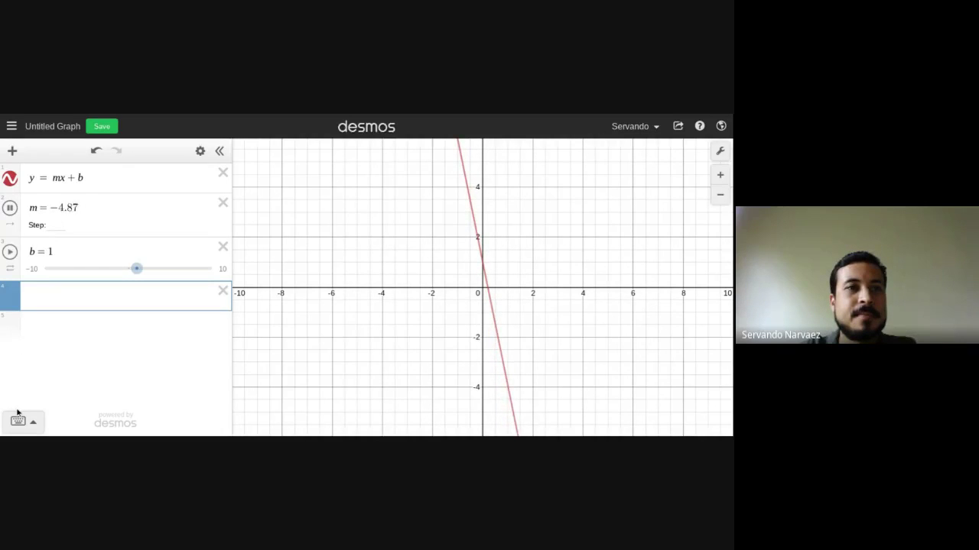
- Return the m slider's animation to looping forwards and backwards and raise its speed to 5x
left_click(10, 225)
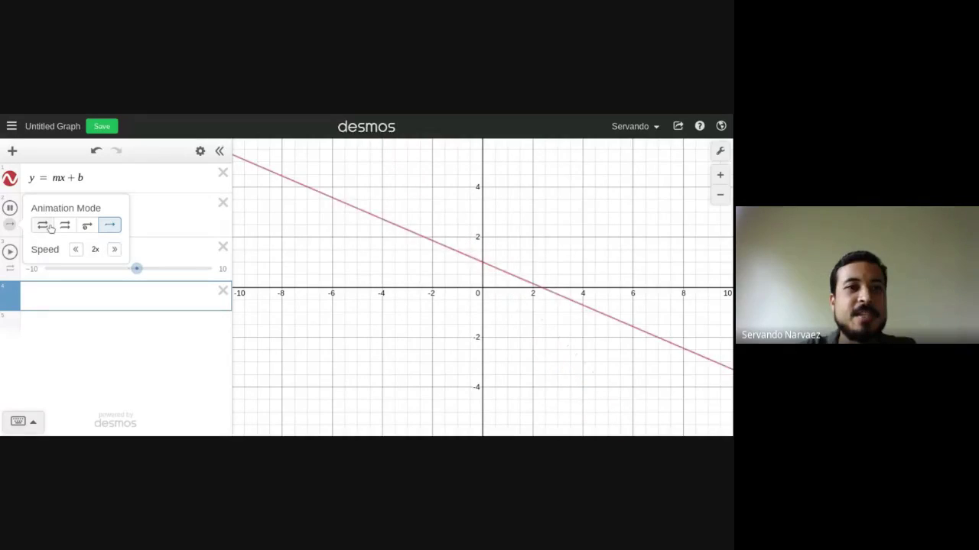
left_click(114, 250)
left_click(114, 250)
left_click(113, 250)
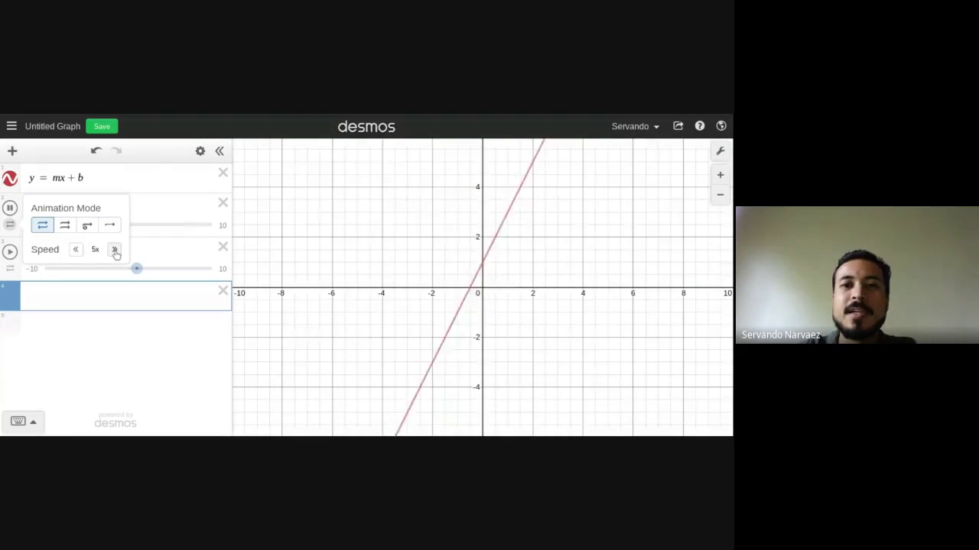
- Lower the animation speed of the m slider to 0.05x and close its animation settings
left_click(77, 249)
left_click(77, 249)
left_click(78, 249)
left_click(77, 249)
left_click(77, 249)
left_click(78, 249)
left_click(78, 249)
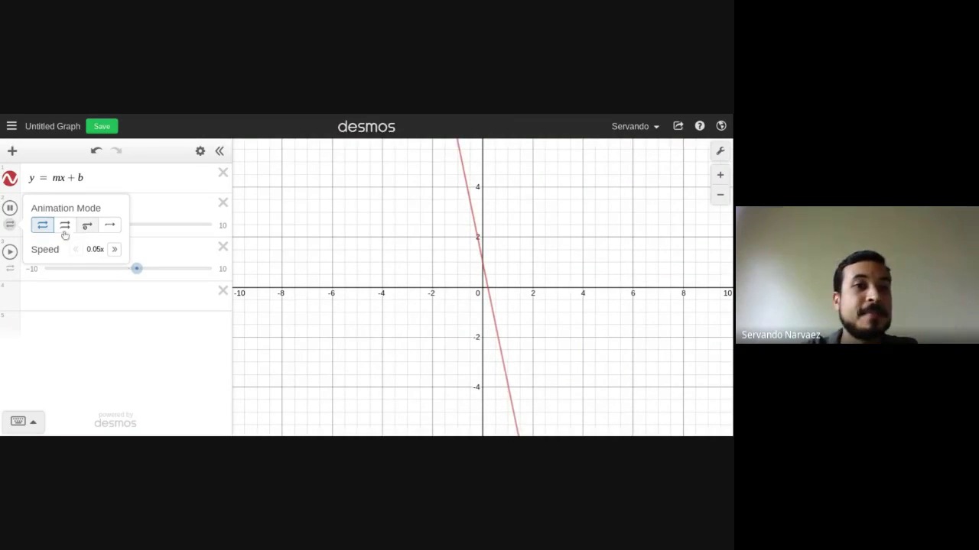
left_click(9, 226)
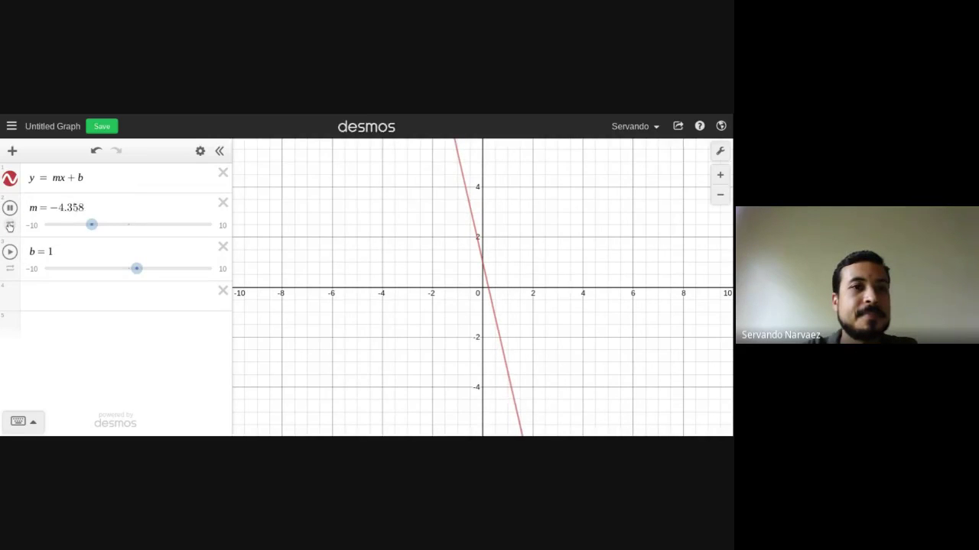
- Set the m slider's animation speed to 1x and stop the animation
left_click(10, 226)
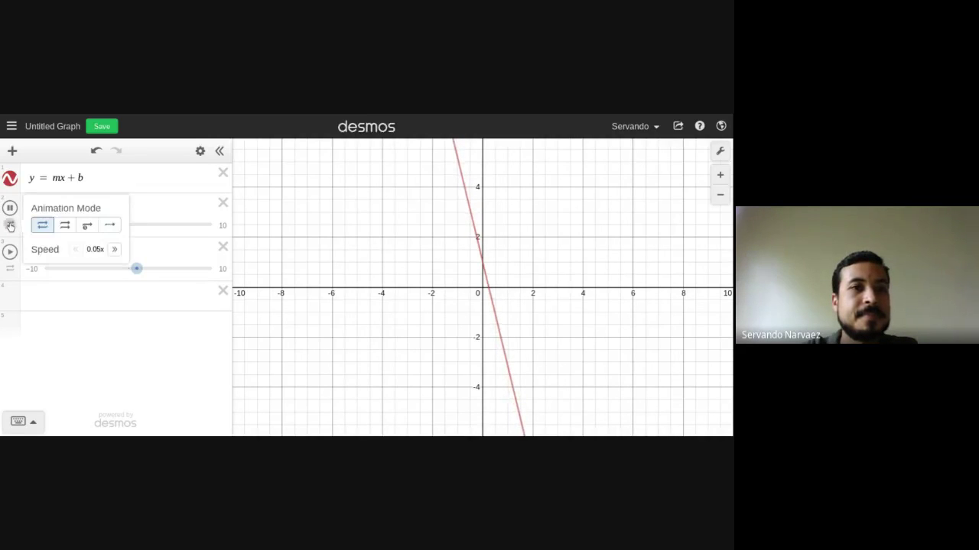
left_click(115, 249)
left_click(115, 249)
left_click(115, 249)
left_click(115, 249)
left_click(114, 249)
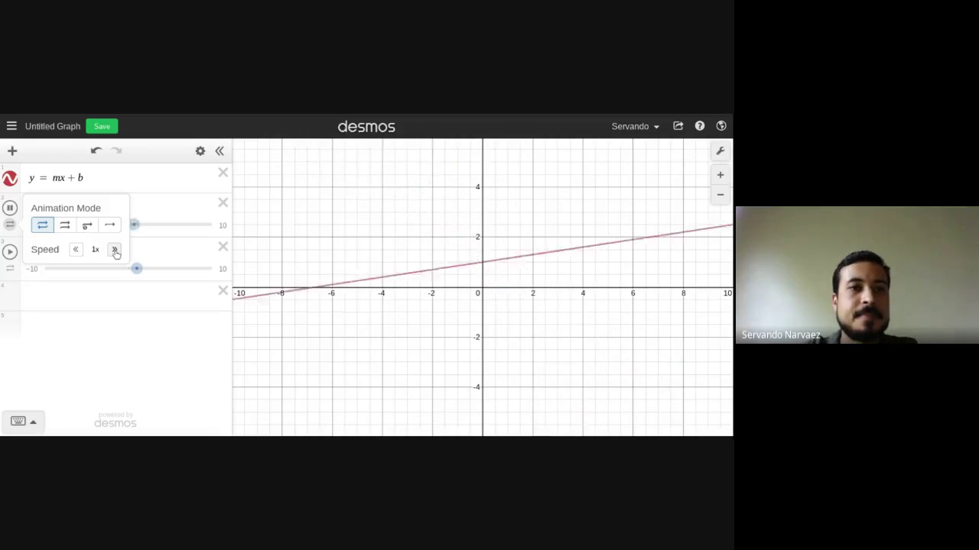
left_click(9, 225)
left_click(10, 208)
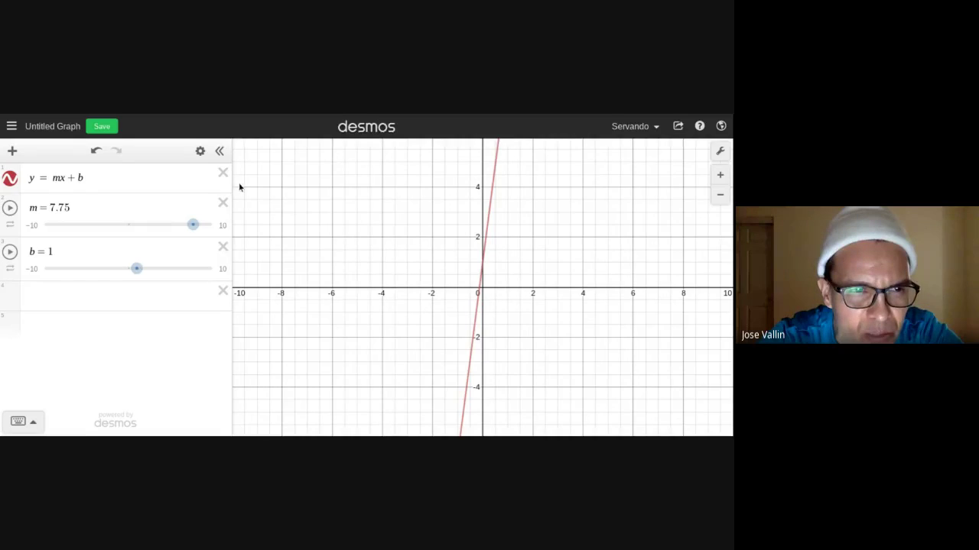
- Delete the blank row, both the b and m sliders, and the y = mx + b equation
left_click(223, 291)
left_click(223, 247)
left_click(222, 215)
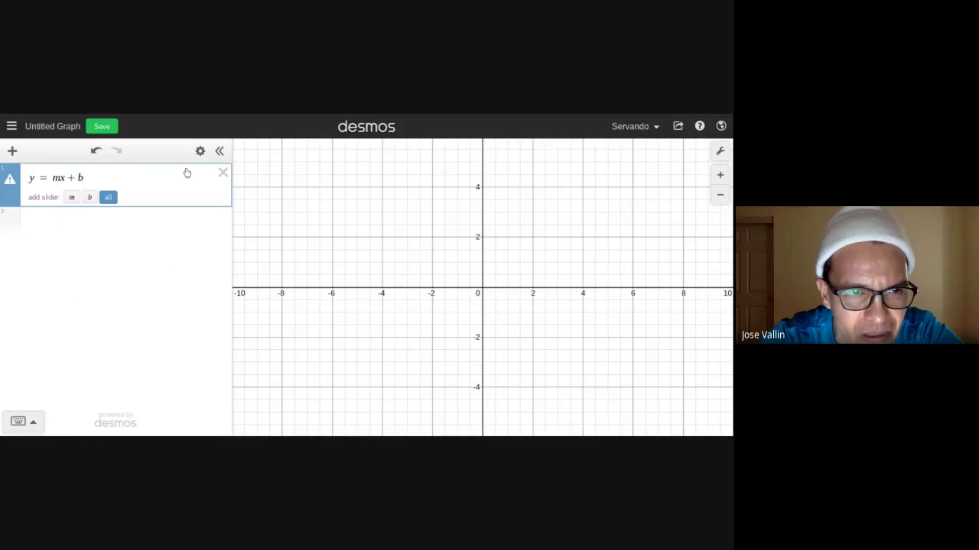
left_click(222, 172)
- Graph the line y = 3x + 3 and the parabola y = x^2 + 3 as two separate expressions
type("y = ")
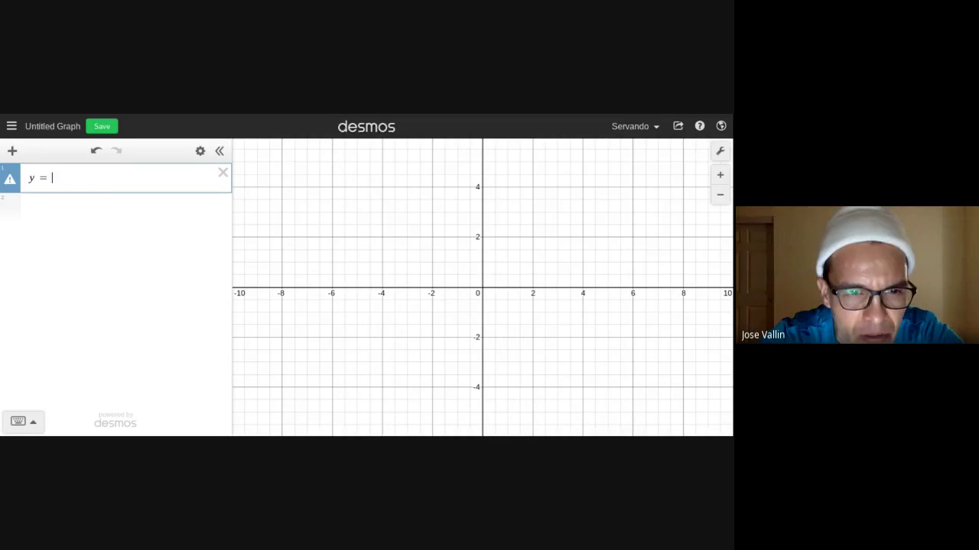
type("3x + 3")
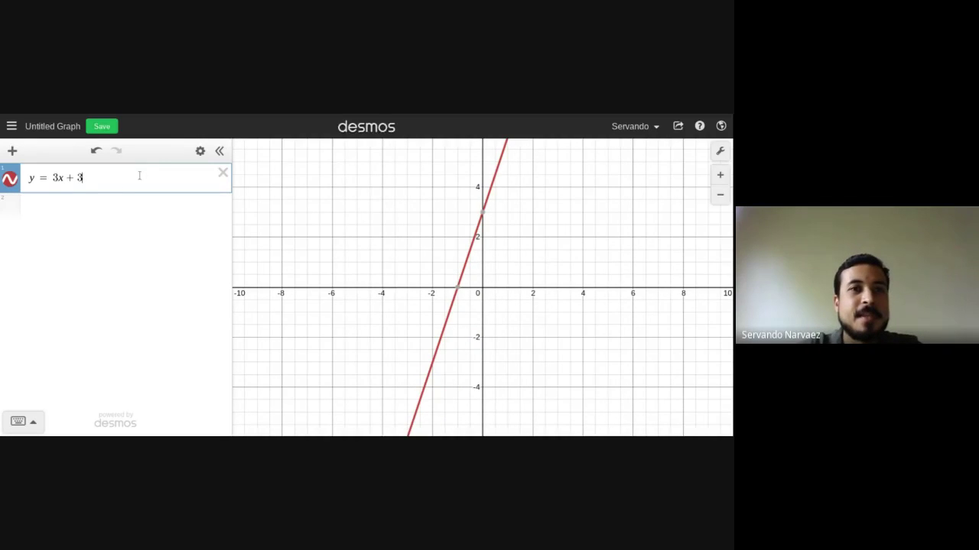
left_click(113, 207)
type("y = ")
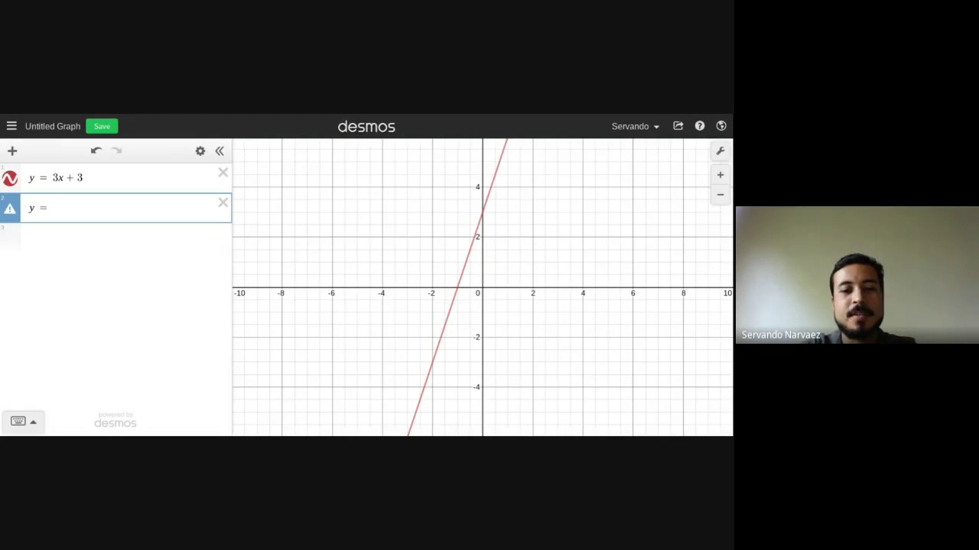
type("x")
key("BackSpace")
type("x^2")
key("Right")
type("+3")
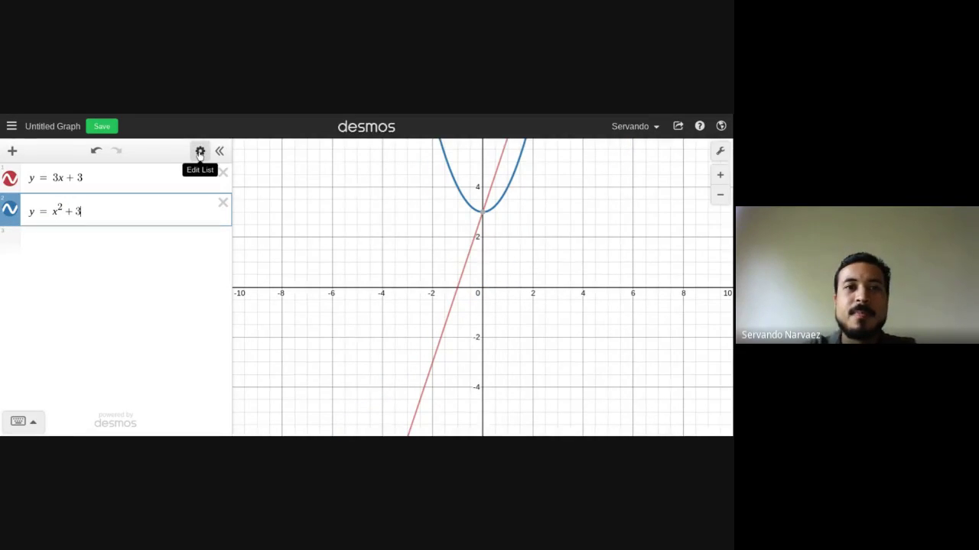
- Duplicate y = 3x + 3 and convert the copy into a table, keeping the original equation above it
left_click(199, 152)
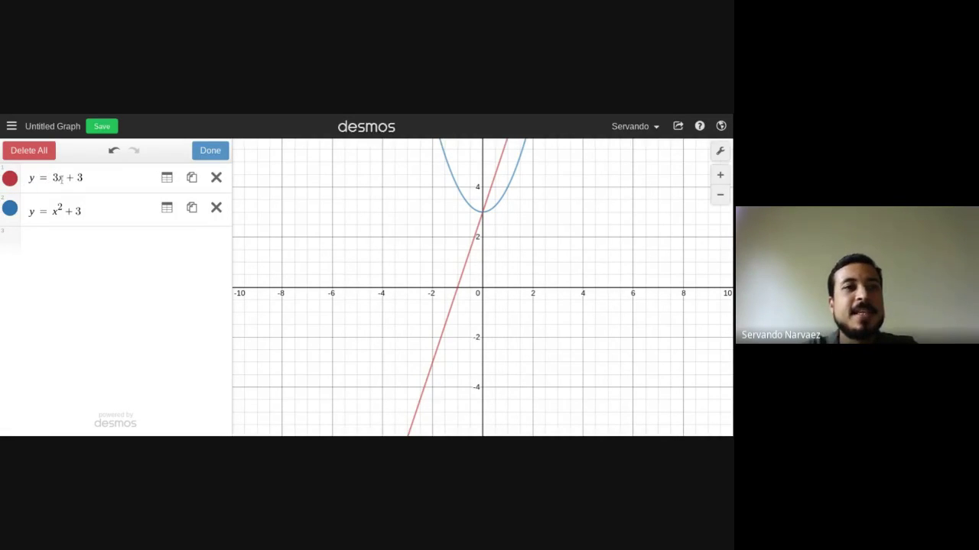
left_click(192, 178)
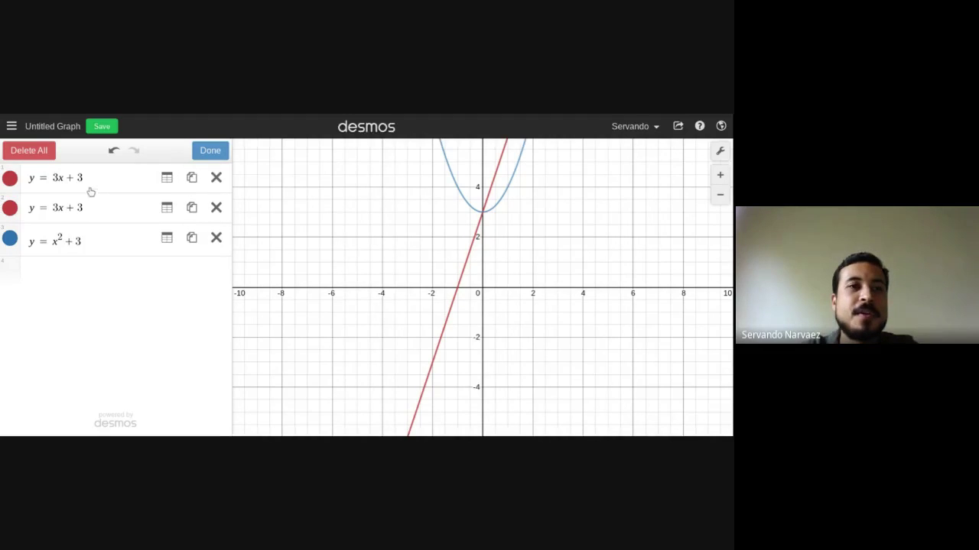
left_click(167, 207)
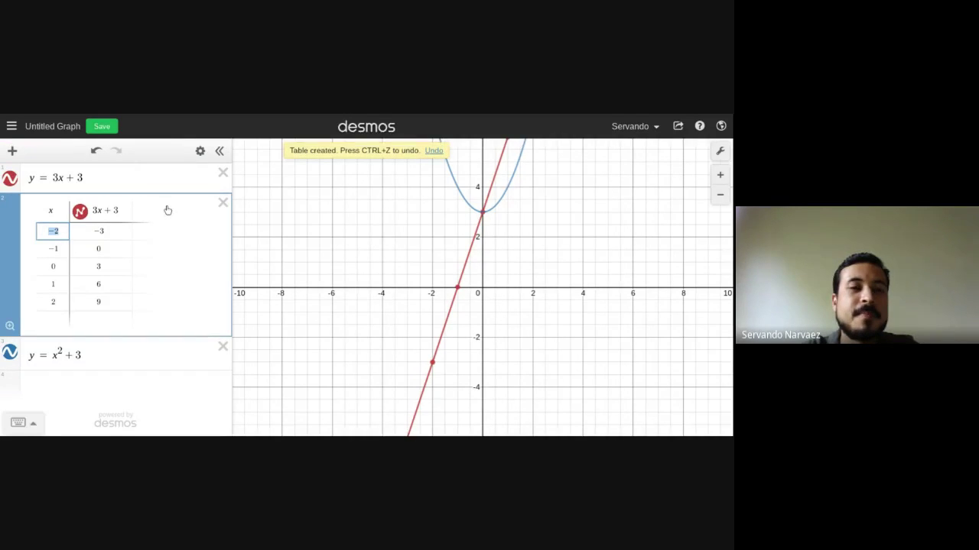
left_click_drag(31, 176, 101, 177)
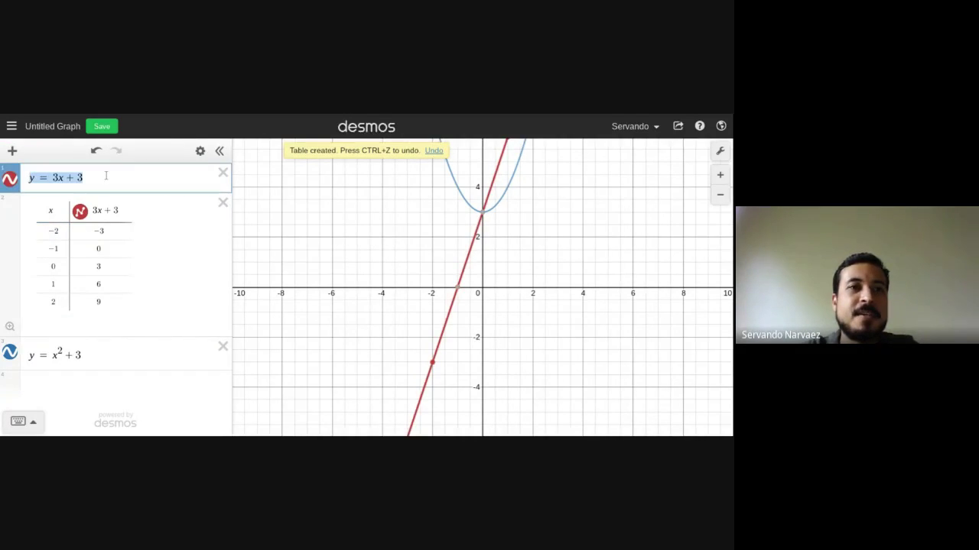
left_click_drag(92, 210, 126, 211)
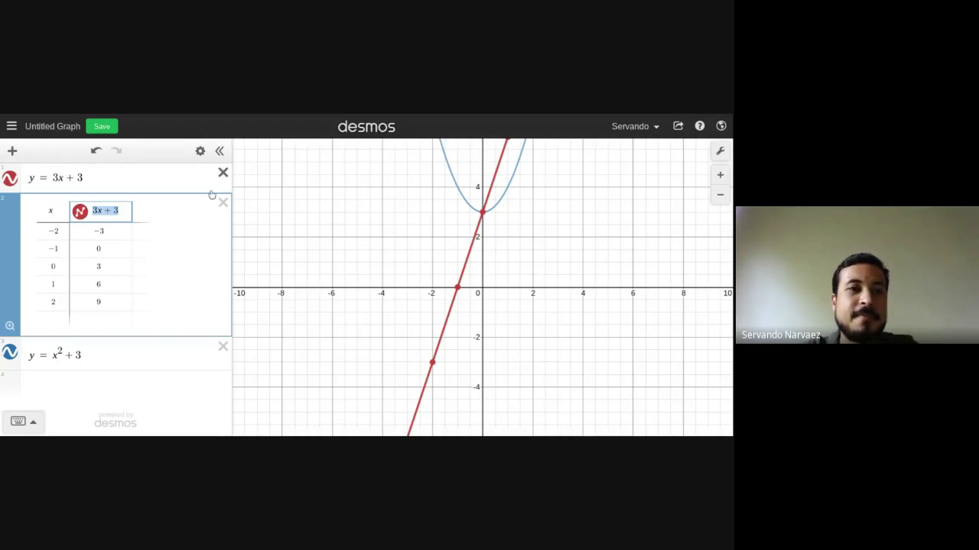
- Convert y = x^2 + 3 directly into a table, and undo that conversion
left_click(199, 151)
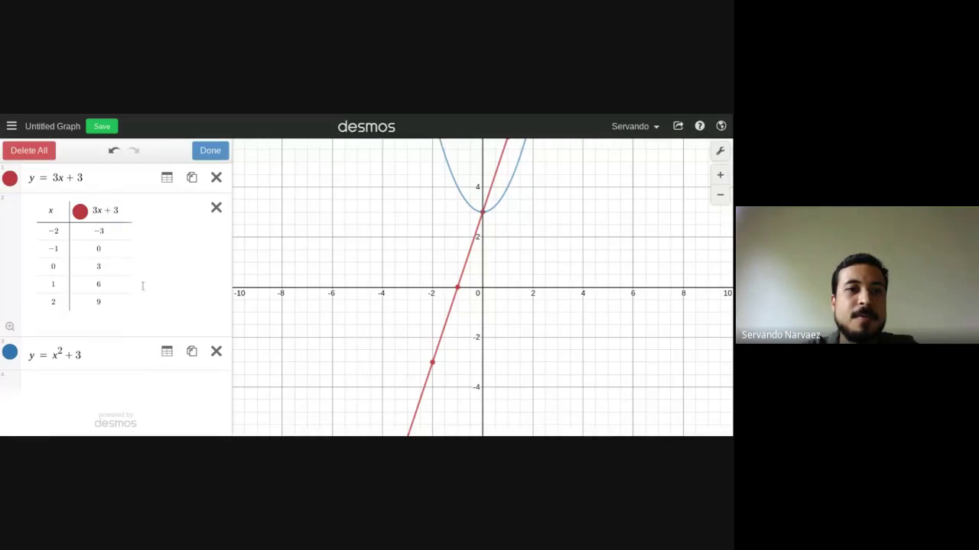
left_click(166, 351)
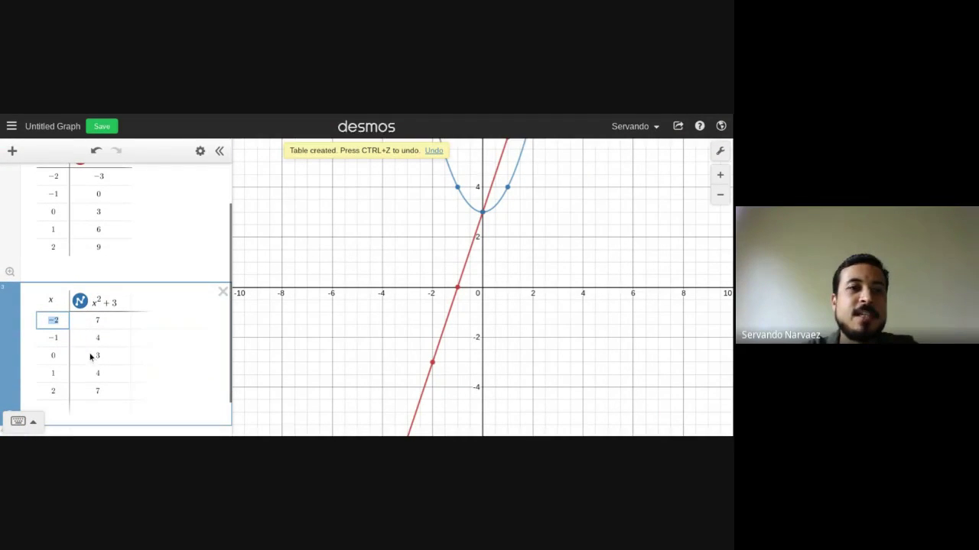
scroll(186, 373, "up", 2)
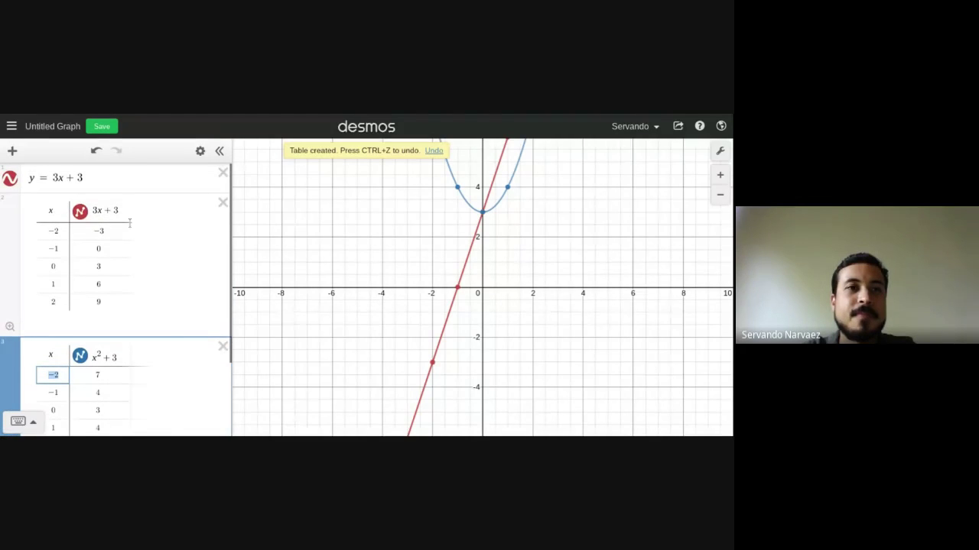
left_click(96, 151)
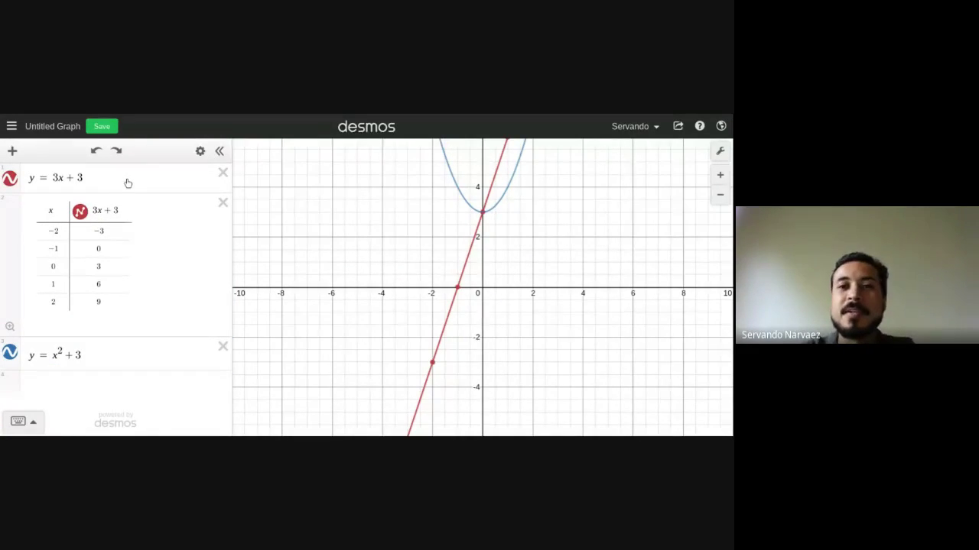
- Hide and show the plotted 3x + 3 table column several times, leaving it shown
left_click(80, 214)
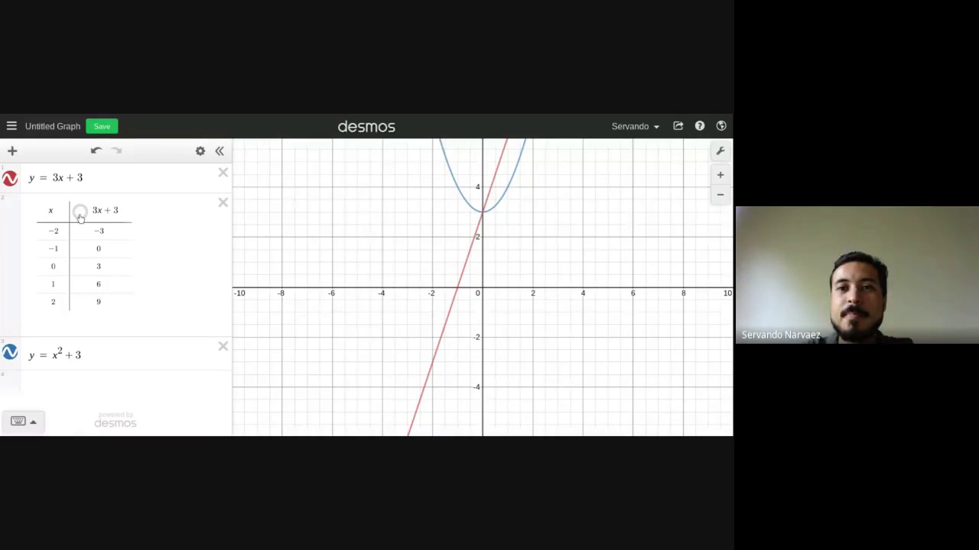
left_click(80, 214)
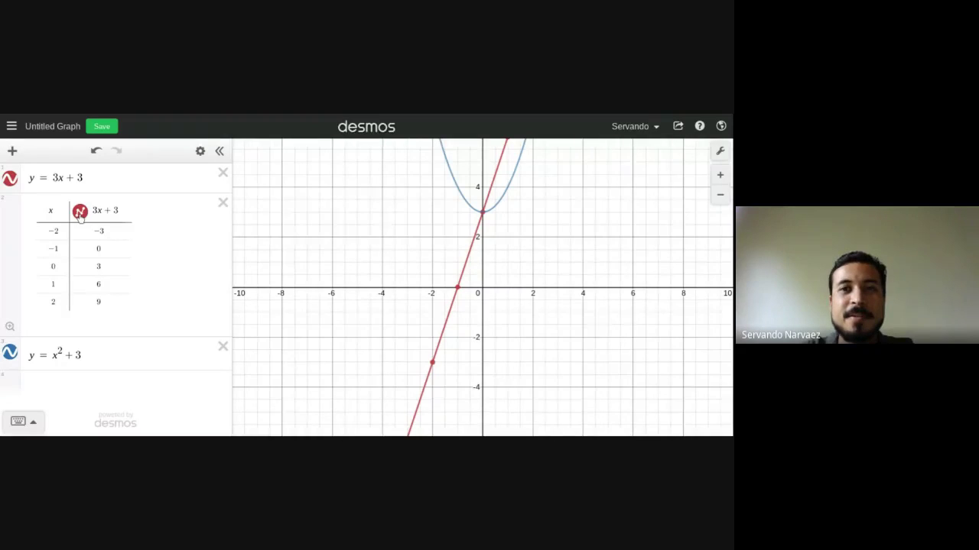
left_click(80, 214)
left_click(80, 214)
left_click(81, 214)
left_click(81, 214)
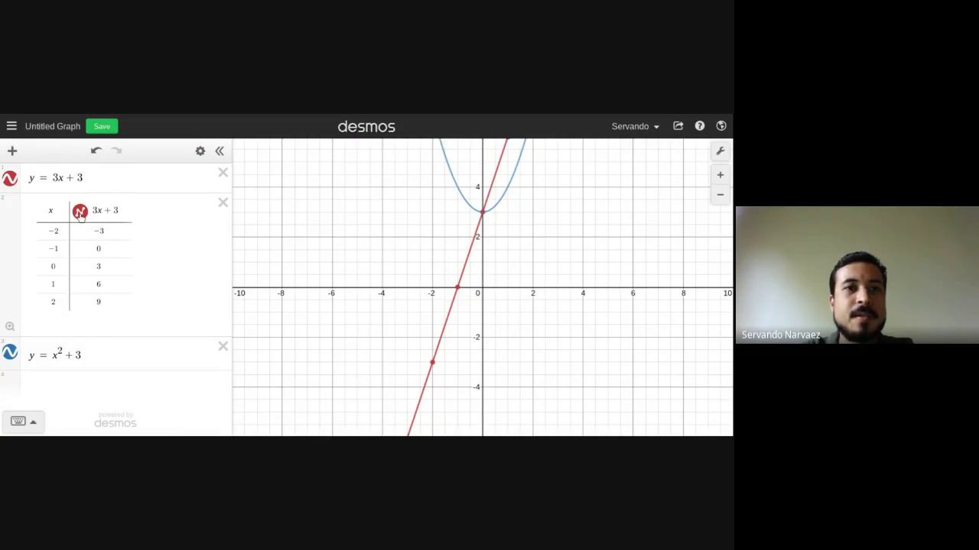
- Demonstrate the 3x + 3 column's style options by switching its points and lines off and on again, and leave list editing
left_click(199, 151)
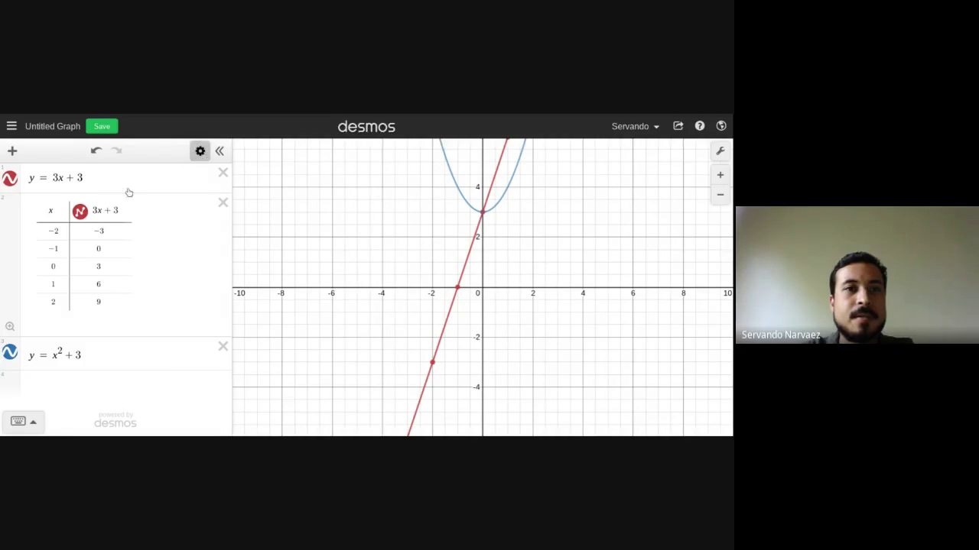
left_click(81, 214)
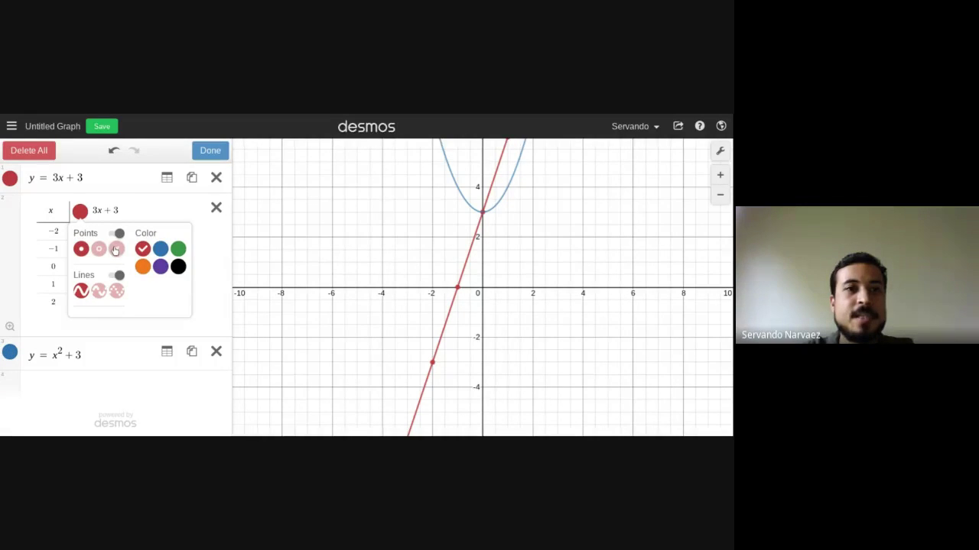
left_click(117, 234)
left_click(117, 234)
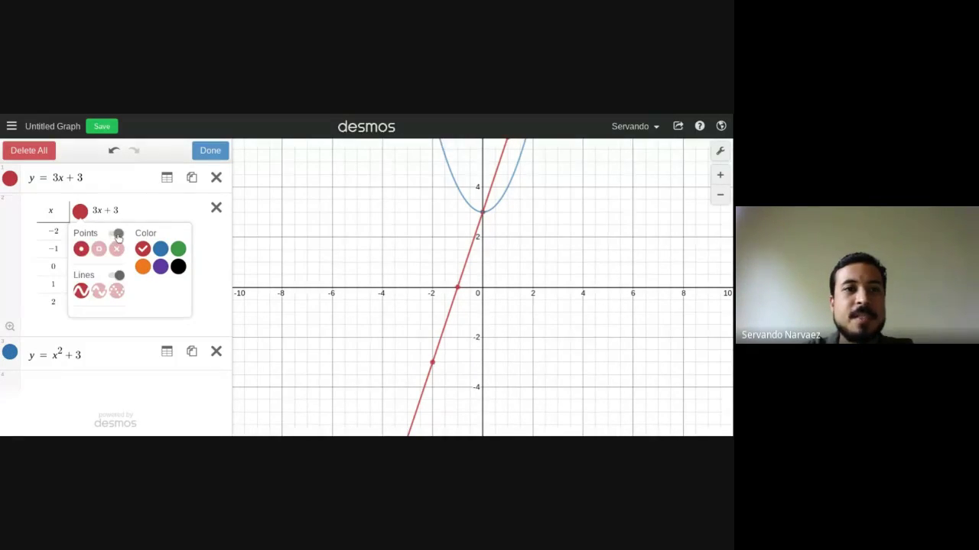
left_click(116, 276)
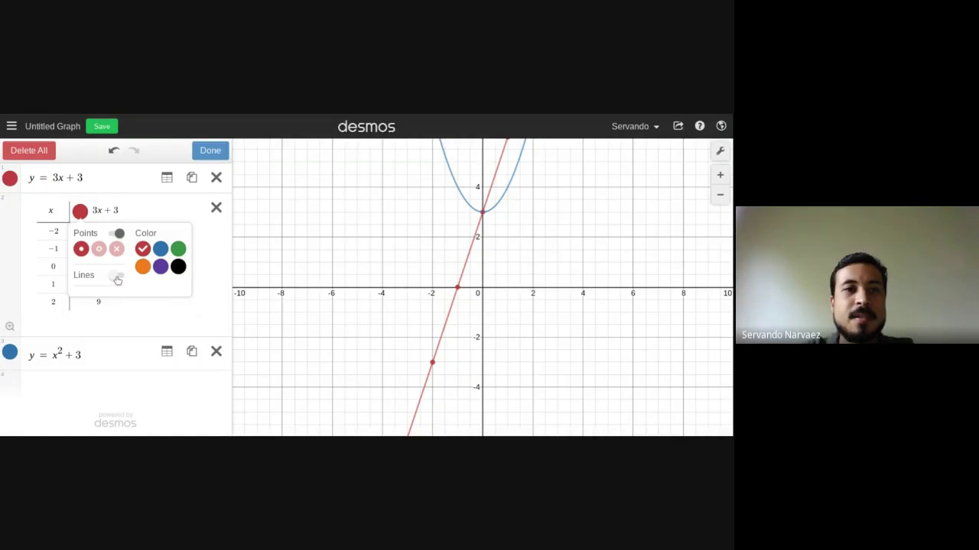
left_click(117, 276)
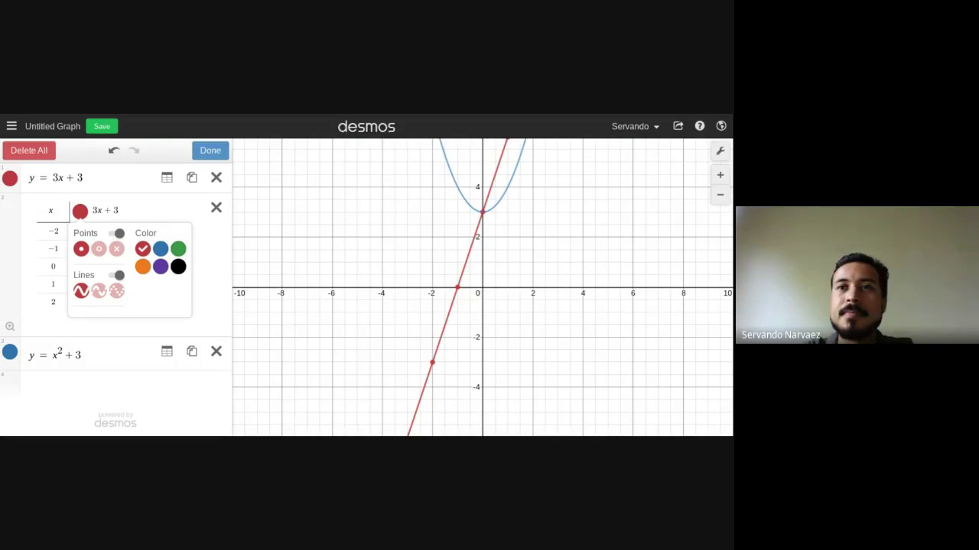
left_click(202, 153)
left_click(202, 153)
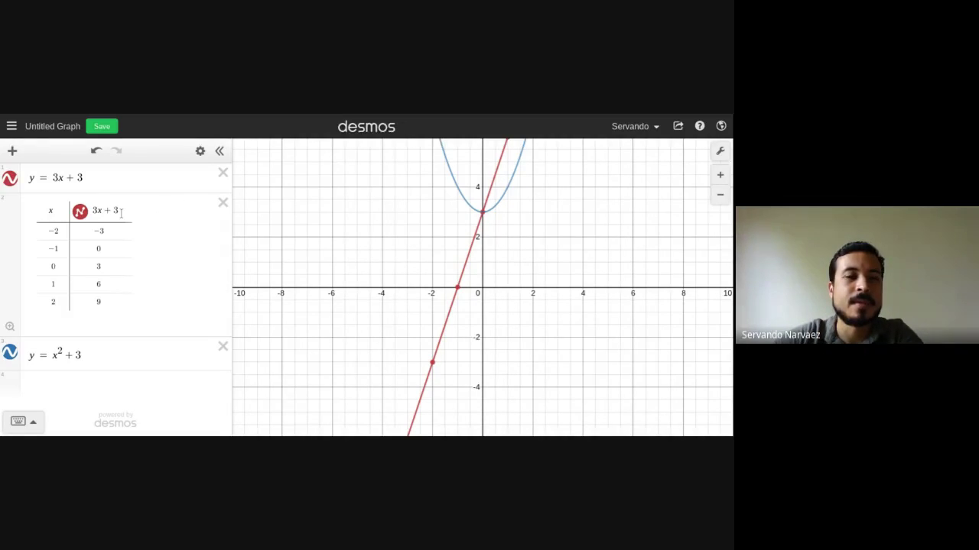
- Delete the standalone equation y = 3x + 3 above its table
left_click(223, 173)
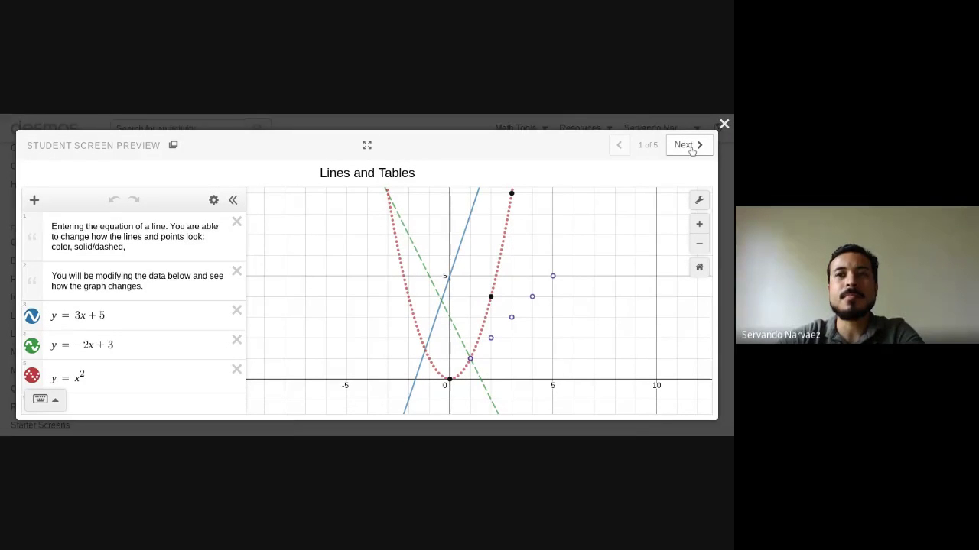
- Advance the Lines and Tables student preview to screen 3 of 5 and bring the linear data table into view
double_click(688, 145)
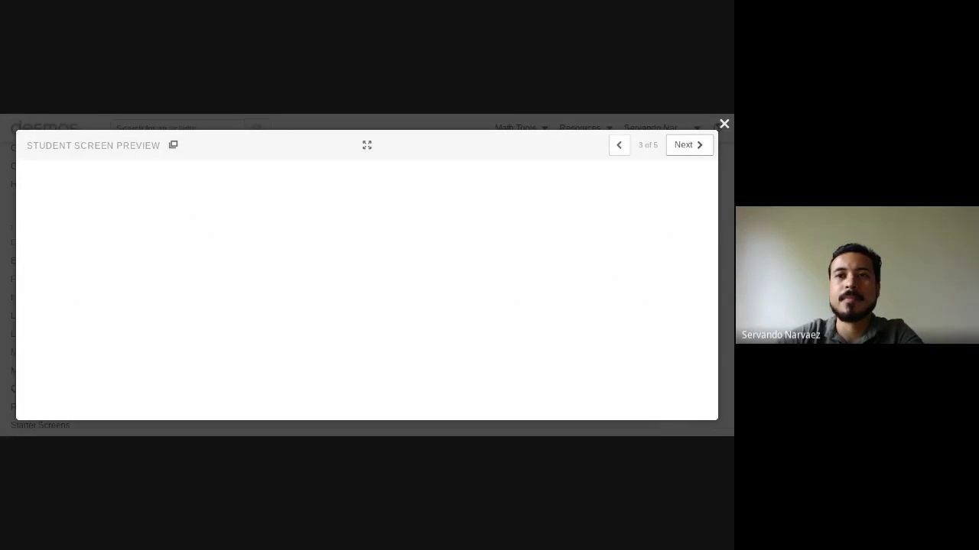
scroll(159, 285, "down", 2)
scroll(159, 285, "down", 1)
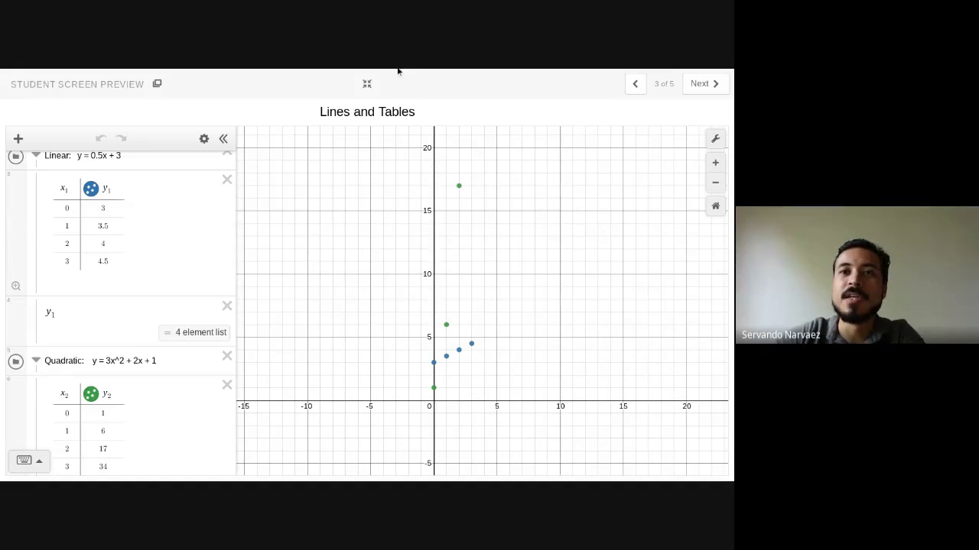
- Extend the y₁ expression below the linear data table into the regression y₁ ~ mx + b
left_click(90, 307)
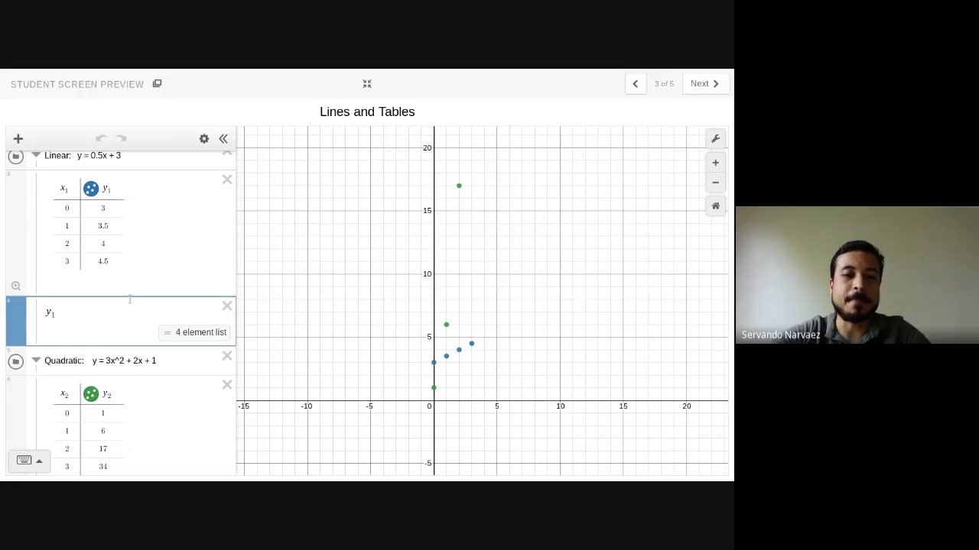
type("~")
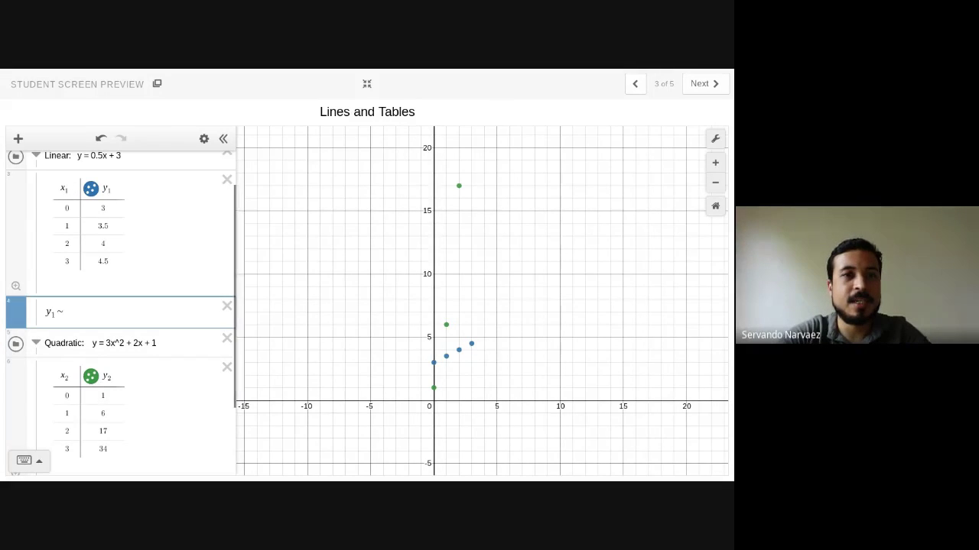
type(" mx ")
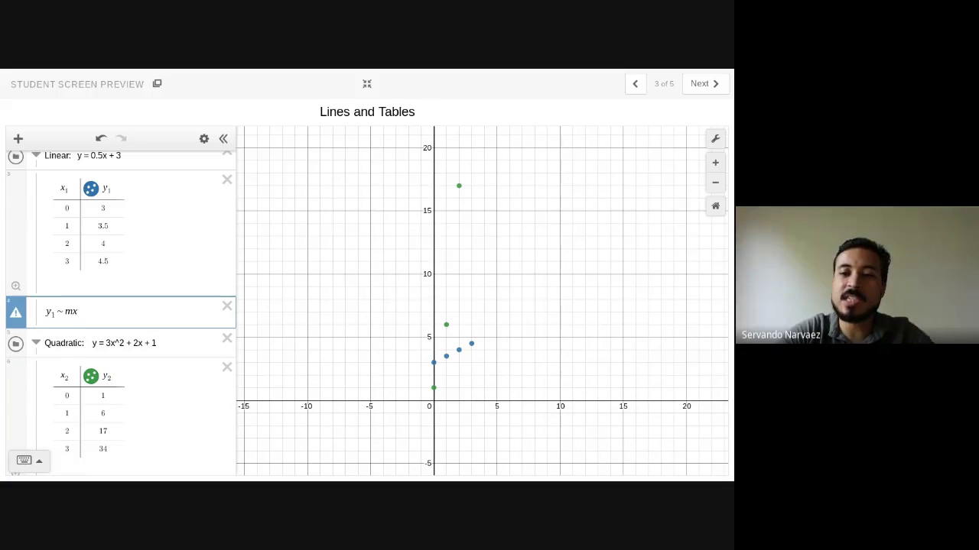
type("+ b")
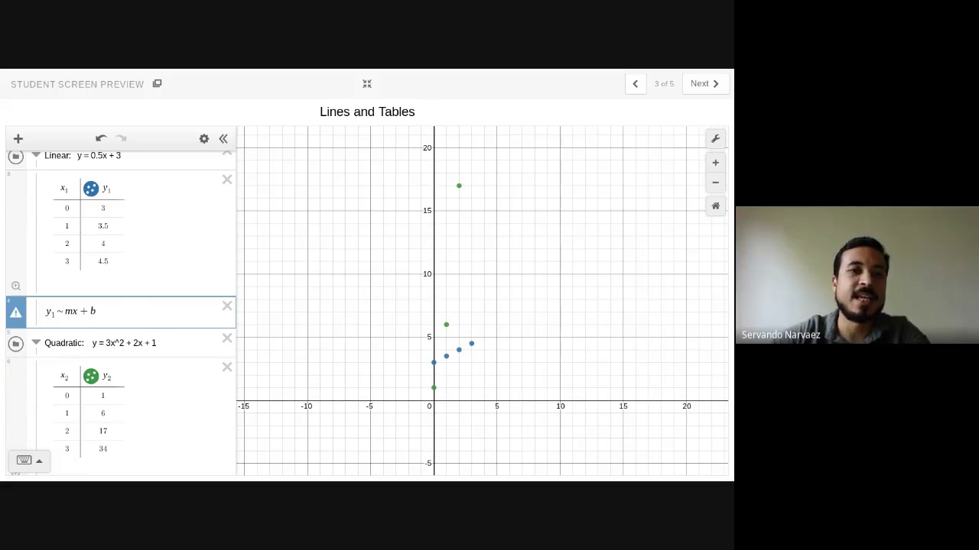
- Add the subscript 1 to x in the regression below the linear table so it reads y₁ ~ mx₁ + b
left_click(173, 343)
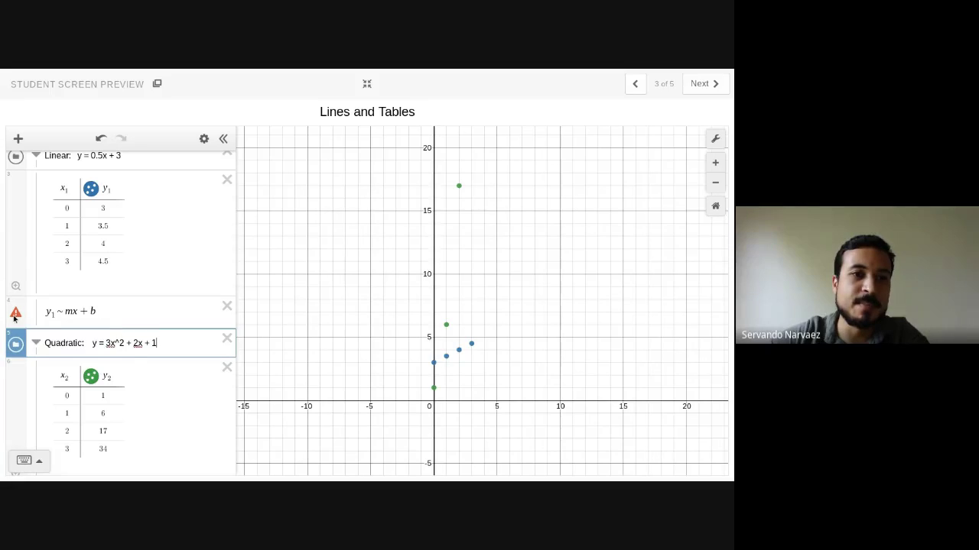
mouse_move(14, 318)
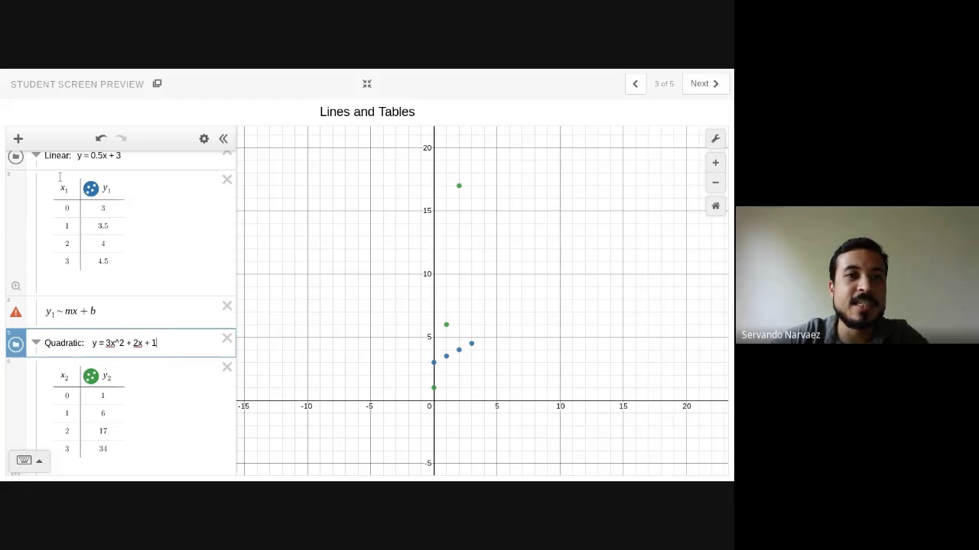
left_click(78, 311)
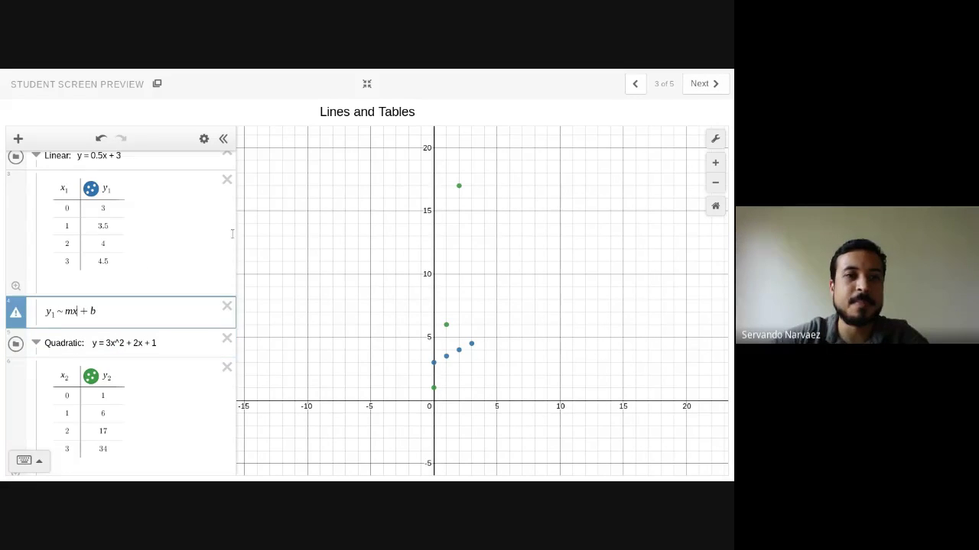
type("1")
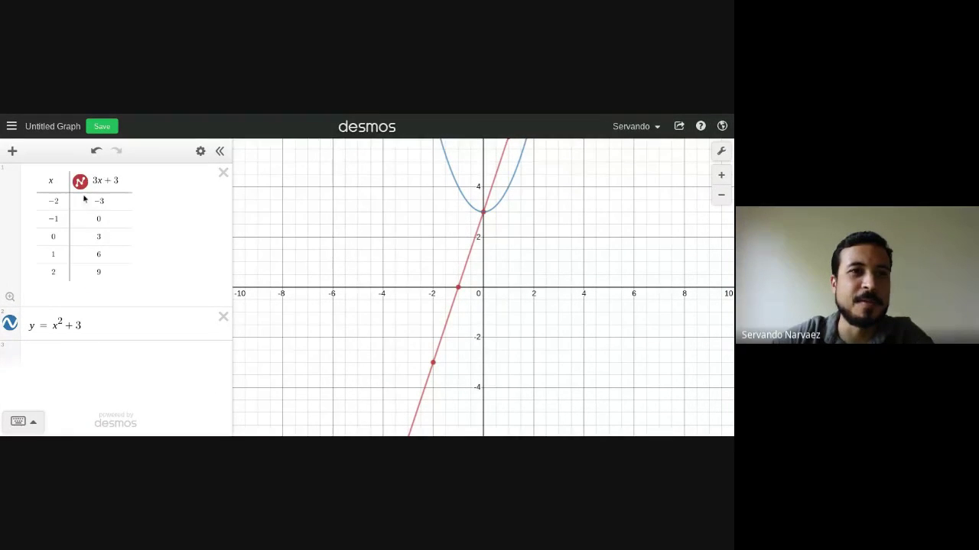
- Delete the entire 3x + 3 table above the equation y = x² + 3 in the untitled graph
double_click(95, 182)
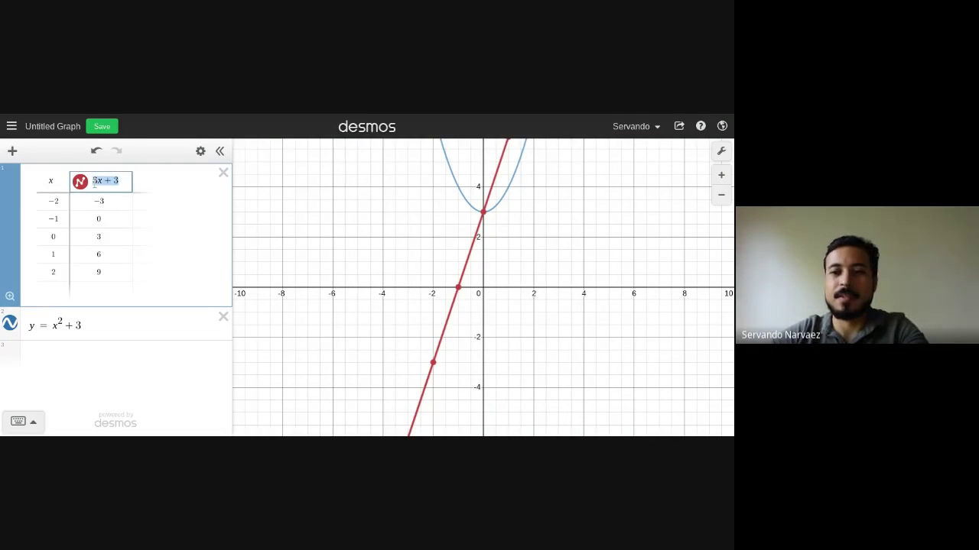
key("BackSpace")
key("BackSpace")
key("BackSpace")
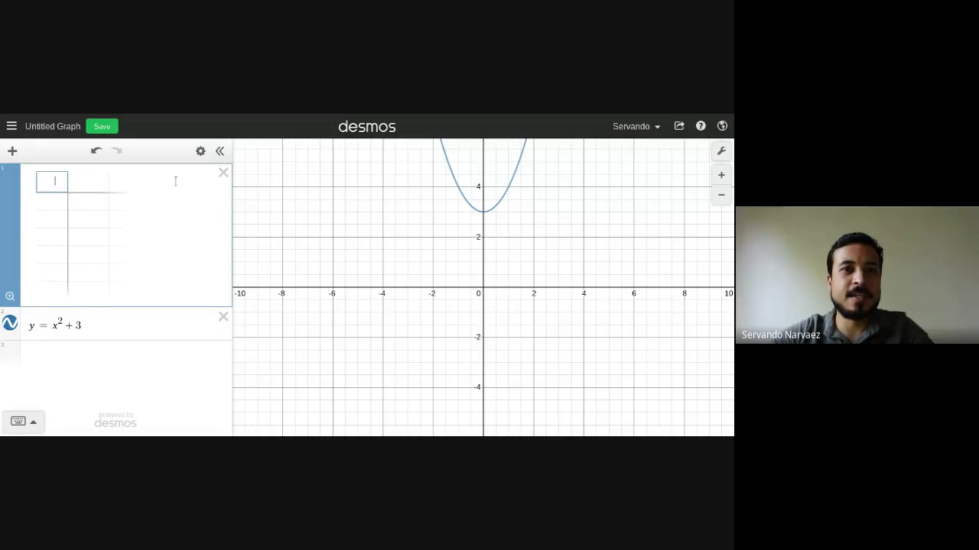
key("BackSpace")
- Insert a new table above y = x² + 3 and enter the points (1, 1) and (2, 2)
left_click(13, 151)
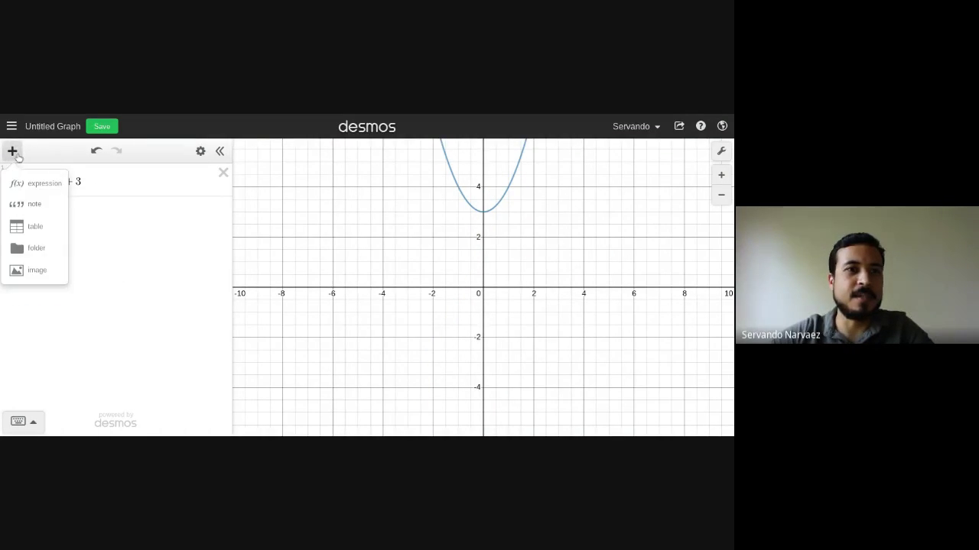
left_click(32, 226)
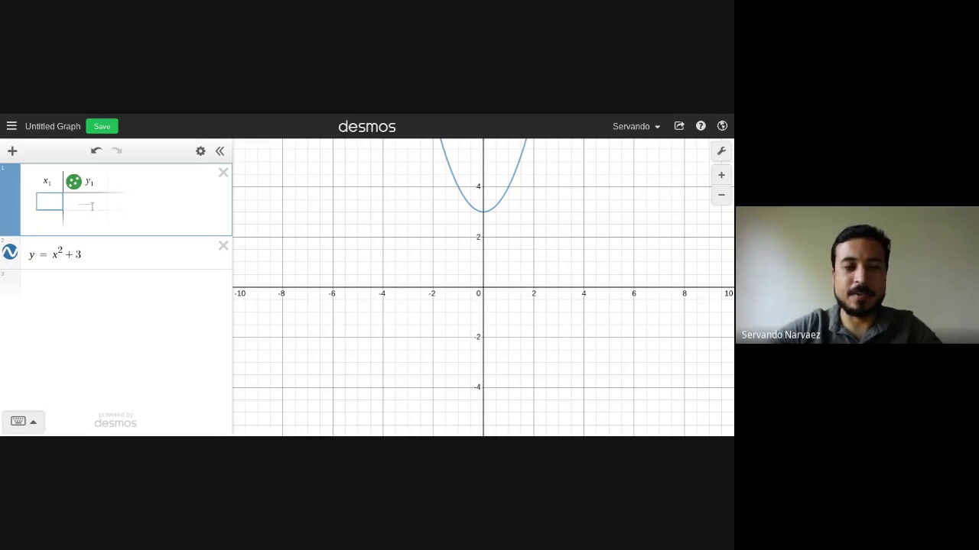
type("1")
left_click(92, 207)
type("1")
key("Down")
key("Left")
type("2")
key("Right")
type("2")
- Extend the x₁, y₁ table with the points (3, 3) and (4, 4)
key("Down")
key("Left")
type("3")
key("Right")
type("3")
key("Down")
key("Left")
type("4")
key("Right")
type("4")
key("Down")
- Delete the equation y = x² + 3 and enter y₁ in the line below the table
left_click(223, 299)
left_click(77, 308)
type("y1")
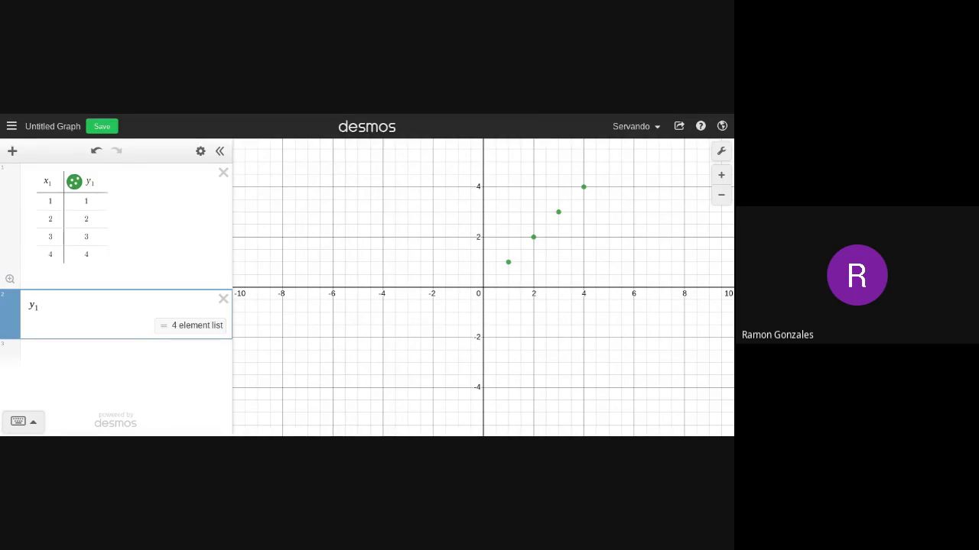
- Try completing the expression as y₁ = x₁, and undo the x₁ entry
type("=x1")
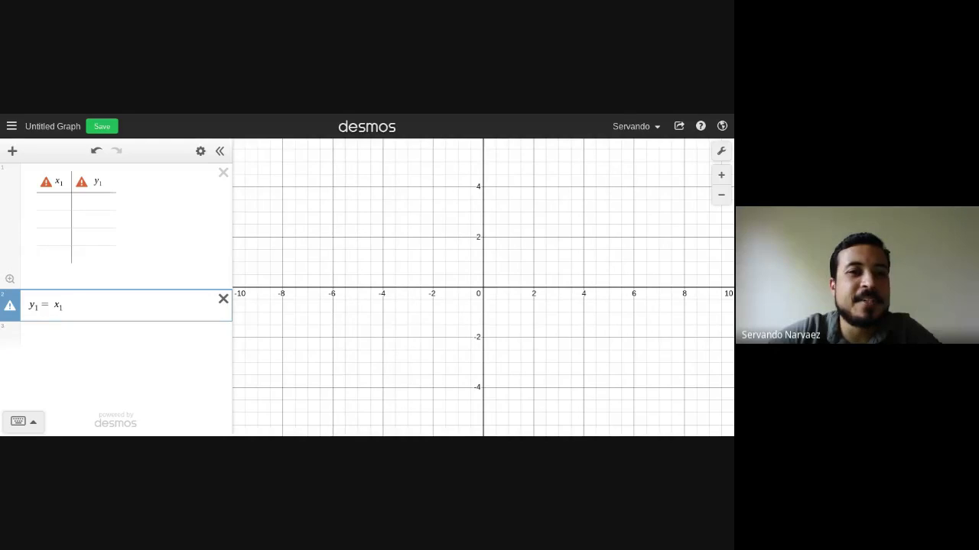
key("ctrl+z")
key("ctrl+z")
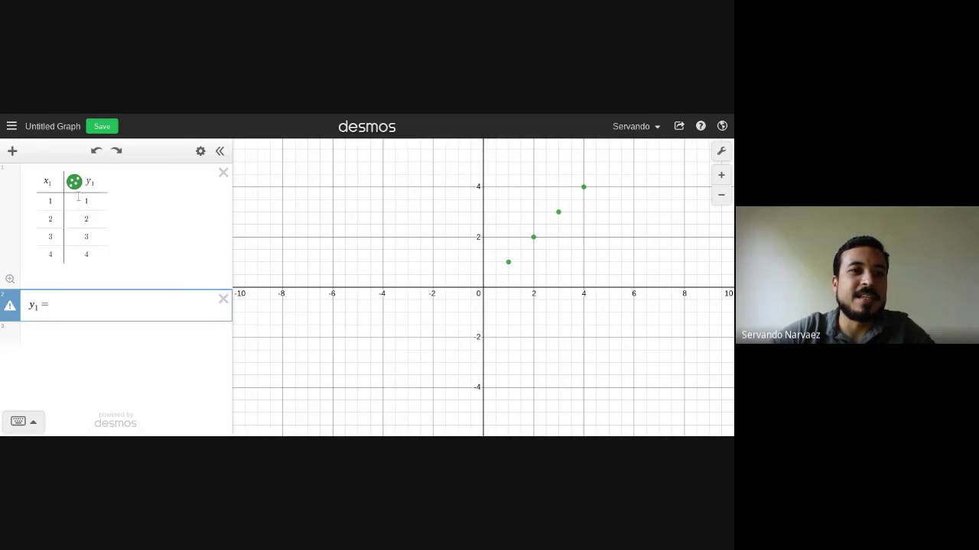
- Replace the equals sign after y₁ with a tilde and complete the regression y₁ ~ x₁
left_click(54, 305)
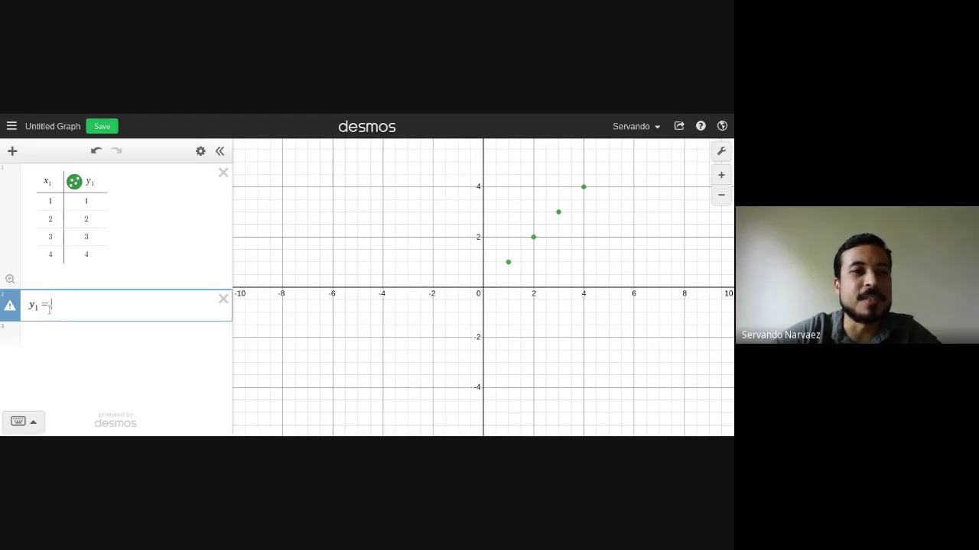
key("BackSpace")
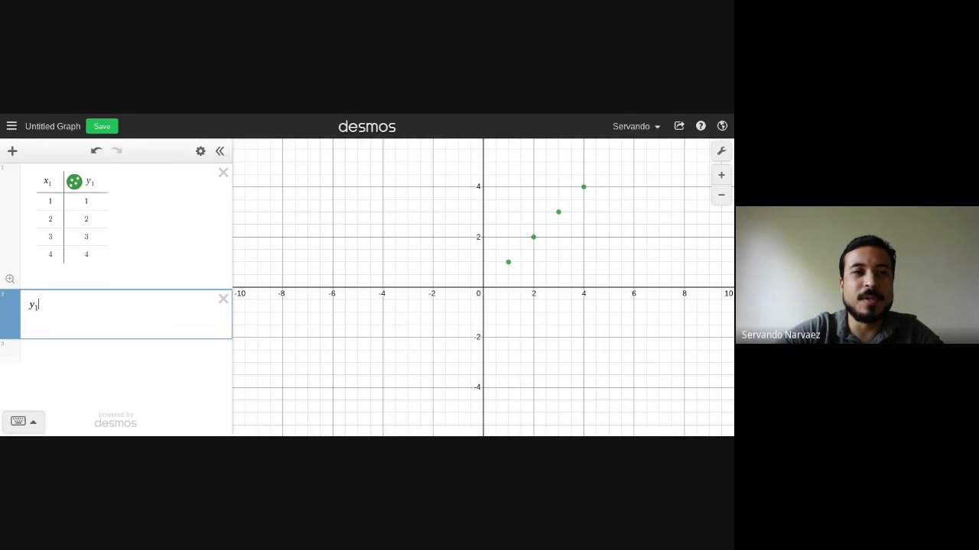
type("~")
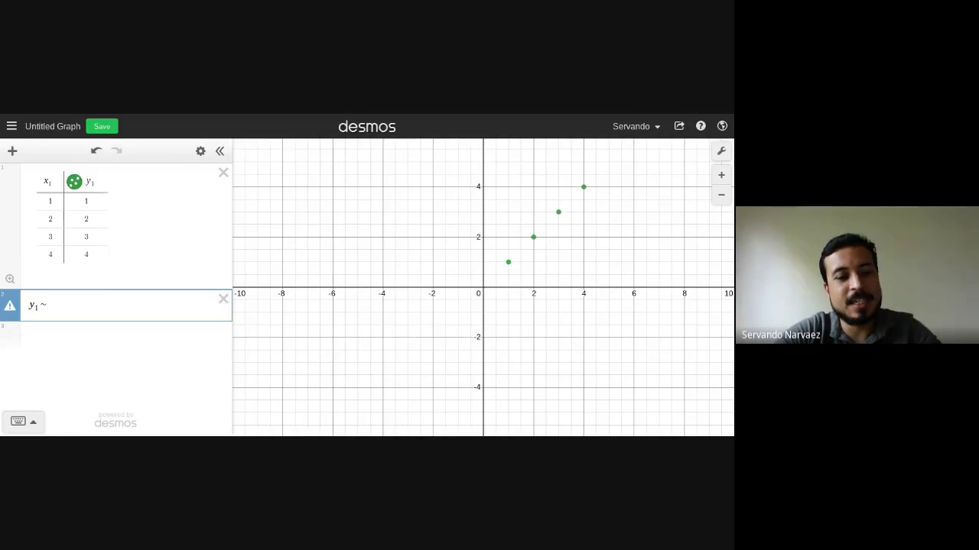
type(" x1")
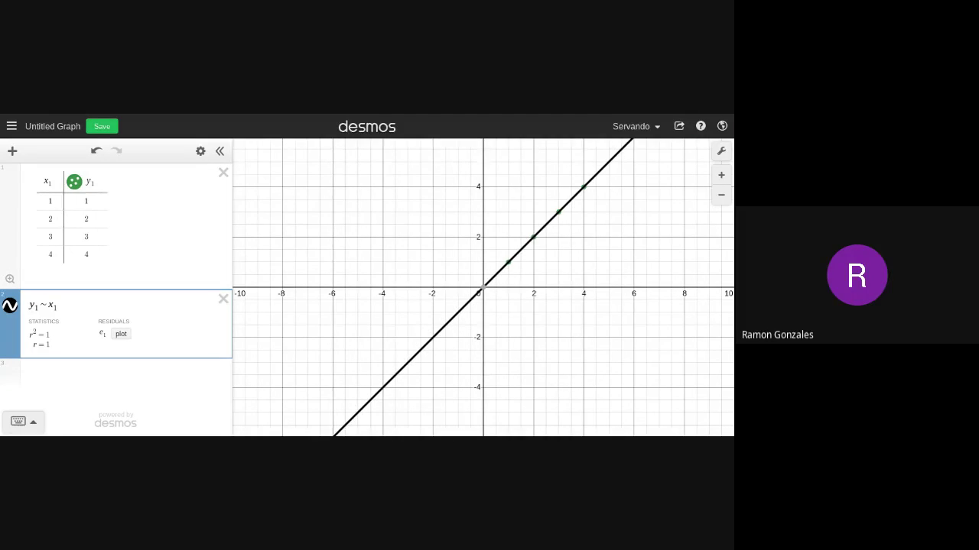
- Graph the inequality y ≥ 3x + 2 in a new line below the regression
left_click(154, 374)
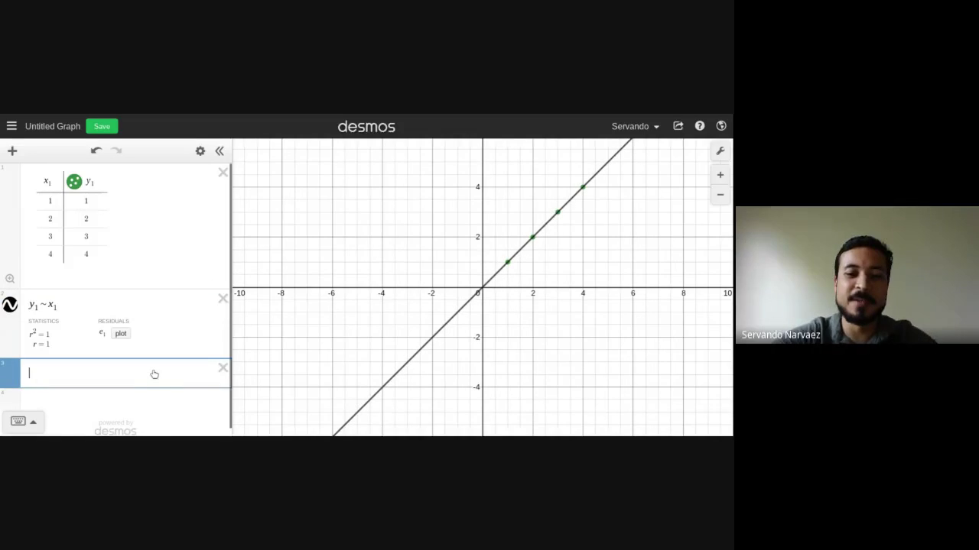
type("y>")
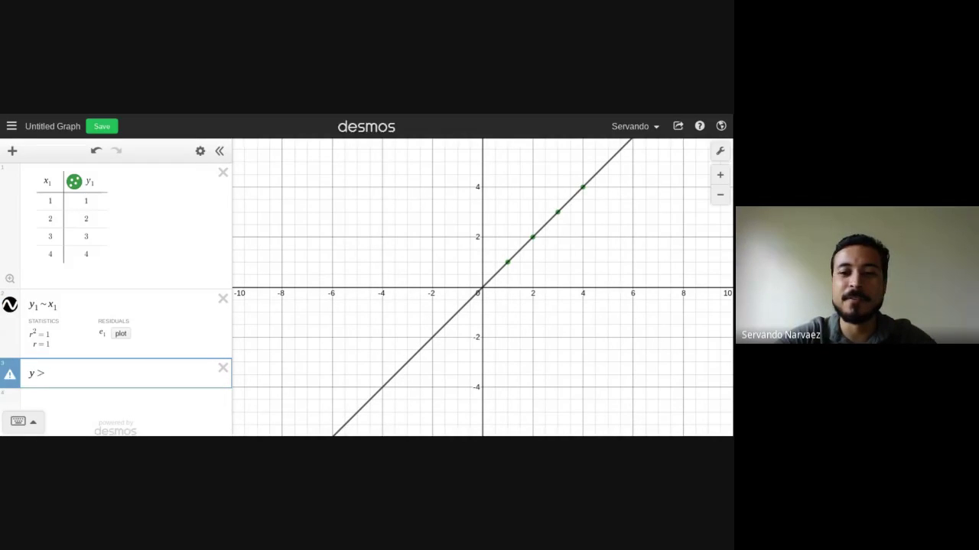
type("3")
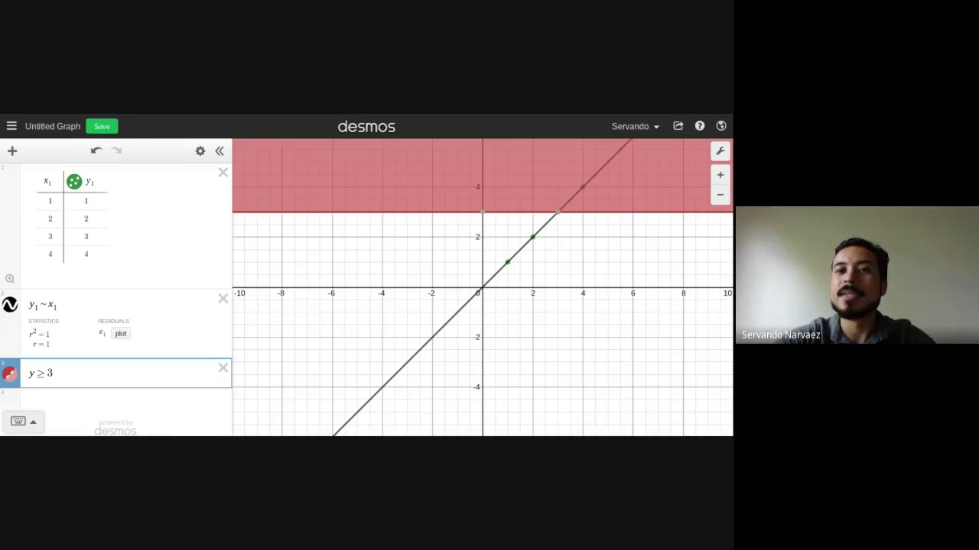
type("m")
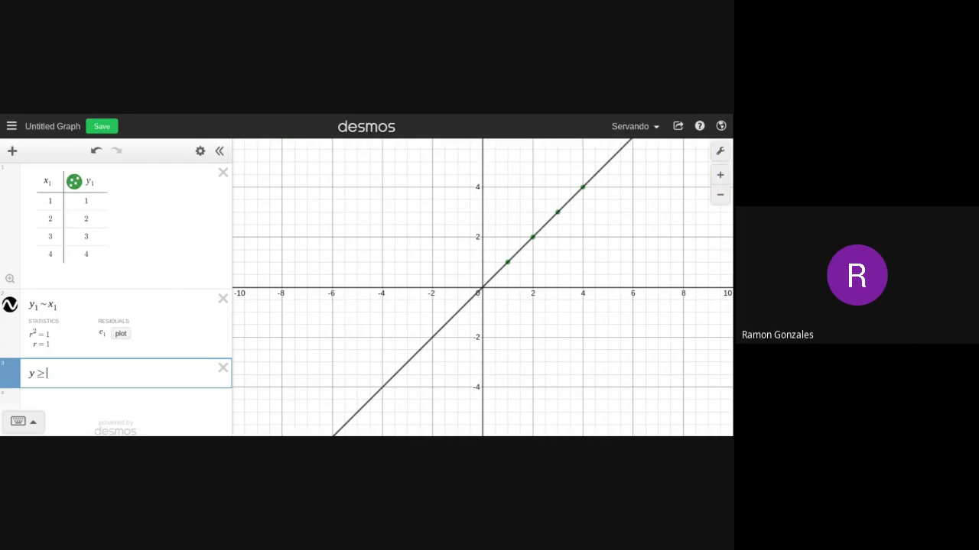
key("BackSpace")
type("x")
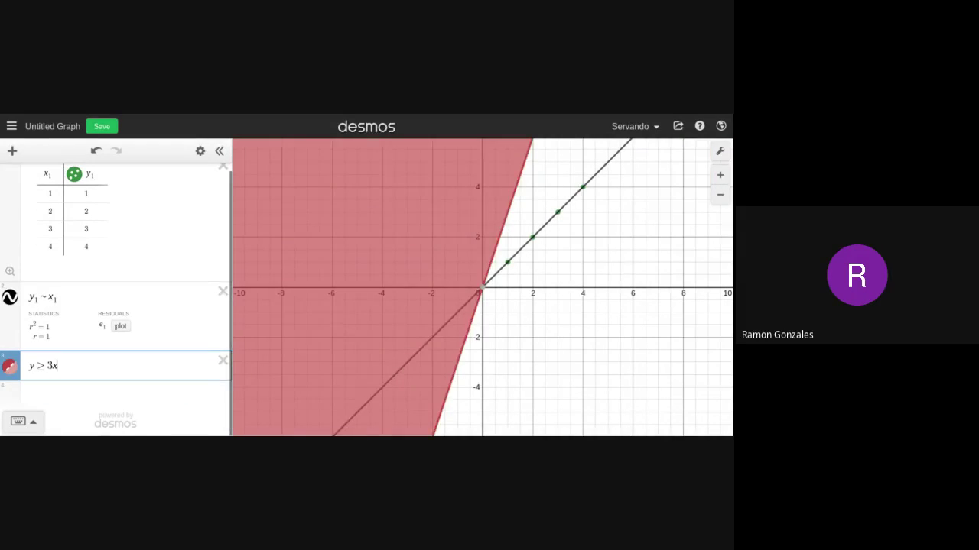
type(" + 2")
left_click_drag(540, 303, 541, 328)
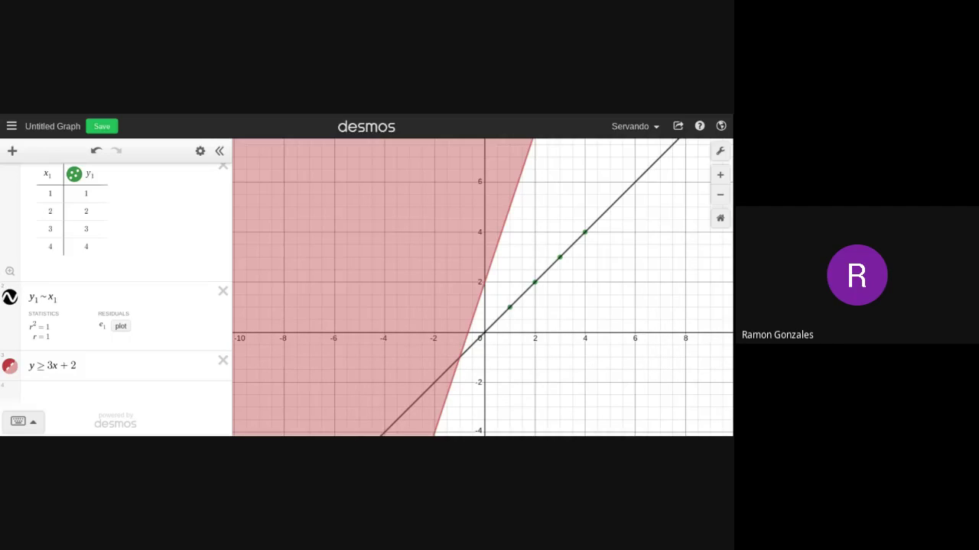
- Erase everything after y in the inequality y ≥ 3x + 2
left_click(103, 363)
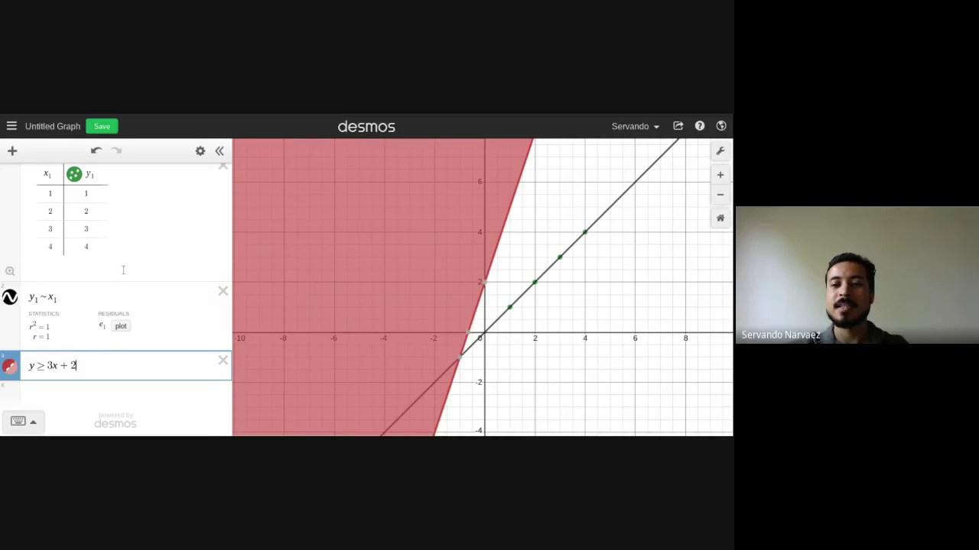
key("BackSpace")
key("BackSpace")
key("BackSpace")
key("BackSpace")
key("BackSpace")
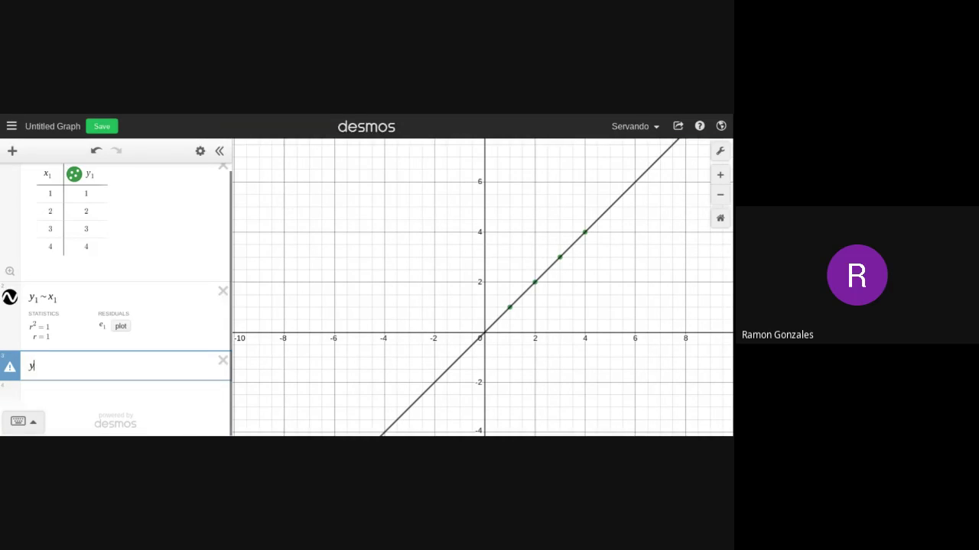
- Try starting a brace condition in the form y = {x > on the same line, and clear the line
type("= {")
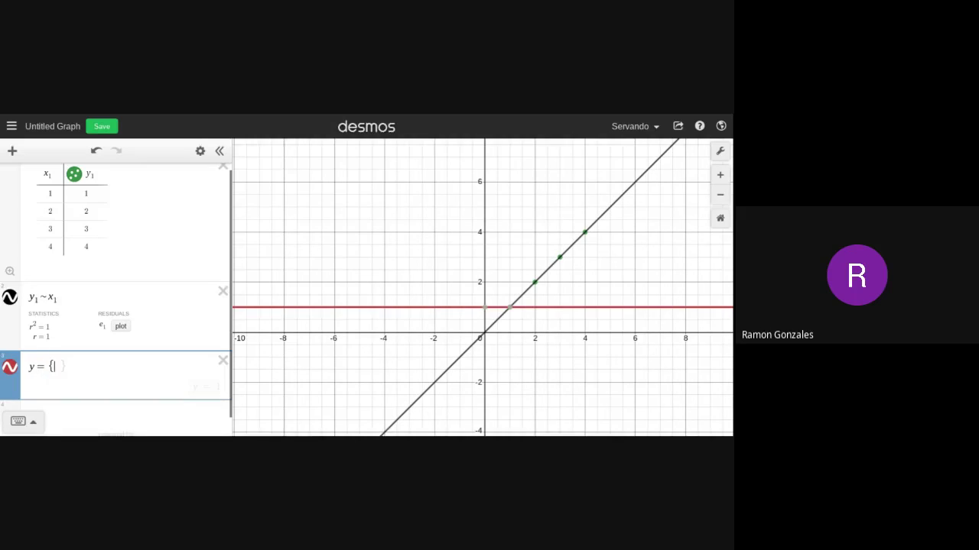
type("x >")
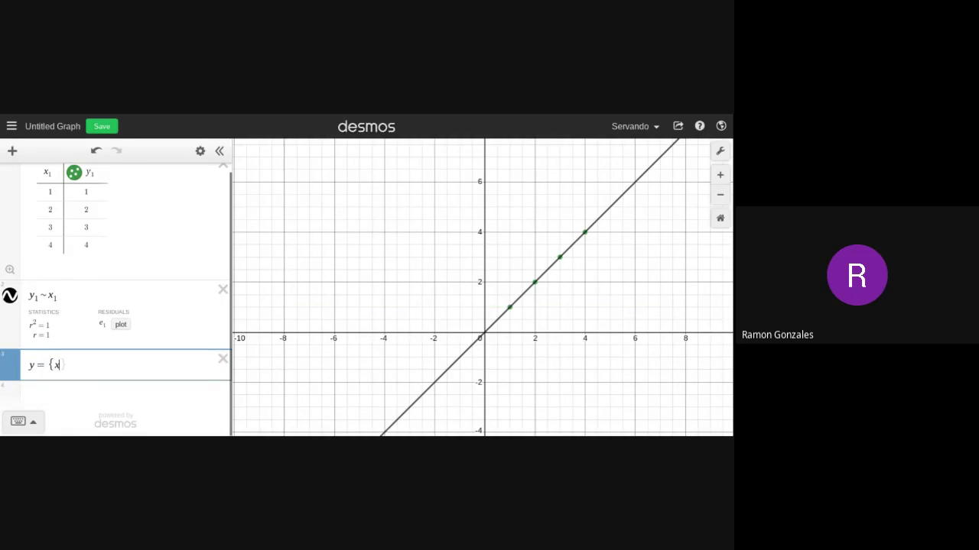
key("BackSpace")
key("BackSpace")
key("BackSpace")
key("BackSpace")
key("BackSpace")
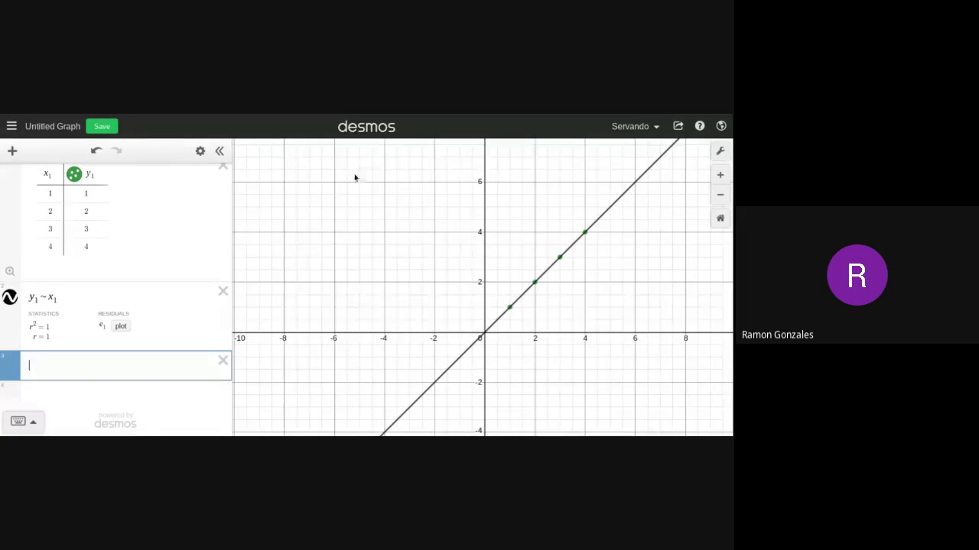
- Add a folder below the regression and title it "Folder to store problem 1"
left_click(12, 150)
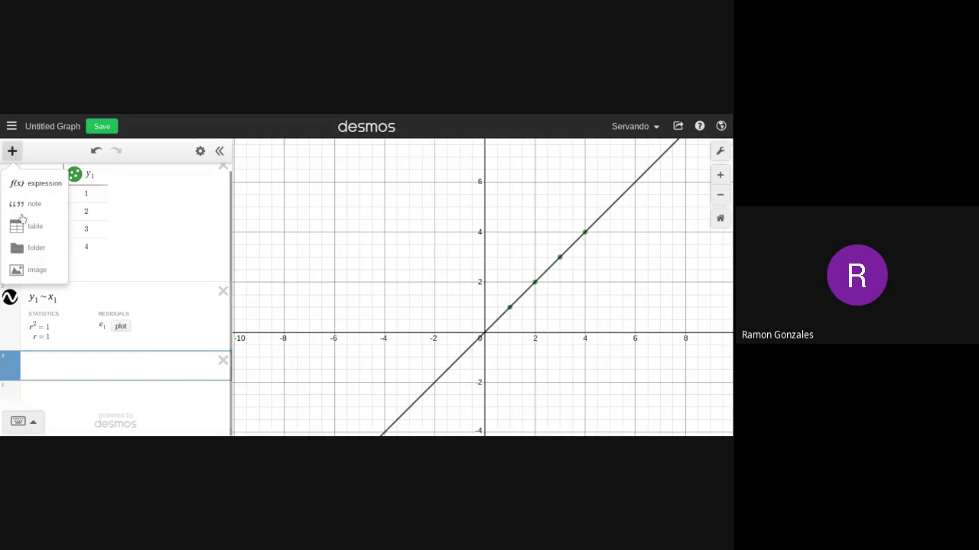
left_click(22, 249)
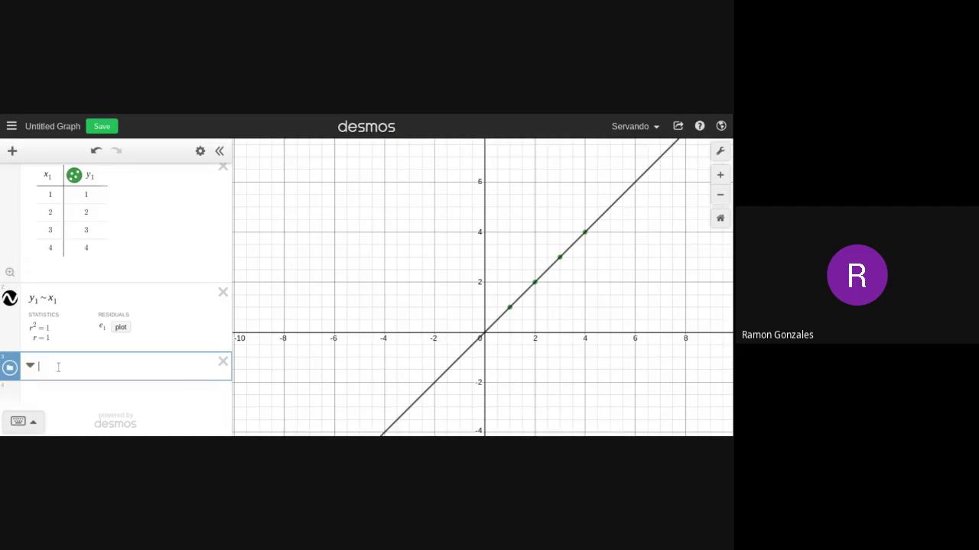
type("Folder to store y1~x1")
key("BackSpace")
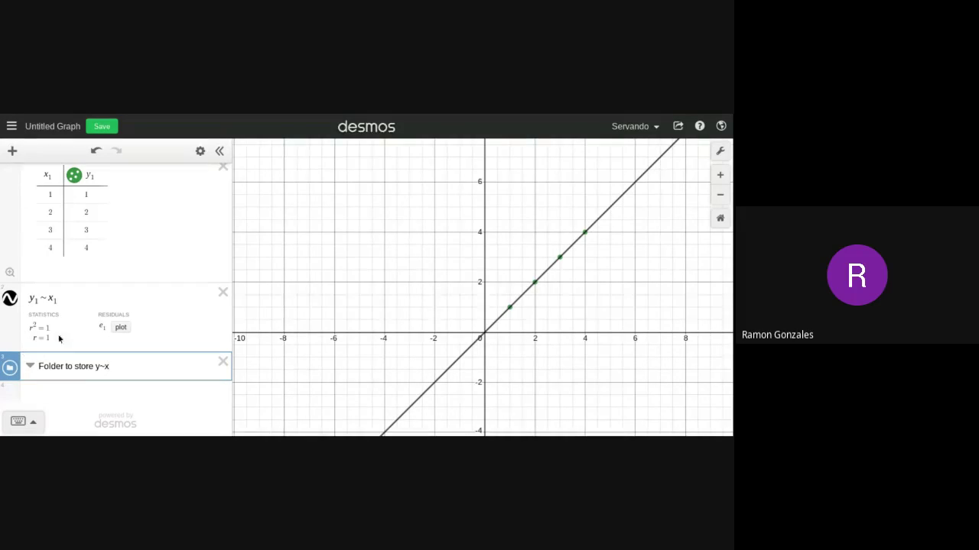
left_click(78, 402)
left_click_drag(95, 346, 126, 347)
type("proble")
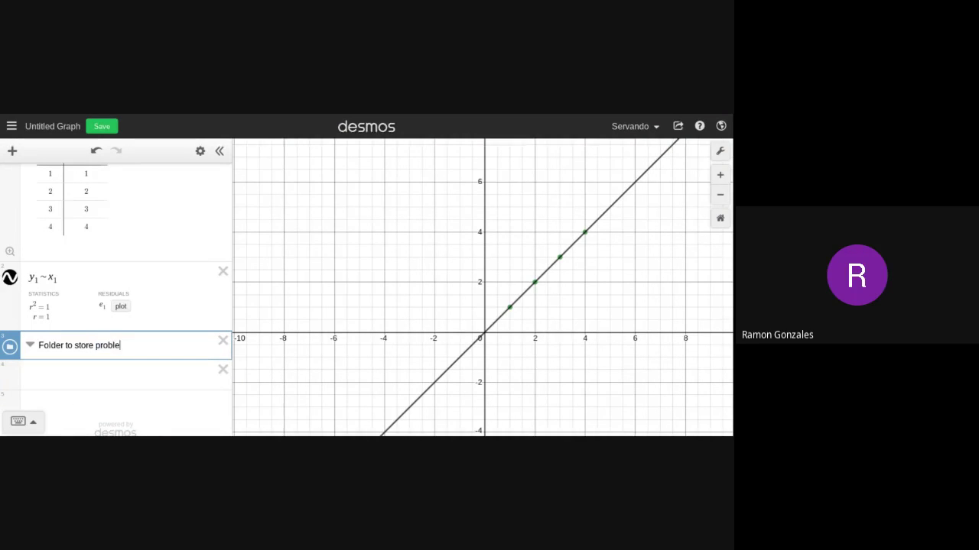
type("m 1")
- Delete the "Folder to store problem 1" folder and add a new untitled folder below the regression
left_click(122, 382)
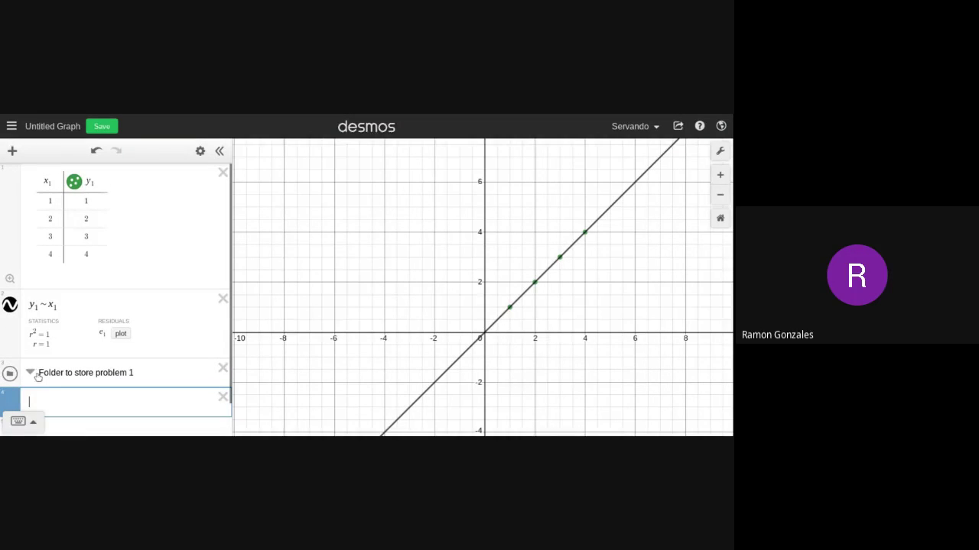
left_click(222, 368)
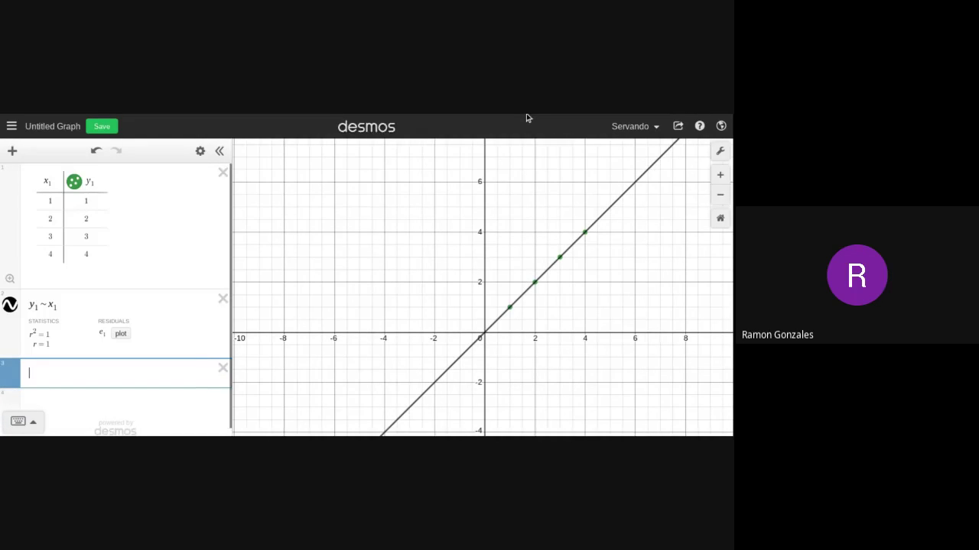
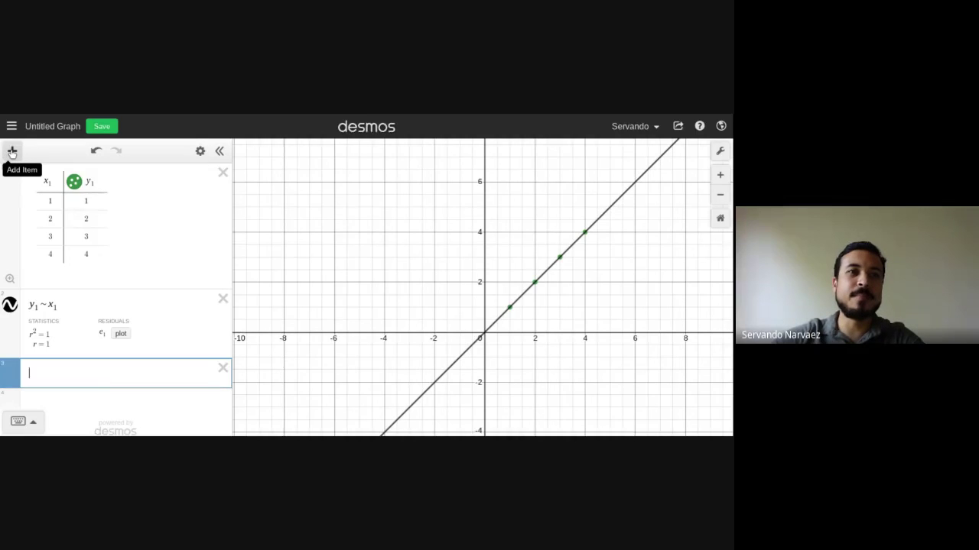
left_click(11, 152)
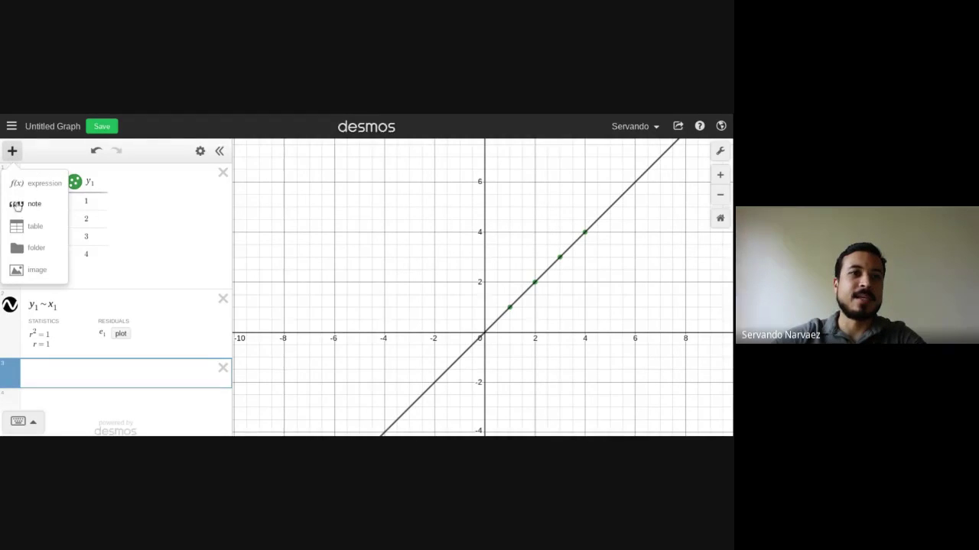
left_click(31, 249)
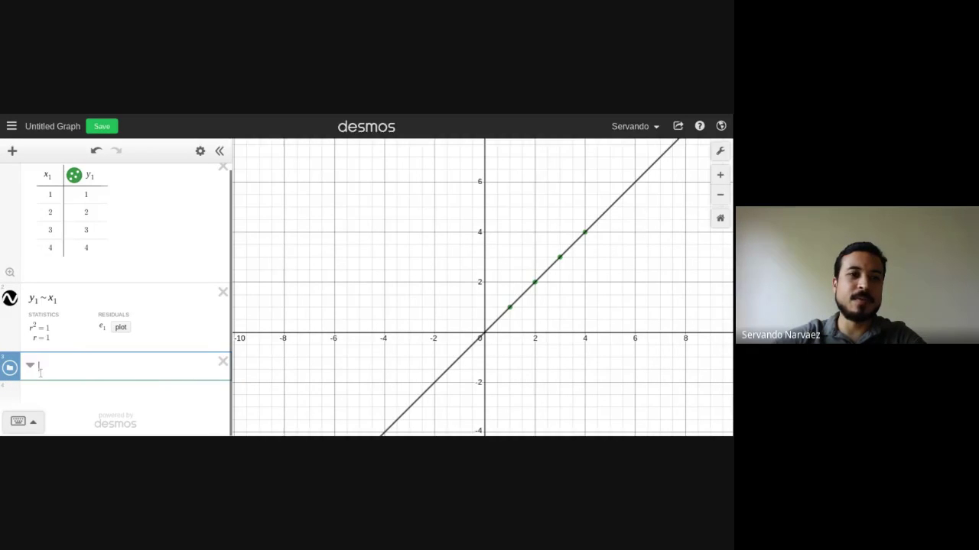
- Title the new folder "Folder for Problem 1" and shorten the title to "Problem 1"
type("N")
type("Folde")
type("r for P")
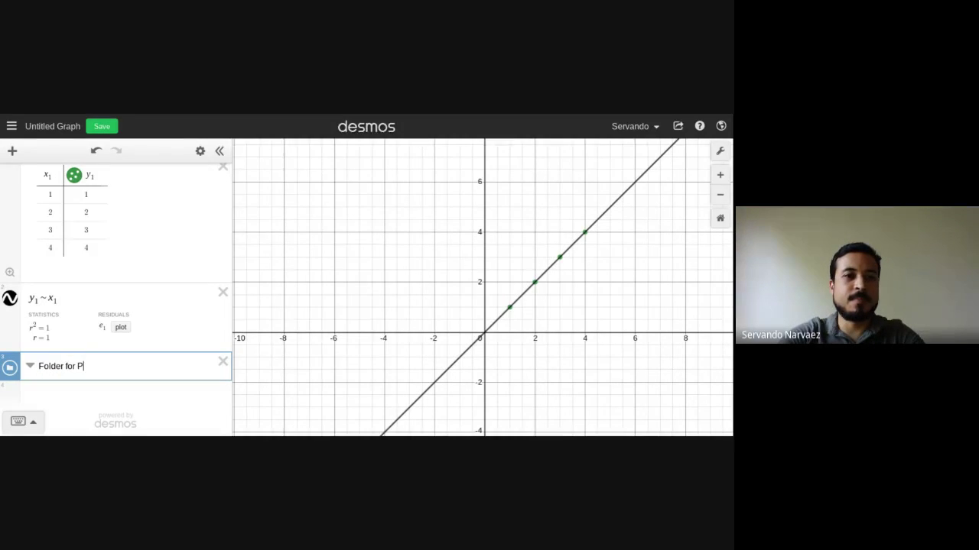
type("roblem 1")
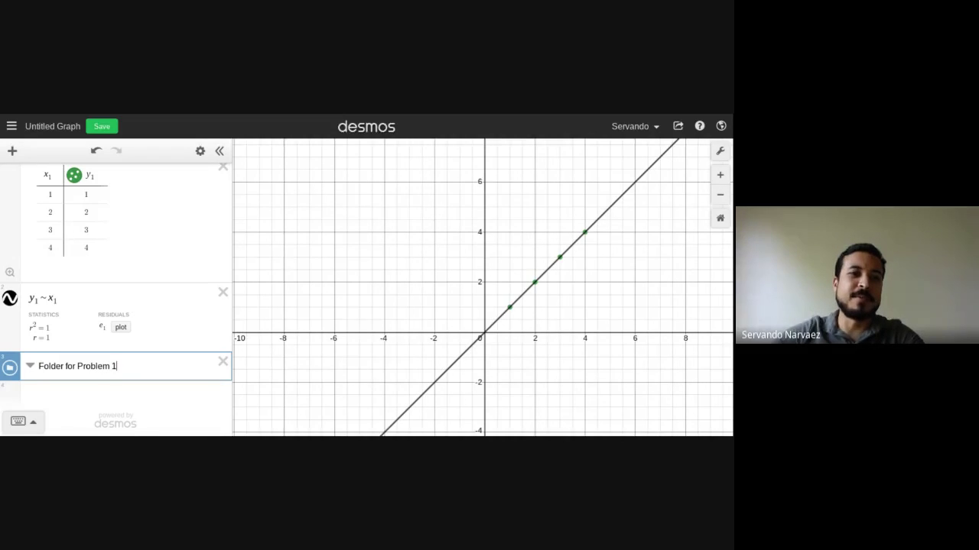
left_click_drag(77, 366, 38, 366)
key("BackSpace")
left_click(127, 398)
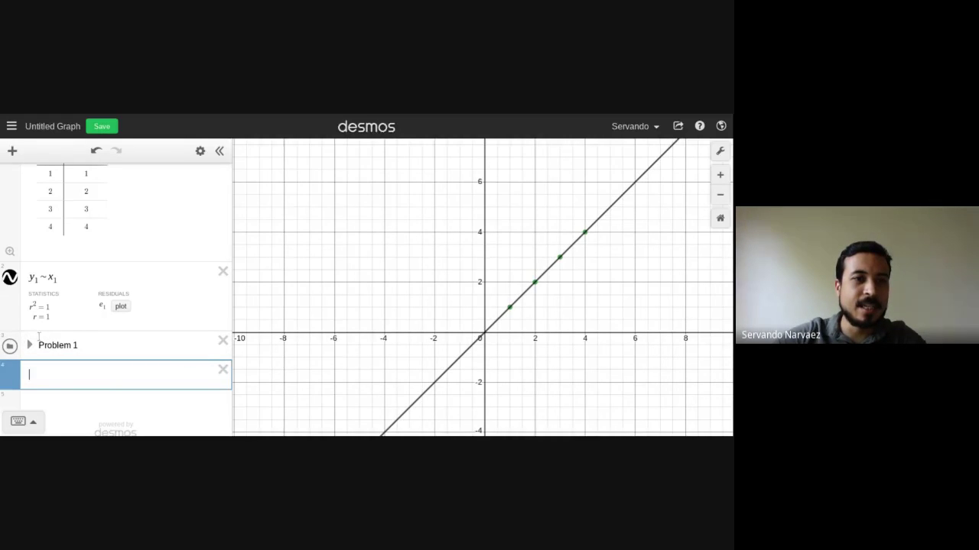
- Move the Problem 1 folder above the table as the first item in the expression list and expand it
left_click(83, 344)
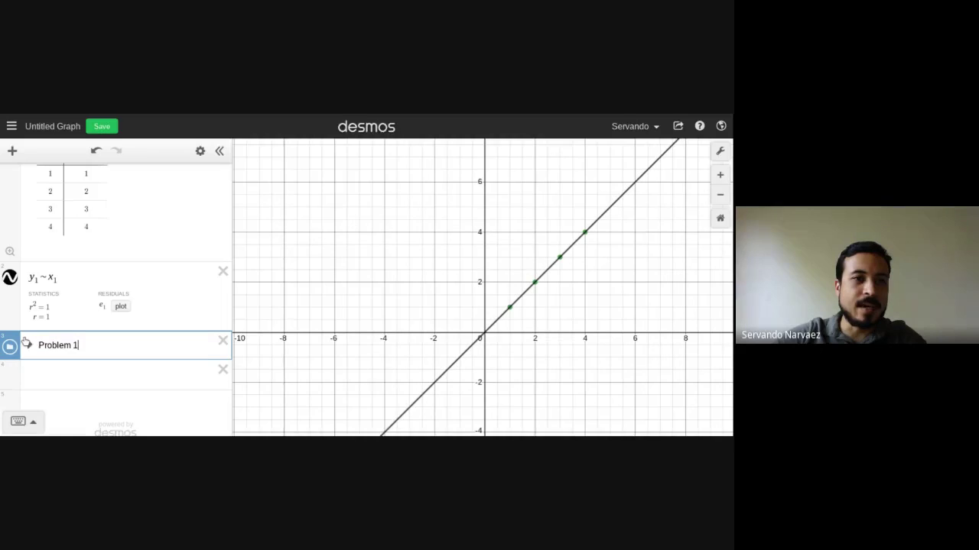
left_click_drag(15, 341, 19, 176)
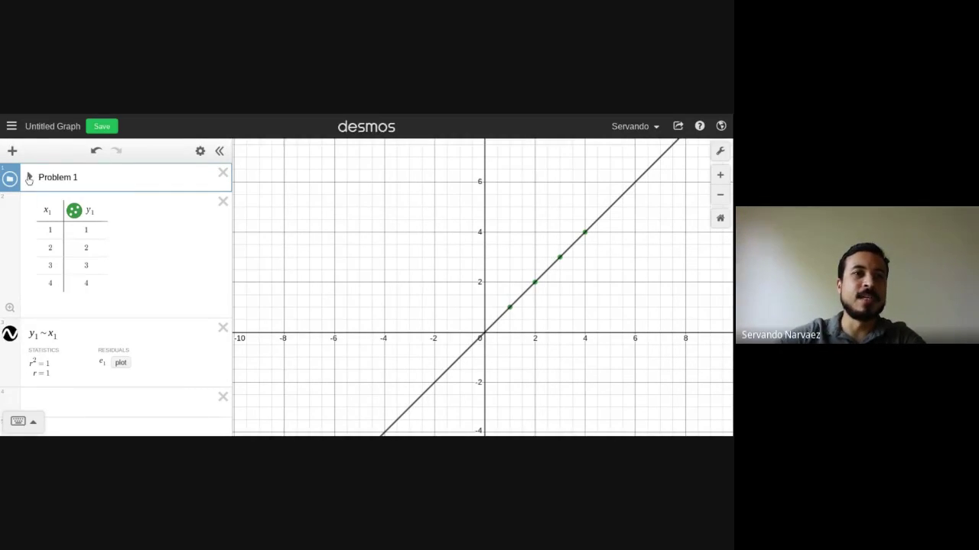
left_click(30, 177)
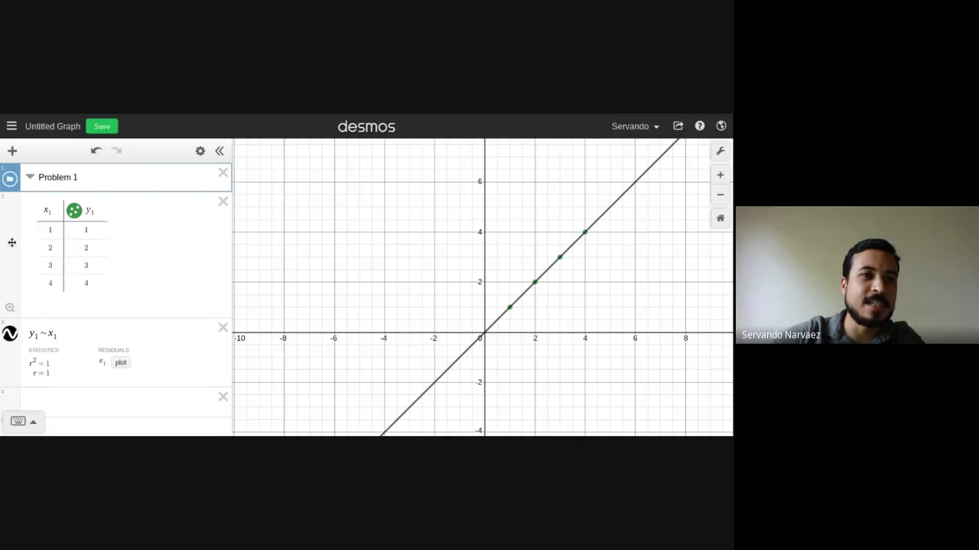
- Place the x₁, y₁ table inside the Problem 1 folder and check it by collapsing and expanding the folder
left_click_drag(11, 243, 16, 246)
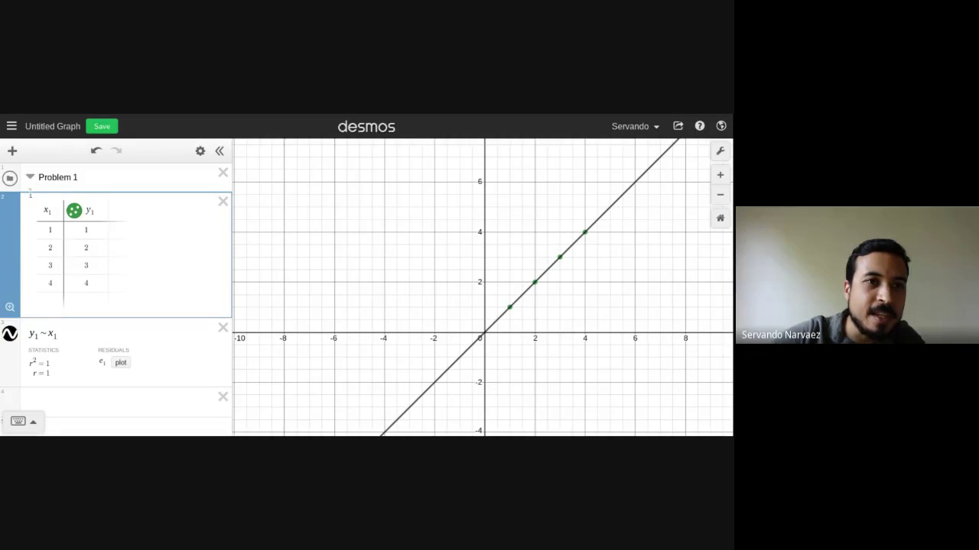
mouse_move(11, 239)
left_mouse_down()
mouse_move(19, 205)
mouse_move(27, 229)
left_mouse_up()
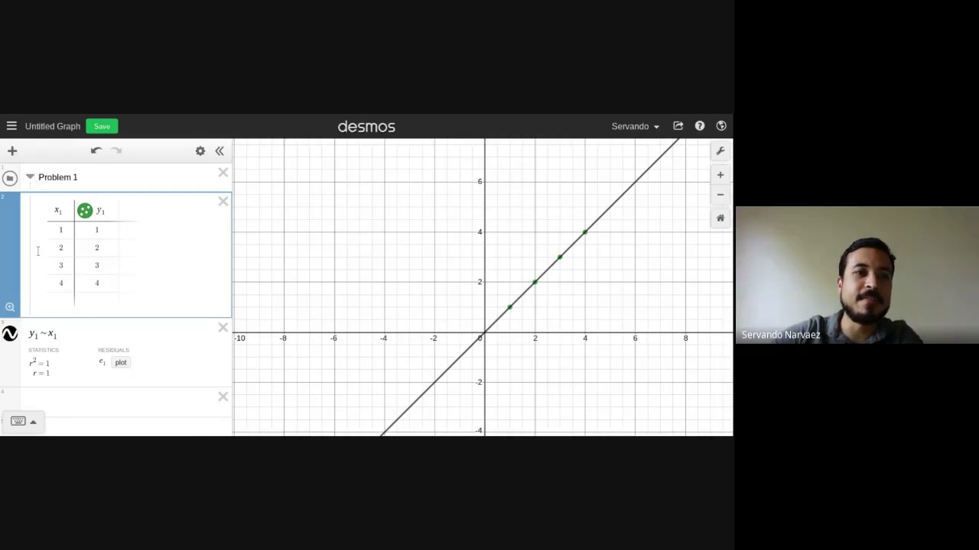
left_click(30, 178)
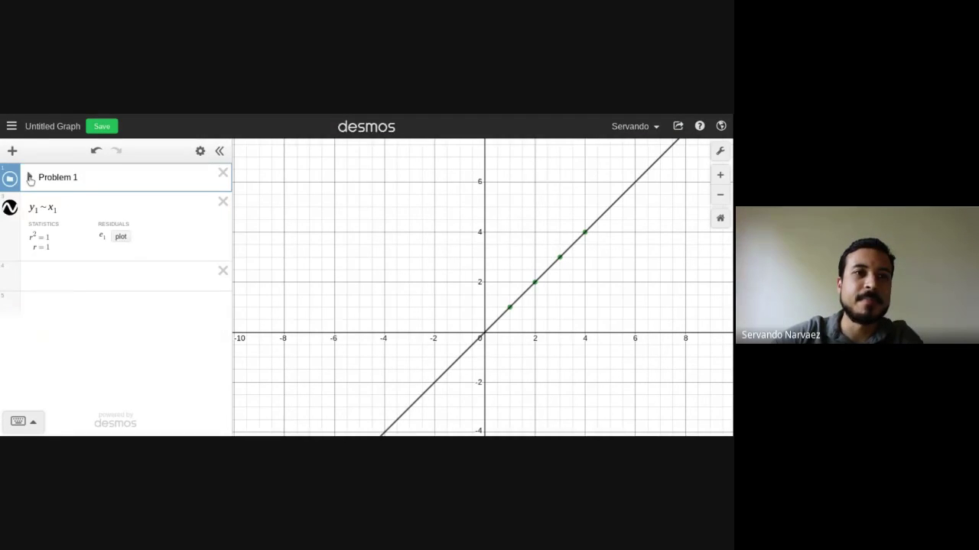
left_click(29, 178)
- Place the y₁ ~ x₁ regression inside the Problem 1 folder below the table, and collapse and expand the folder
left_click(15, 350)
left_click_drag(16, 350, 21, 339)
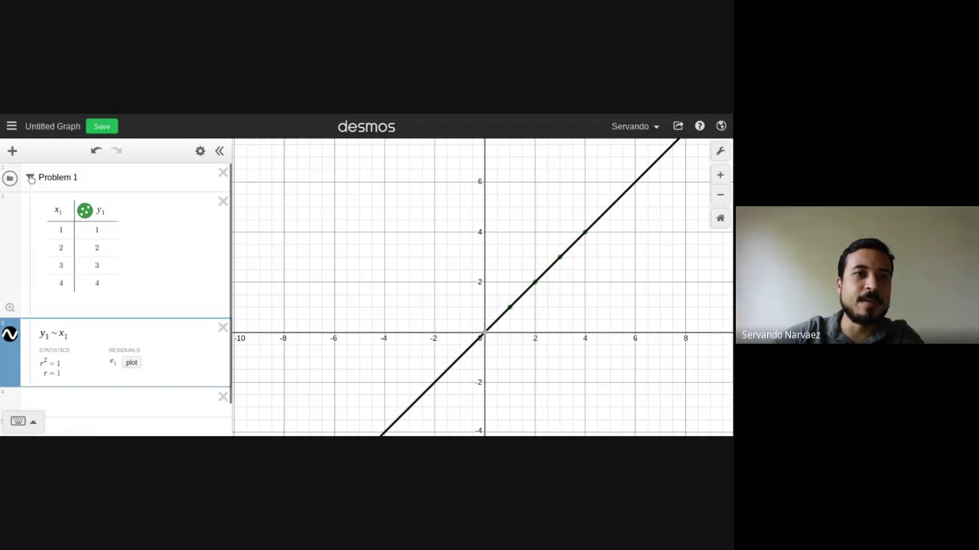
mouse_move(6, 361)
left_mouse_down()
mouse_move(10, 373)
mouse_move(13, 355)
mouse_move(15, 369)
mouse_move(13, 344)
left_mouse_up()
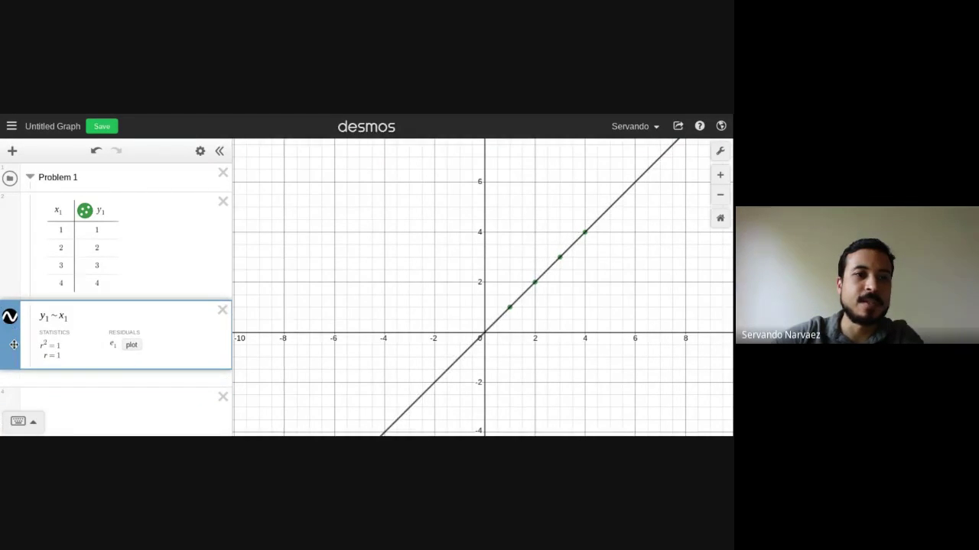
left_click(31, 176)
left_click(31, 176)
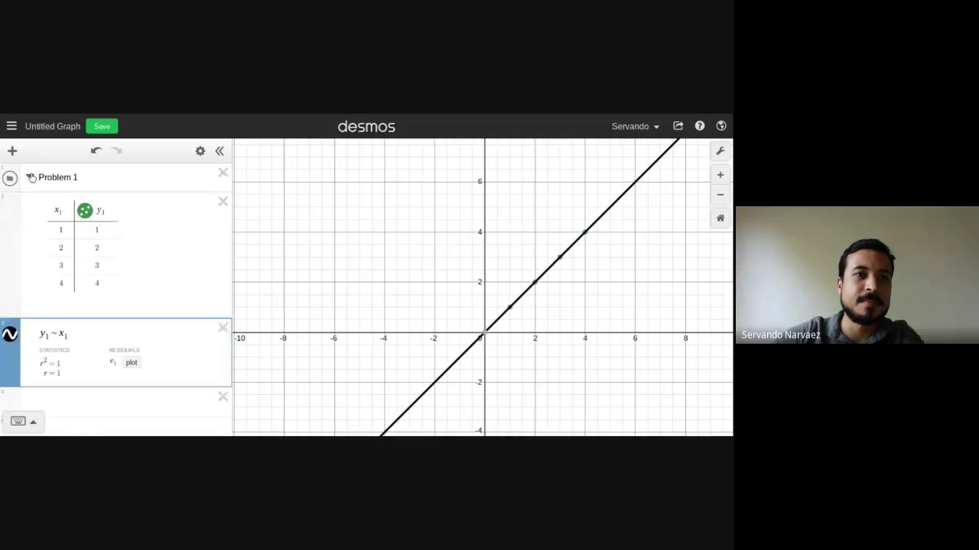
- Take the y₁ ~ x₁ regression out of the Problem 1 folder, test the folder's collapsing, and put the regression back inside
left_click_drag(4, 358, 6, 369)
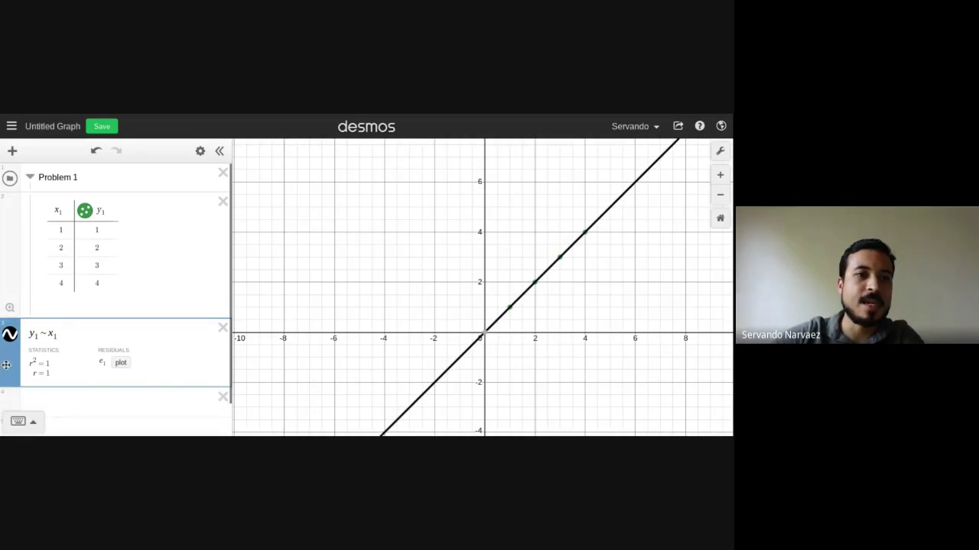
left_click(30, 177)
left_click(30, 177)
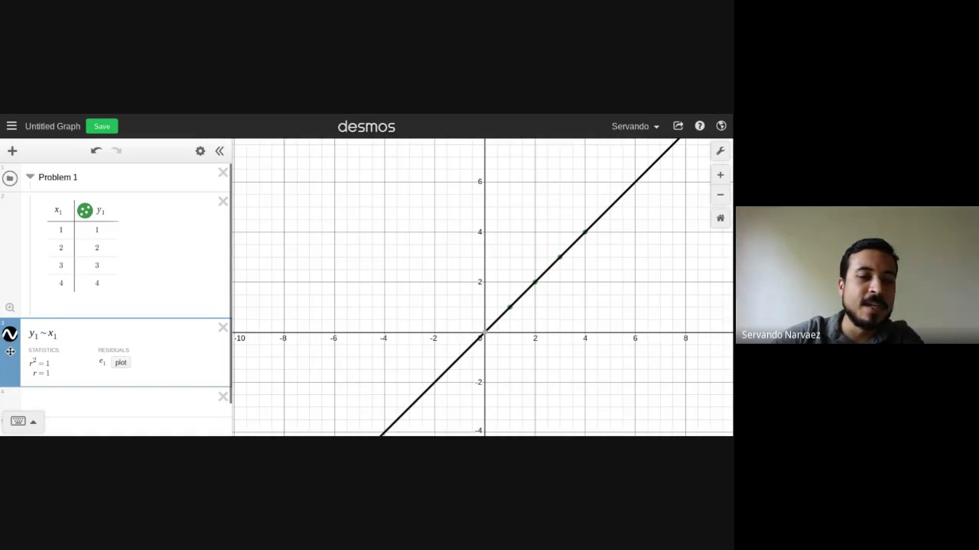
left_click_drag(10, 351, 12, 341)
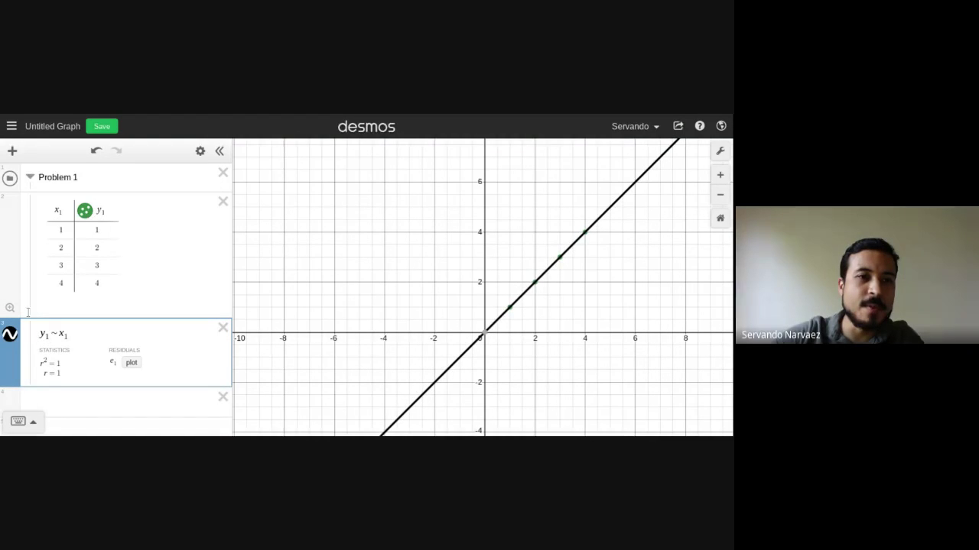
left_click_drag(12, 363, 9, 348)
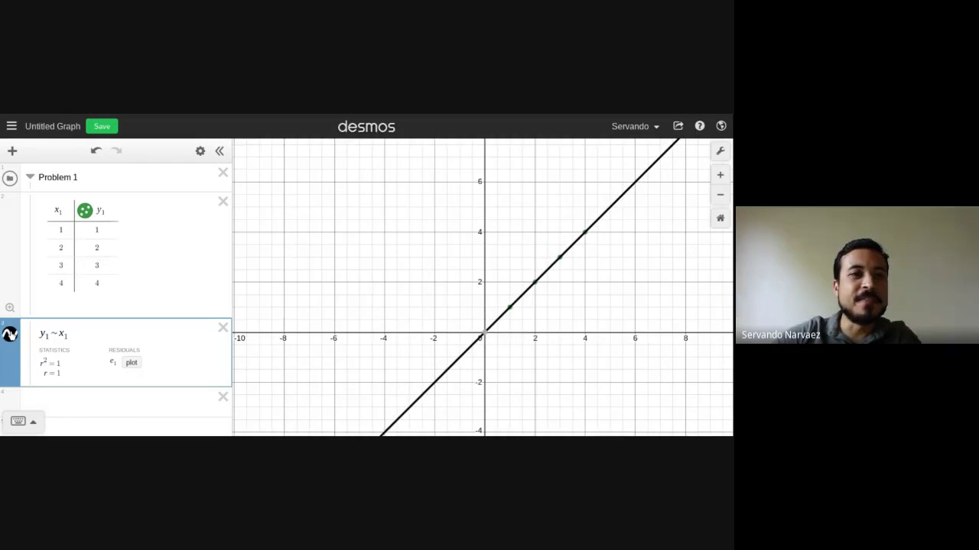
- Hide the regression line and fit the graph view to the table's points
left_click(10, 334)
scroll(518, 280, "up", 3)
scroll(524, 300, "down", 8)
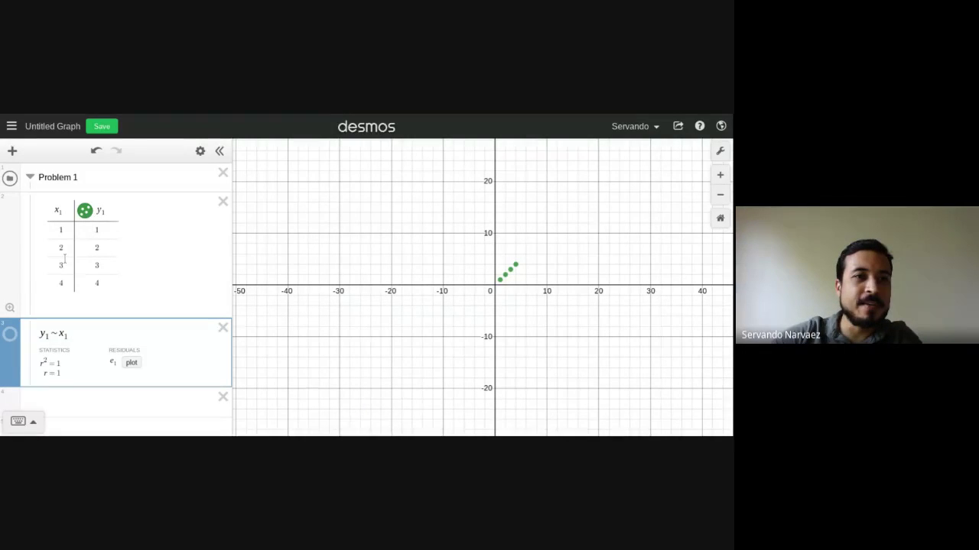
left_click(10, 308)
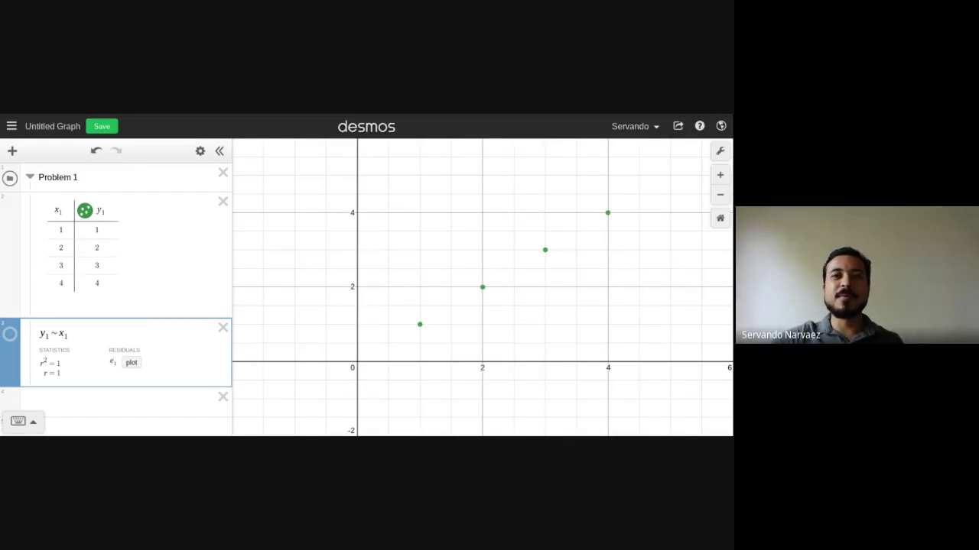
- Refit the graph to the table's points after zooming in closely, and restore the default viewport
left_click(720, 176)
left_click(719, 176)
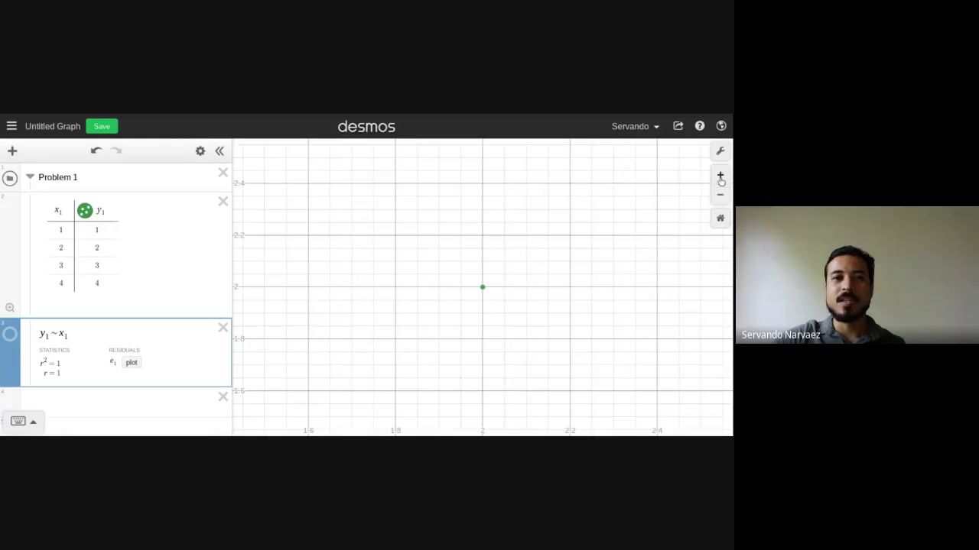
left_click(10, 308)
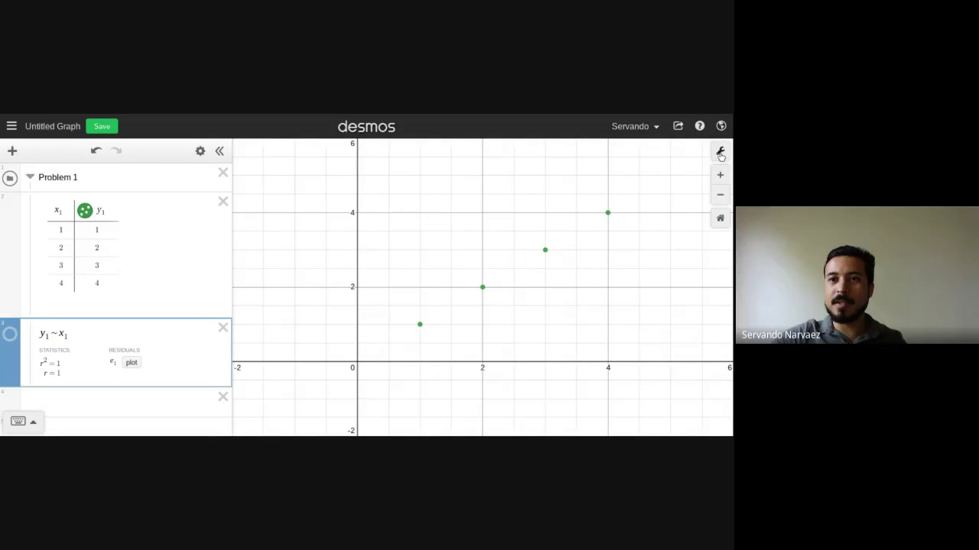
left_click(721, 219)
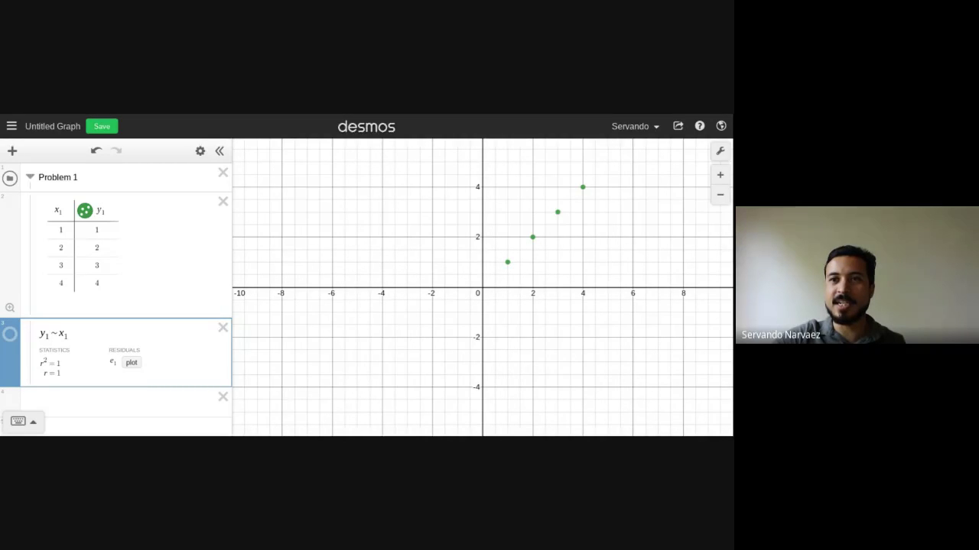
- Try Projector Mode in the graph settings and turn it back off
left_click(720, 153)
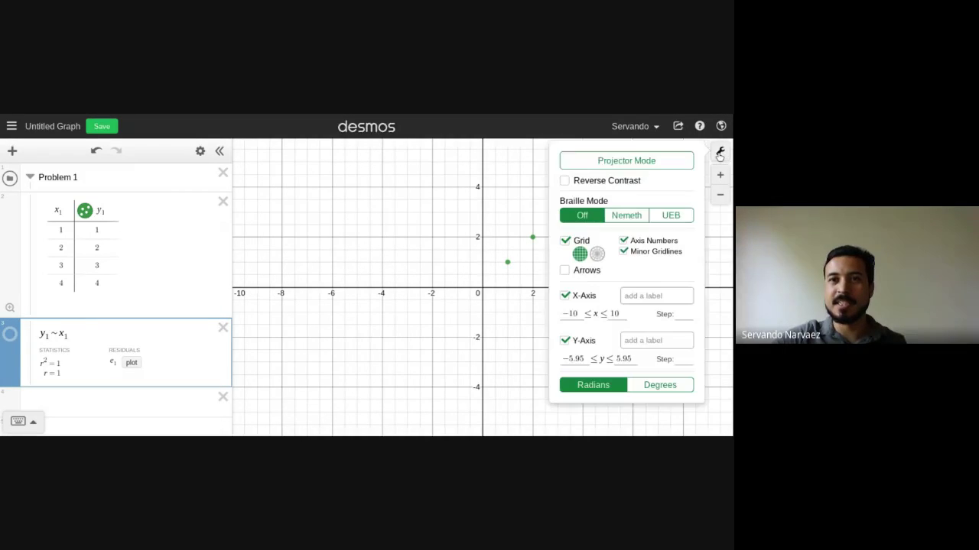
left_click(625, 162)
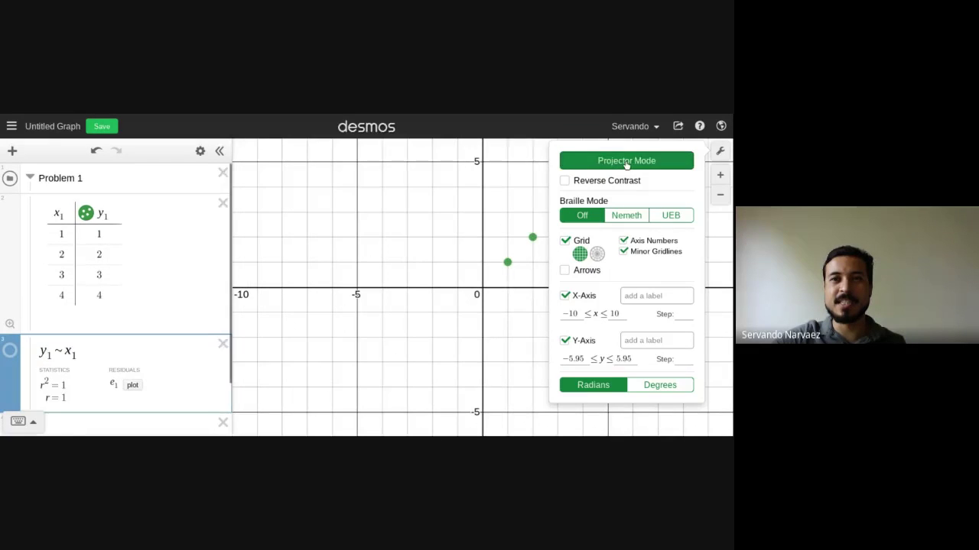
left_click(626, 162)
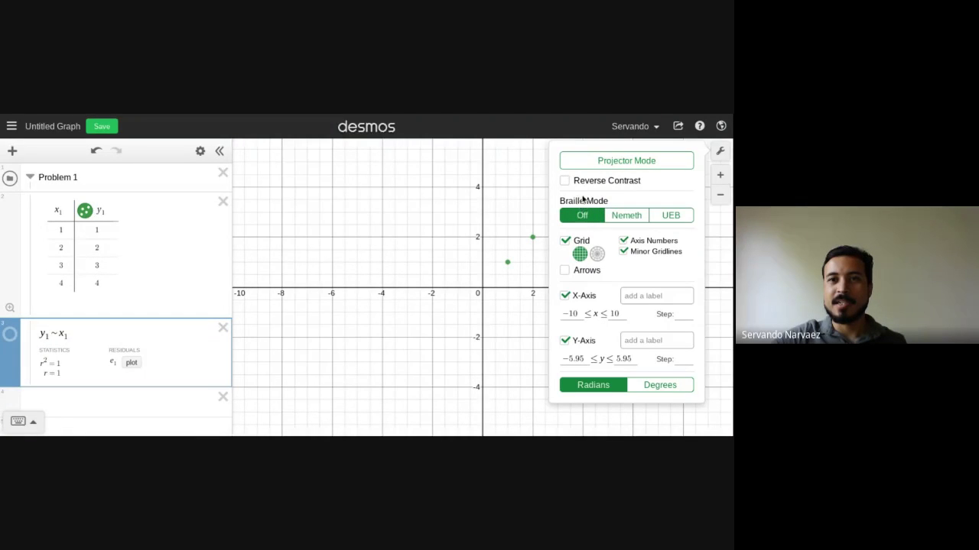
- Try the polar grid and the axis arrows, returning to the rectangular grid without arrows
left_click(596, 254)
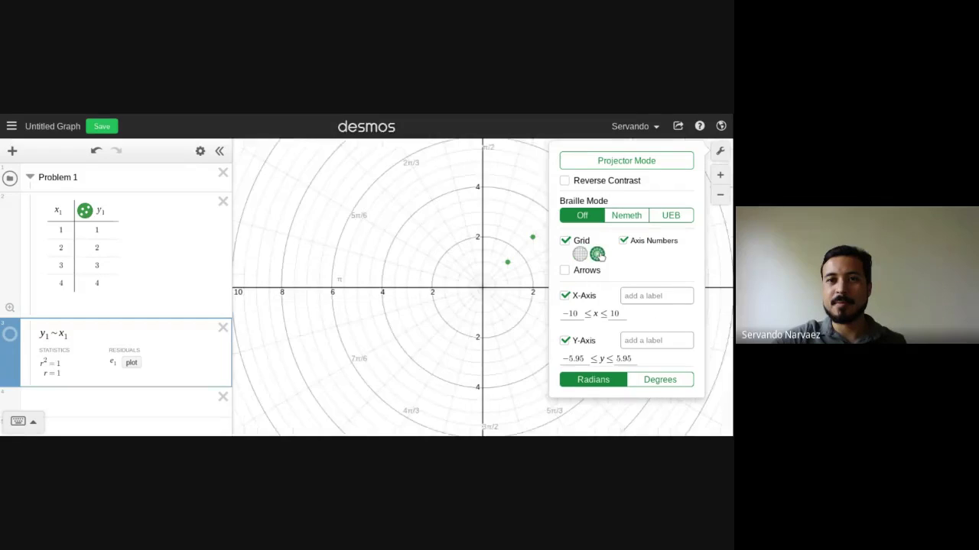
left_click(580, 255)
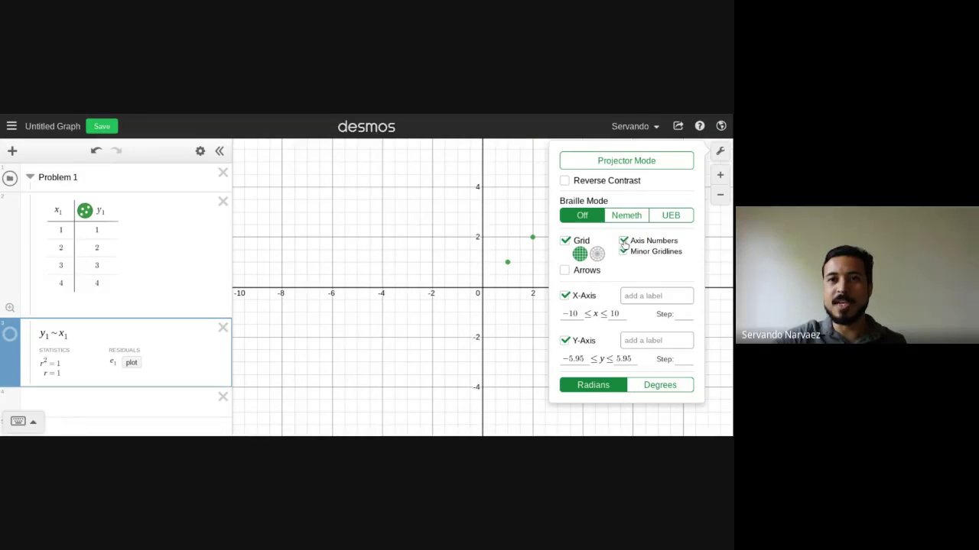
left_click(564, 271)
left_click(564, 270)
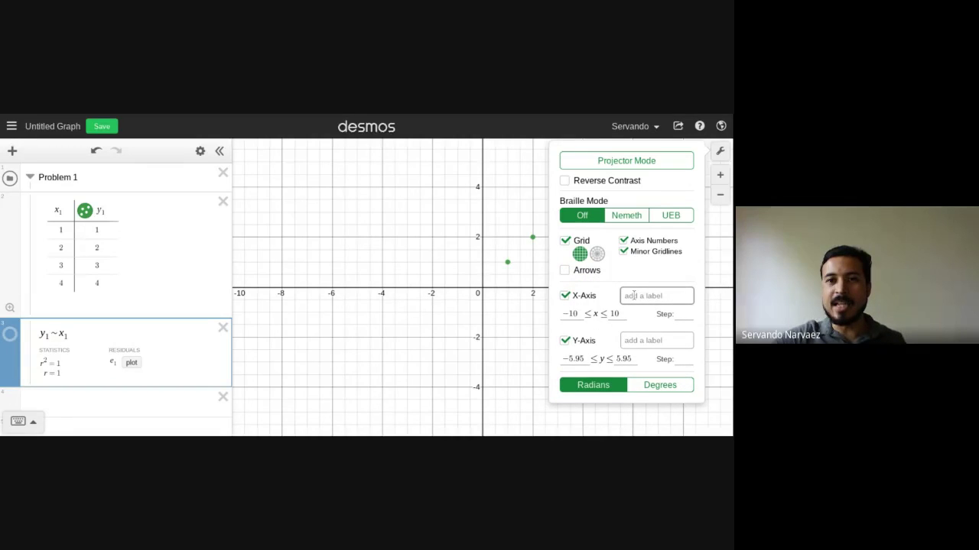
- Label the x-axis "Time" and clear that label again
left_click(642, 297)
type("Time")
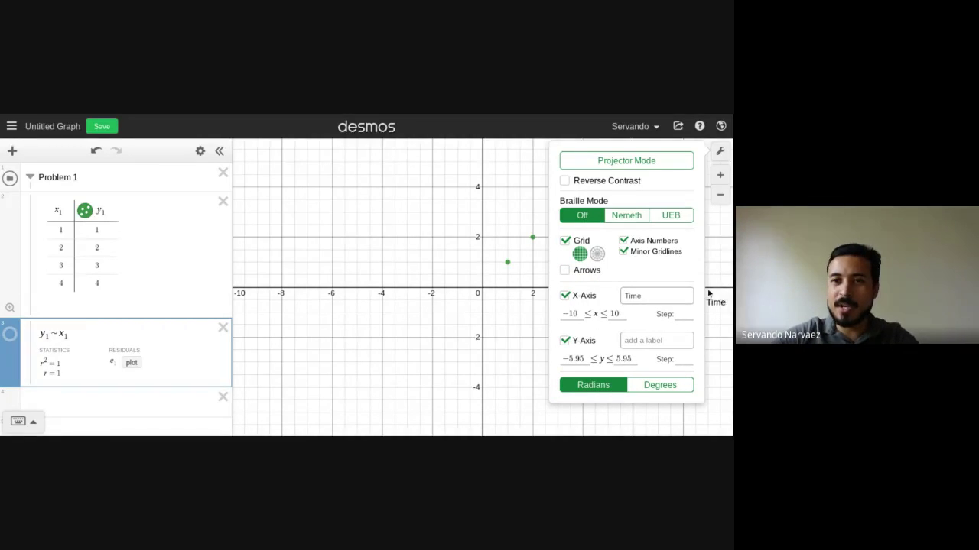
left_click_drag(650, 297, 616, 301)
key("BackSpace")
- Switch the angle unit to degrees and back to radians, and close the graph settings
left_click(658, 387)
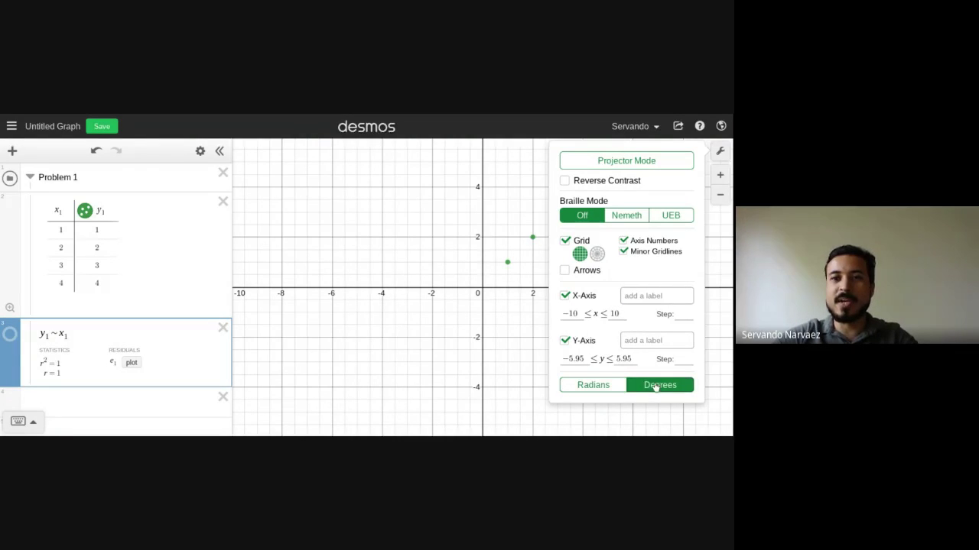
left_click(604, 387)
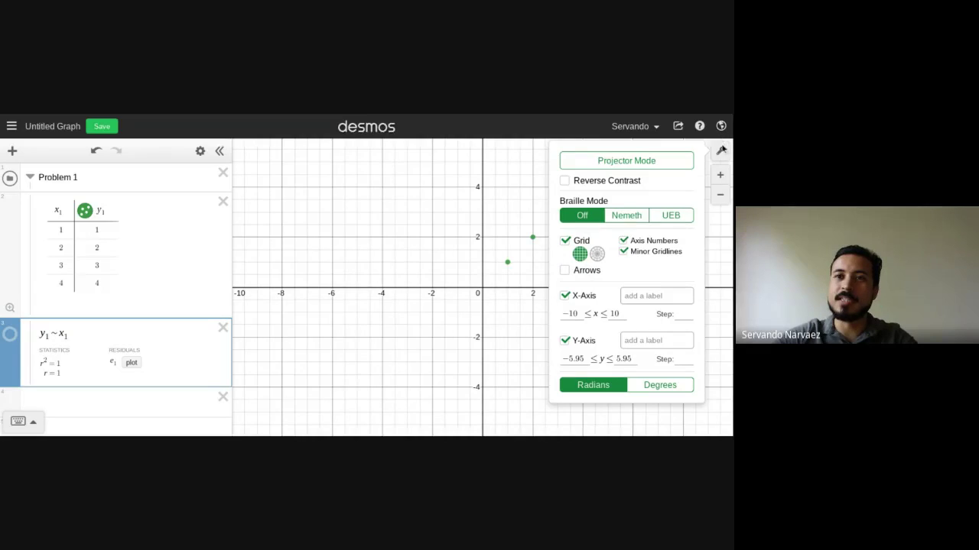
left_click(714, 156)
- Collapse the Problem 1 folder and add an empty note on the line below it
scroll(35, 325, "down", 2)
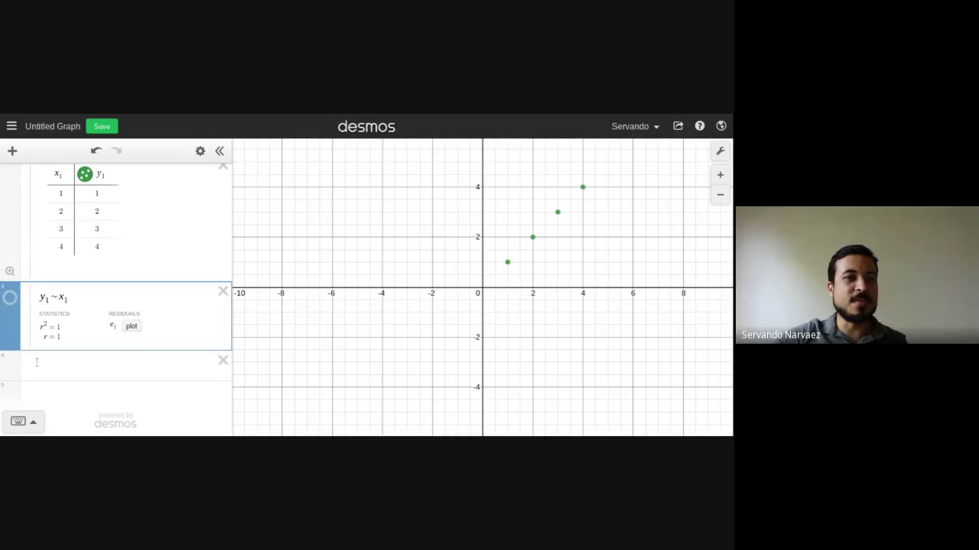
scroll(17, 200, "up", 2)
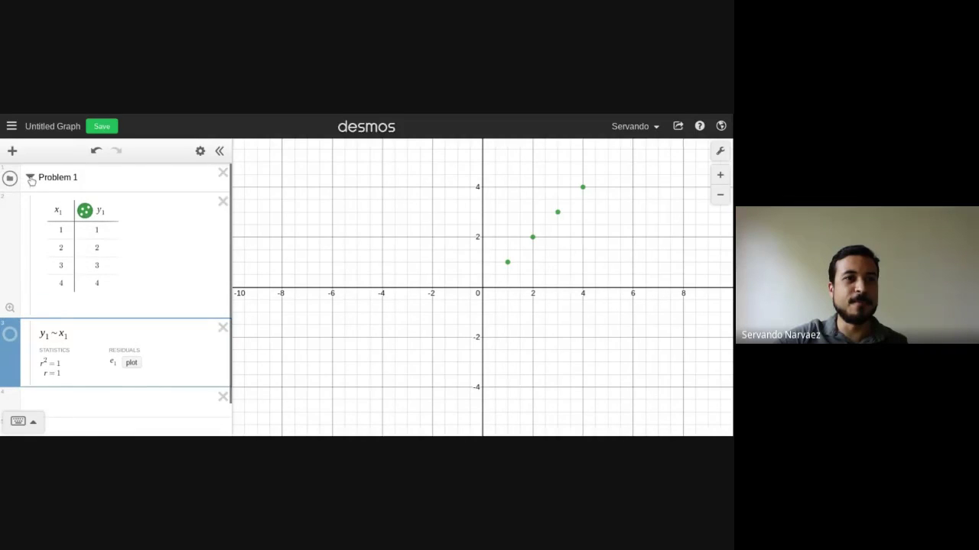
left_click(29, 176)
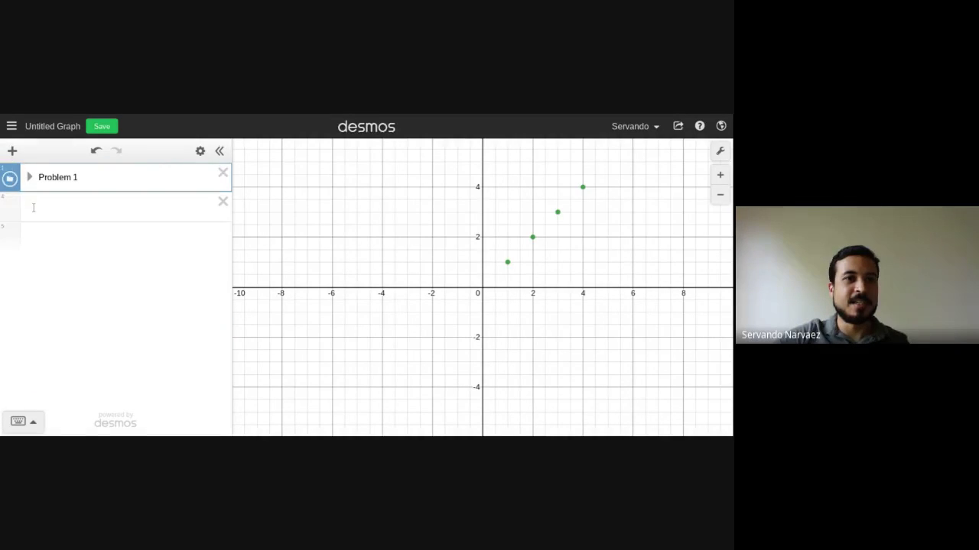
left_click(34, 208)
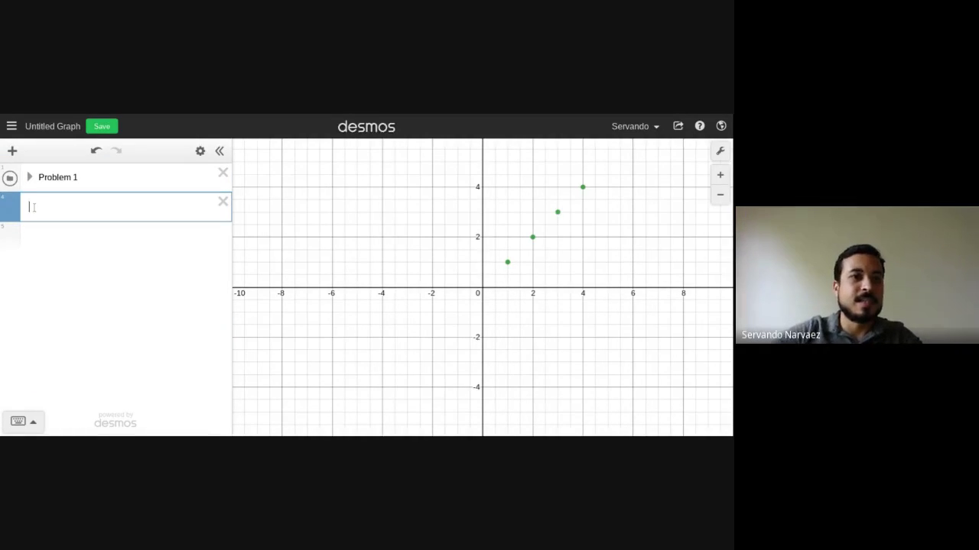
left_click(12, 151)
left_click(35, 204)
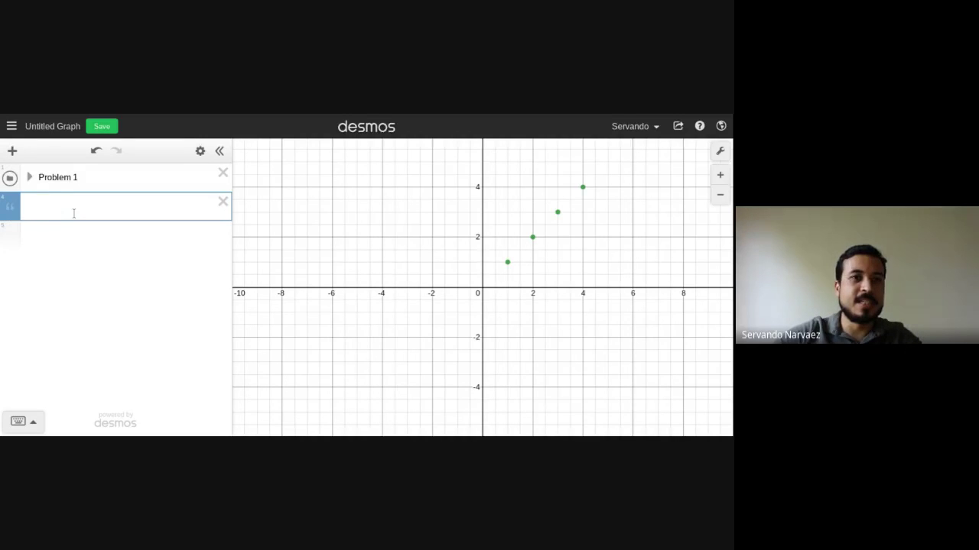
- Write "Domain" in the note and add two empty expression lines below it
type("P")
type("omain")
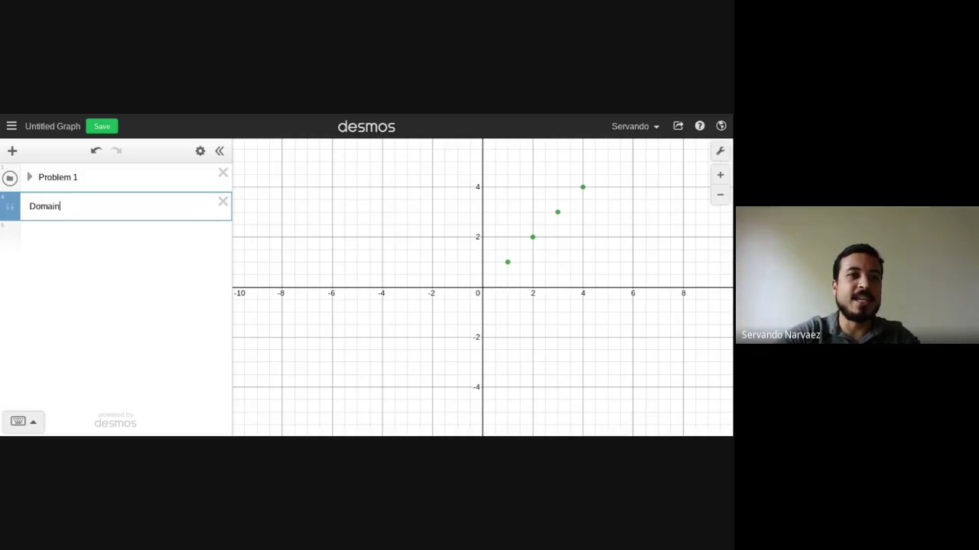
key("Return")
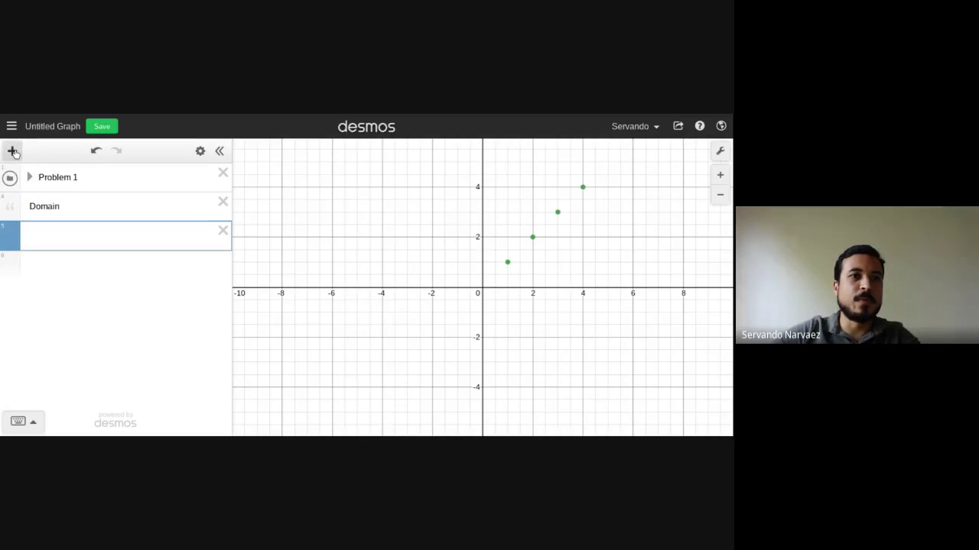
left_click(11, 150)
left_click(35, 191)
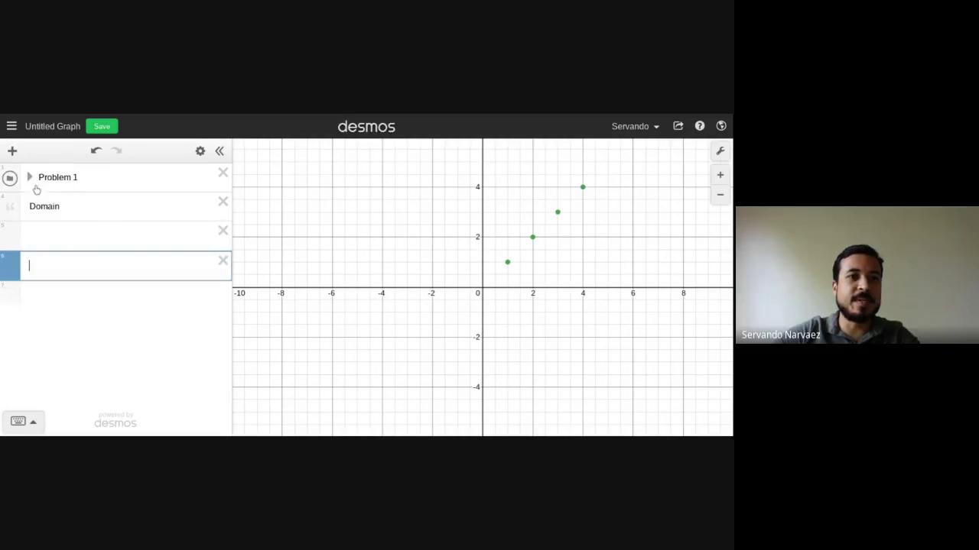
- Enter the equation y = 2x + 3 on the first line below the Domain note
left_click(102, 233)
type("f")
key("BackSpace")
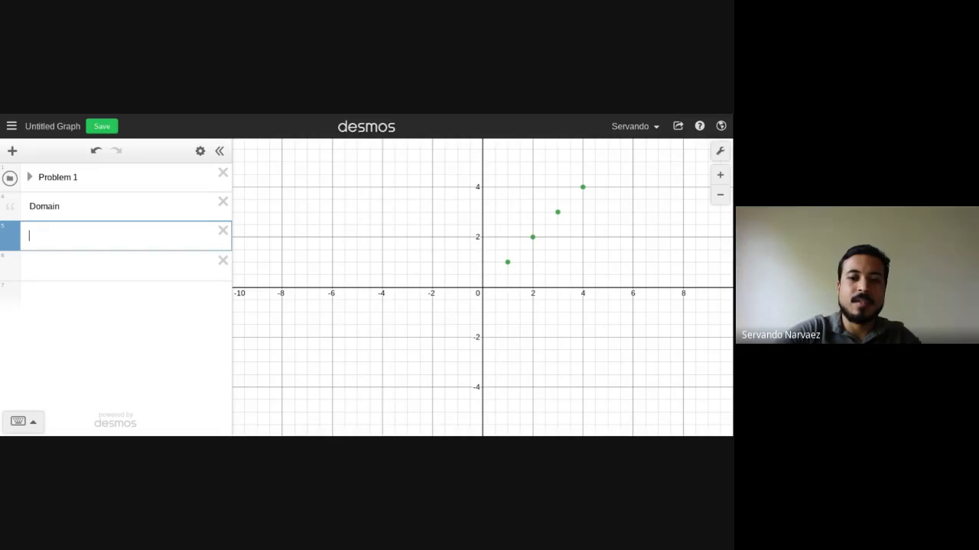
type("y =")
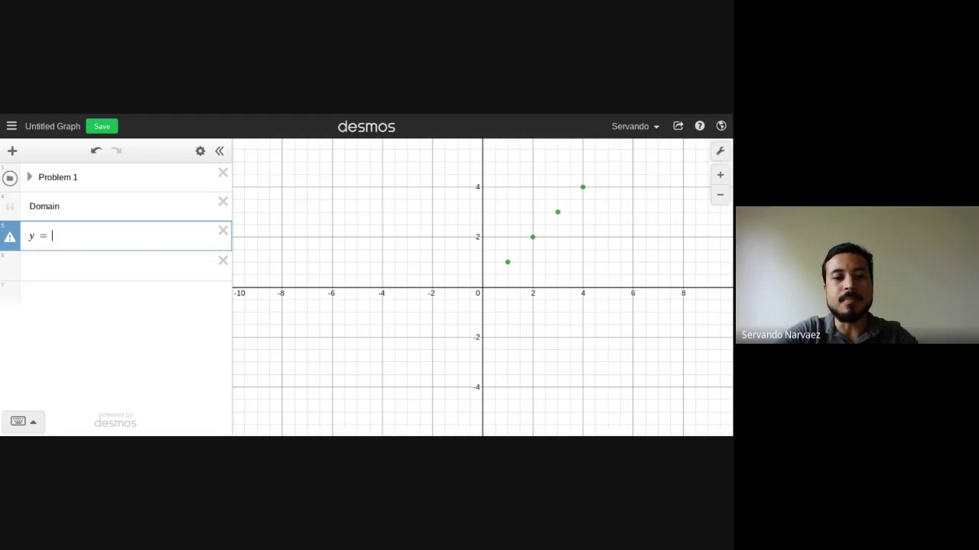
type("2x + 3")
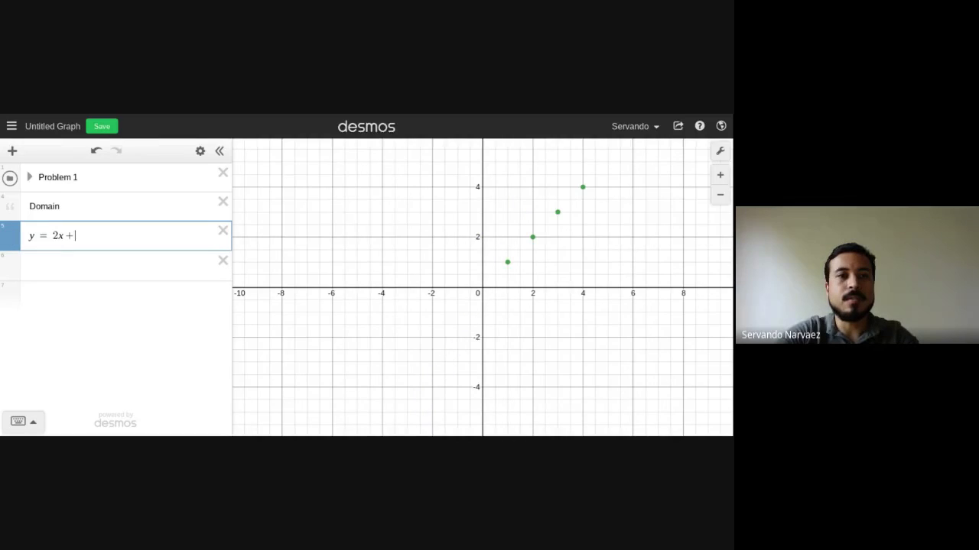
left_click_drag(390, 247, 356, 348)
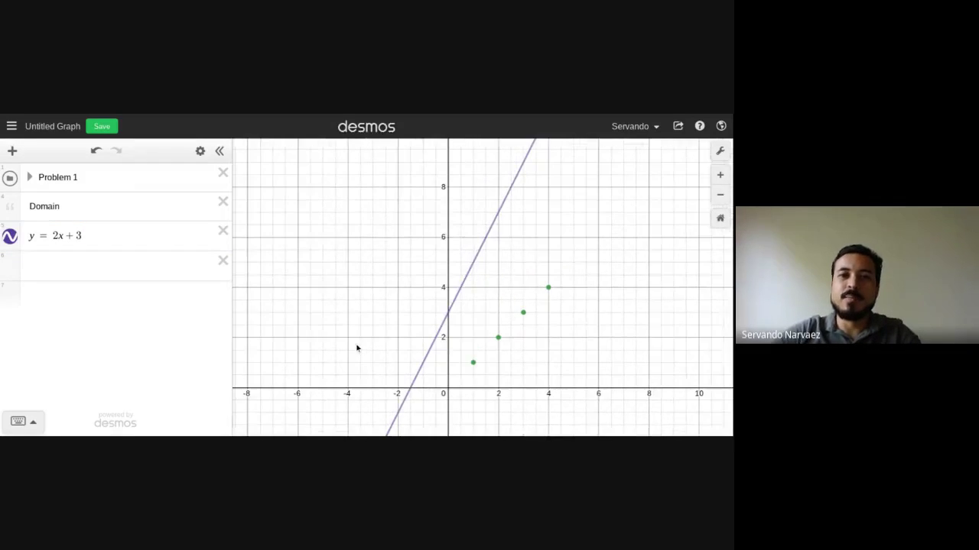
- Restrict the line's domain by rewriting the equation as y = {x ≥ 0: 2x + 3}
left_click(98, 232)
left_click(52, 236)
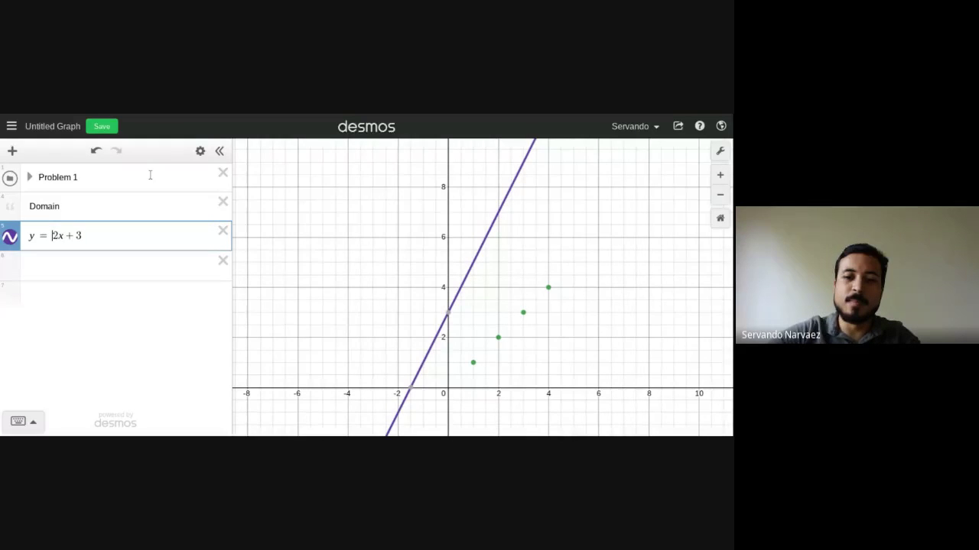
type("{")
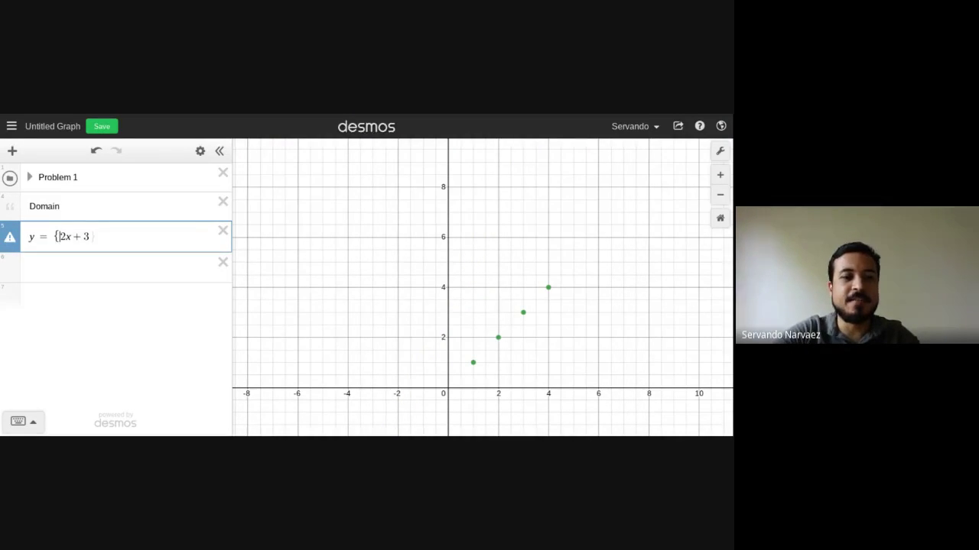
type("x ")
type(">")
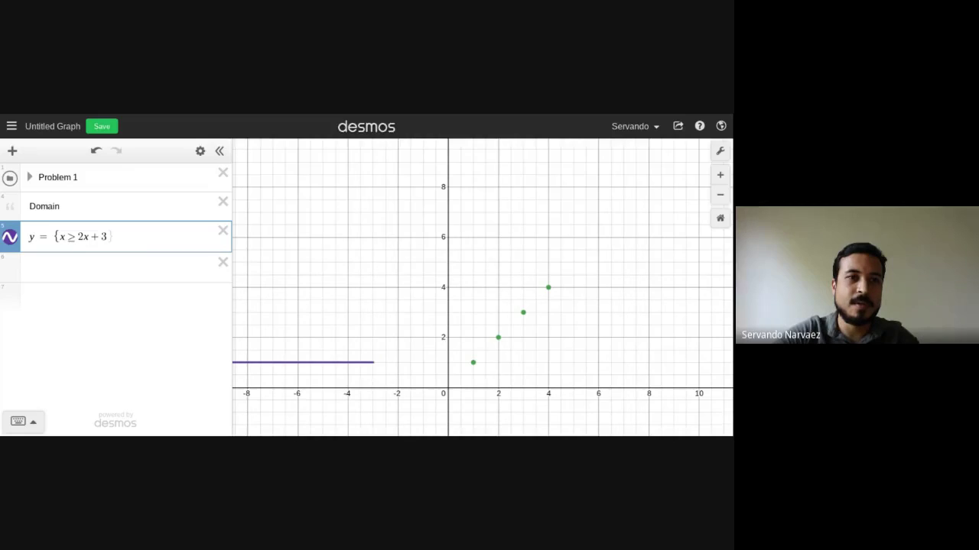
key("BackSpace")
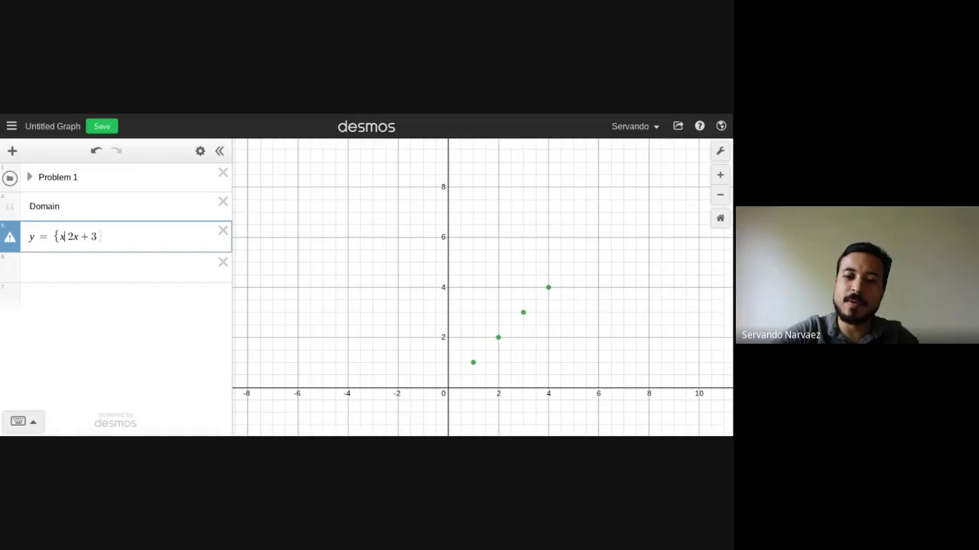
type(">")
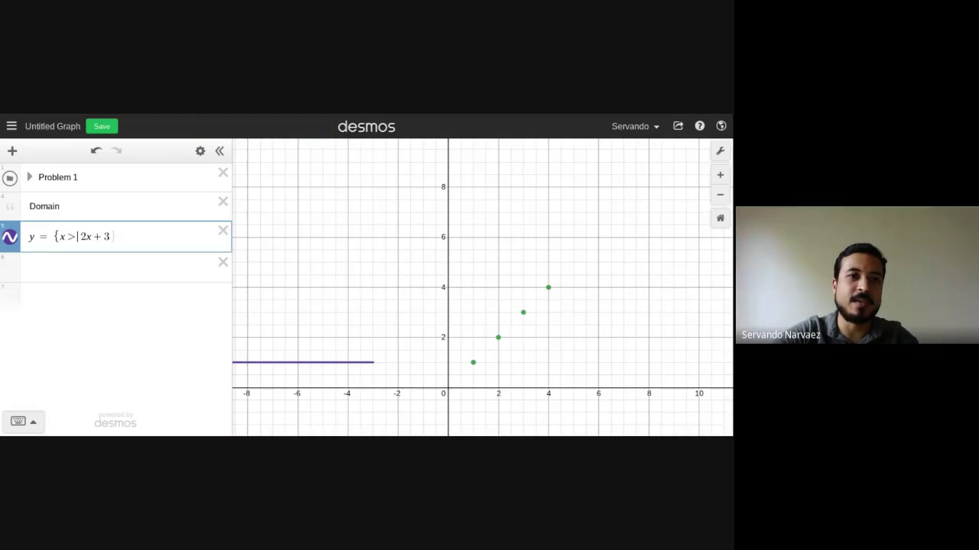
type("0")
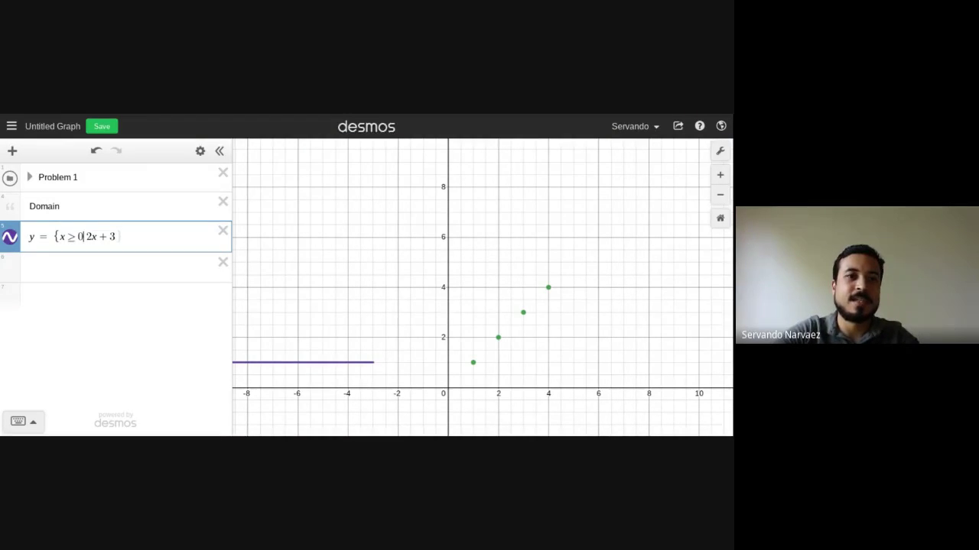
type(":")
left_click(125, 236)
type("}")
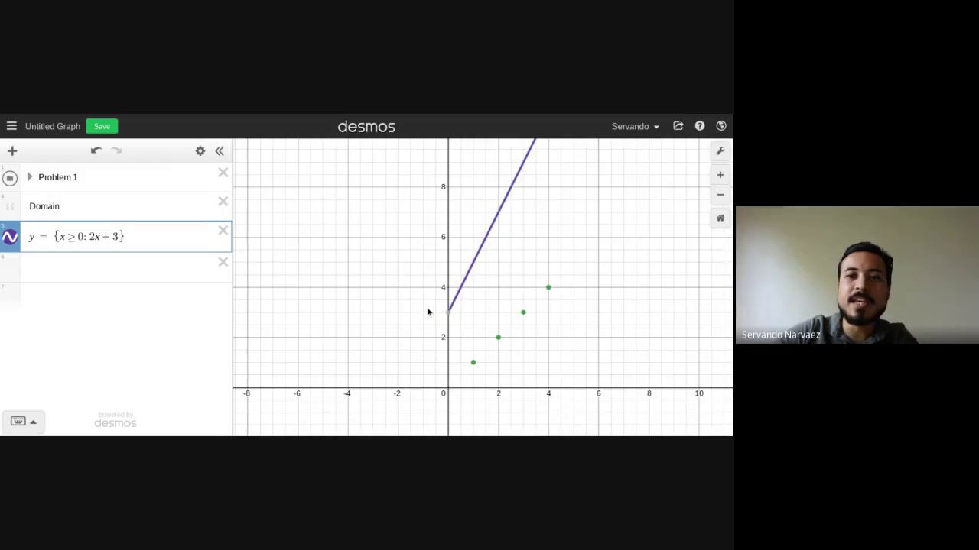
- Examine the graph of the restricted line around its starting point and over a wider range
left_click(506, 273)
scroll(520, 258, "down", 5)
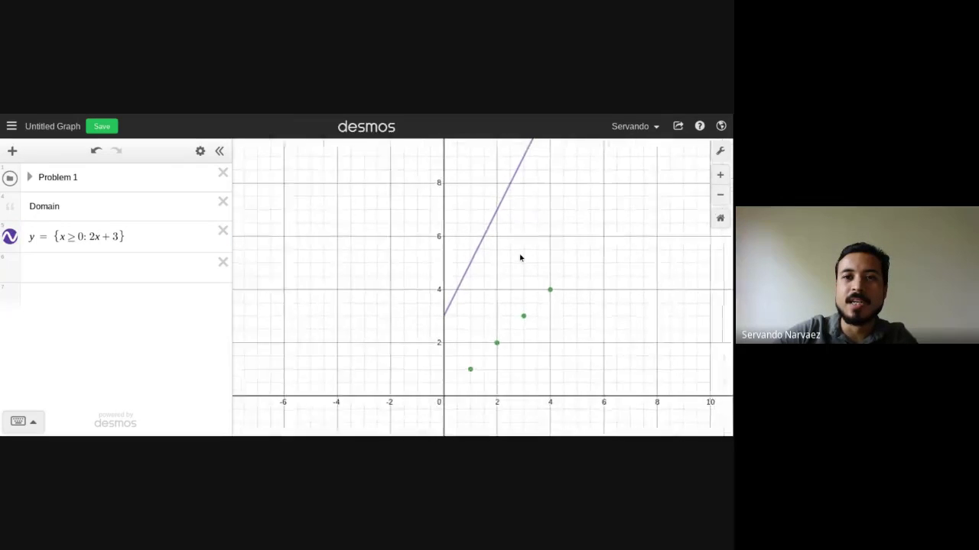
left_click_drag(494, 288, 459, 303)
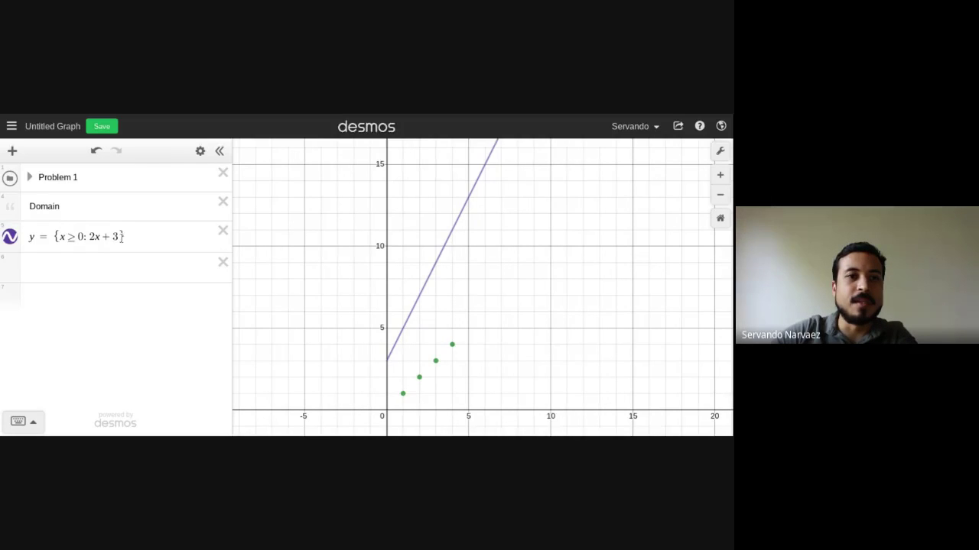
left_click(120, 237)
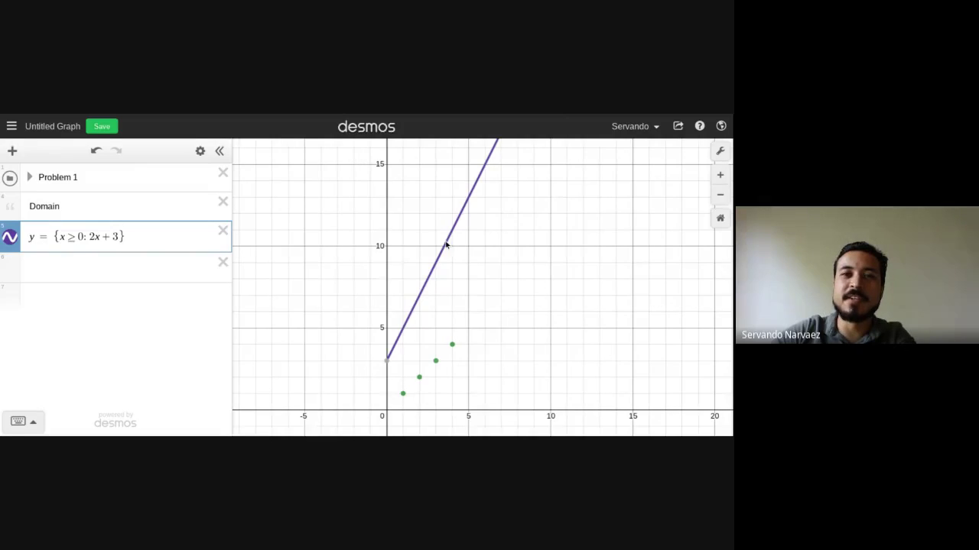
scroll(313, 260, "down", 2)
scroll(313, 262, "down", 2)
left_click_drag(313, 263, 345, 267)
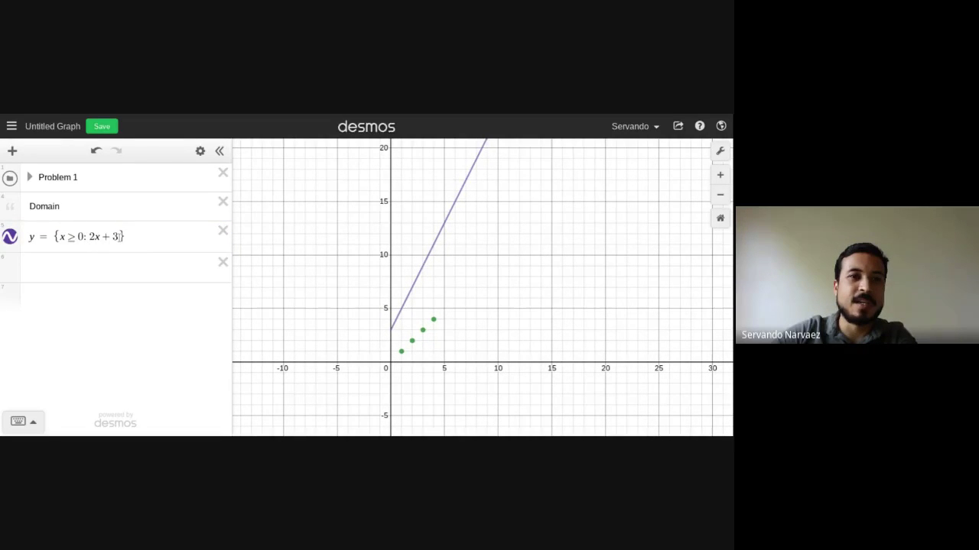
- Make the function piecewise by adding the piece x^2 + 2 for the domain -2 < x < 0
left_click(117, 237)
type(",")
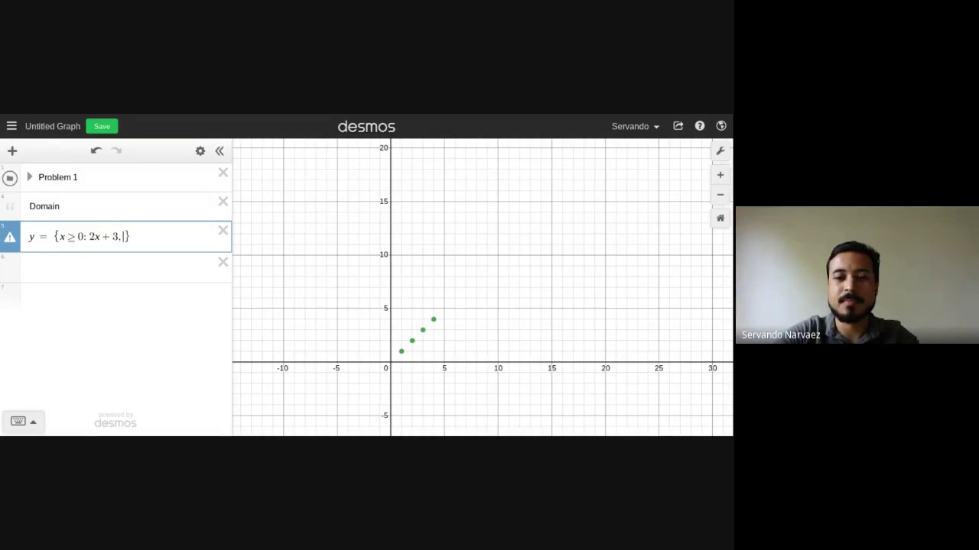
type("-2<")
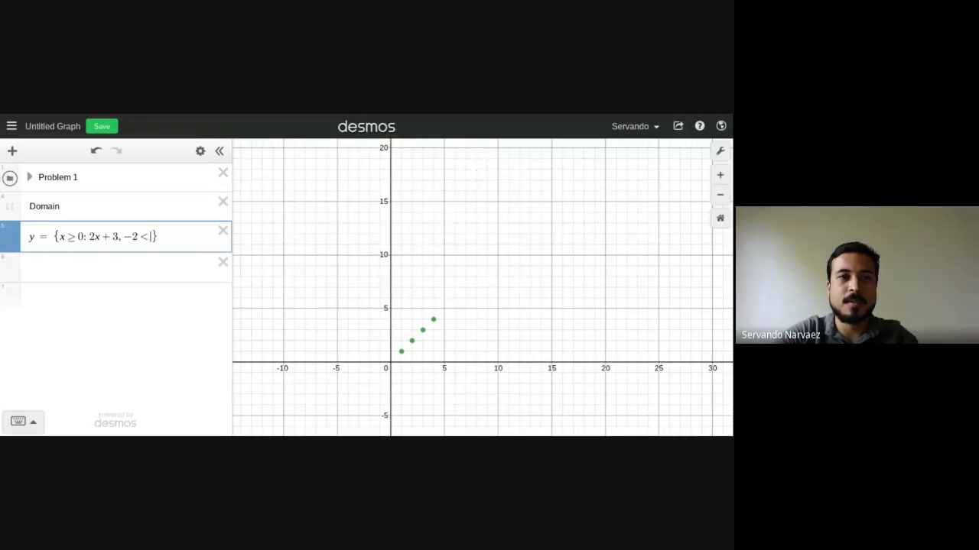
type("x<")
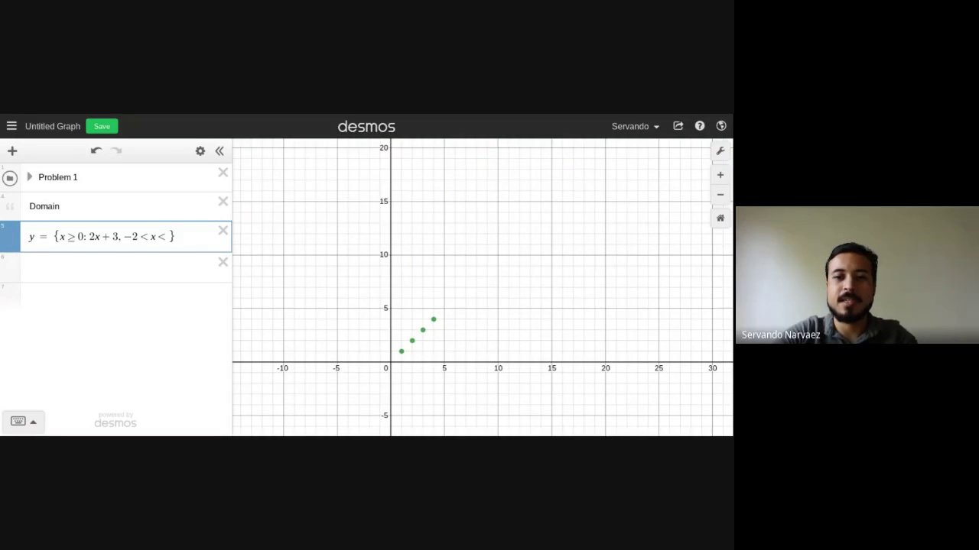
type("0")
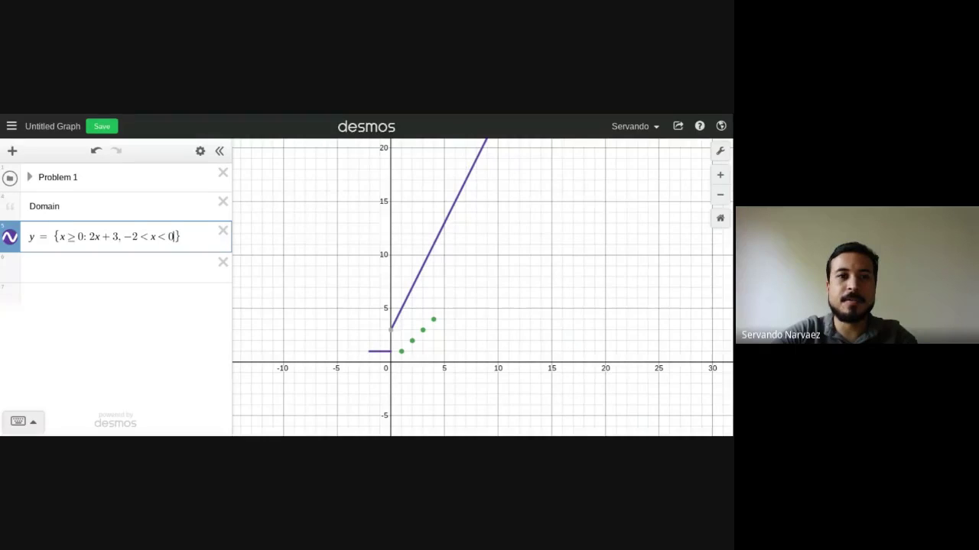
type(":")
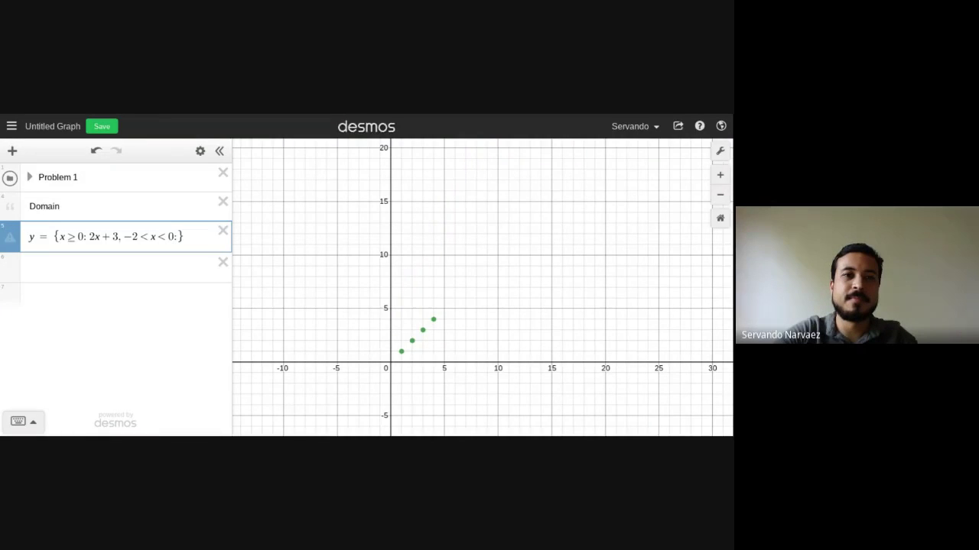
type("x^2")
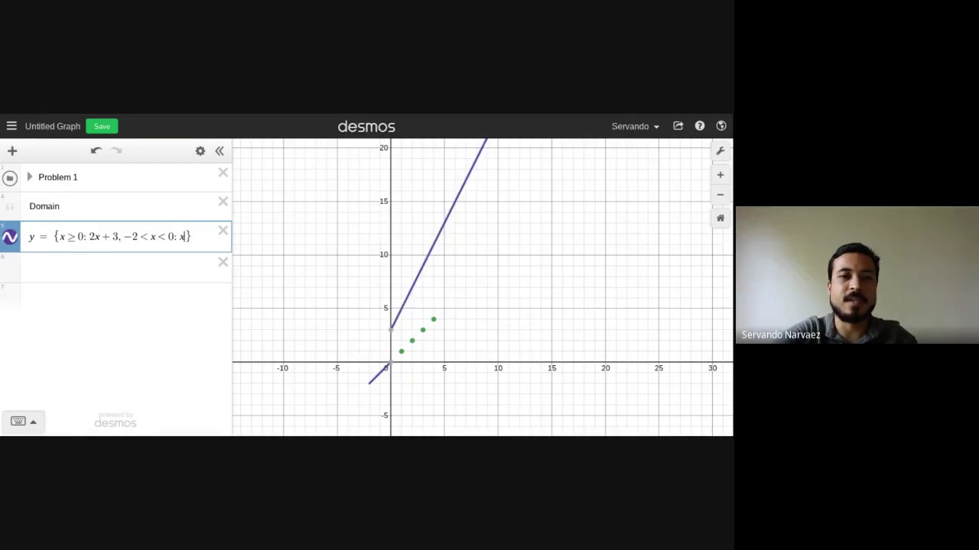
key("Right")
type("+3")
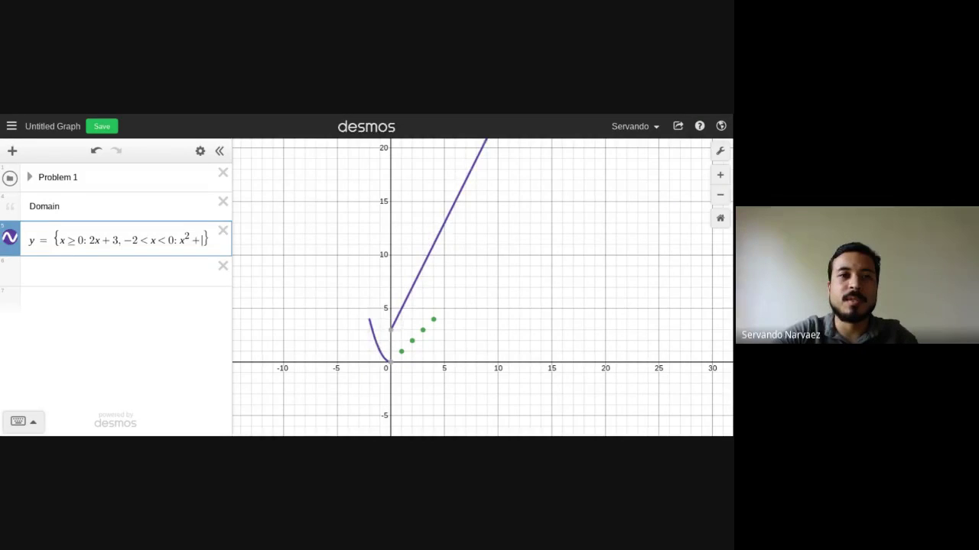
key("BackSpace")
type("2")
- Set the lower bound of the quadratic piece's domain to -5 and review both pieces and the x ≥ 0 condition
left_click(133, 240)
key("BackSpace")
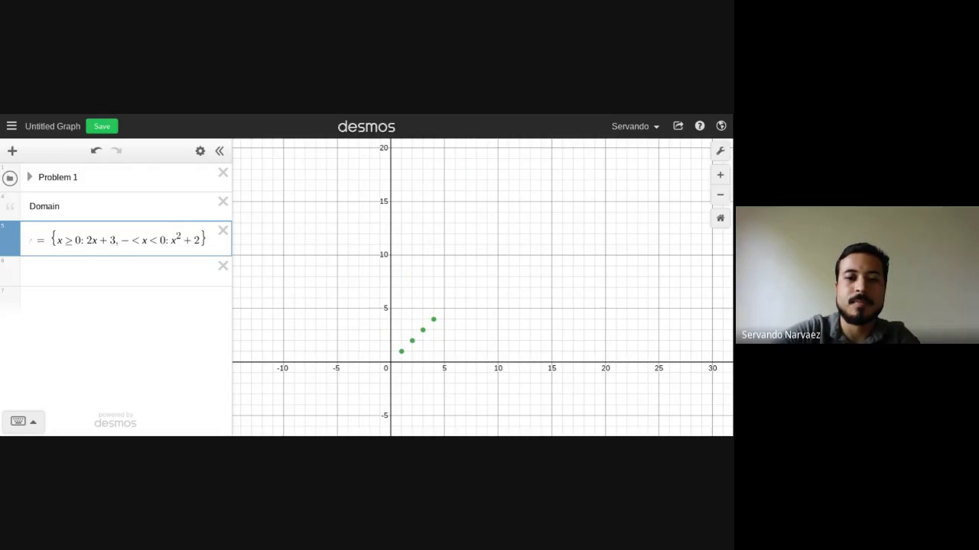
type("5")
left_click_drag(381, 215, 389, 286)
scroll(389, 286, "down", 5)
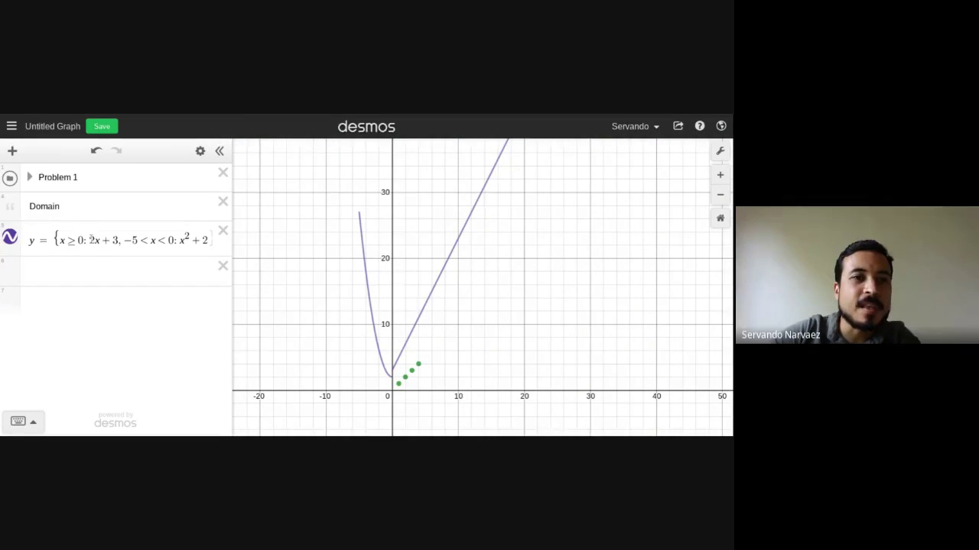
left_click_drag(87, 241, 60, 240)
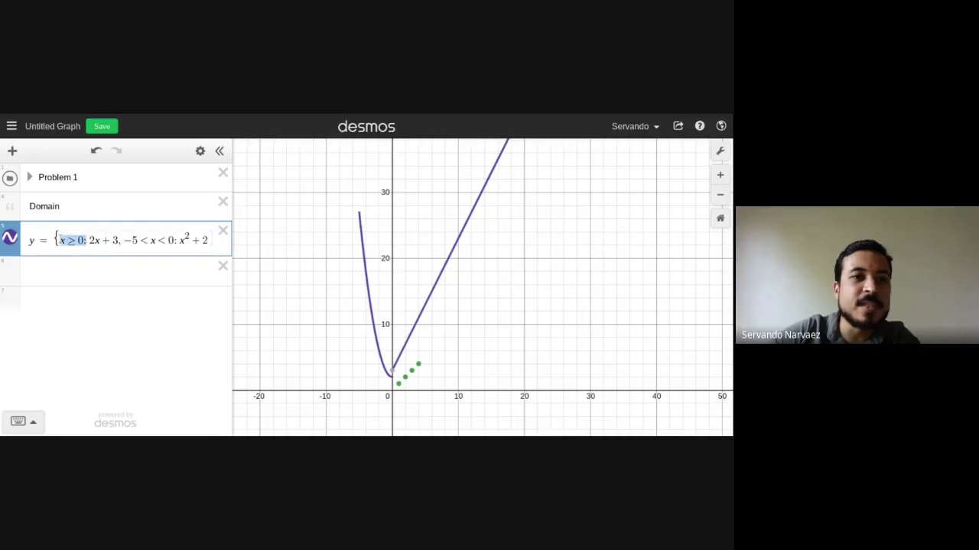
left_click(296, 113)
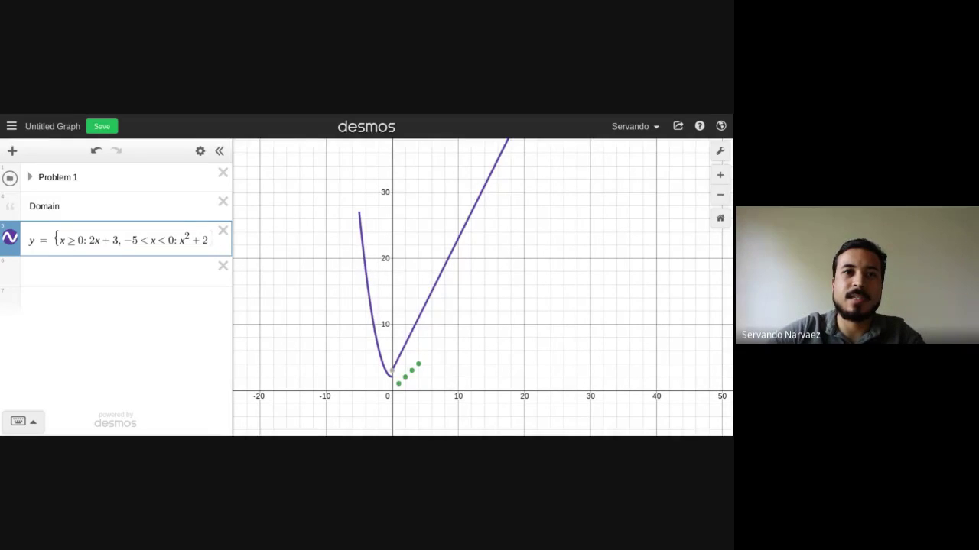
- Go to the Desmos home page, open the teachers' activities, and browse the featured collections and activities
left_click(366, 126)
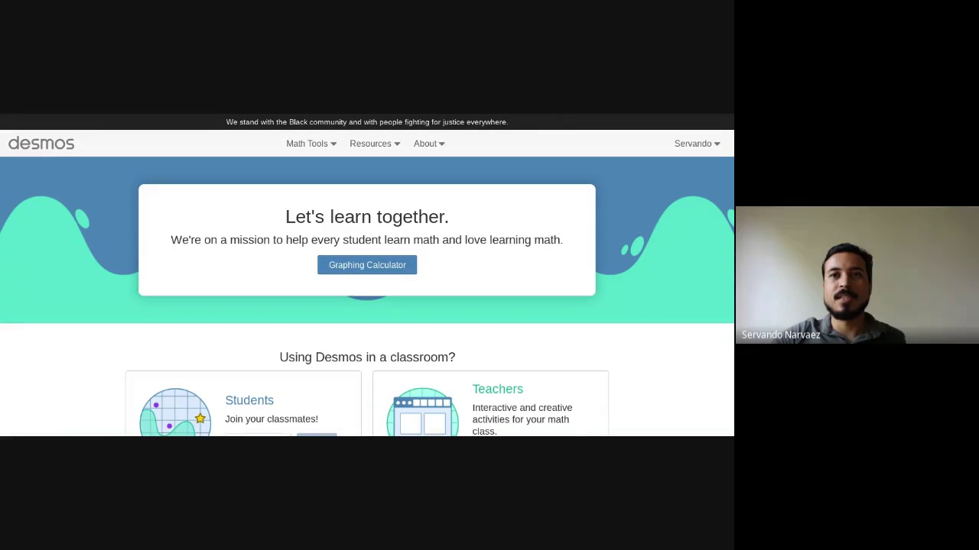
scroll(449, 415, "down", 3)
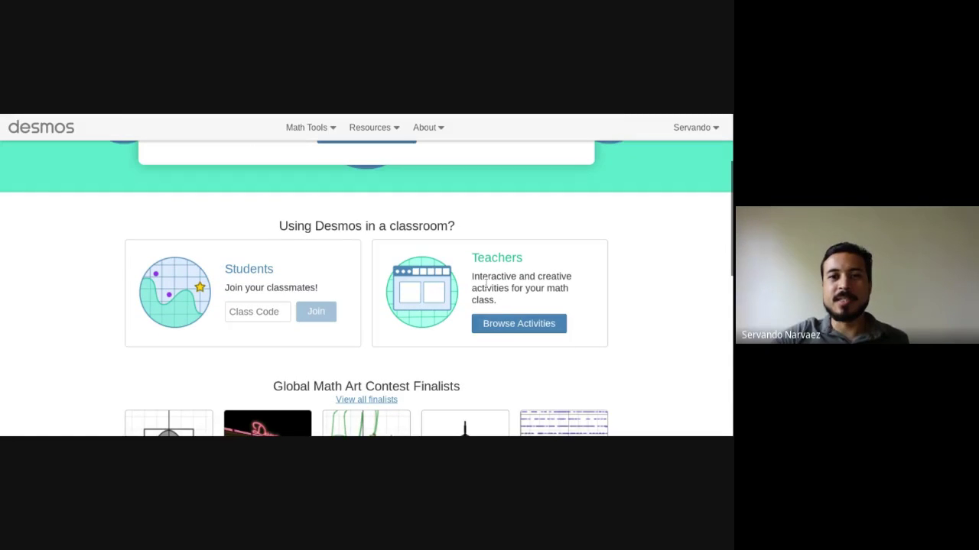
left_click(503, 324)
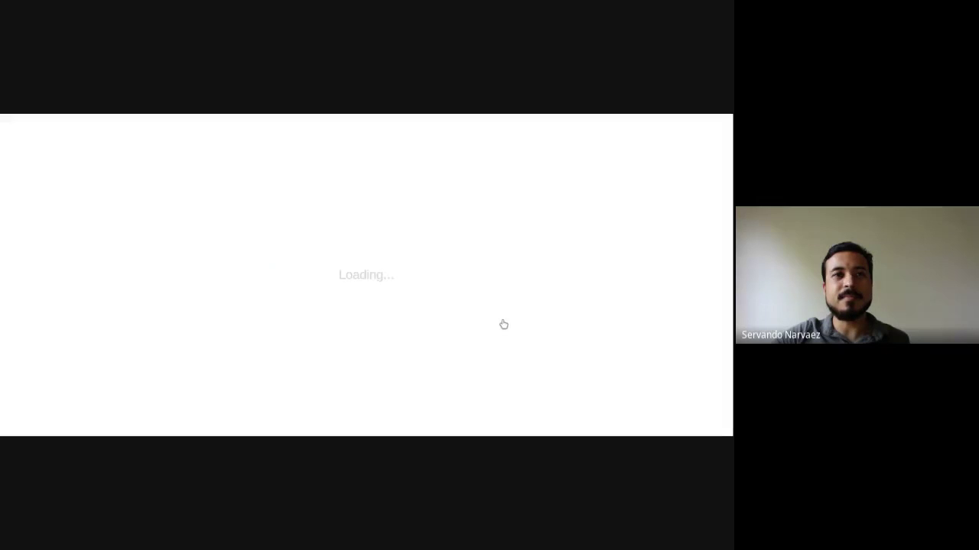
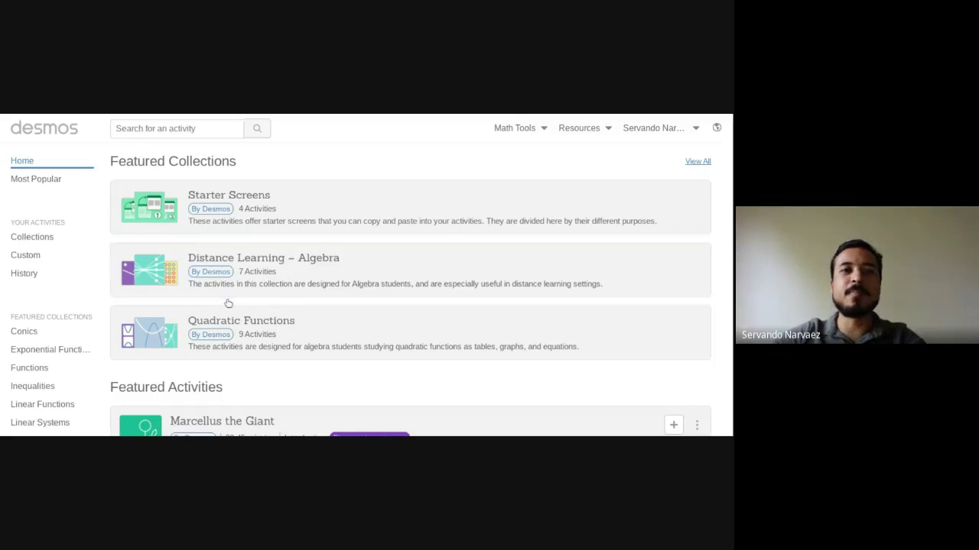
scroll(38, 312, "down", 3)
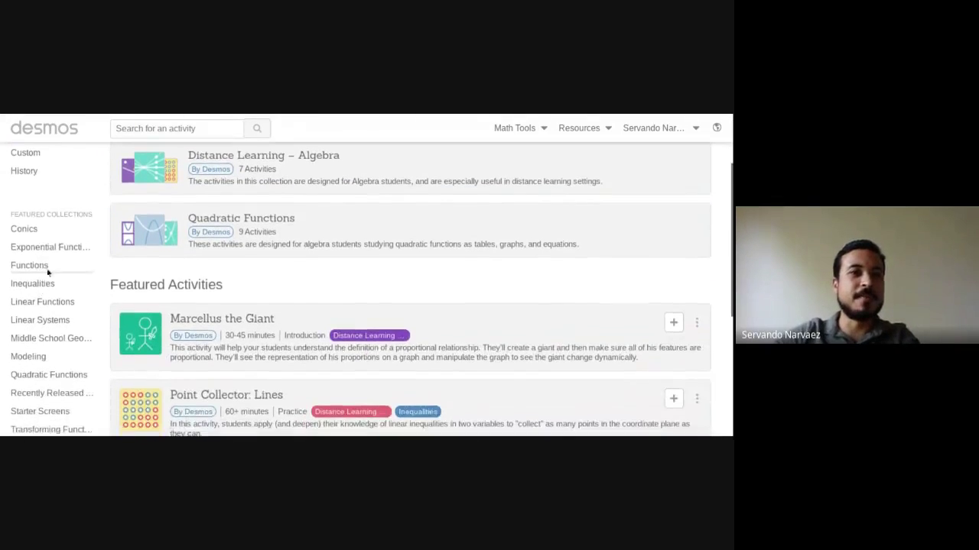
scroll(28, 290, "down", 2)
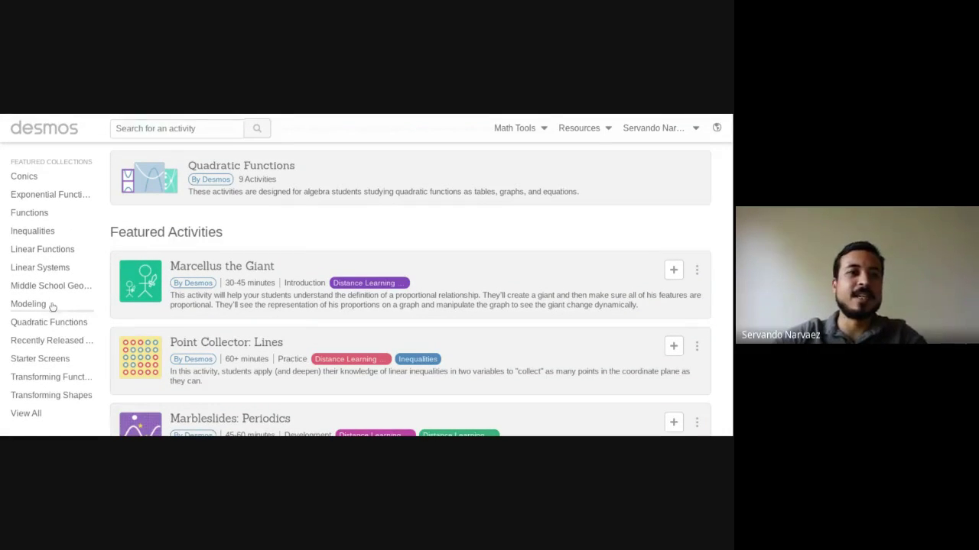
- Open the Linear Functions collection and browse its activities on describing lines, writing equations, and playing and modeling with lines
left_click(36, 253)
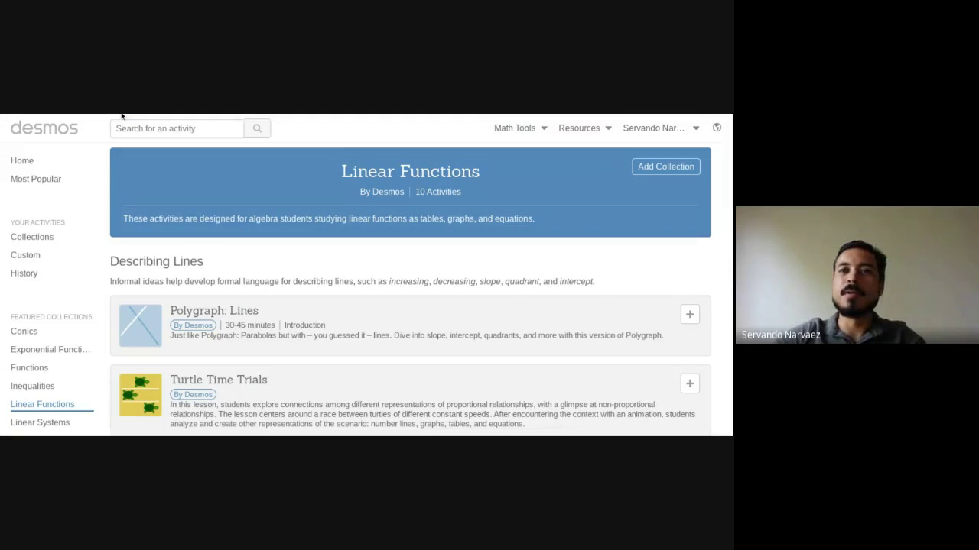
scroll(273, 295, "down", 1)
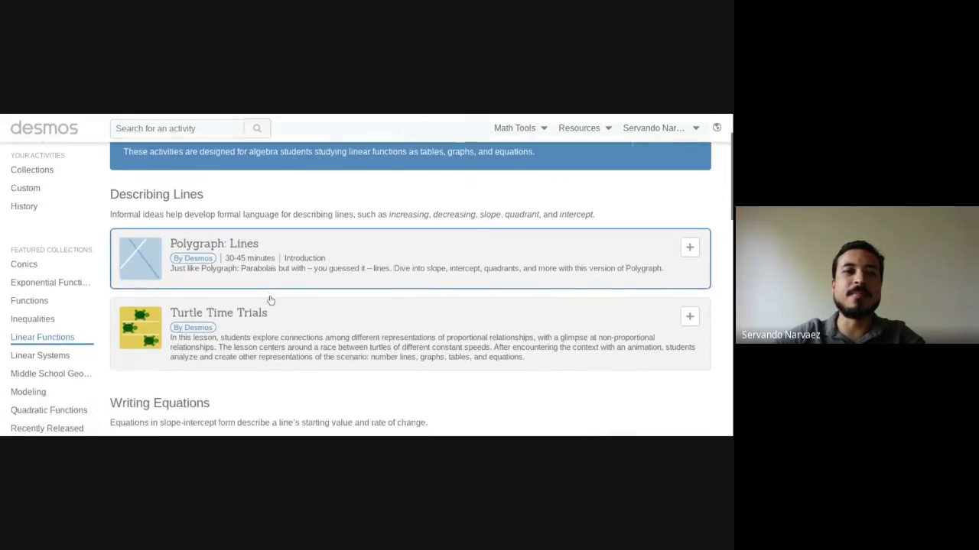
scroll(222, 268, "down", 1)
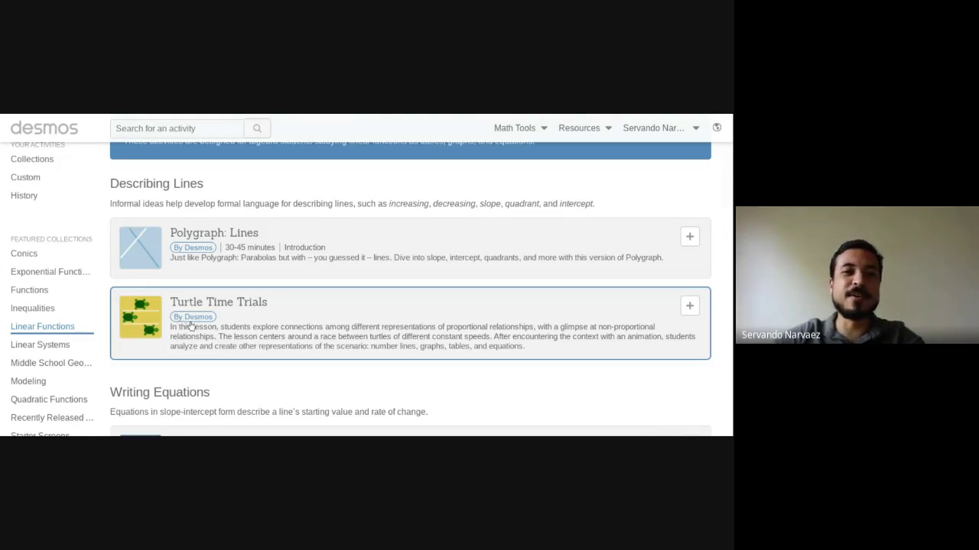
scroll(200, 325, "down", 1)
scroll(202, 324, "down", 5)
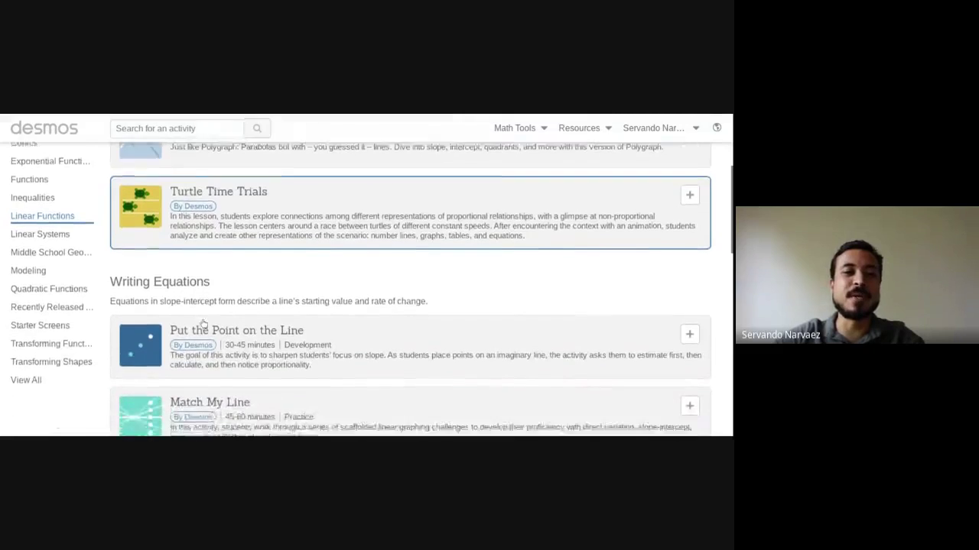
scroll(202, 325, "down", 3)
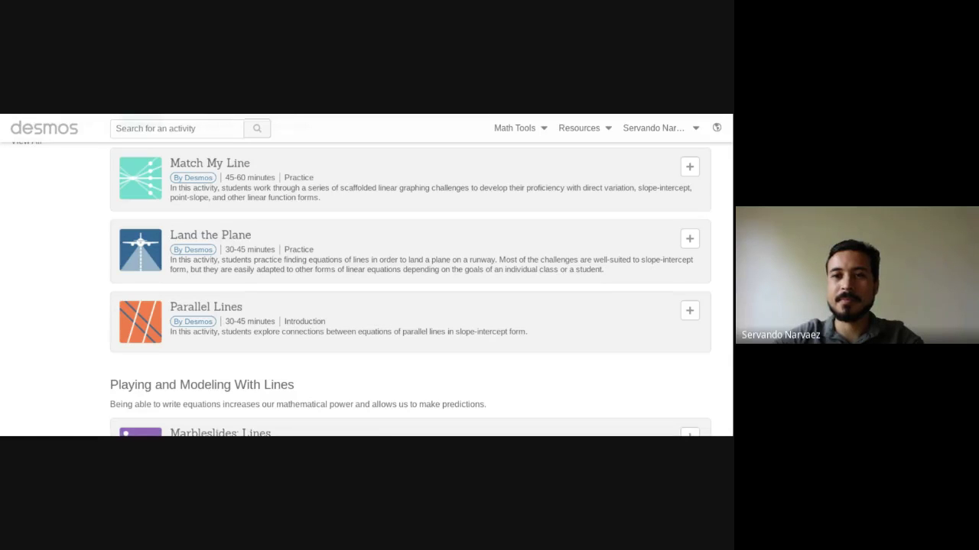
scroll(72, 273, "up", 4)
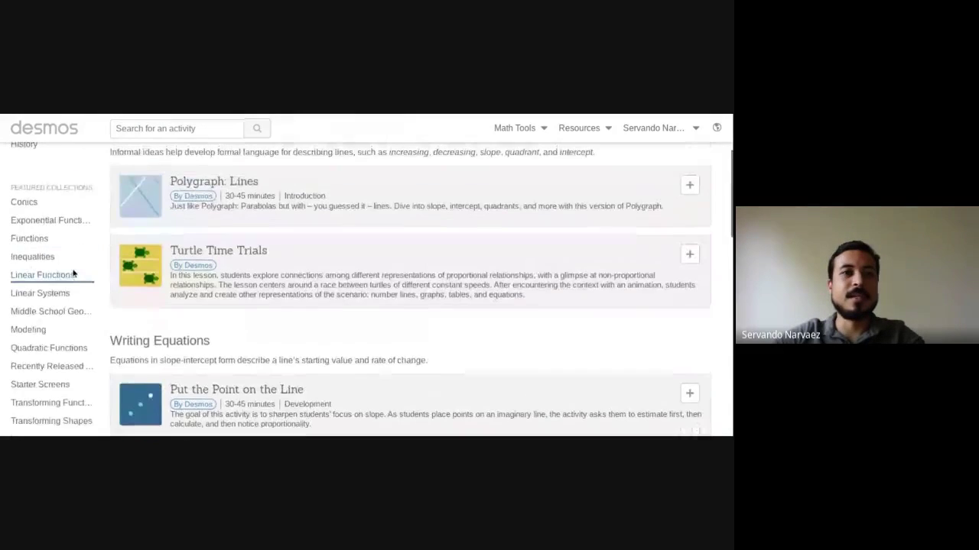
scroll(80, 279, "up", 2)
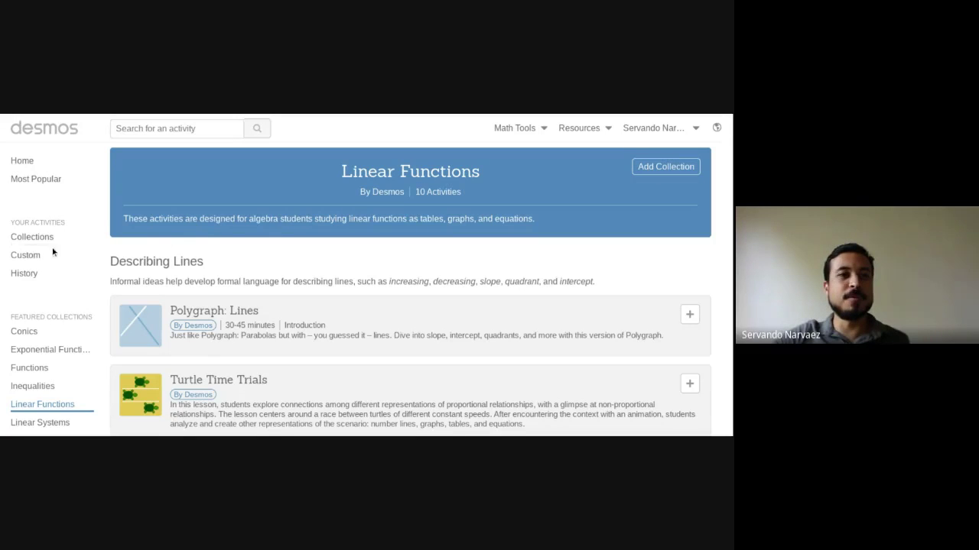
- Create a class code for the custom American History activity and show the student join instructions over the class summary
left_click(33, 259)
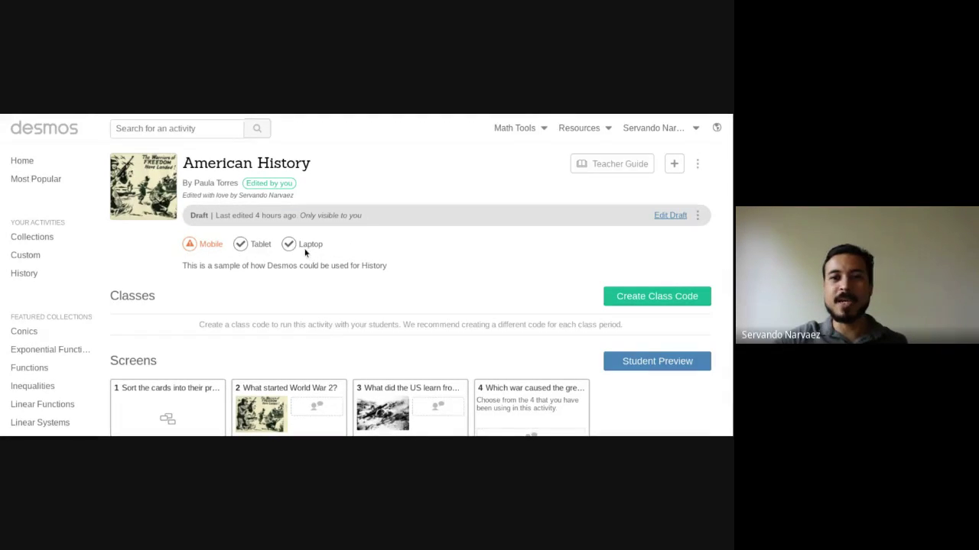
scroll(222, 390, "down", 1)
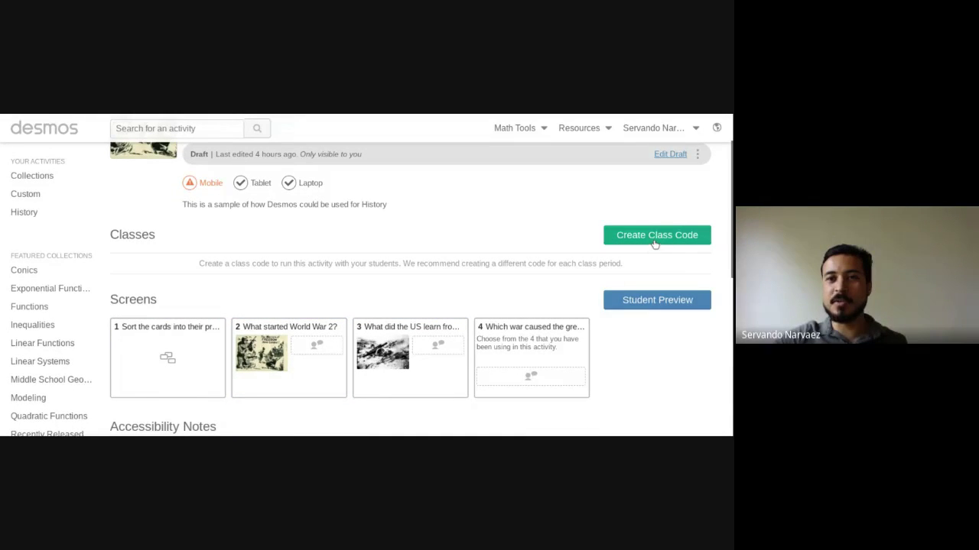
left_click(654, 241)
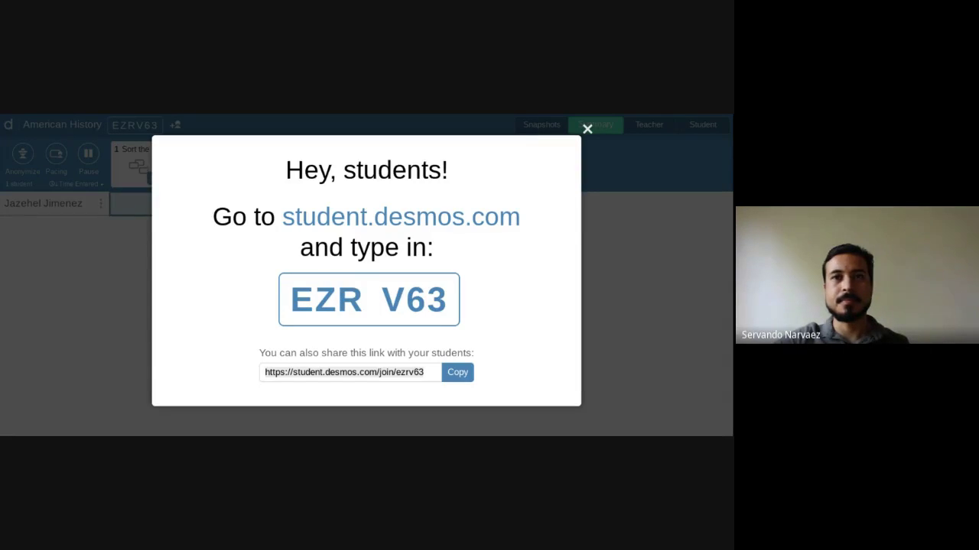
left_click(581, 132)
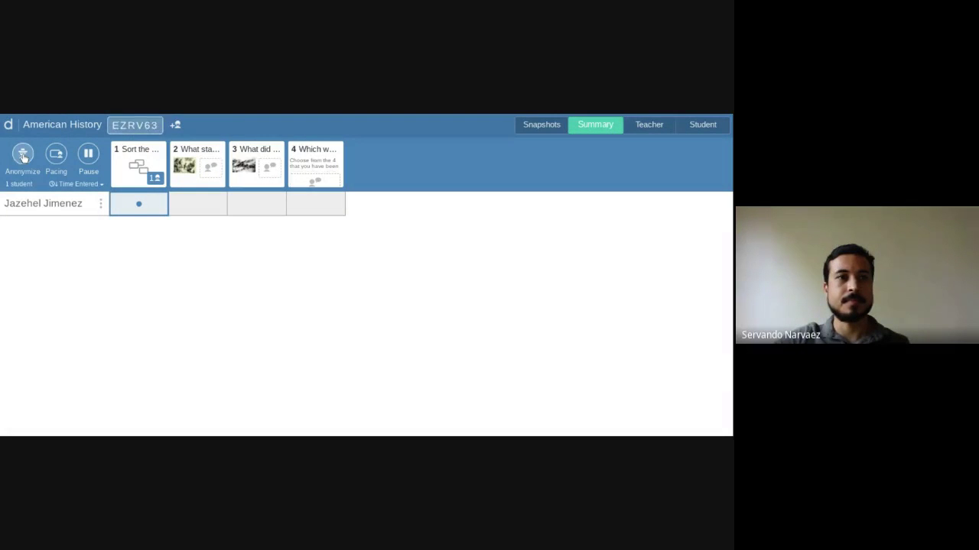
left_click(146, 126)
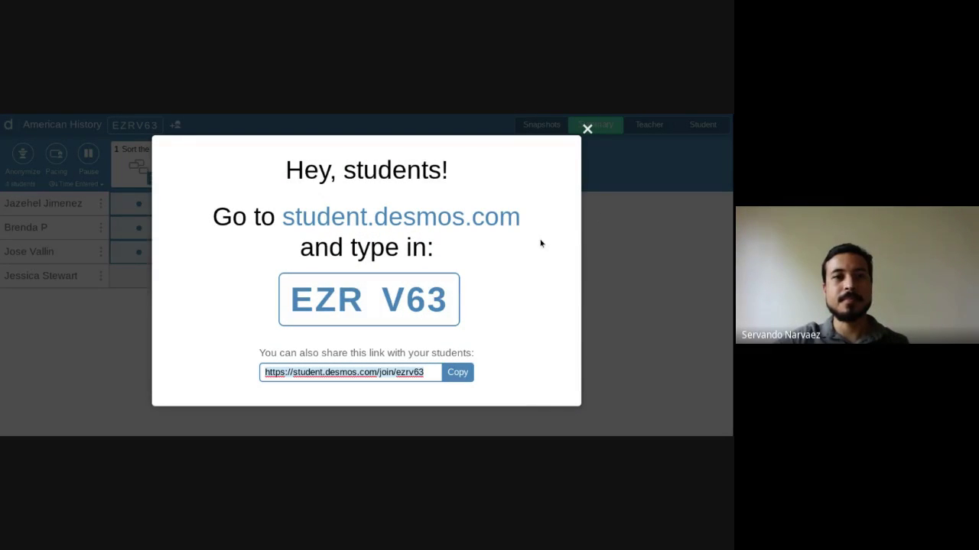
left_click(587, 129)
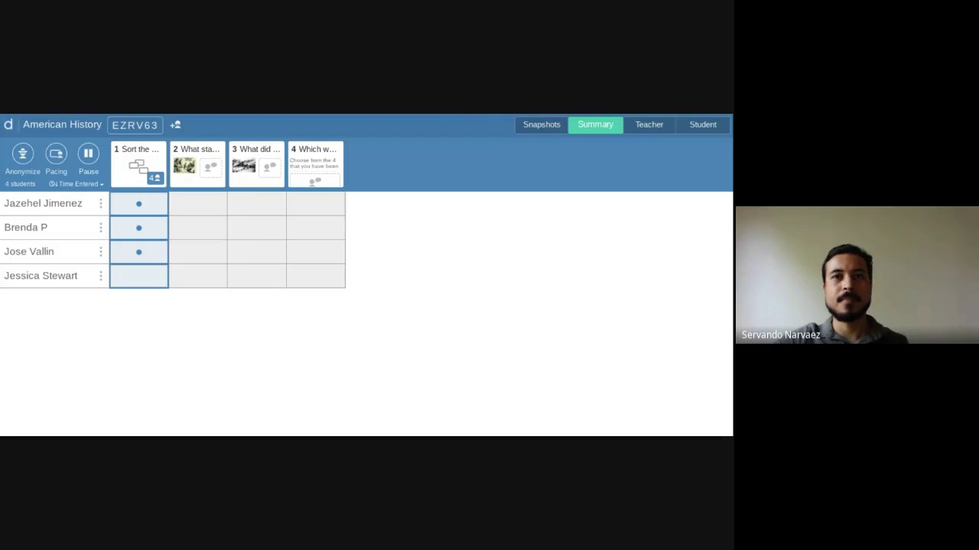
- In a full-screen student preview of the card sort, group the Union and Confederate soldiers card with the Civil War battle picture
left_click(699, 131)
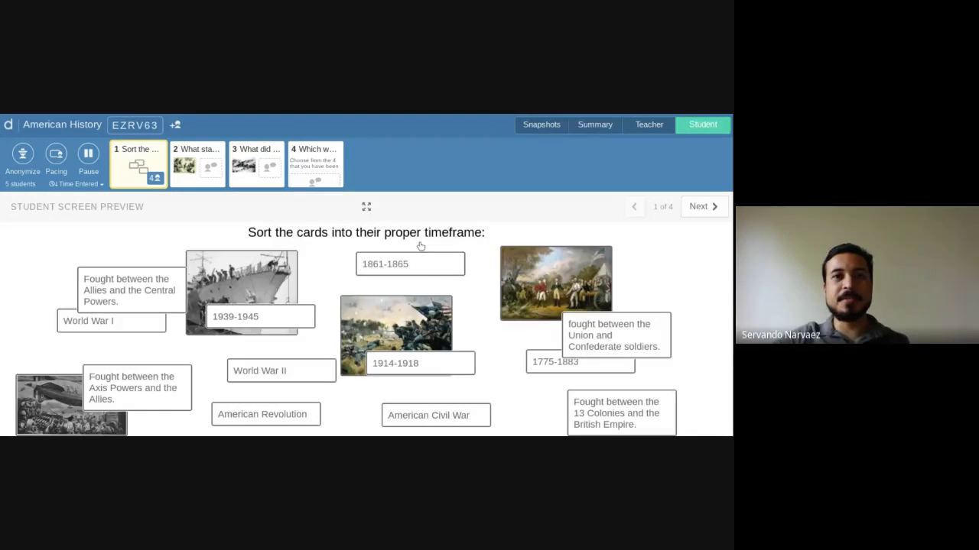
left_click(366, 206)
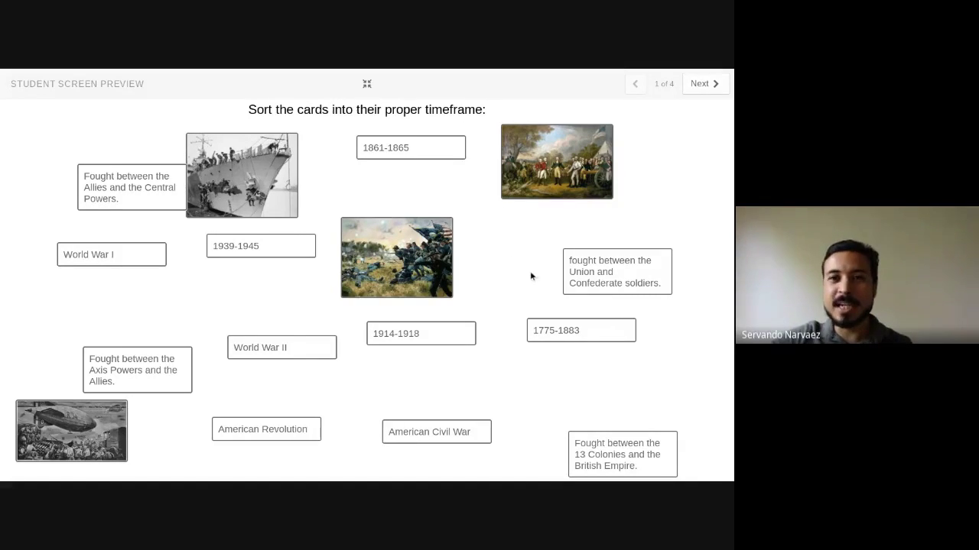
left_click_drag(566, 275, 55, 130)
left_click_drag(375, 256, 47, 193)
left_click_drag(130, 192, 432, 219)
left_click_drag(153, 258, 191, 303)
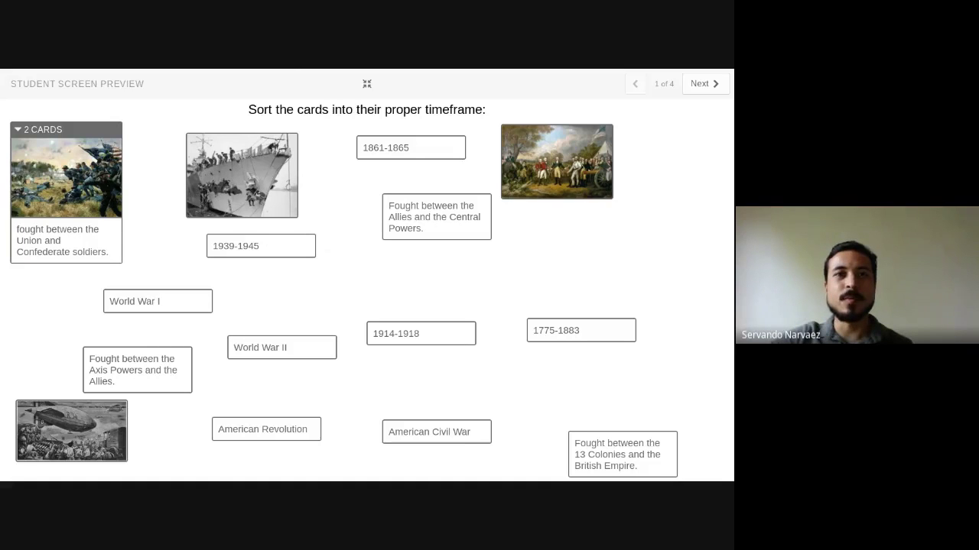
- Leave the full-screen student preview and briefly show the class join instructions again
left_click(367, 84)
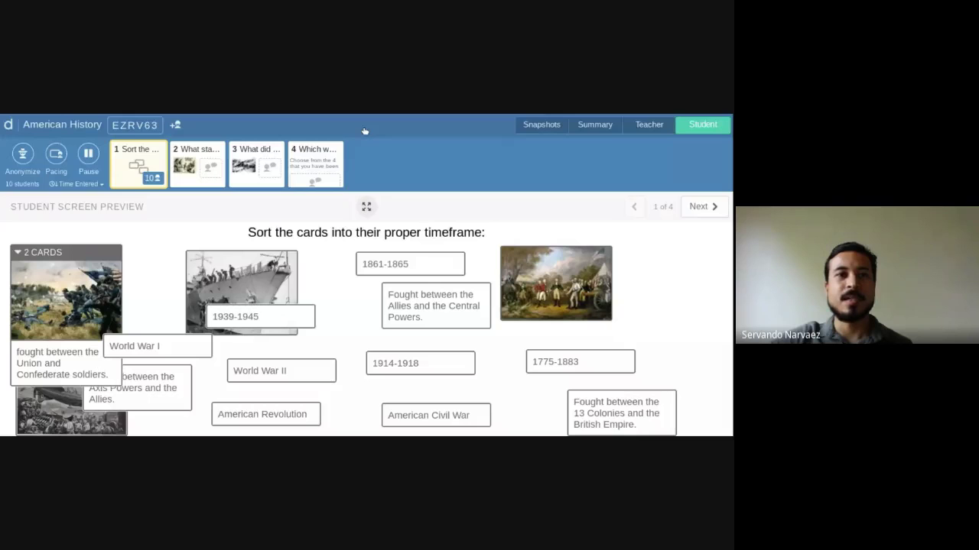
left_click(134, 126)
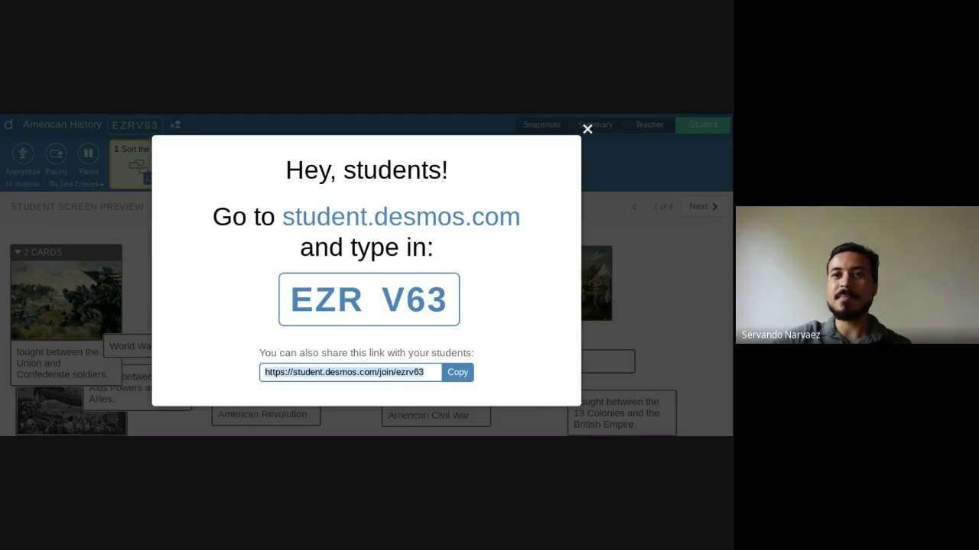
left_click(587, 134)
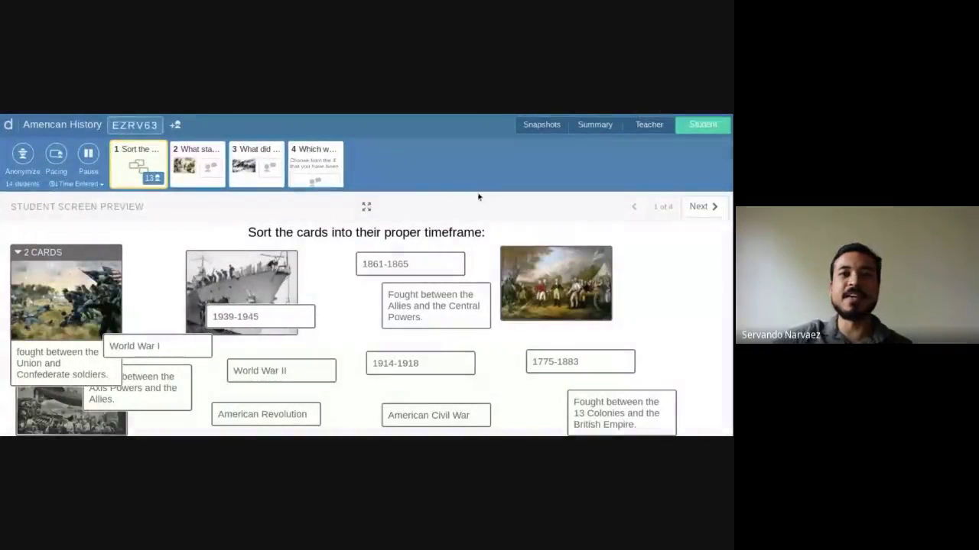
- In the full-screen card sort, pair 1775-1883 with the surrender painting and add American Civil War and 1861-1865 to the Civil War stack
left_click(366, 206)
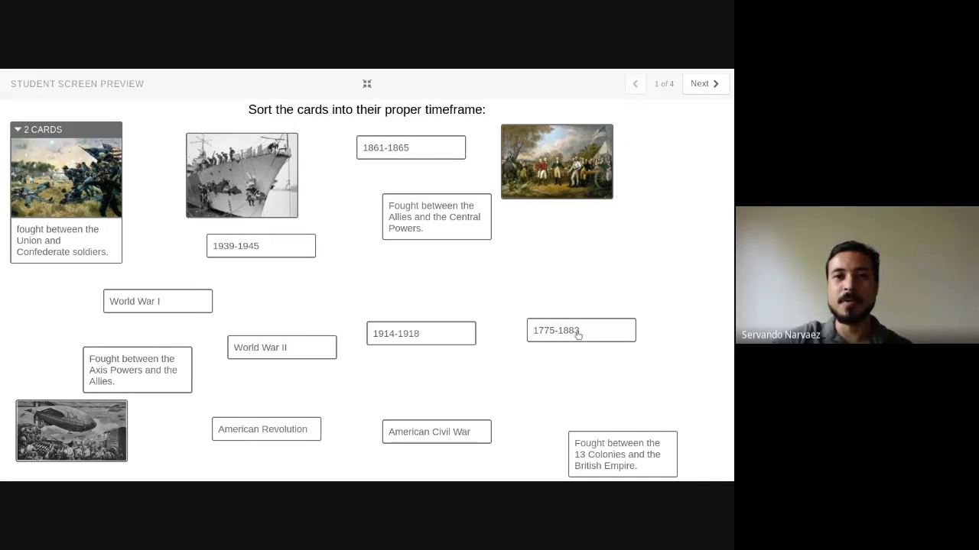
left_click_drag(577, 334, 554, 187)
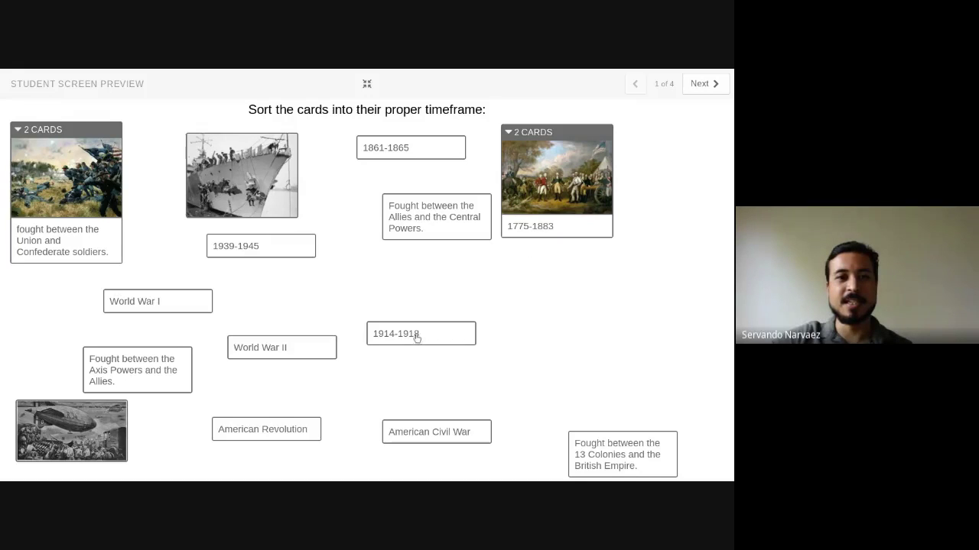
left_click_drag(410, 435, 64, 168)
left_click_drag(406, 149, 86, 246)
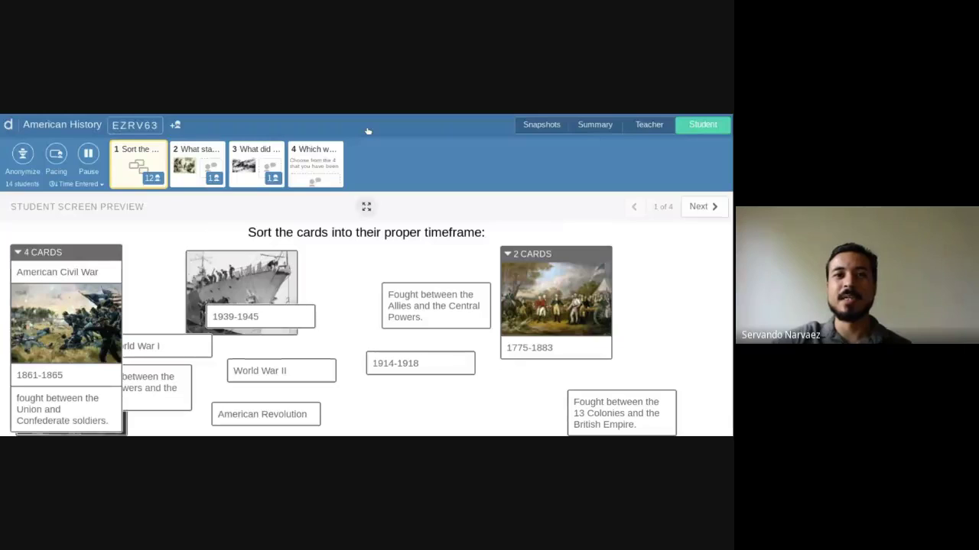
left_click(367, 84)
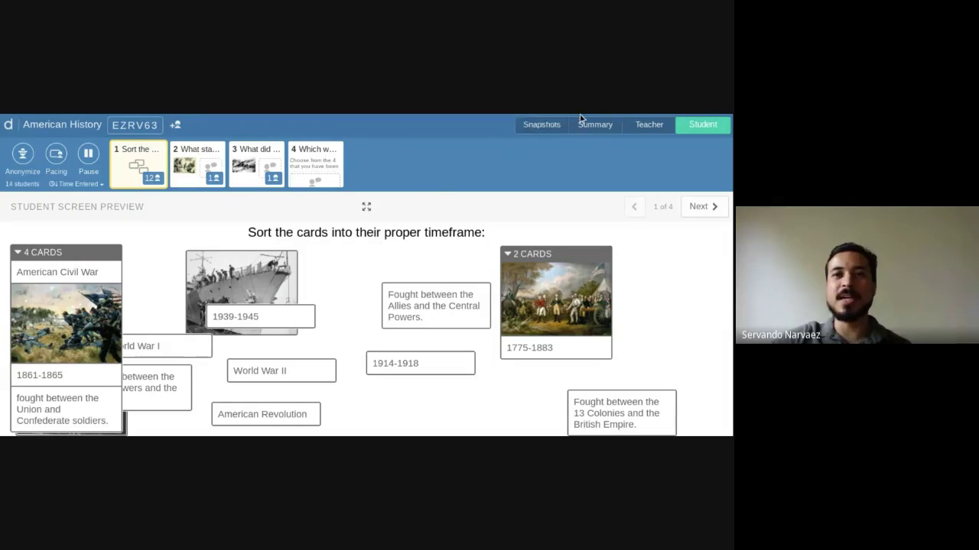
- Review the teacher view and the student preview of the card sort and the "What started World War 2?" question
left_click(649, 125)
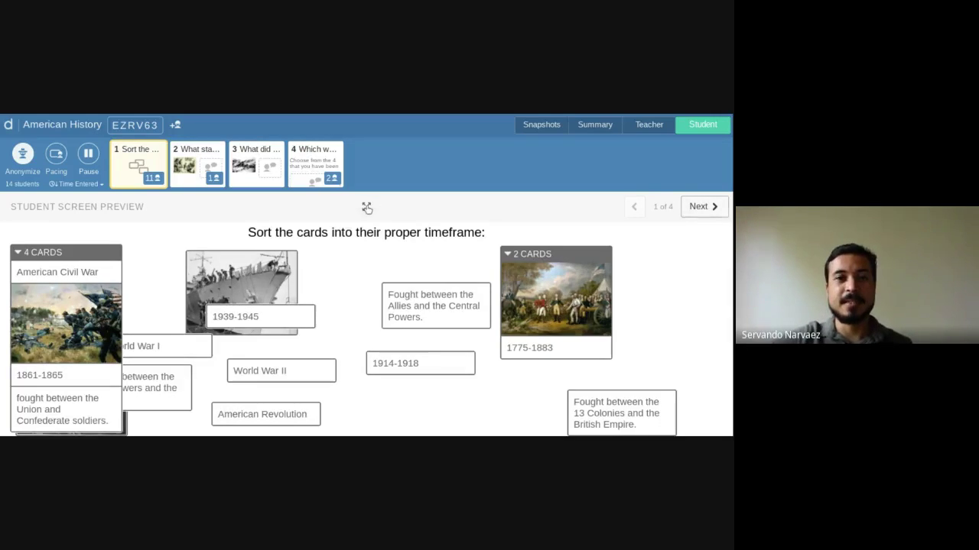
key("Right")
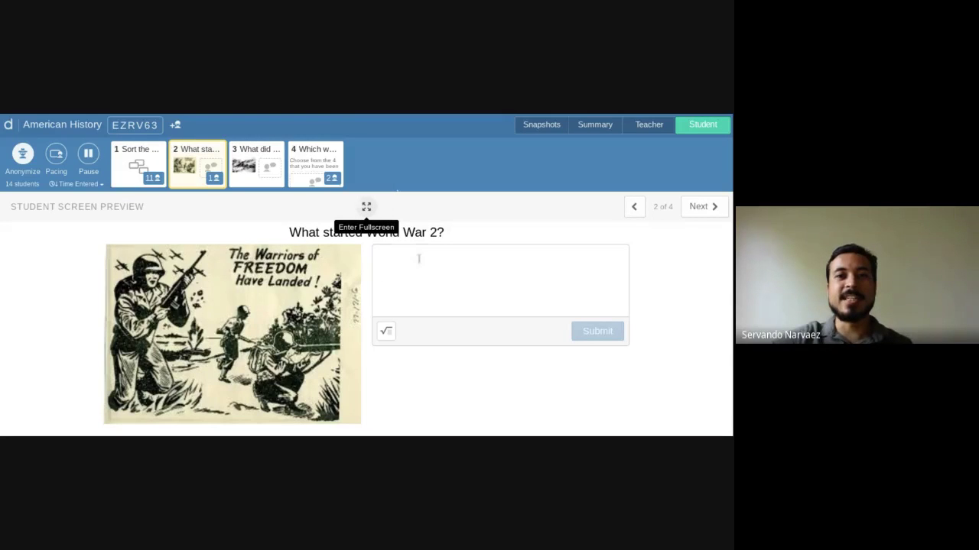
left_click(419, 258)
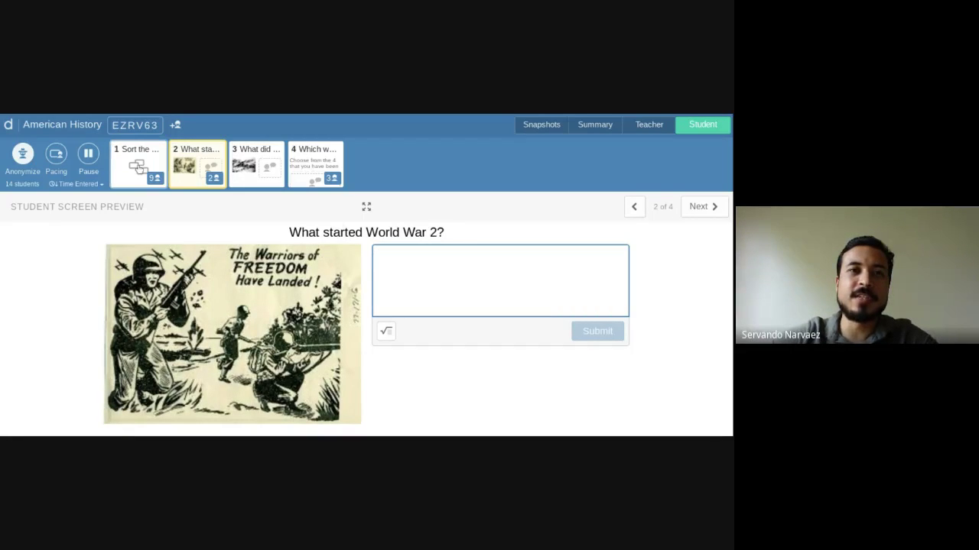
left_click(144, 183)
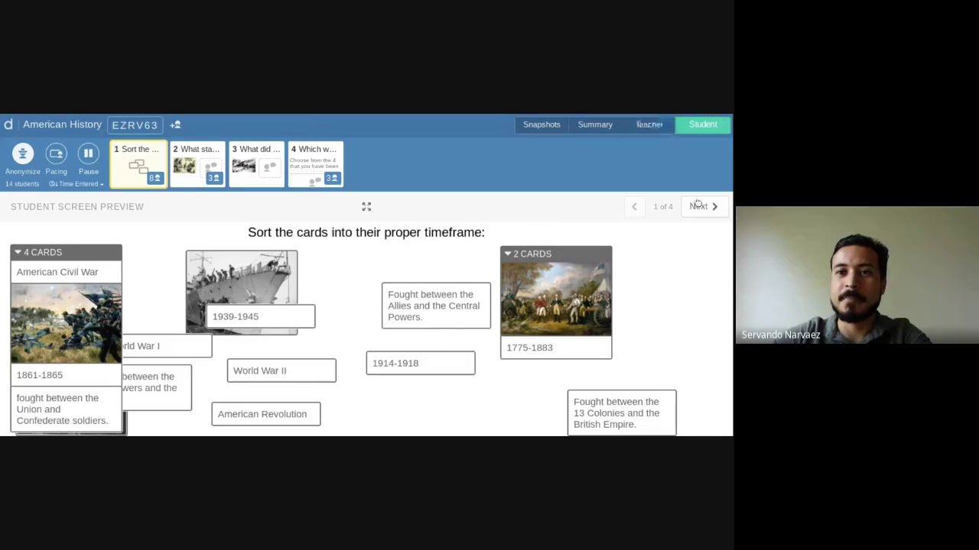
key("Right")
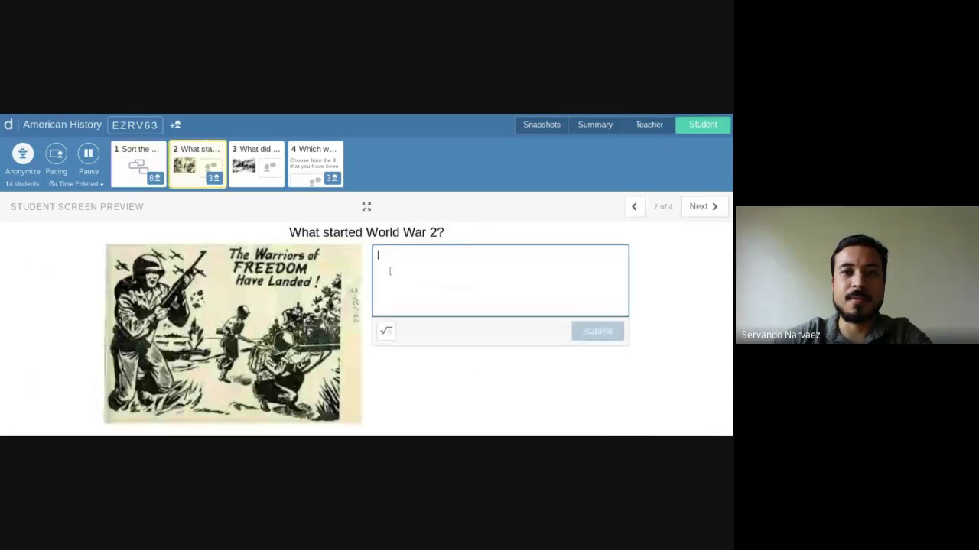
- Review the student responses on screens 2 to 4 in the teacher view and compare them with the student preview
left_click(659, 128)
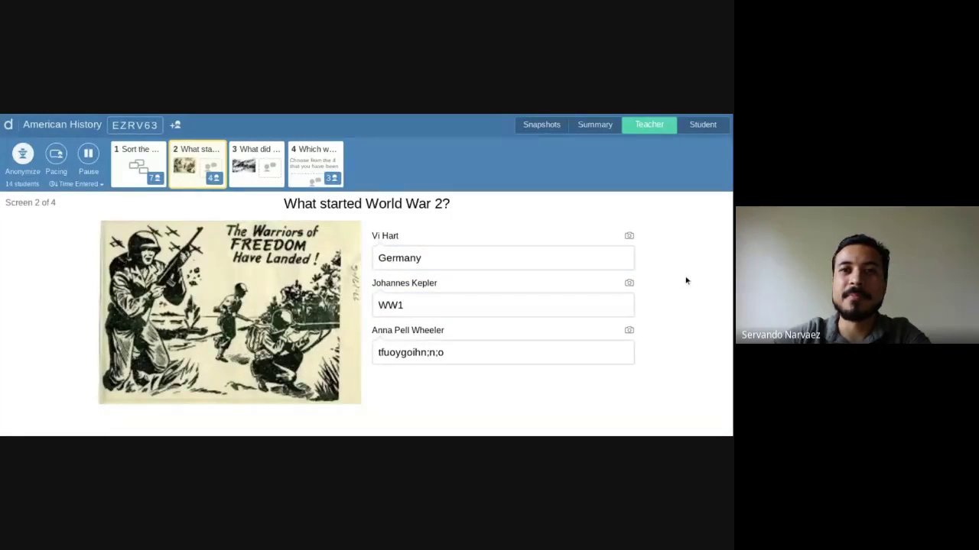
left_click(693, 128)
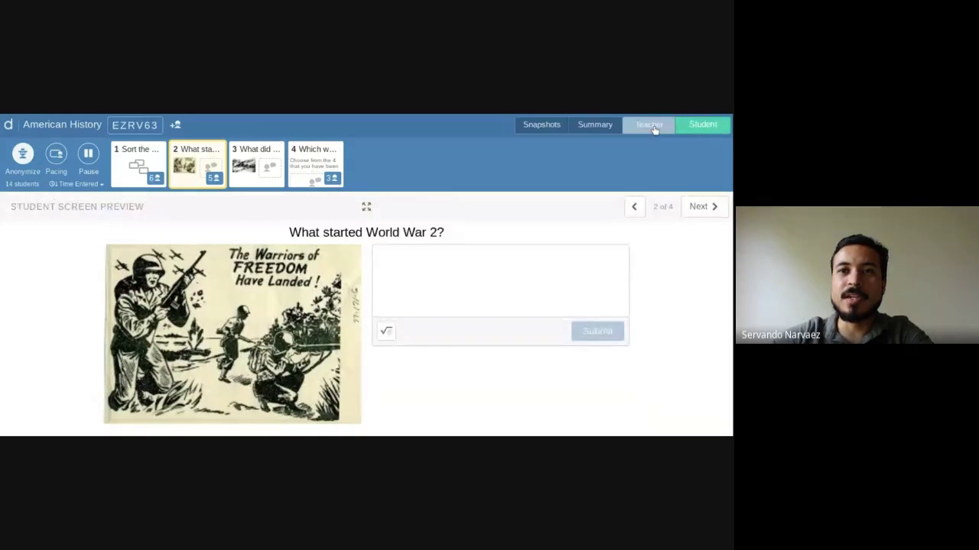
left_click(650, 125)
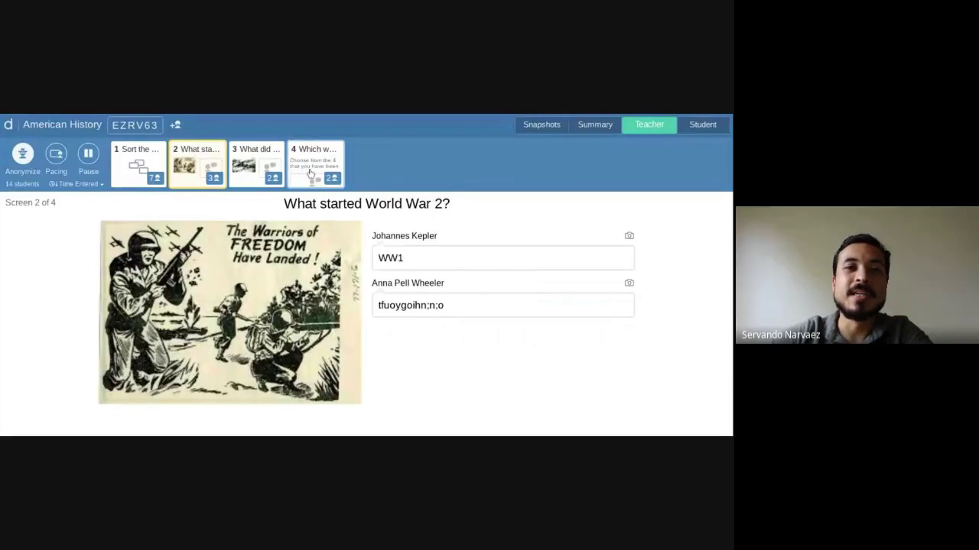
left_click(257, 155)
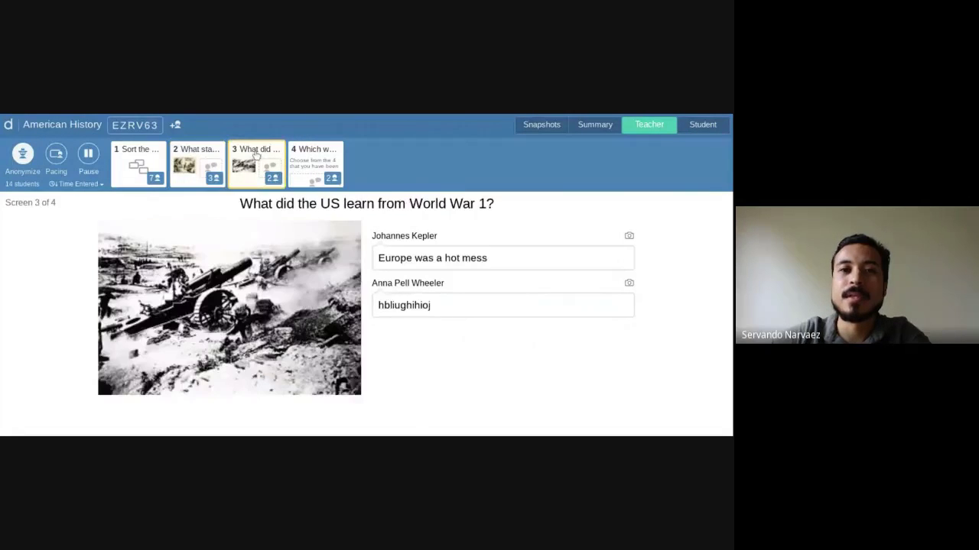
left_click(315, 166)
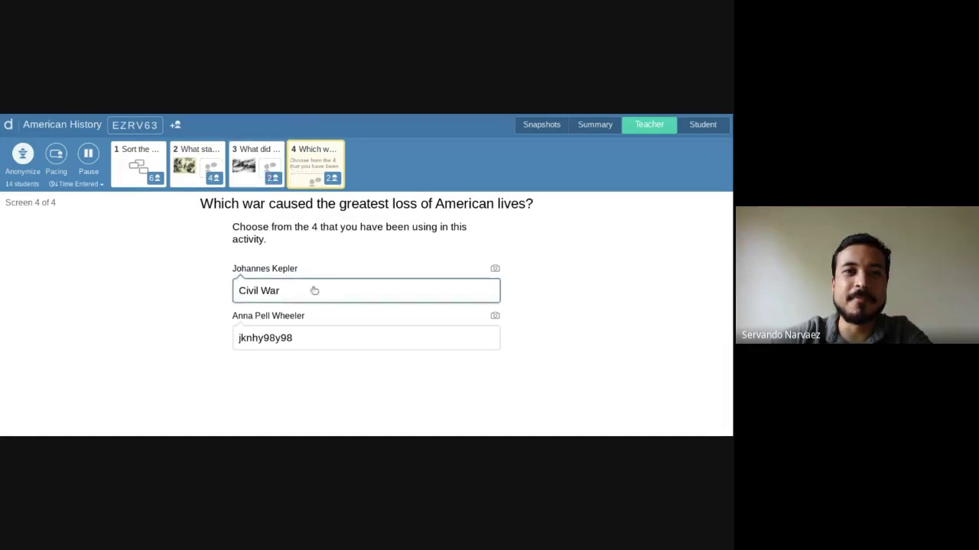
left_click(262, 165)
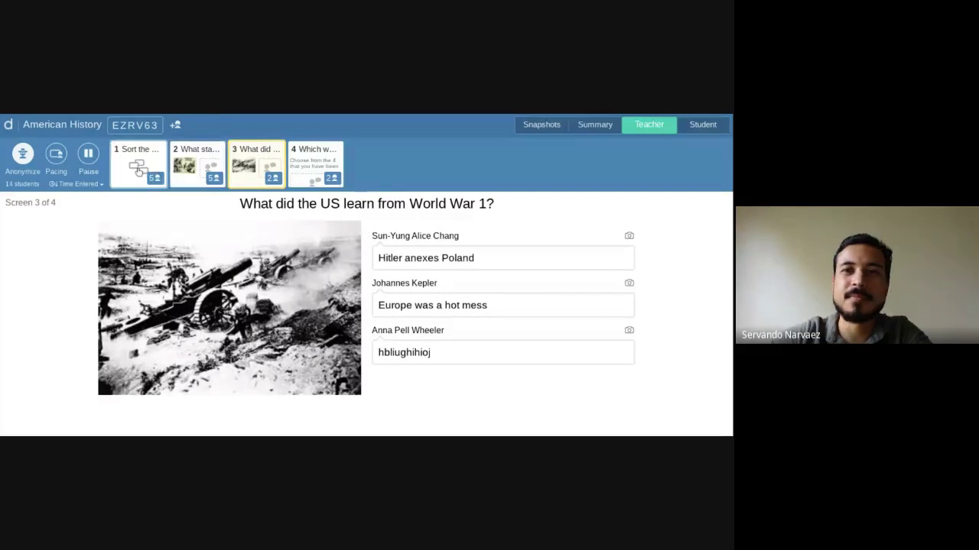
left_click(702, 124)
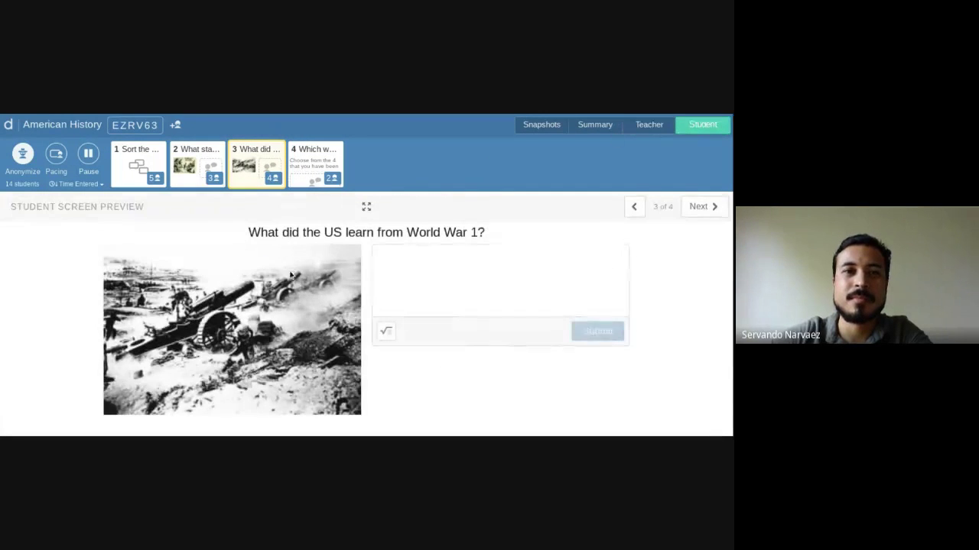
- Return to the card sort on screen 1 in the student preview and pause the class activity
left_click(123, 170)
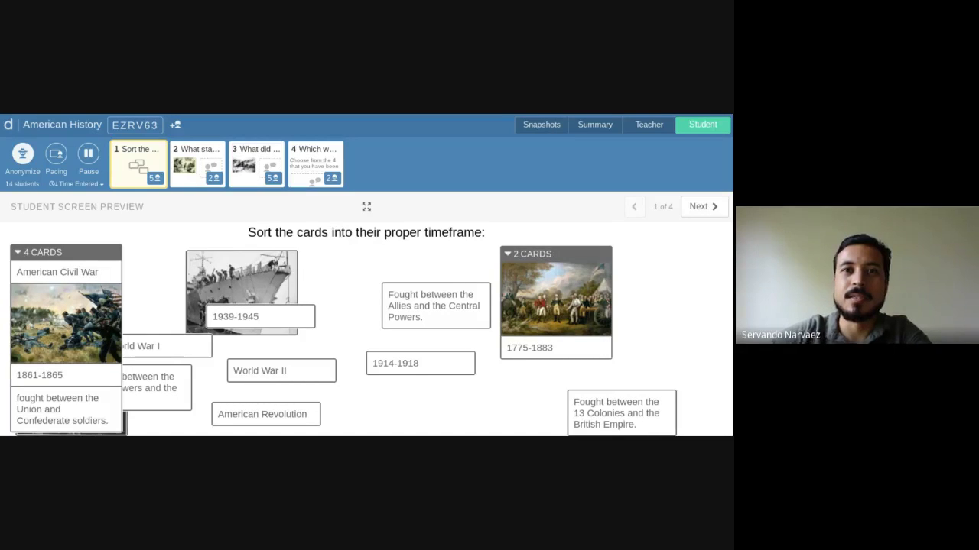
left_click(89, 156)
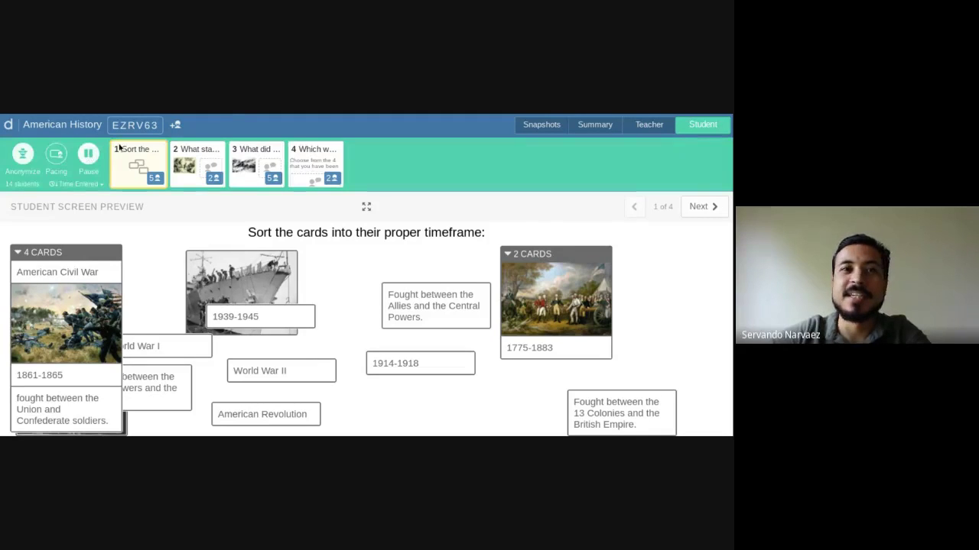
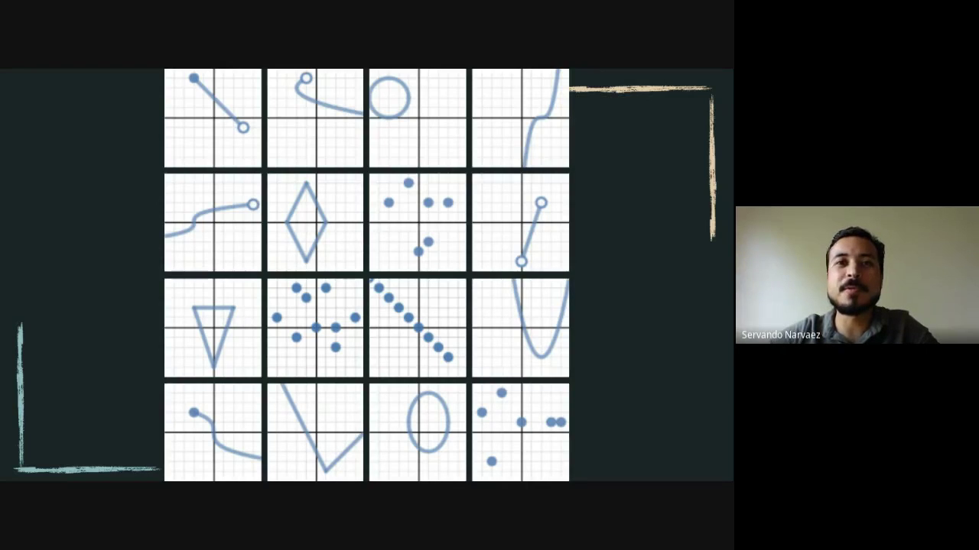
- Open the Desmos teacher site in a new browser tab and start a new Polygraph from the custom activities
key("ctrl+t")
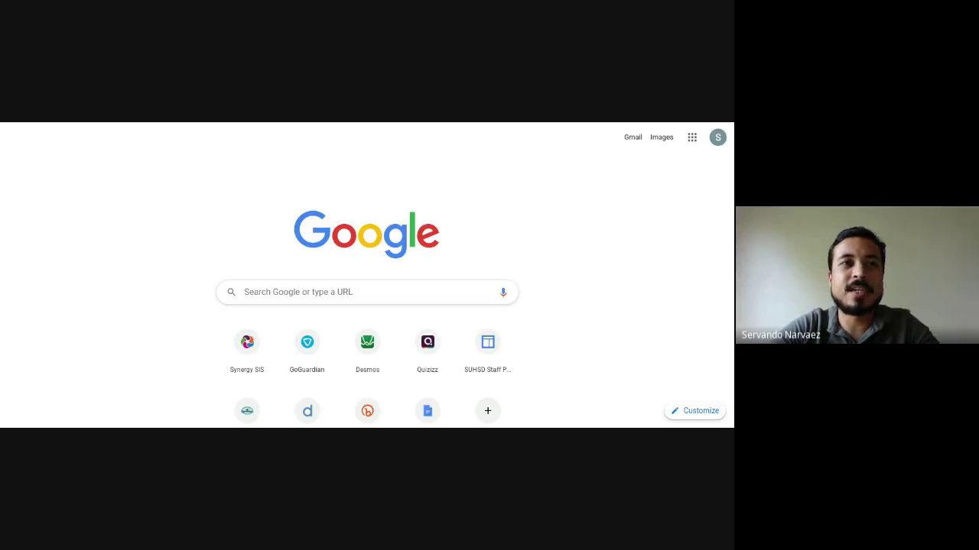
key("Return")
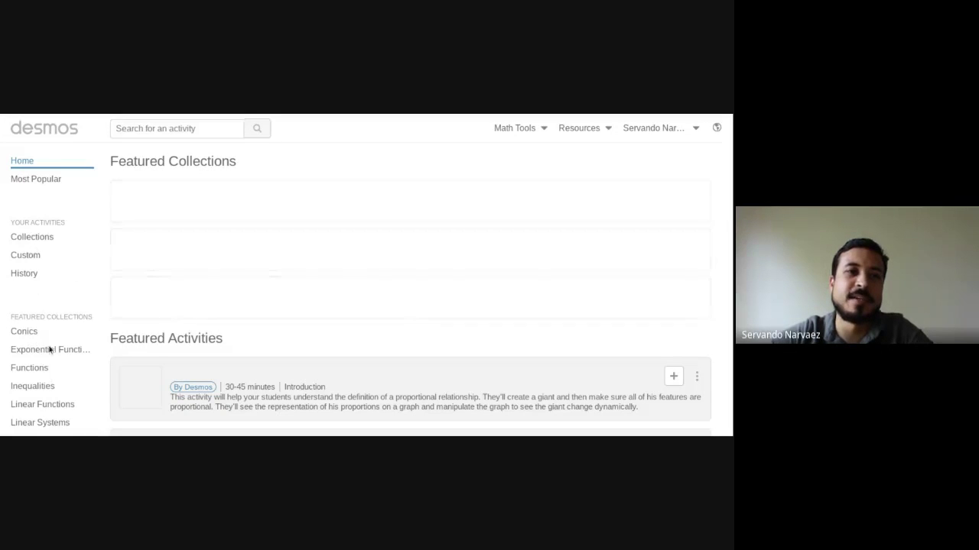
scroll(33, 308, "down", 1)
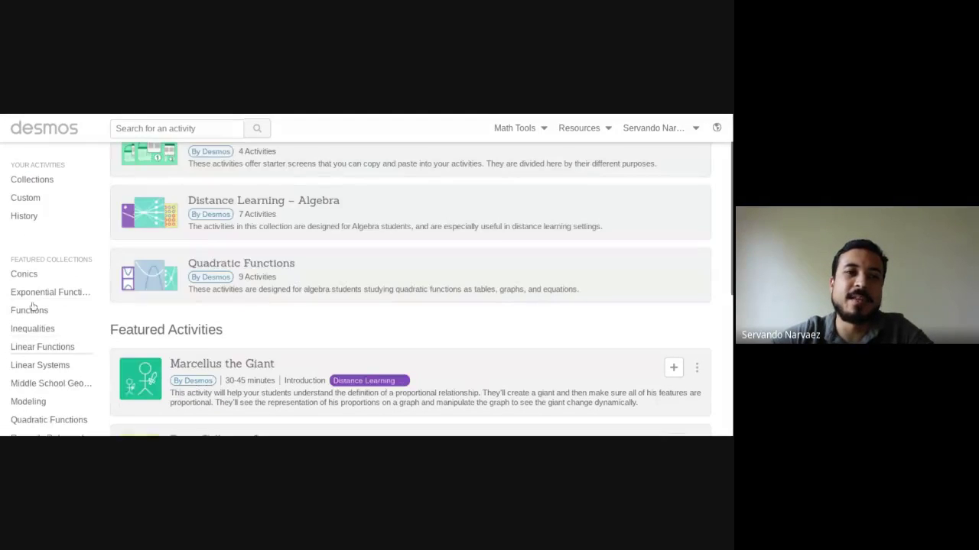
scroll(22, 324, "up", 1)
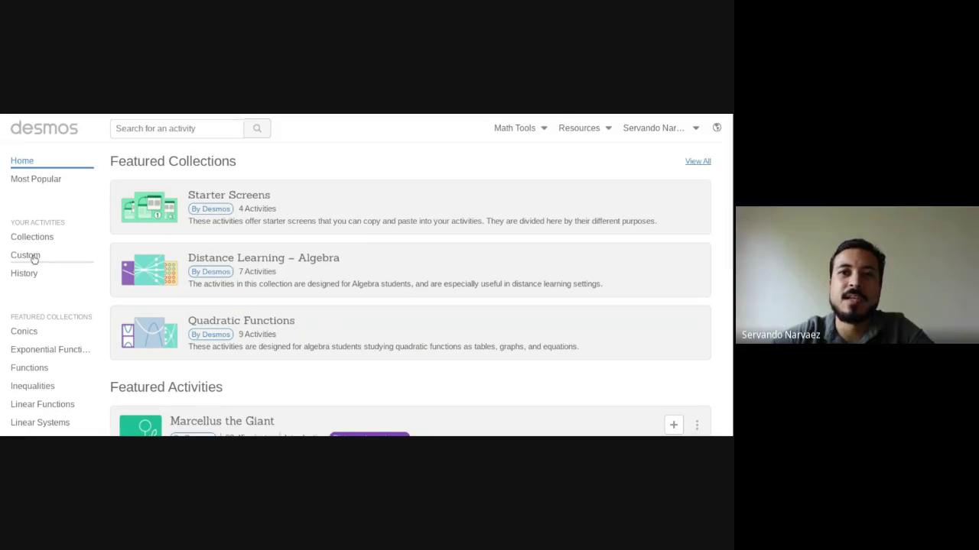
left_click(34, 259)
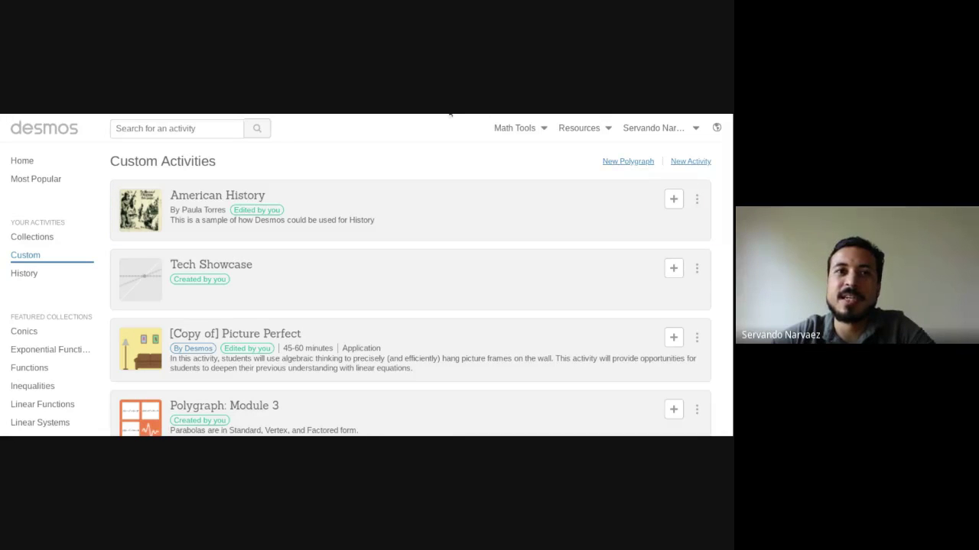
left_click(639, 165)
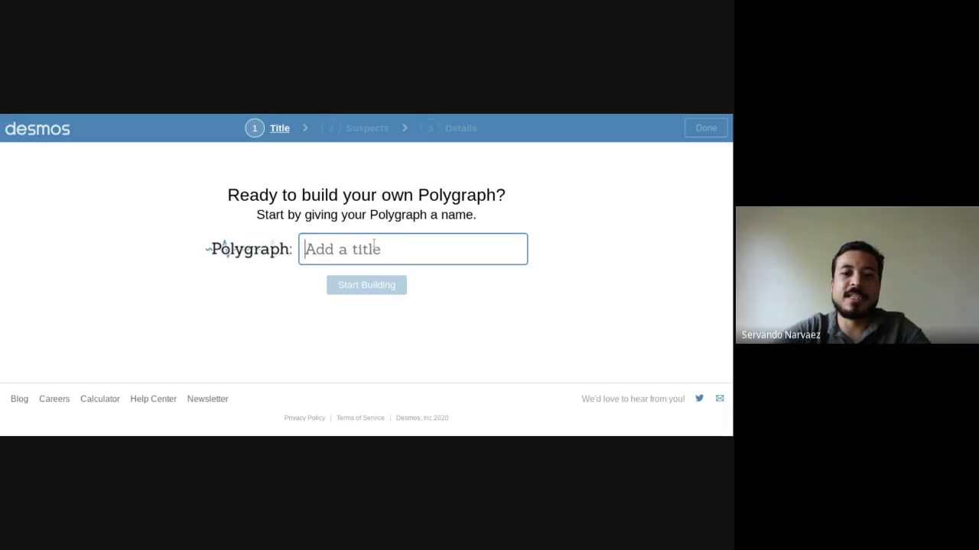
type("Tech Showcase")
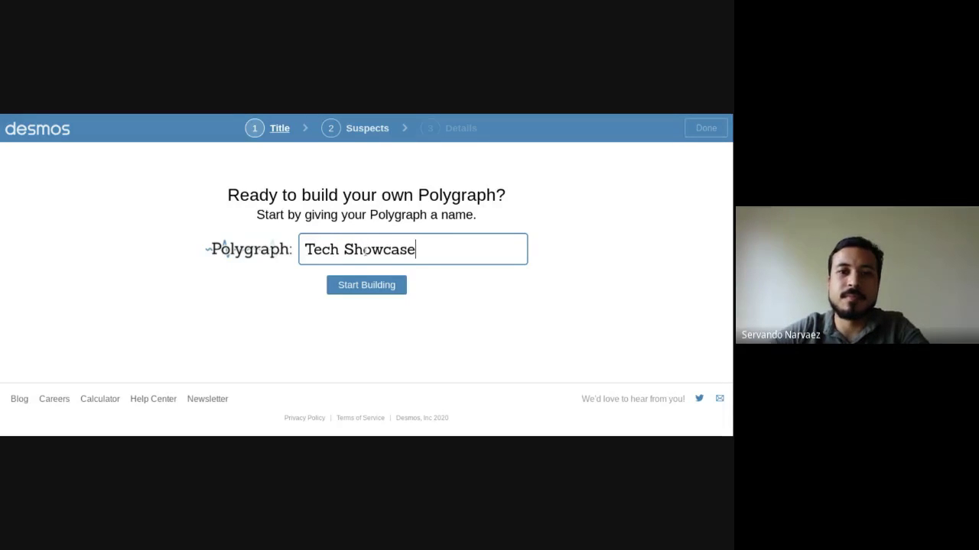
left_click_drag(363, 249, 440, 245)
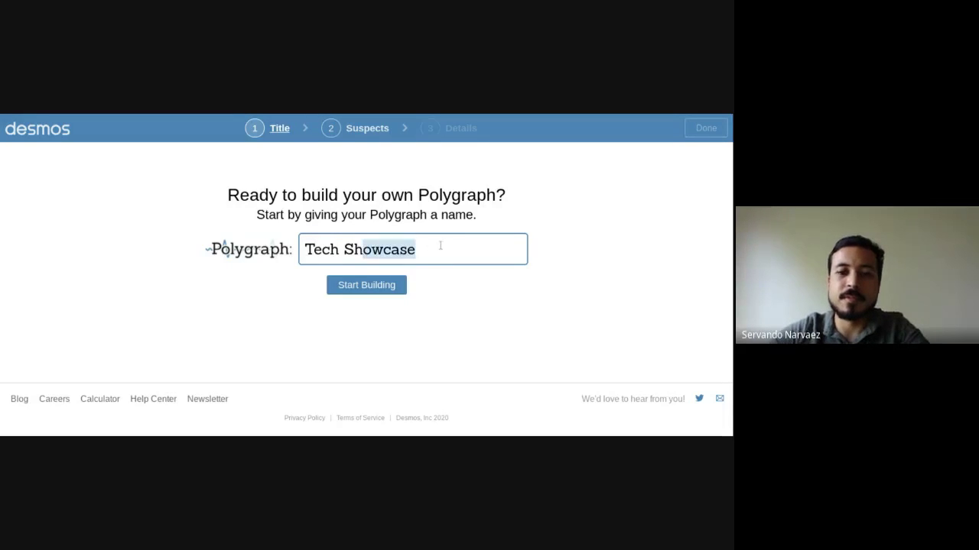
key("BackSpace")
key("BackSpace")
key("BackSpace")
key("BackSpace")
key("BackSpace")
key("BackSpace")
key("BackSpace")
key("BackSpace")
- Title the Polygraph "Teacher Prep" and start building it
type("T")
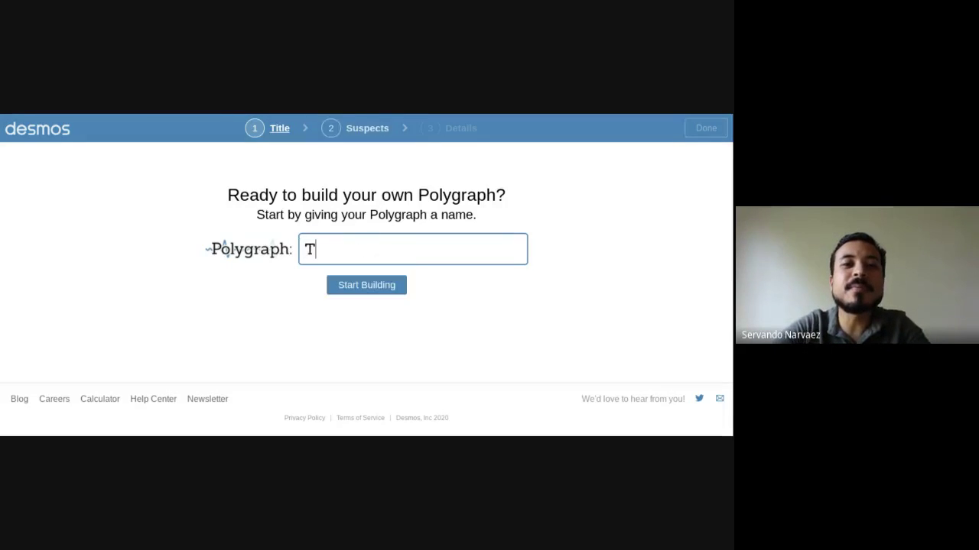
type("eacher Prep")
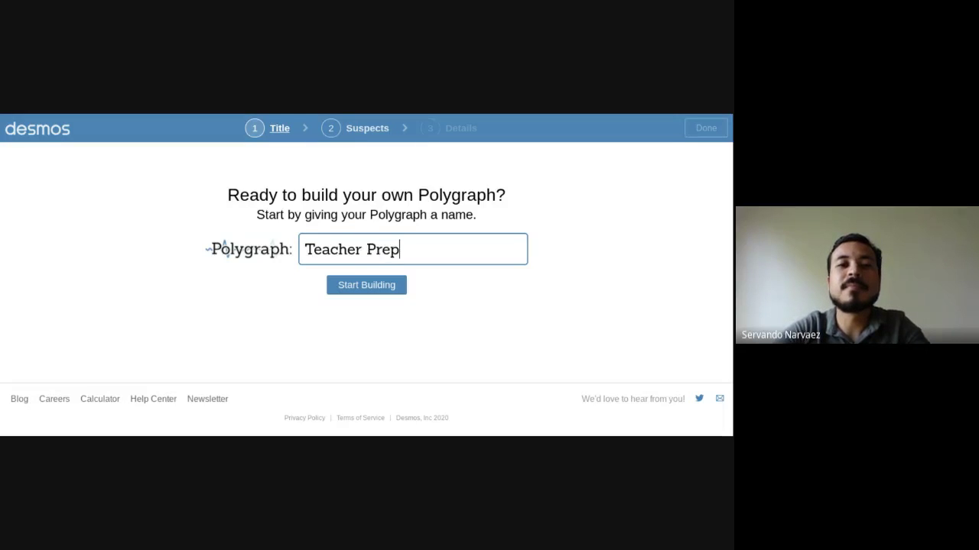
left_click(393, 286)
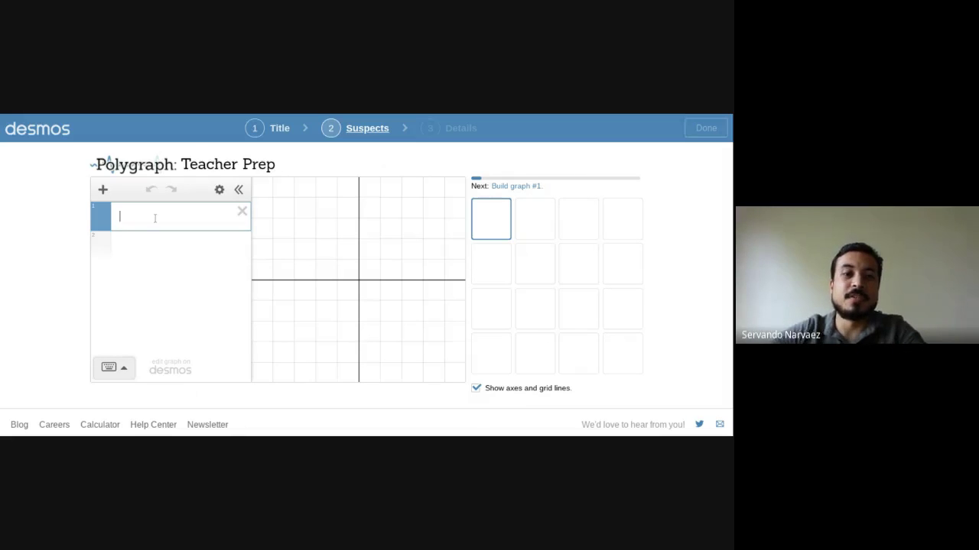
- Graph y = 3x as the first suspect of the Polygraph
type("y=3x")
key("BackSpace")
key("BackSpace")
key("BackSpace")
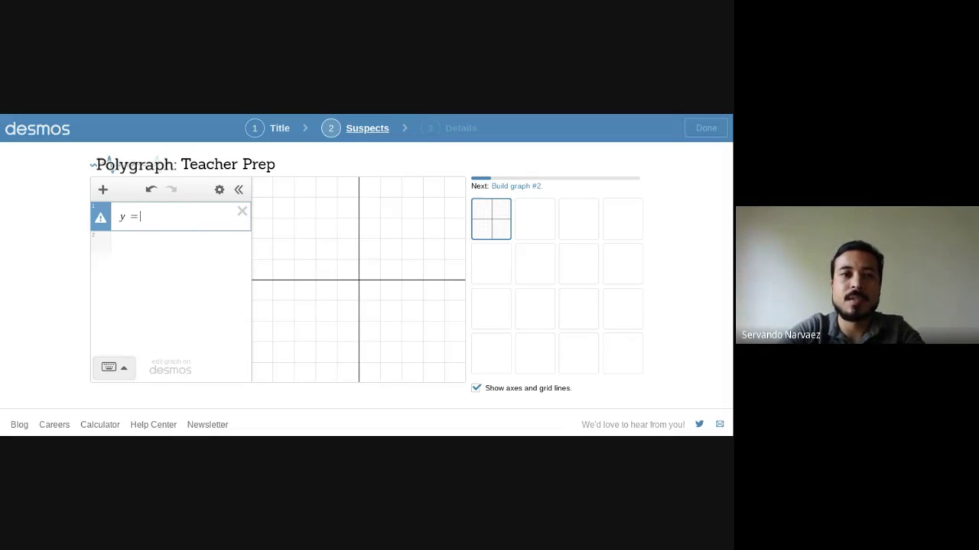
type("4")
key("BackSpace")
type("3x")
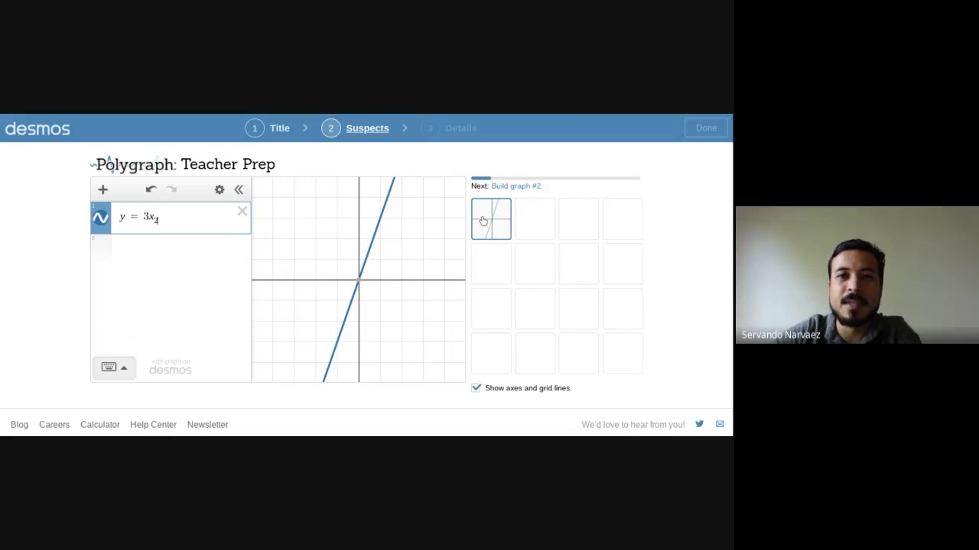
- Check which item types can be added to the second suspect, and change the first suspect's equation to y = 3x^2
left_click(550, 221)
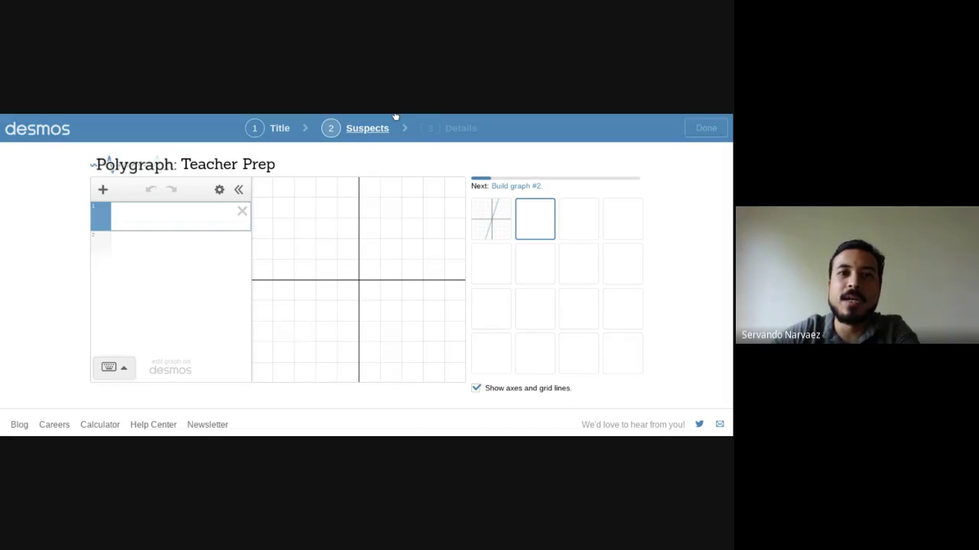
left_click(223, 206)
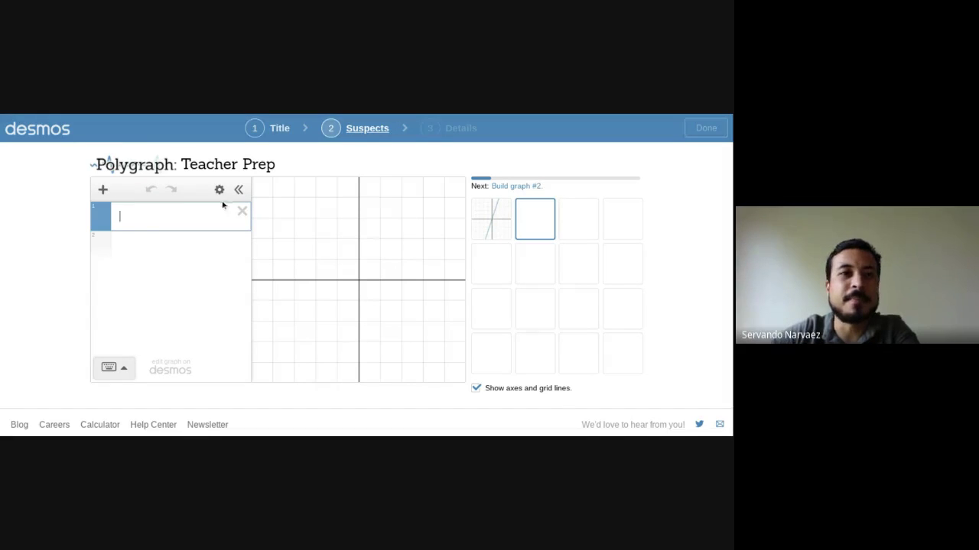
left_click(102, 189)
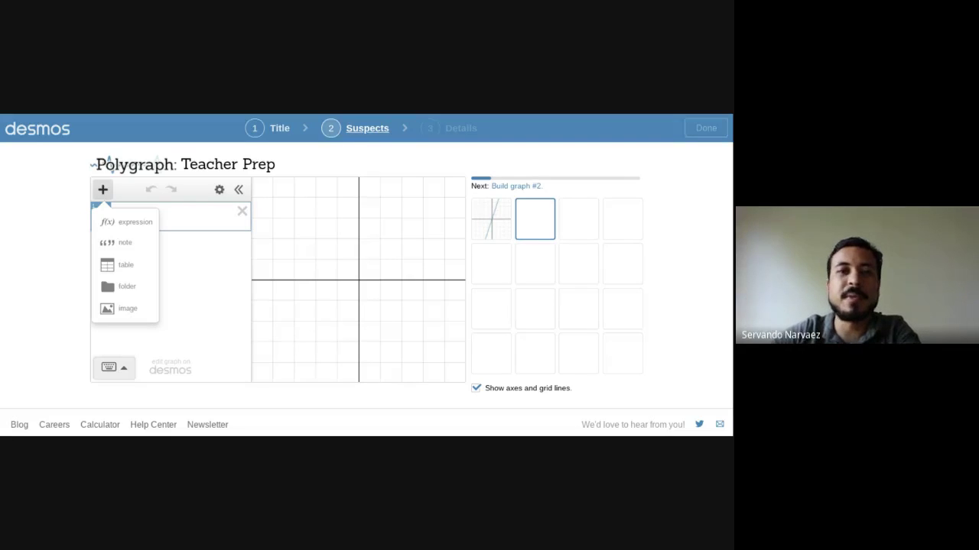
left_click(201, 273)
left_click(500, 221)
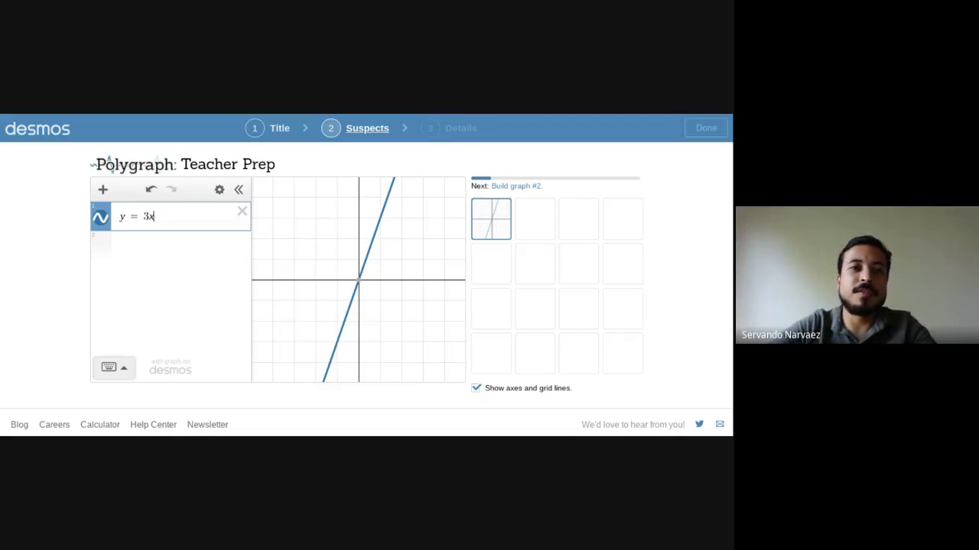
type("^2")
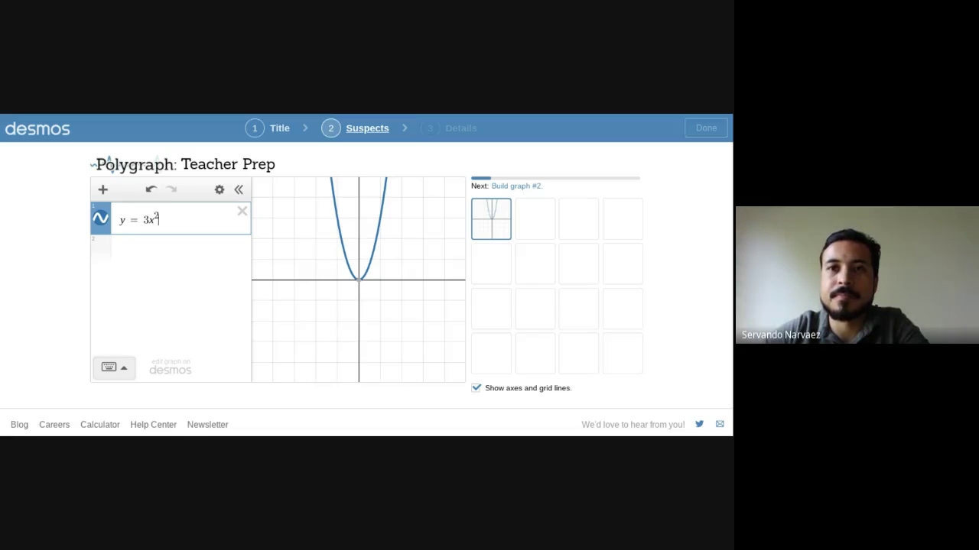
- Graph the downward parabola y = -3x^2 as the second suspect
left_click(536, 222)
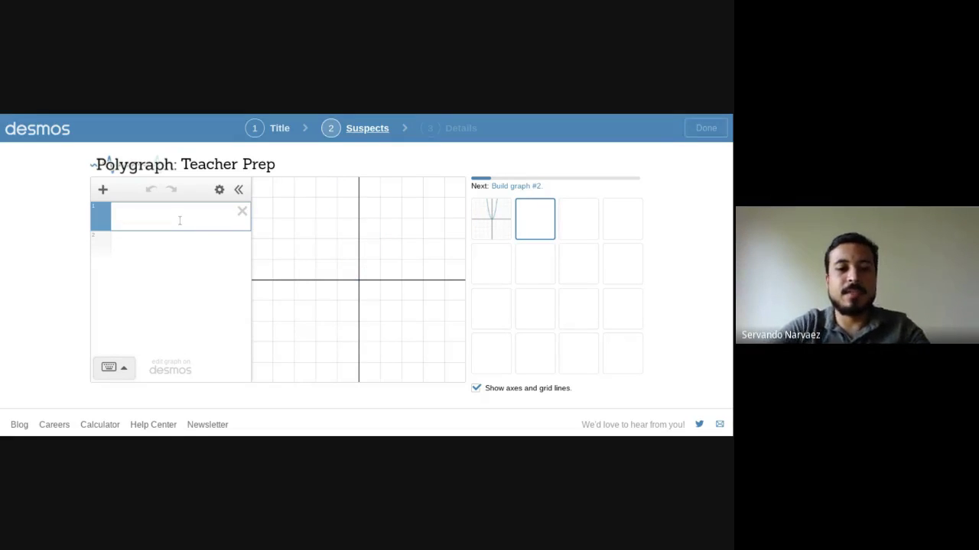
type("y-")
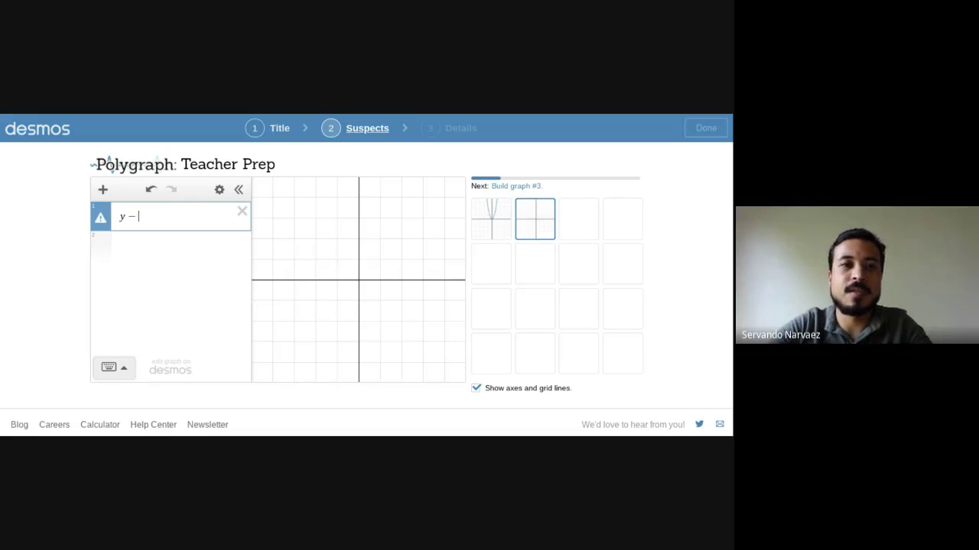
type("-")
type("2x^2")
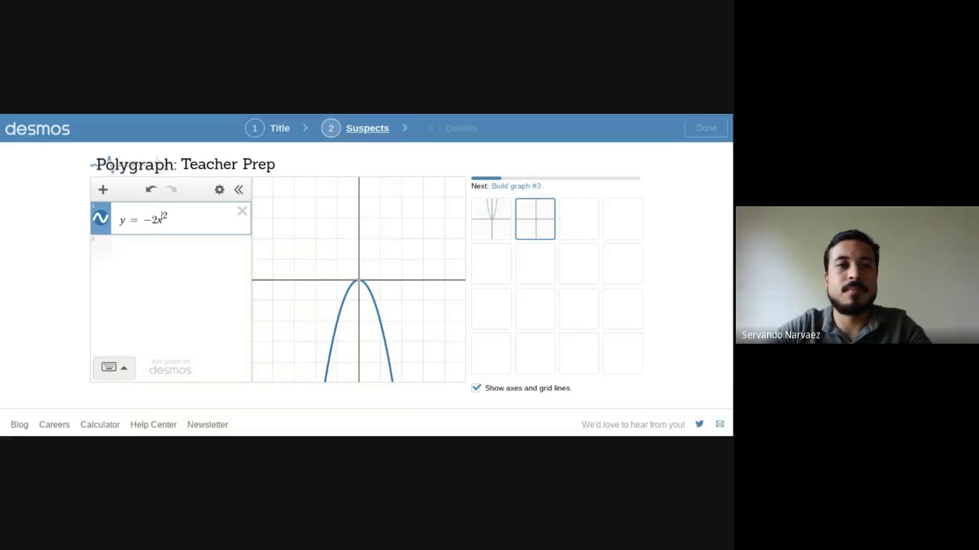
left_click(155, 220)
key("BackSpace")
type("3")
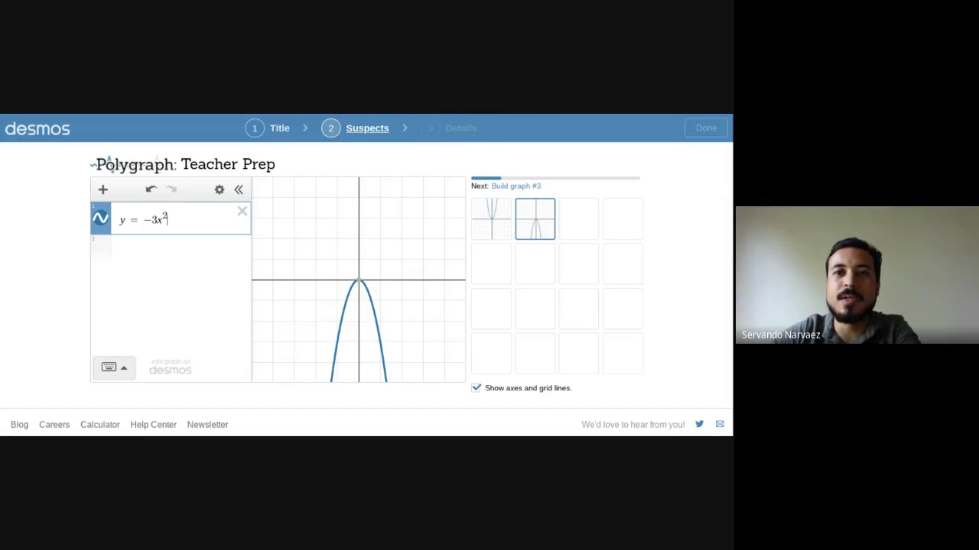
- Try a table with the points (1, 1), (2, 4) and (3, 9) as the third suspect and delete it
left_click(580, 224)
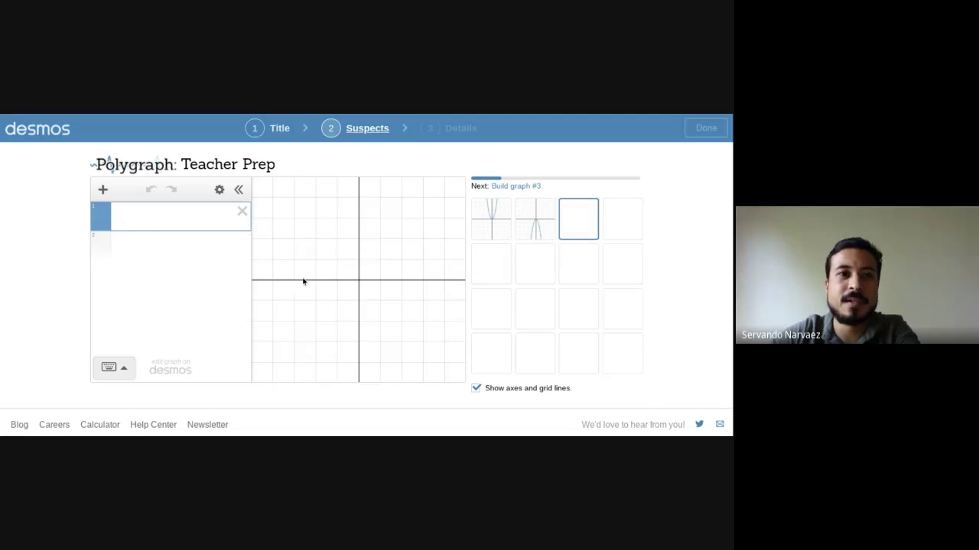
left_click(104, 191)
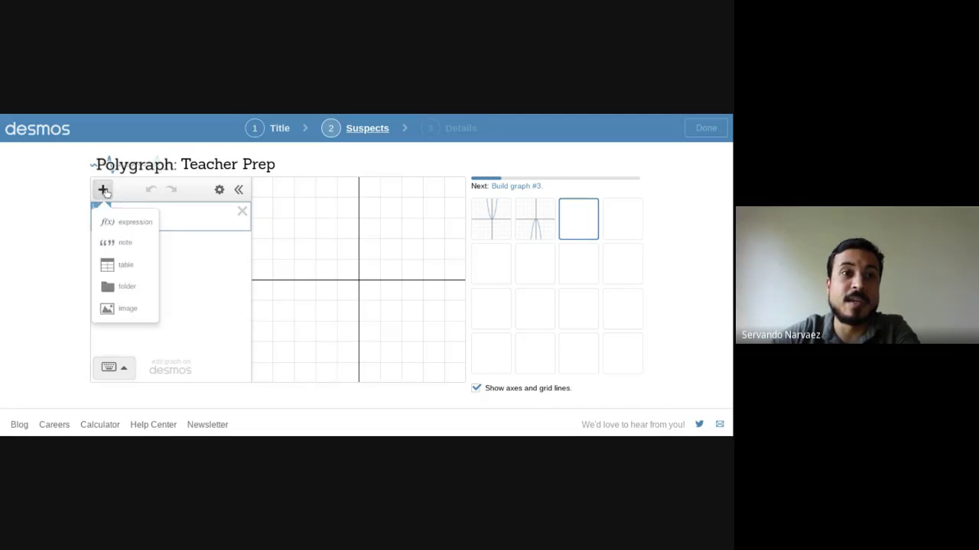
left_click(123, 268)
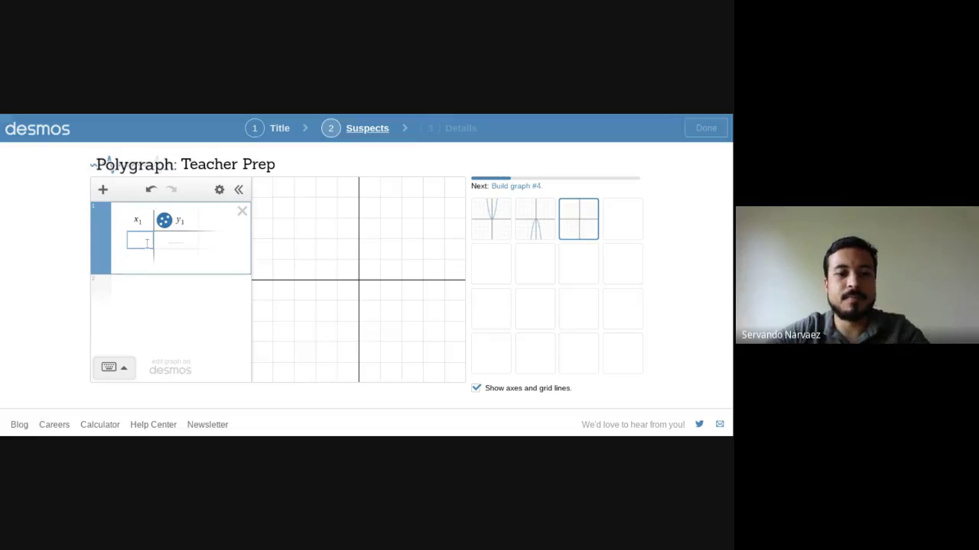
type("x1")
key("Tab")
type("1")
key("Tab")
type("2")
key("Tab")
type("4")
key("Tab")
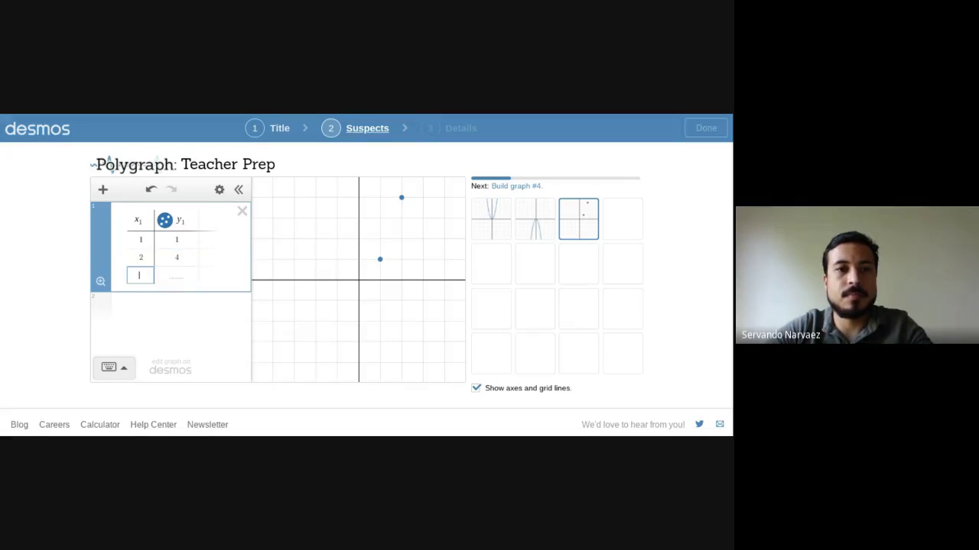
type("3")
key("Tab")
type("9")
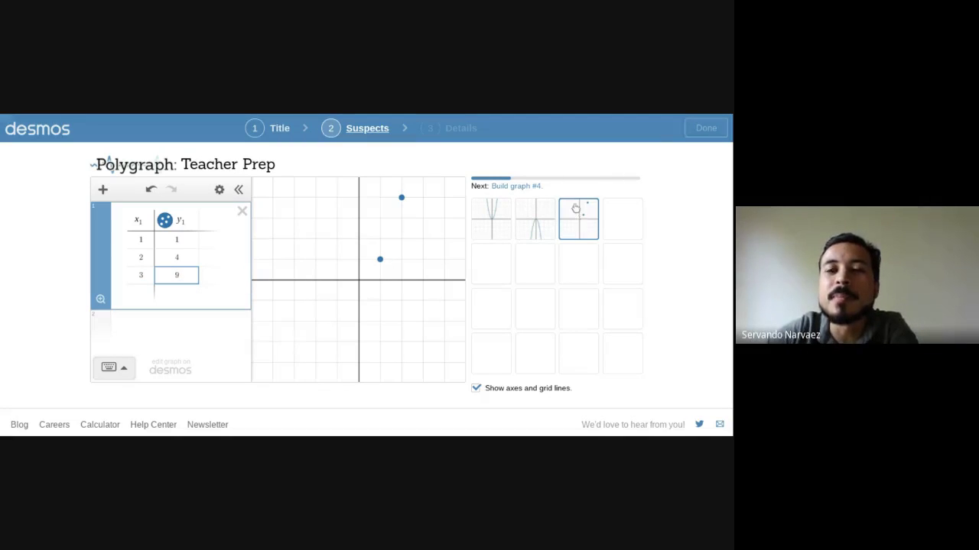
left_click(242, 211)
- Insert the image soccer ball.png as the third suspect and hide the axes and grid lines
left_click(103, 191)
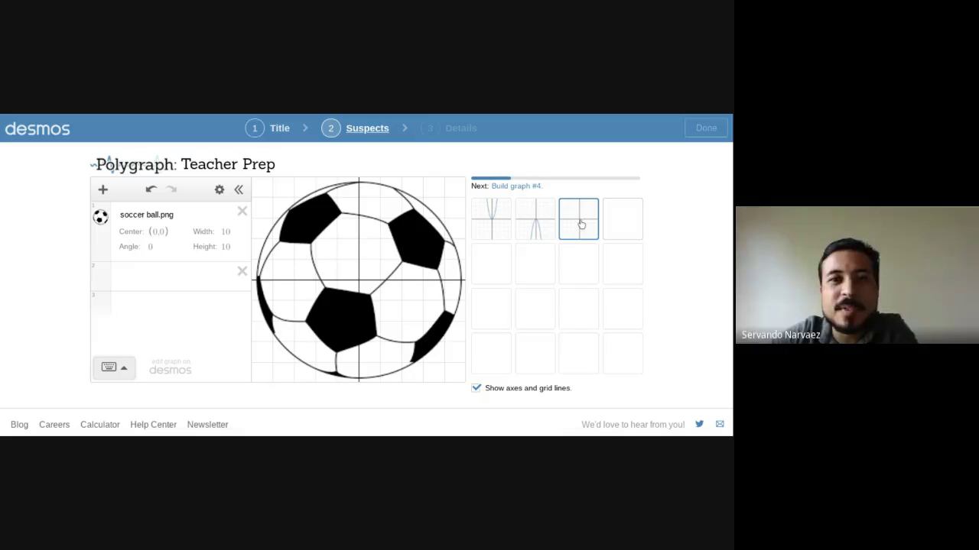
left_click(476, 390)
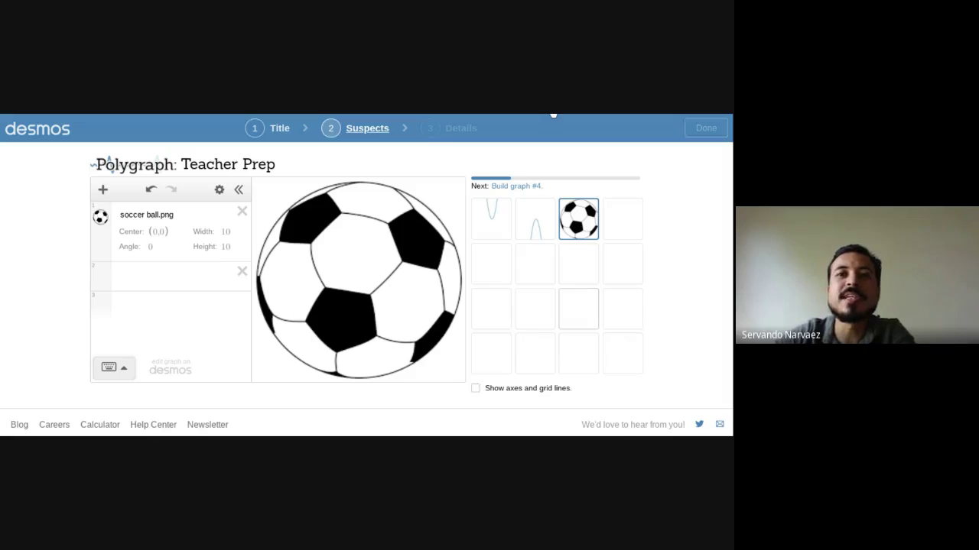
- Resize the soccer ball image in the third suspect to a width of 5 and a height of 5
left_click(226, 232)
key("BackSpace")
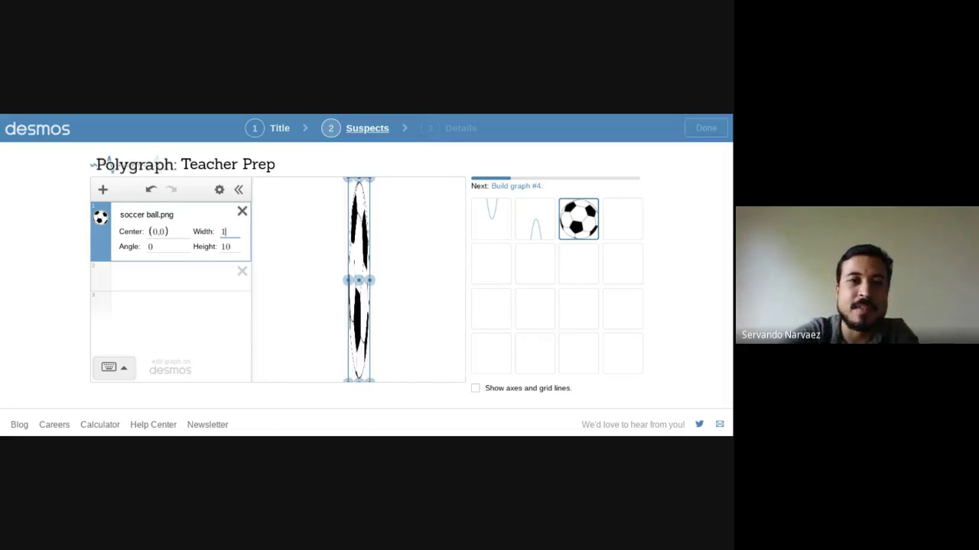
type("5")
key("BackSpace")
key("BackSpace")
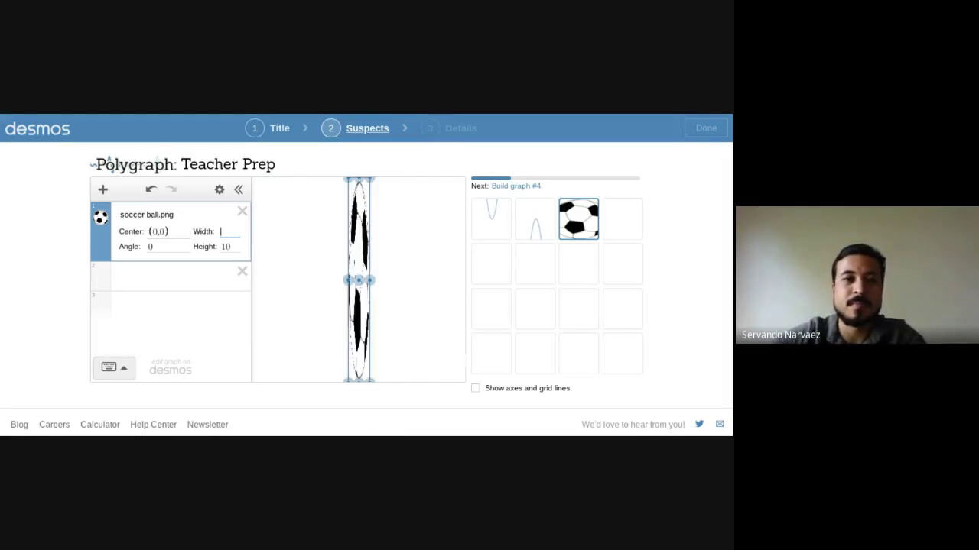
type("5")
left_click(232, 245)
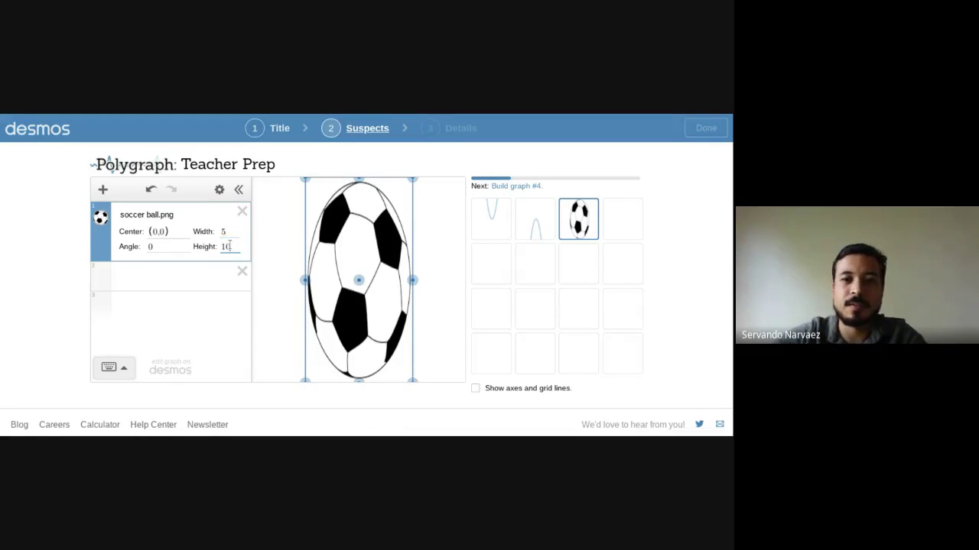
key("BackSpace")
key("BackSpace")
type("5")
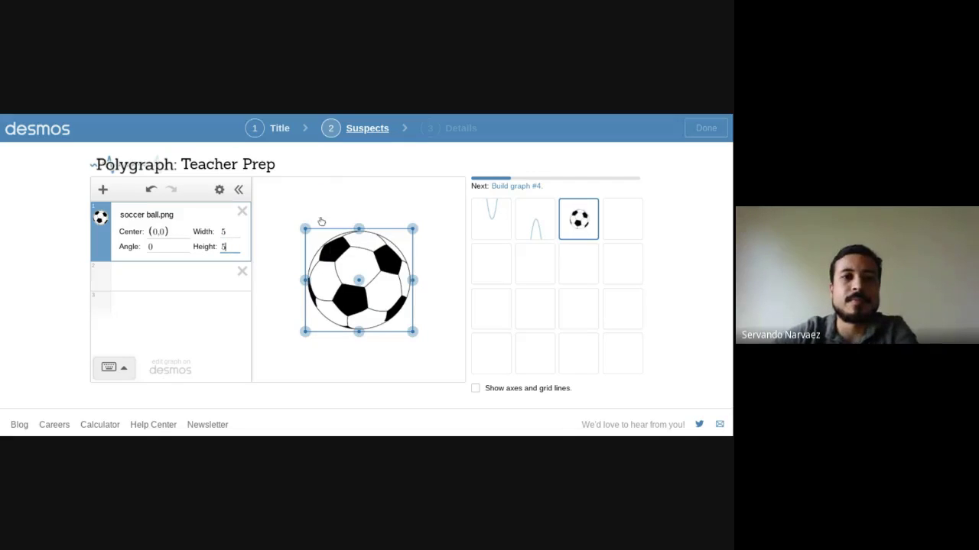
left_click(427, 347)
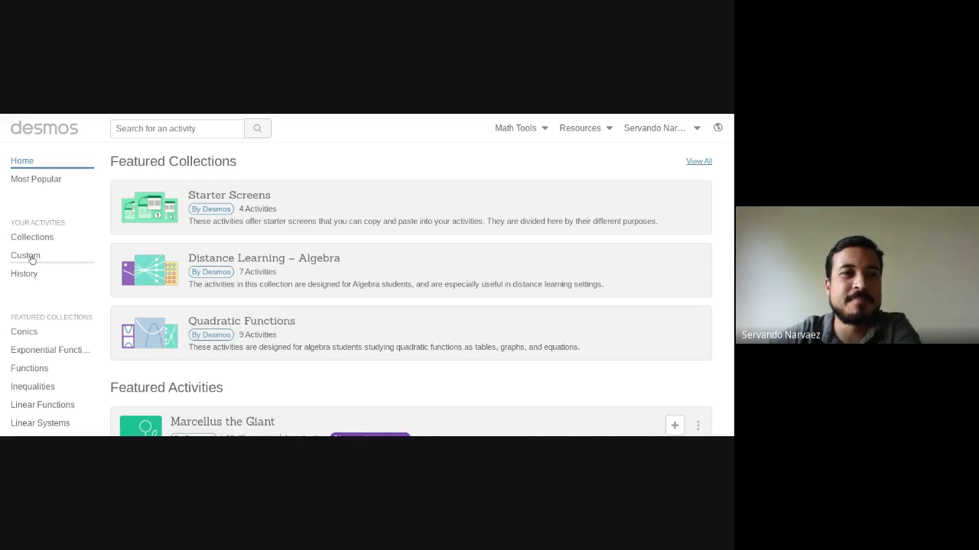
- Create a new custom activity titled "Teacher Prep 2020 Activity" with link sharing and no description
left_click(29, 257)
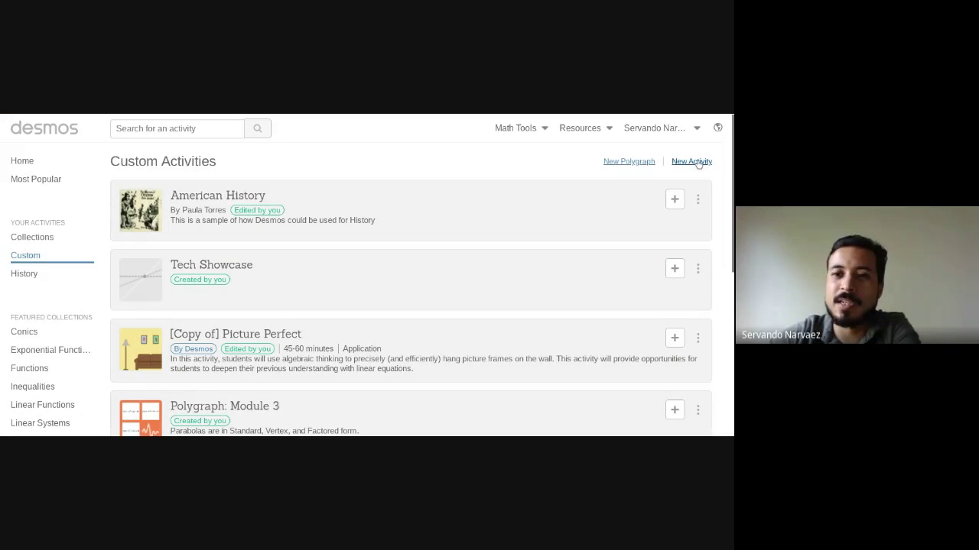
left_click(692, 162)
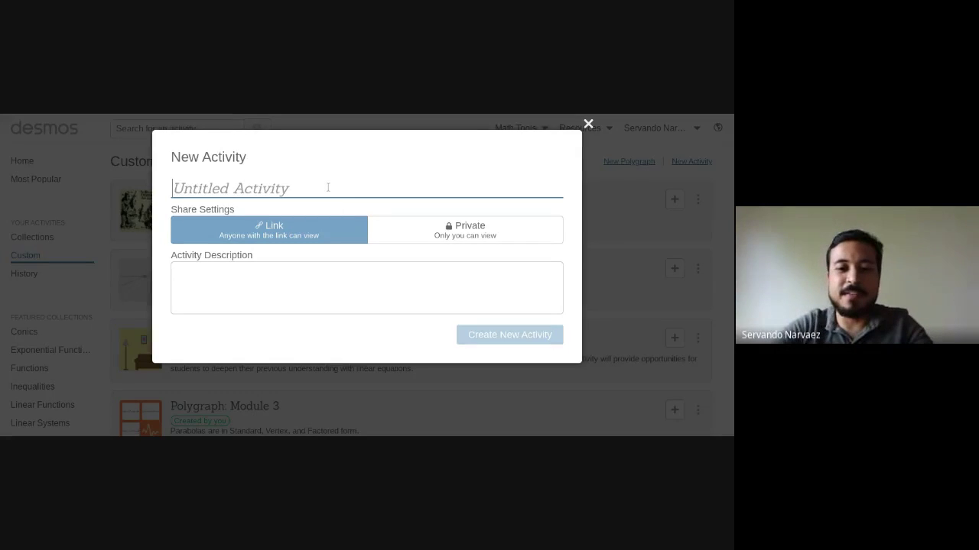
type("Tec")
key("BackSpace")
type("acher Prep 2002")
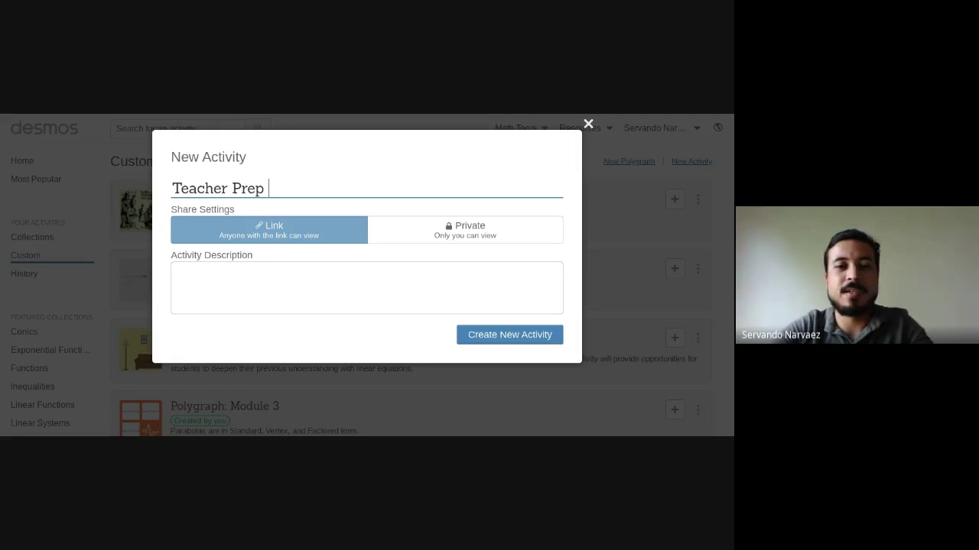
key("BackSpace")
key("BackSpace")
type("20 Activity")
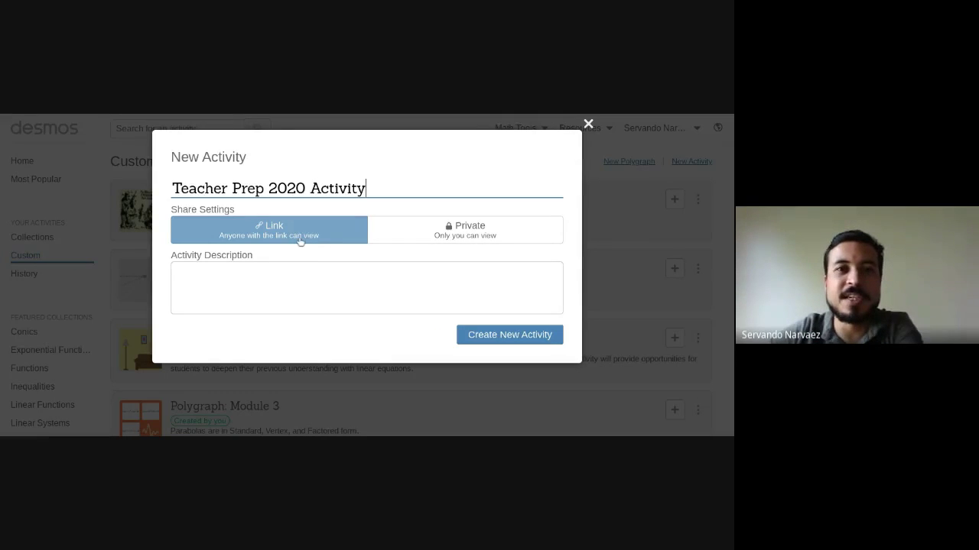
left_click(275, 277)
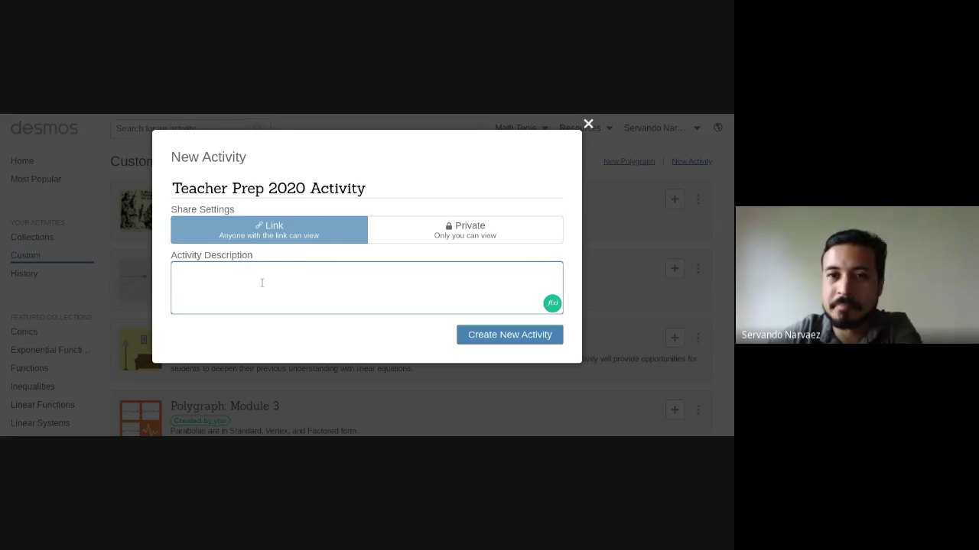
left_click(487, 334)
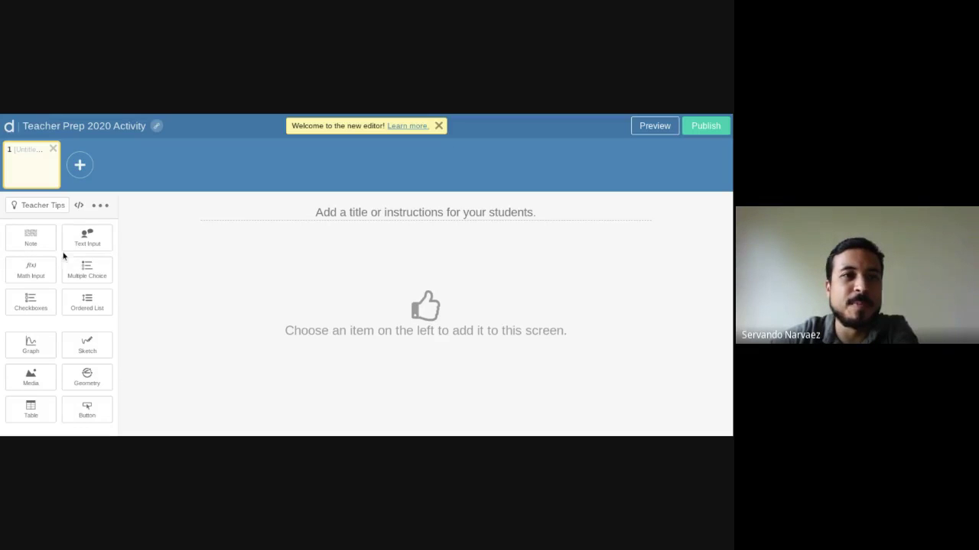
- Try two math inputs on the first screen and delete that screen
left_click(43, 275)
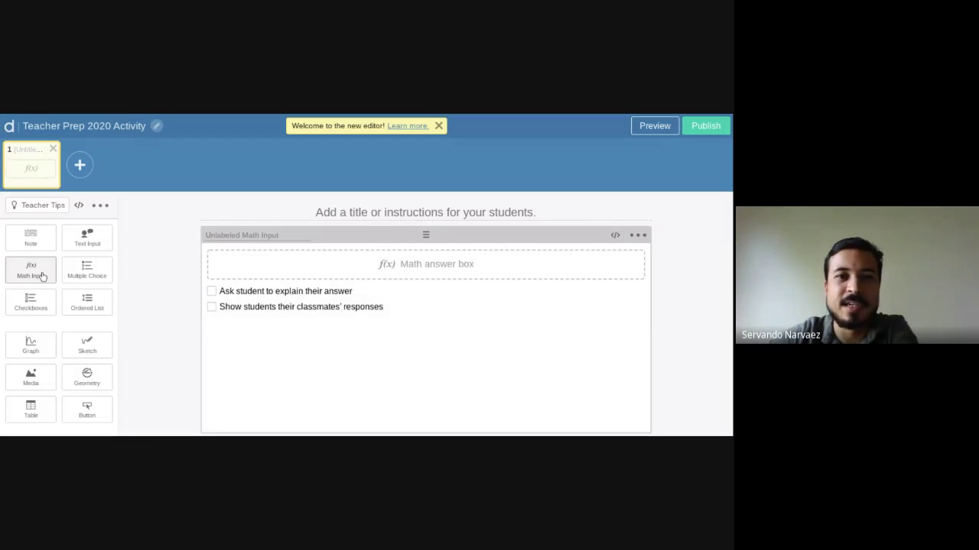
left_click(42, 275)
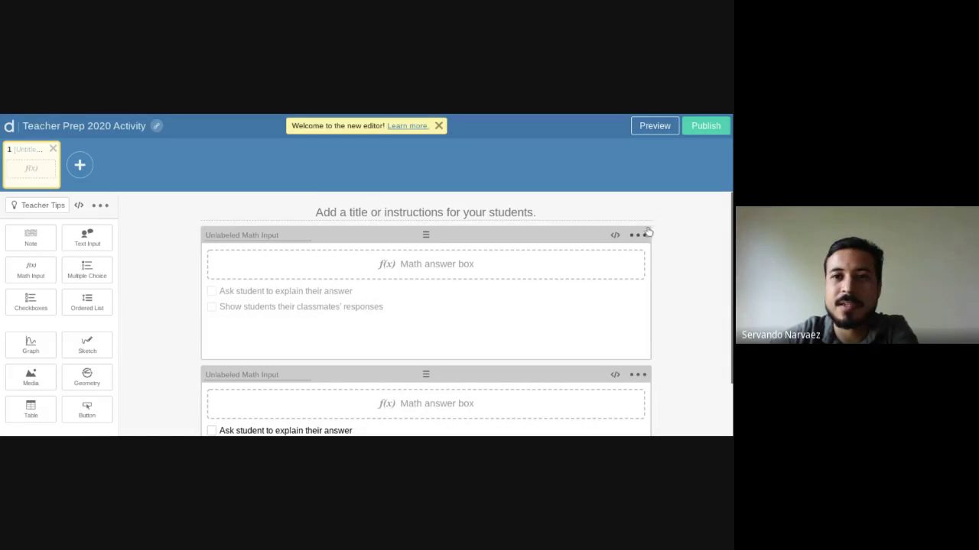
left_click(53, 149)
left_click(450, 196)
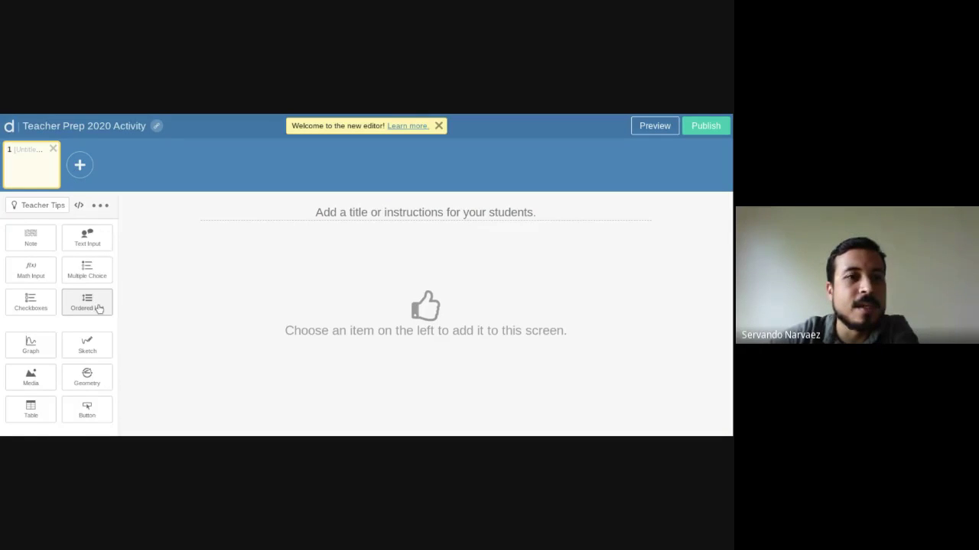
- Add a graph component to the empty first screen
scroll(46, 329, "down", 1)
left_click(30, 331)
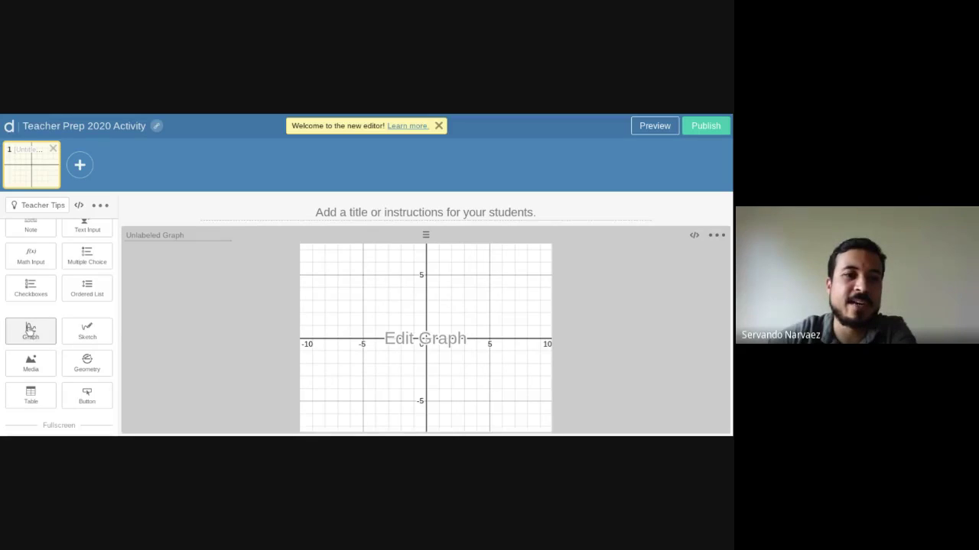
- Try a table and a geometry component beside the graph, deleting each one
left_click(31, 396)
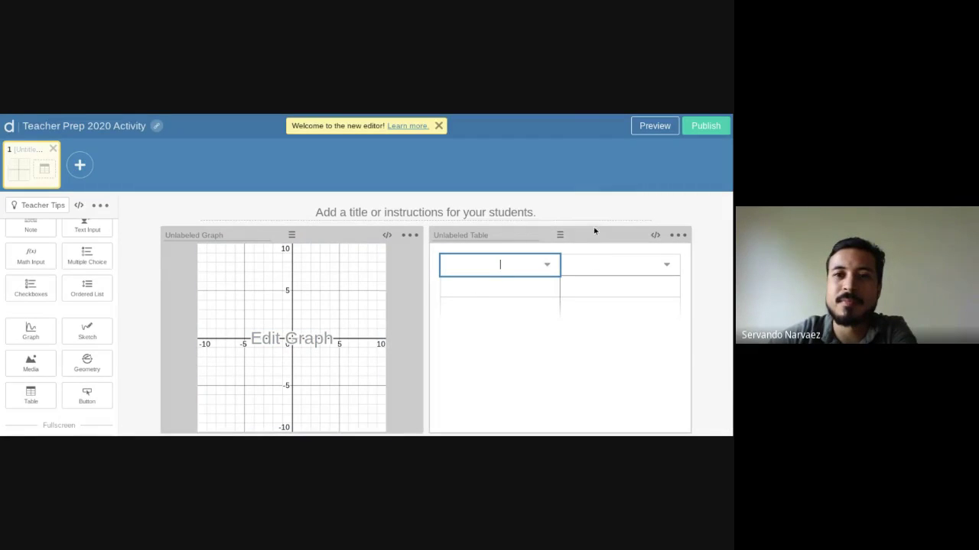
left_click(550, 237)
mouse_move(560, 236)
left_mouse_down()
mouse_move(283, 234)
mouse_move(341, 235)
mouse_move(455, 204)
mouse_move(452, 231)
mouse_move(440, 234)
mouse_move(588, 270)
mouse_move(599, 285)
mouse_move(551, 236)
left_mouse_up()
left_click(677, 235)
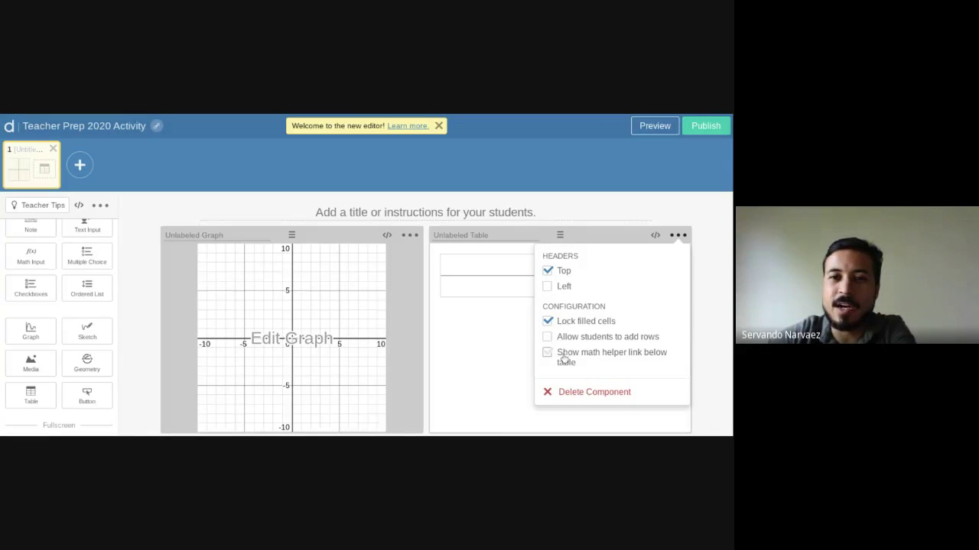
left_click(576, 392)
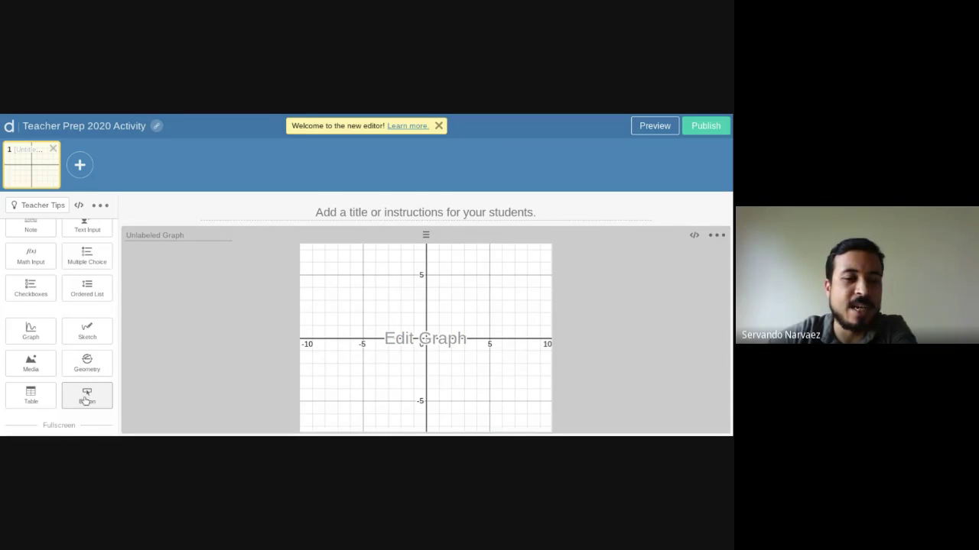
left_click(88, 364)
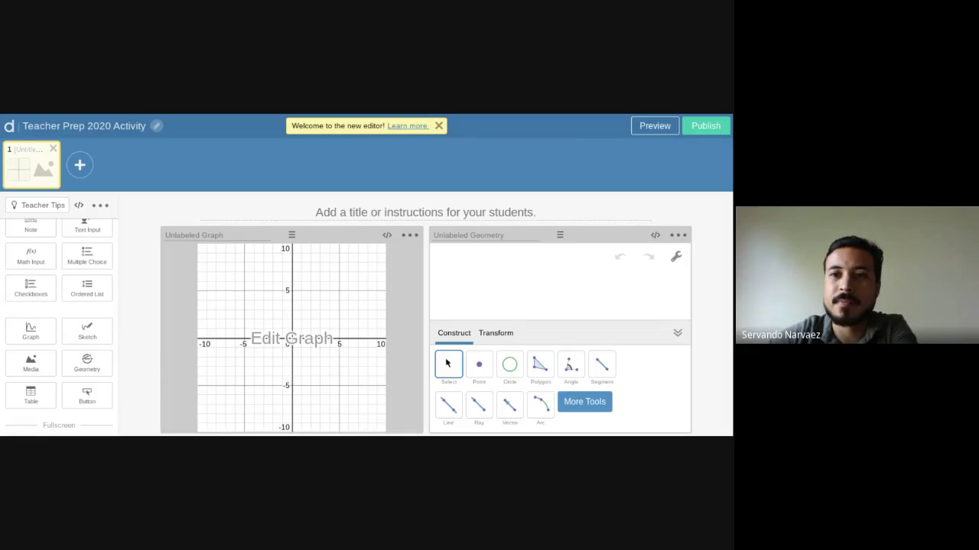
left_click(678, 235)
left_click(639, 257)
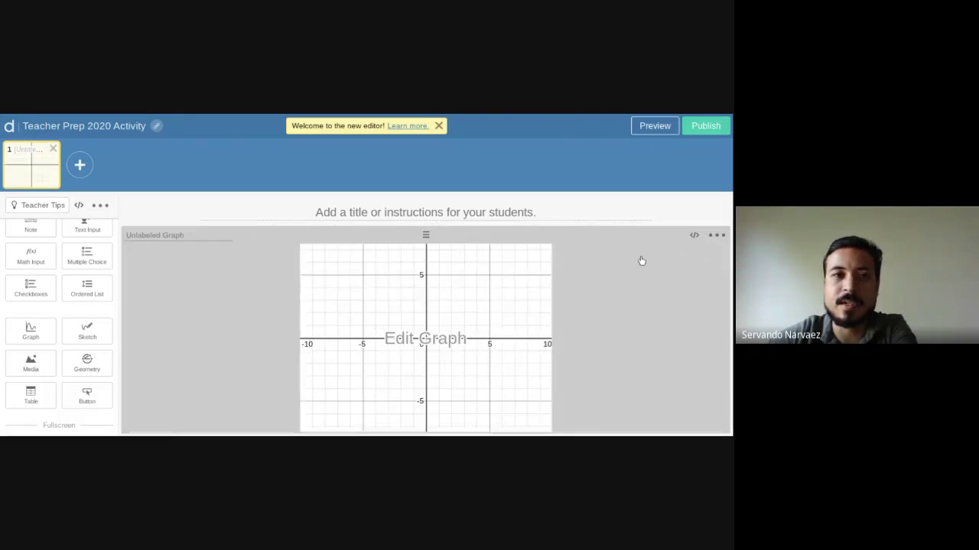
- Add a text input beside the graph on the first screen, leaving its label and the screen title blank
scroll(69, 273, "up", 1)
left_click(88, 243)
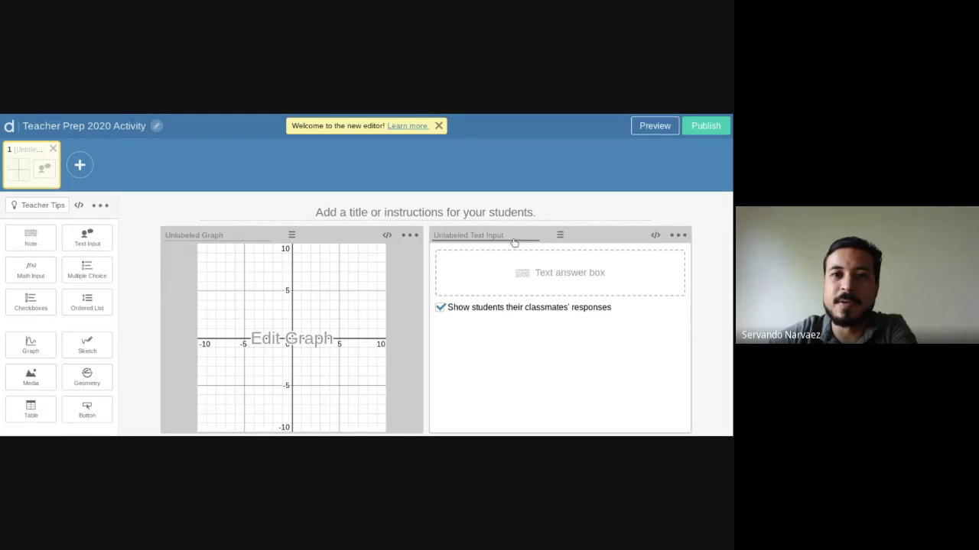
left_click(427, 214)
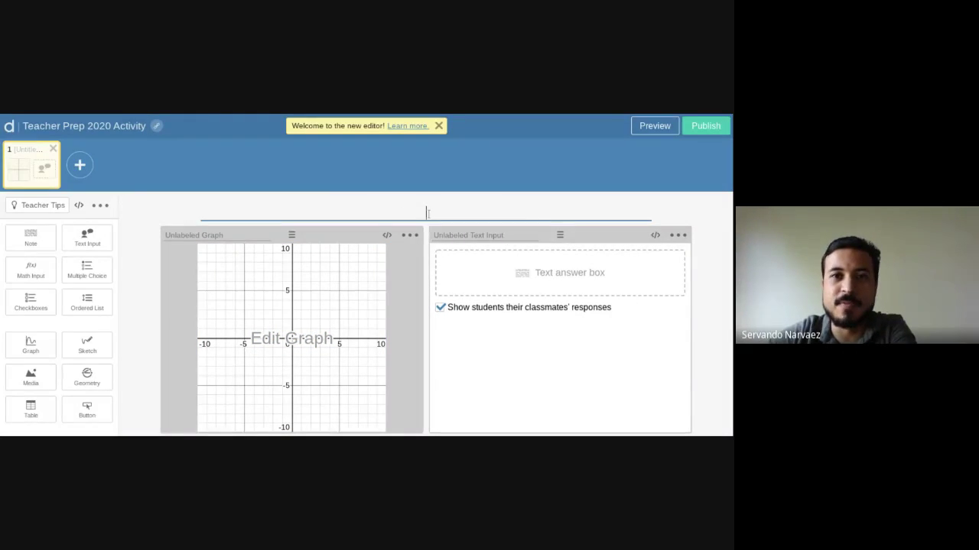
left_click(487, 348)
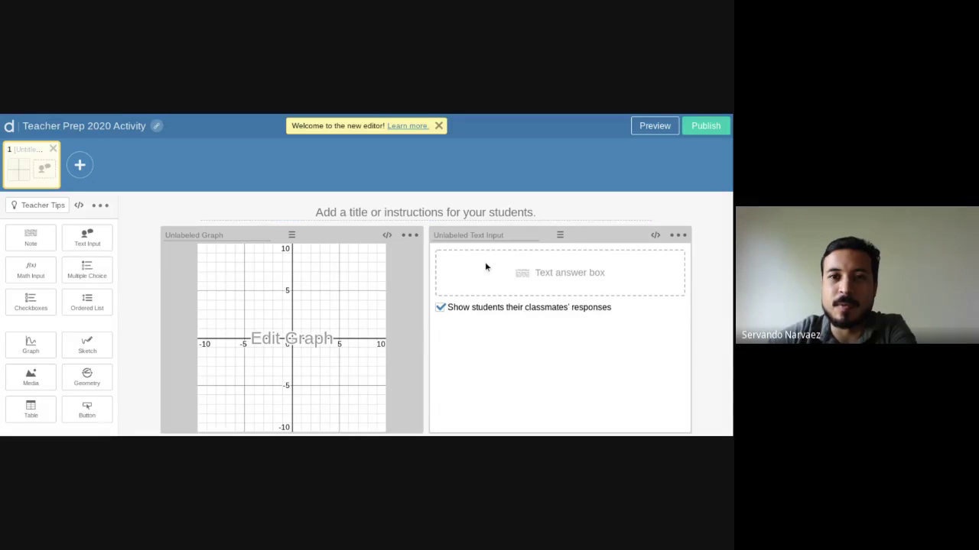
left_click(468, 235)
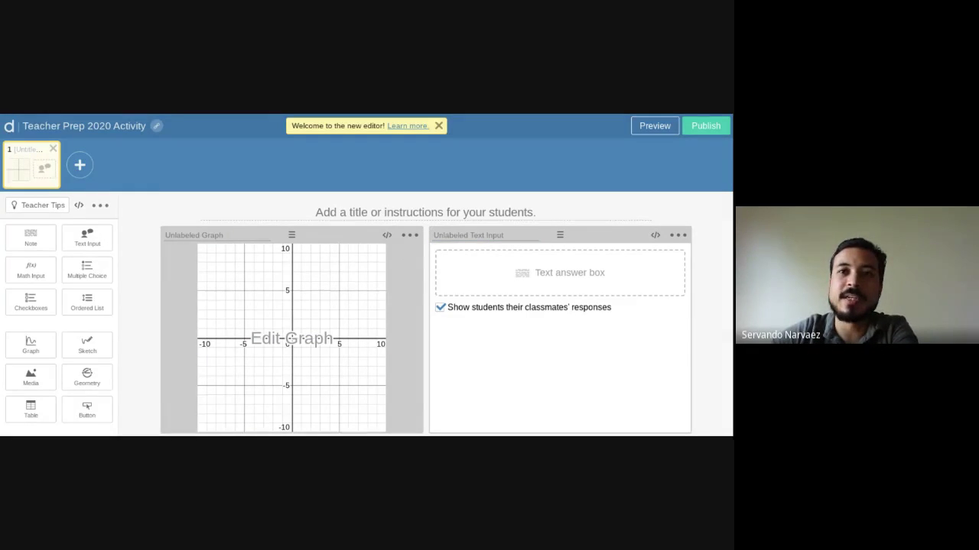
- Try a second screen with a fullscreen graphing calculator and delete that screen
left_click(80, 166)
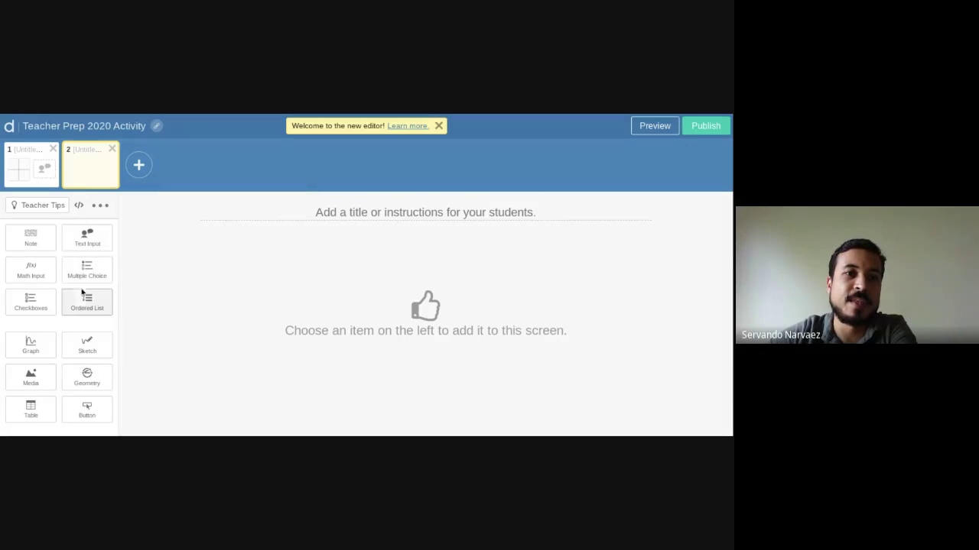
scroll(65, 302, "down", 1)
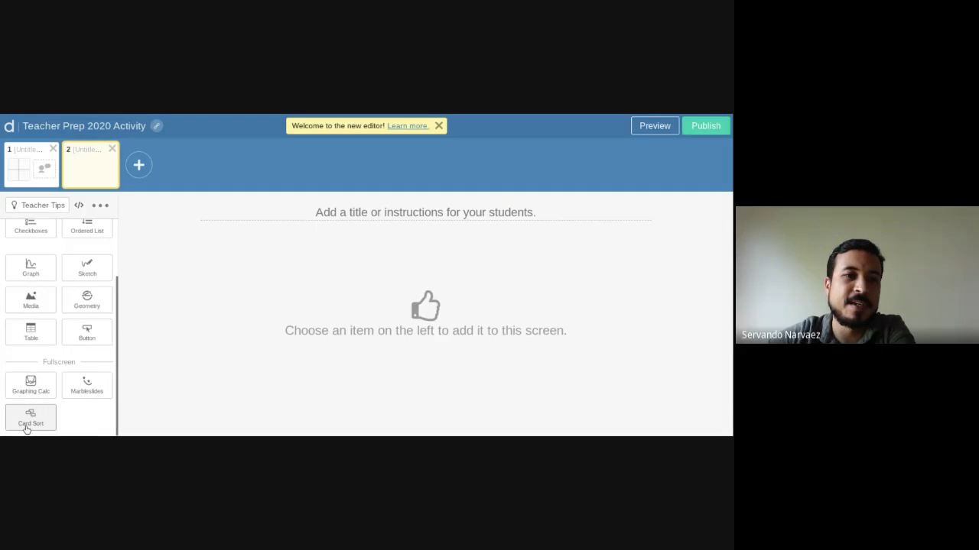
left_click(30, 386)
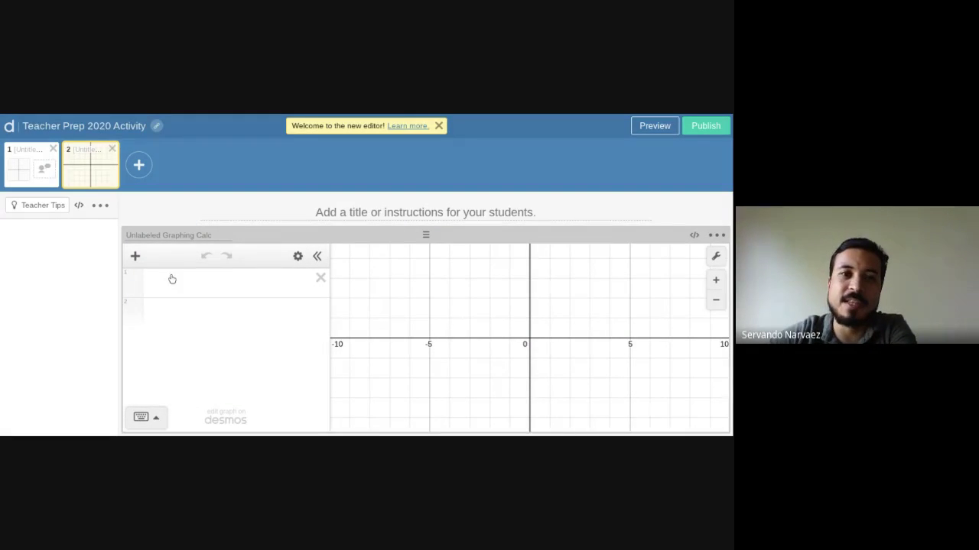
left_click(210, 285)
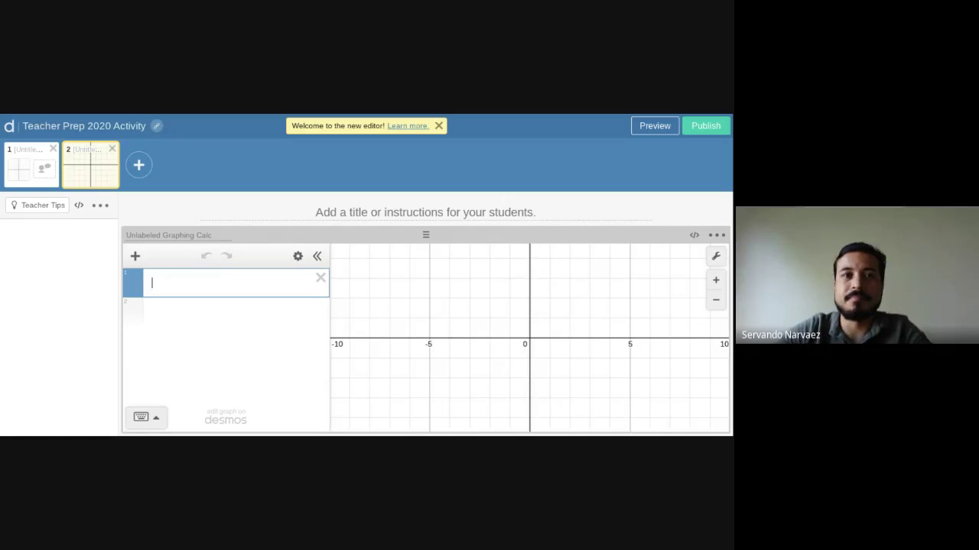
left_click(113, 149)
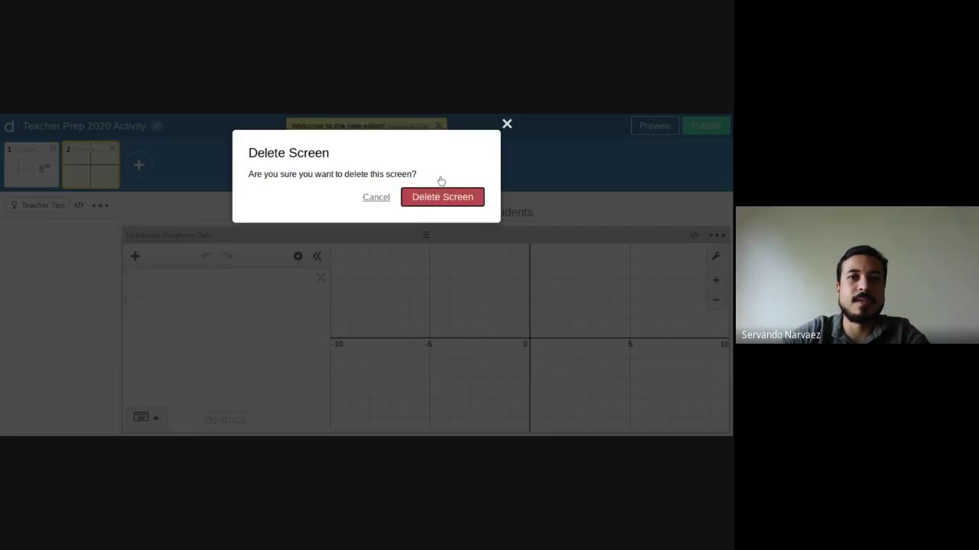
left_click(449, 197)
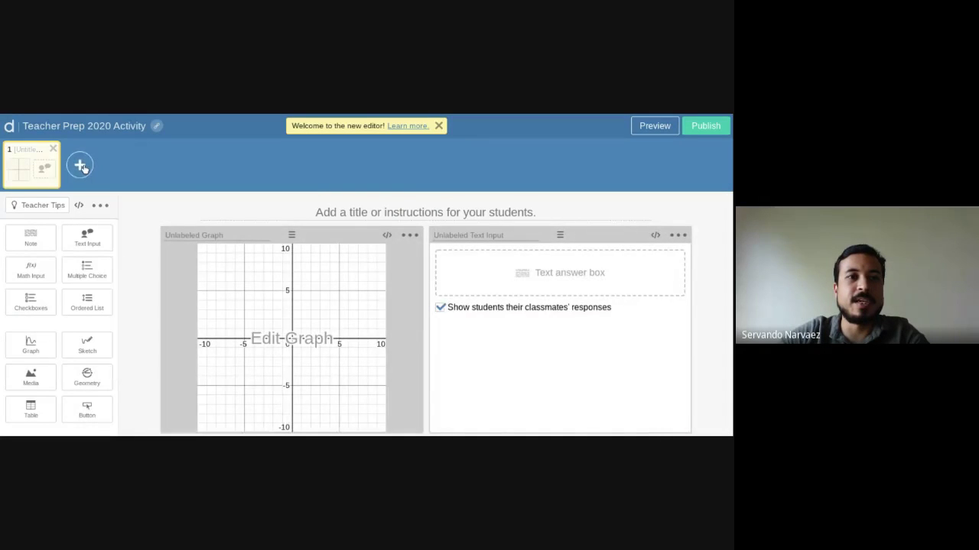
- Add a second screen containing a Card Sort
left_click(80, 165)
scroll(30, 345, "down", 2)
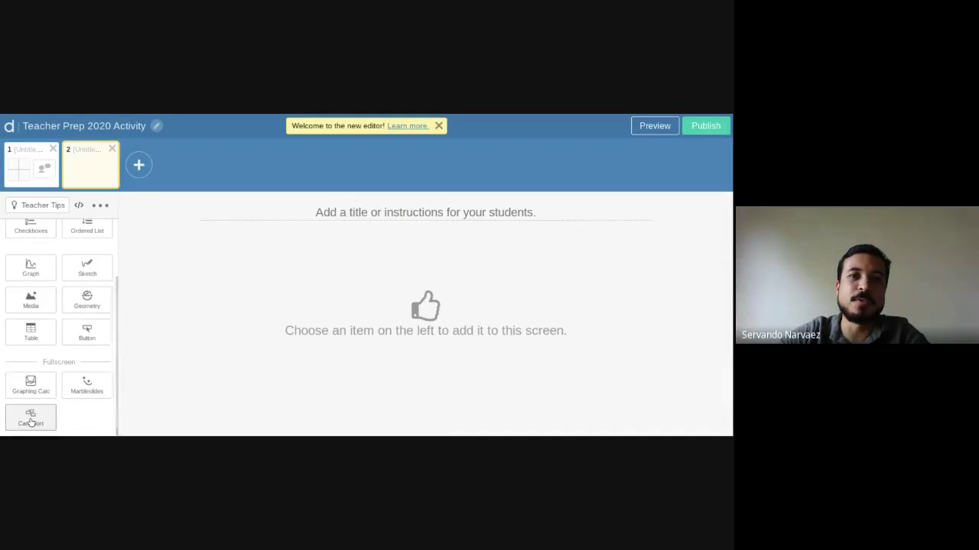
left_click(30, 419)
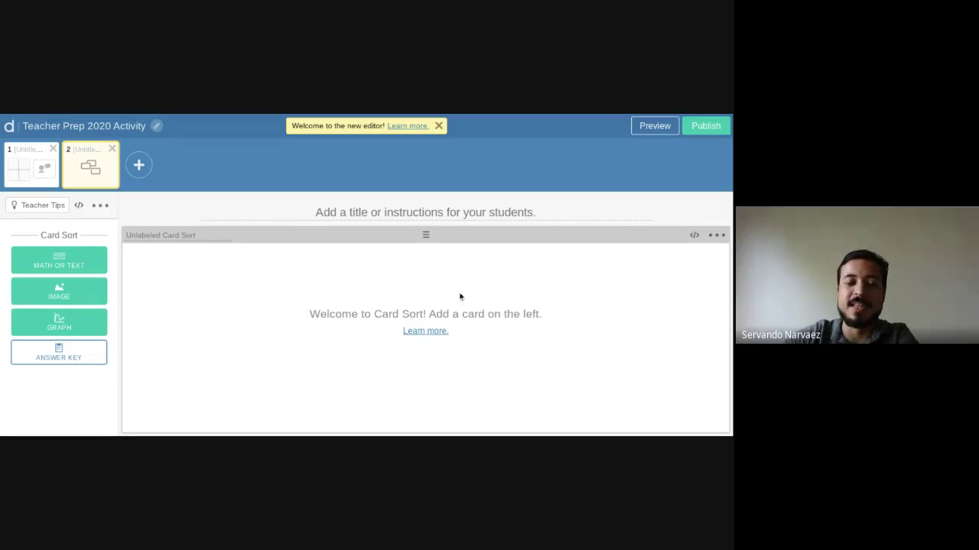
- Add a text card reading "Civil War" to the card sort and insert a math field after the text
left_click(61, 265)
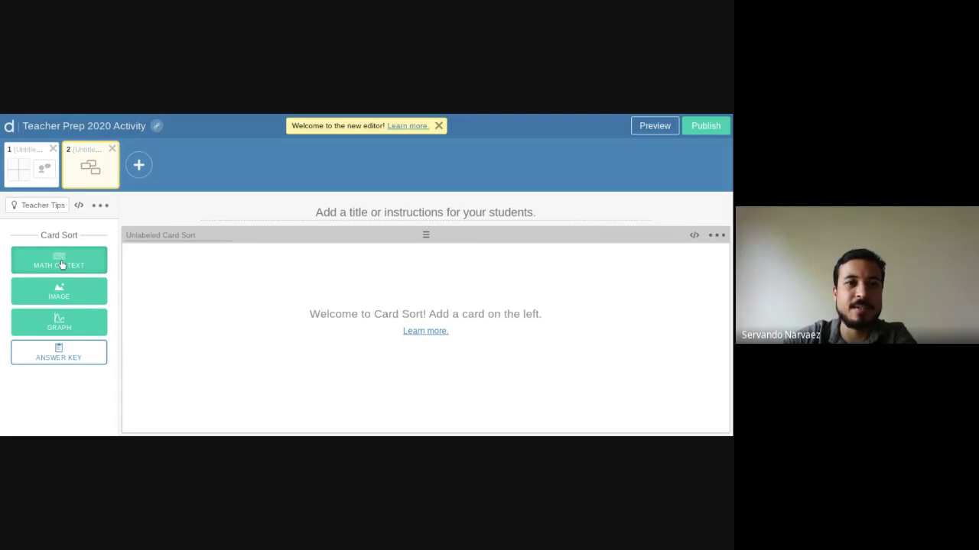
left_click(168, 297)
type("civil A")
key("BackSpace")
type("War")
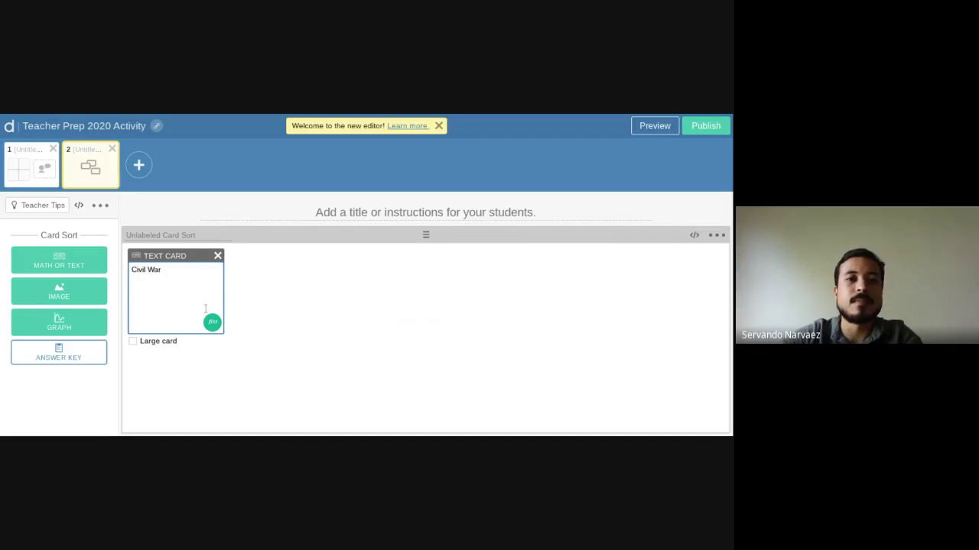
left_click(213, 322)
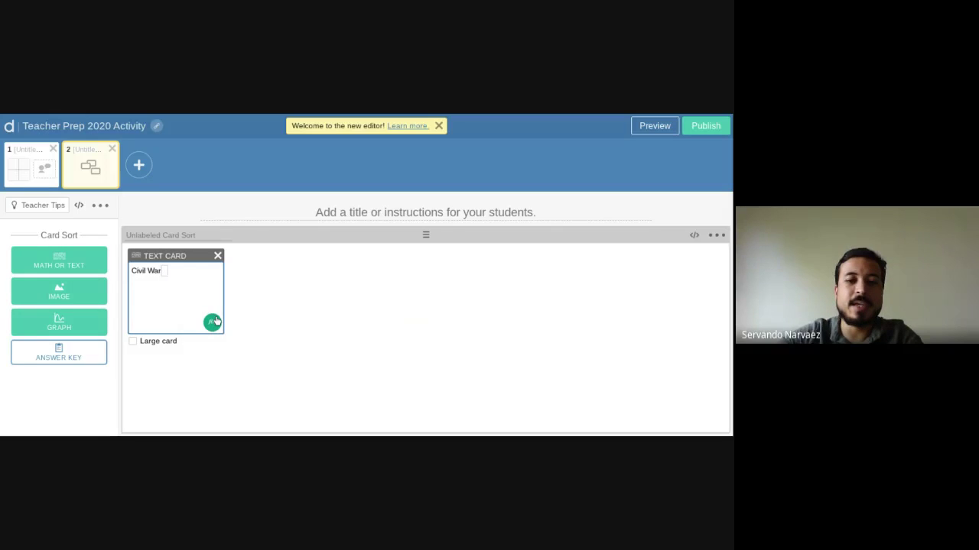
- Enter the function f(x) = 3x + 2 in the math field of the "Civil War" text card
type("f(x) = ")
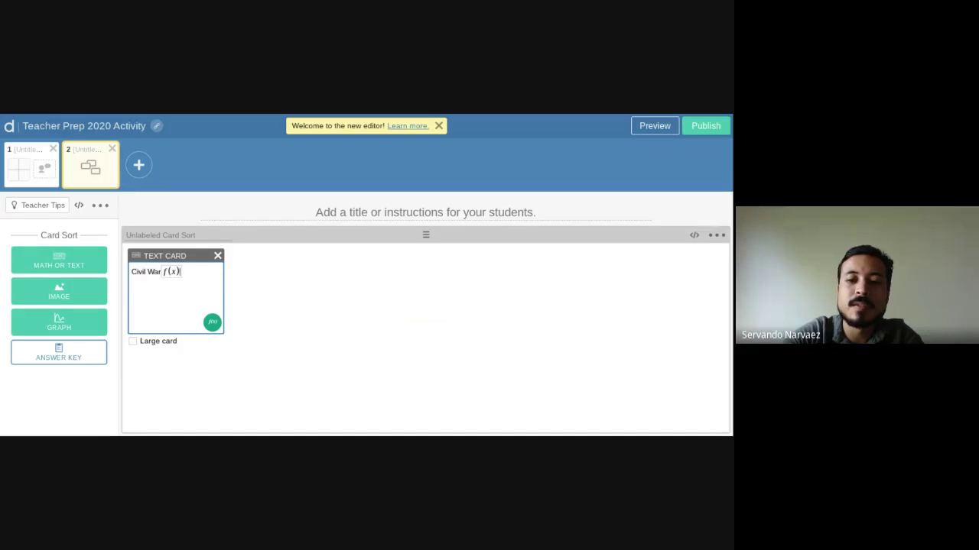
type("3x ")
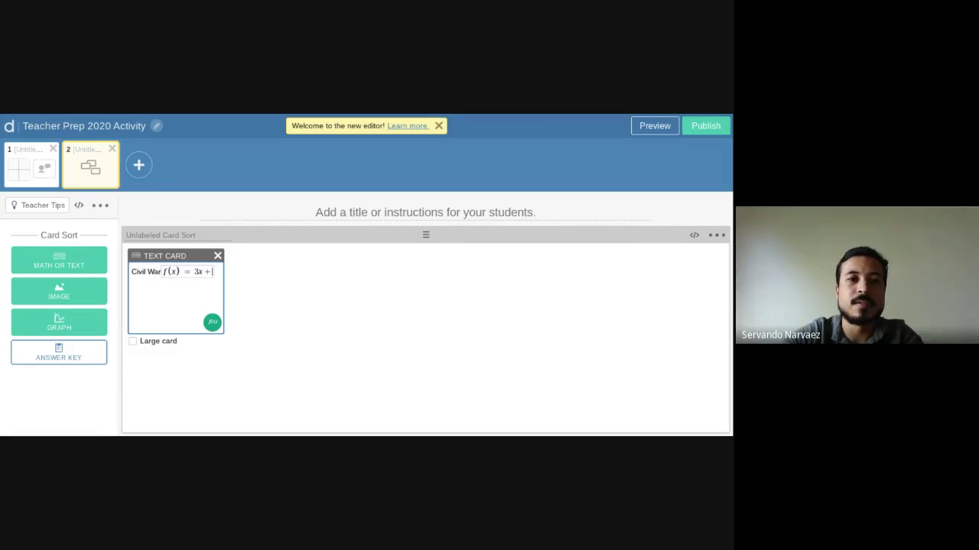
type("+ 2")
left_click(273, 321)
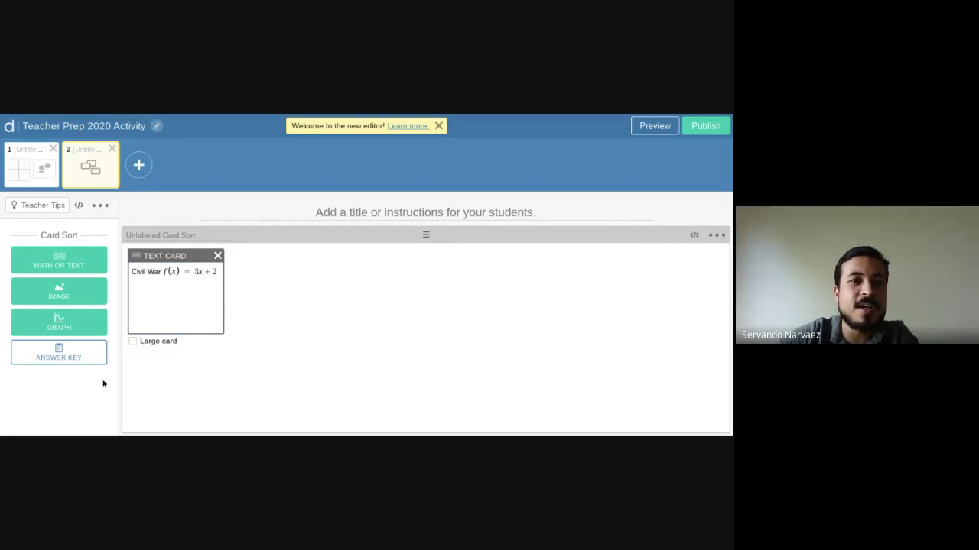
- Try an empty image card and a blank graph card in the card sort, and delete both cards
left_click(52, 292)
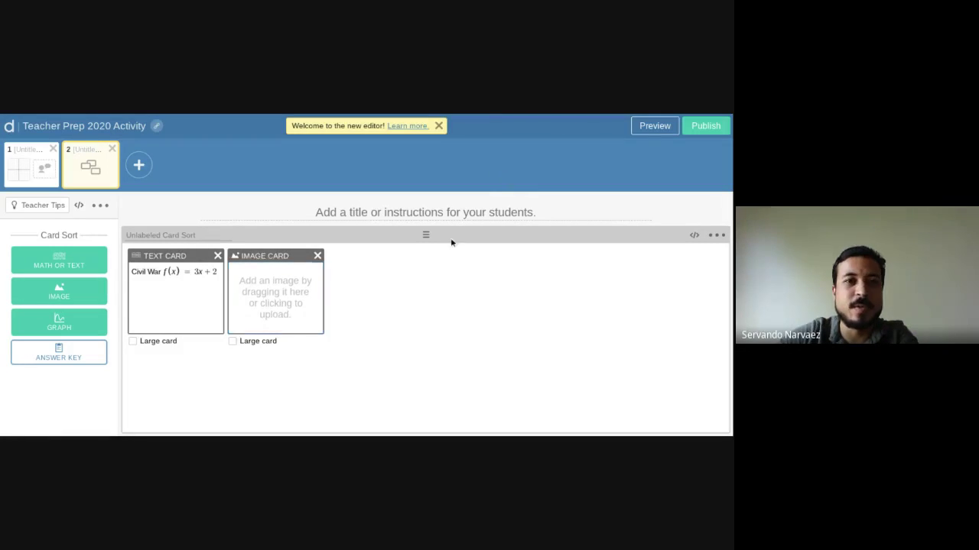
left_click(58, 325)
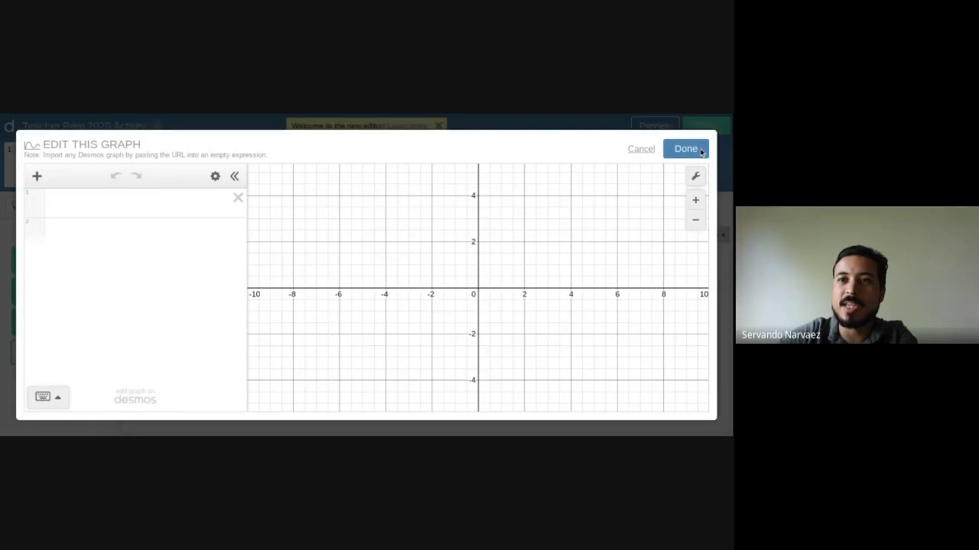
left_click(685, 149)
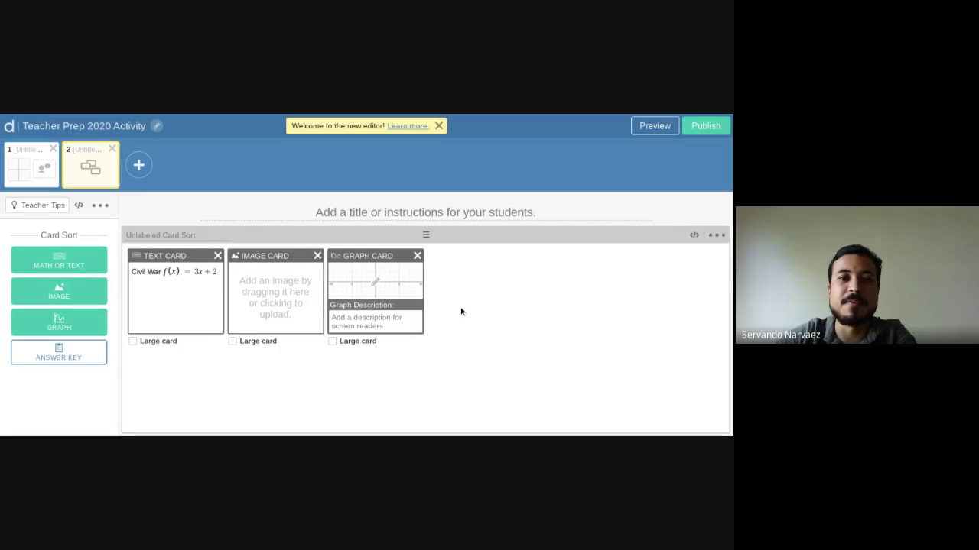
left_click(417, 256)
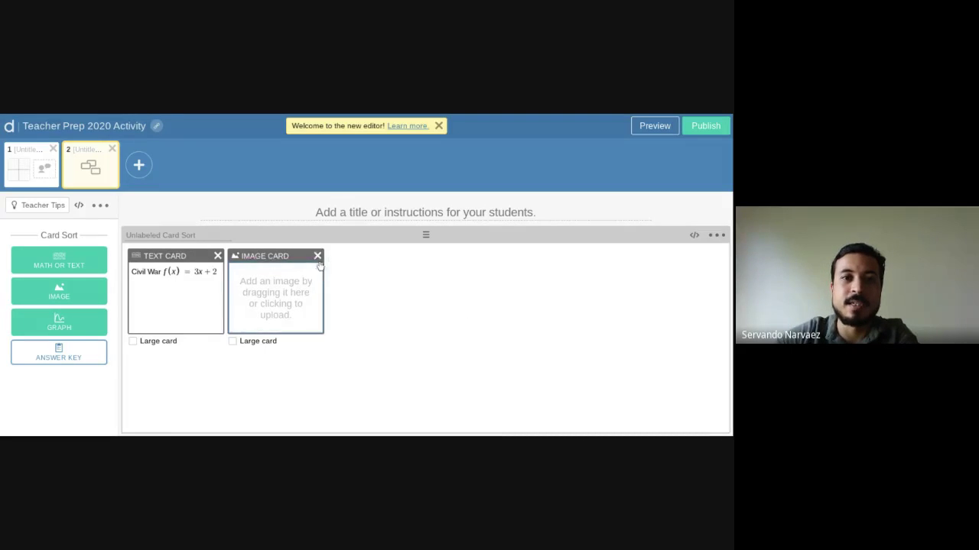
left_click(317, 258)
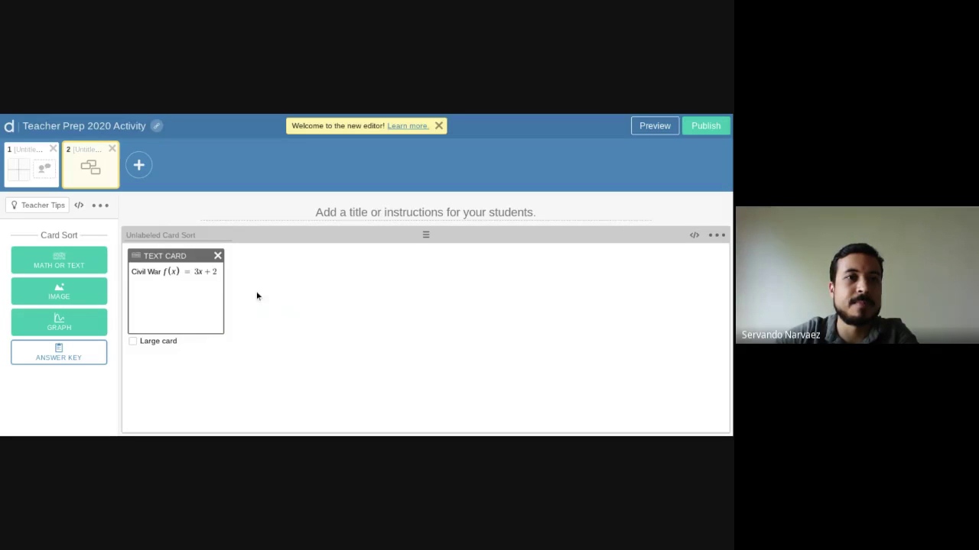
- Try a third screen with a fullscreen Marbleslides component and delete that screen
left_click(138, 165)
scroll(87, 344, "down", 5)
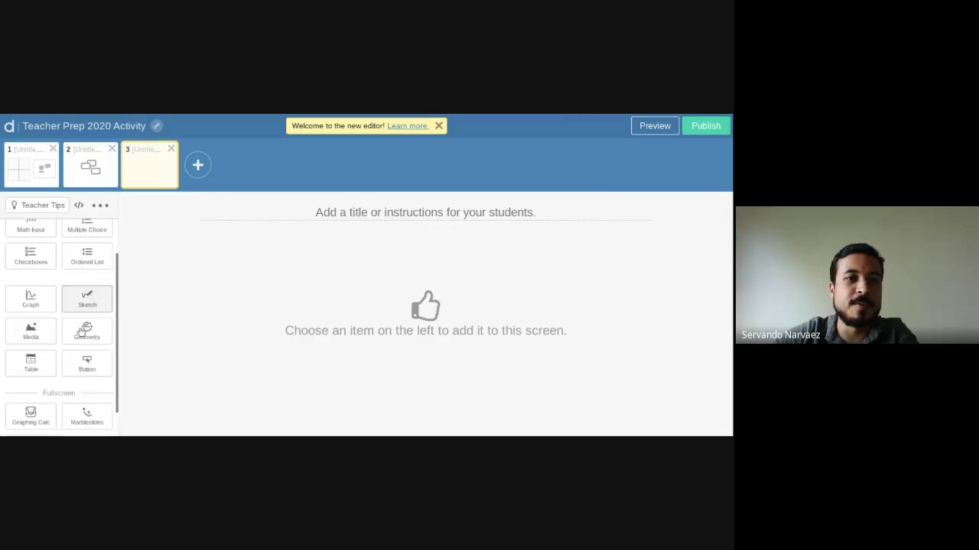
left_click(89, 380)
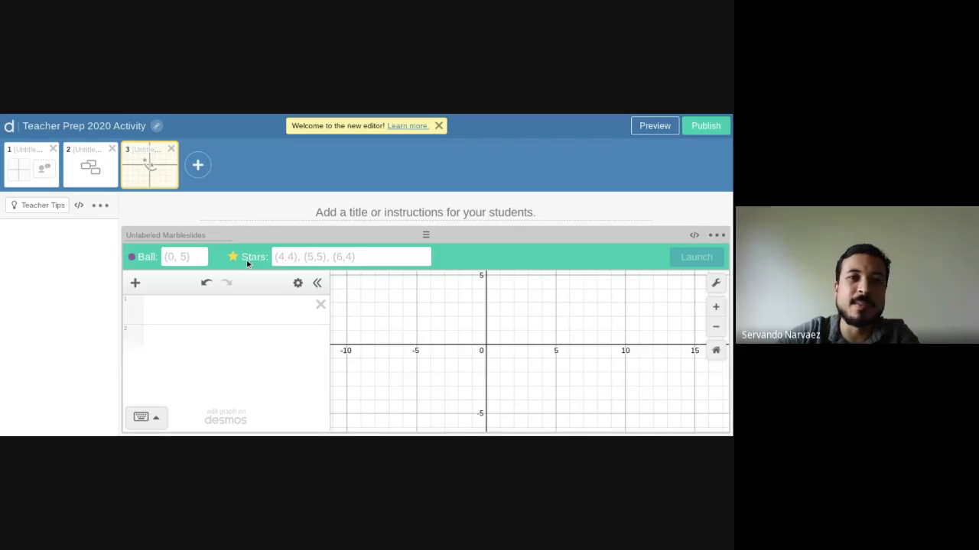
left_click(172, 150)
left_click(441, 197)
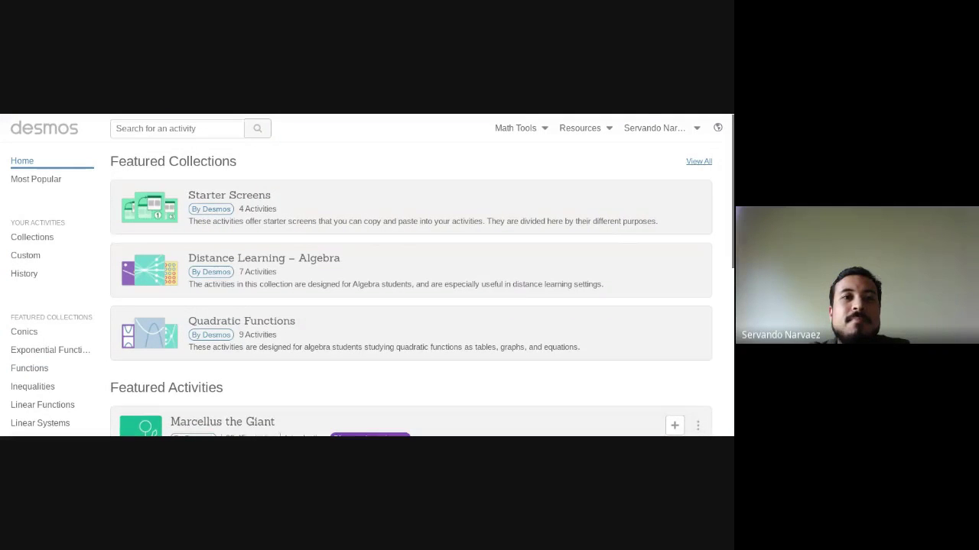
- Browse the Linear Functions featured collection on the Desmos teacher site and open the Marbleslides: Lines activity
scroll(70, 262, "down", 3)
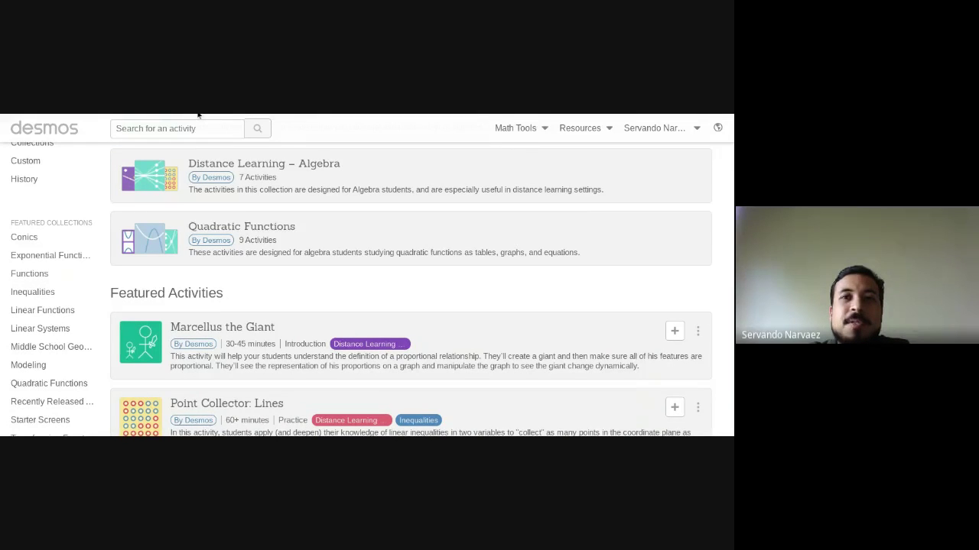
left_click(44, 310)
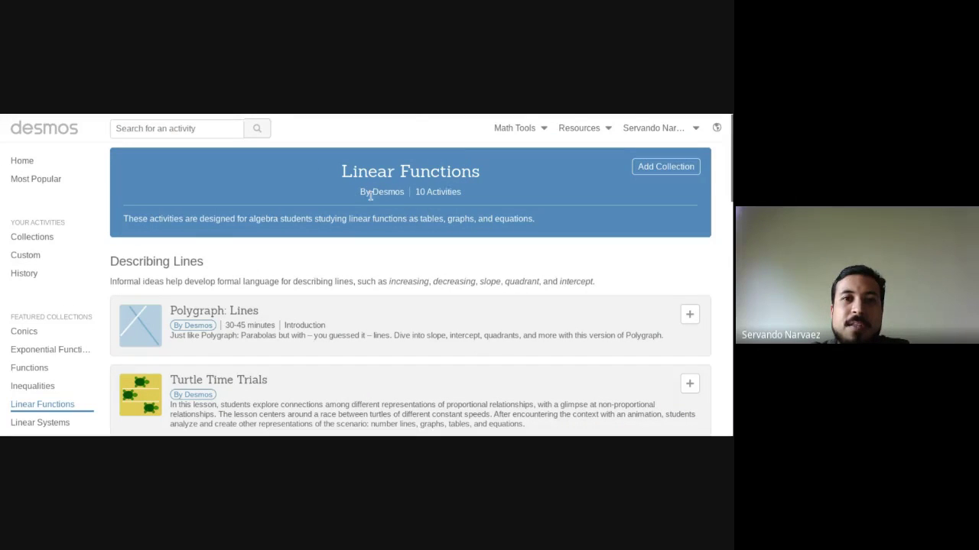
scroll(173, 269, "down", 5)
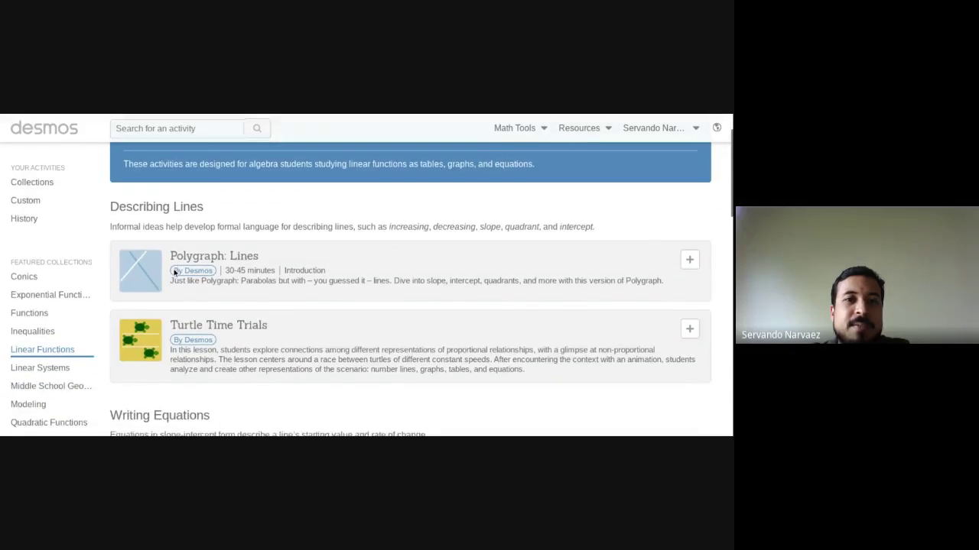
scroll(173, 271, "down", 5)
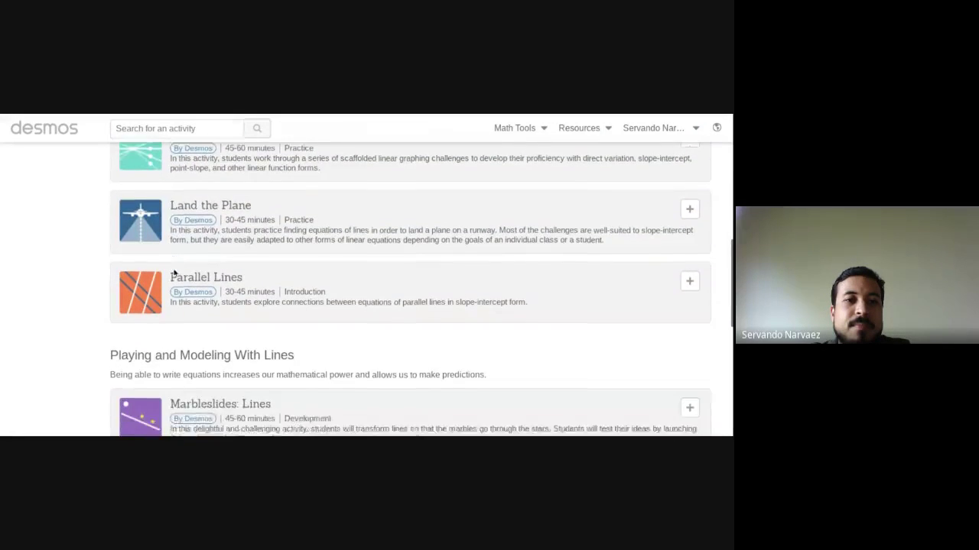
scroll(173, 271, "down", 1)
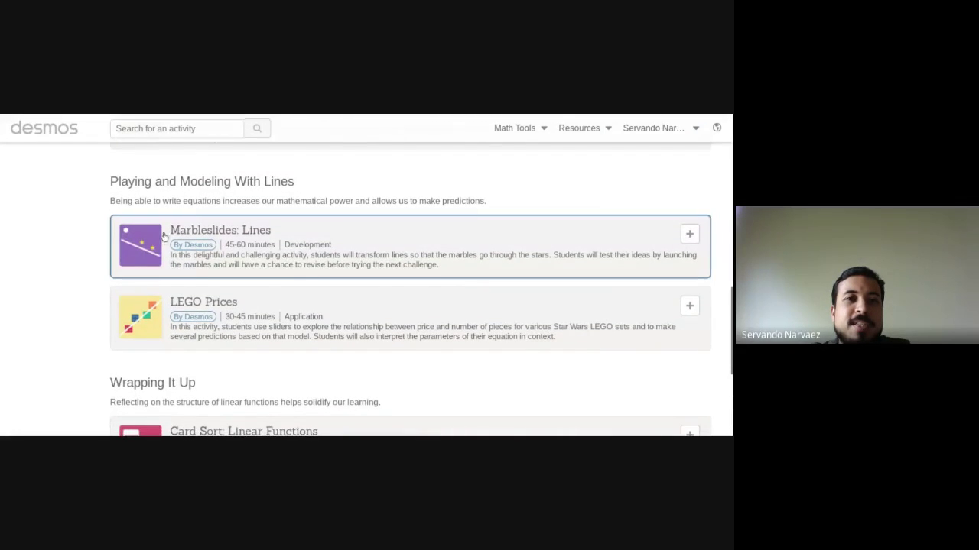
left_click(208, 231)
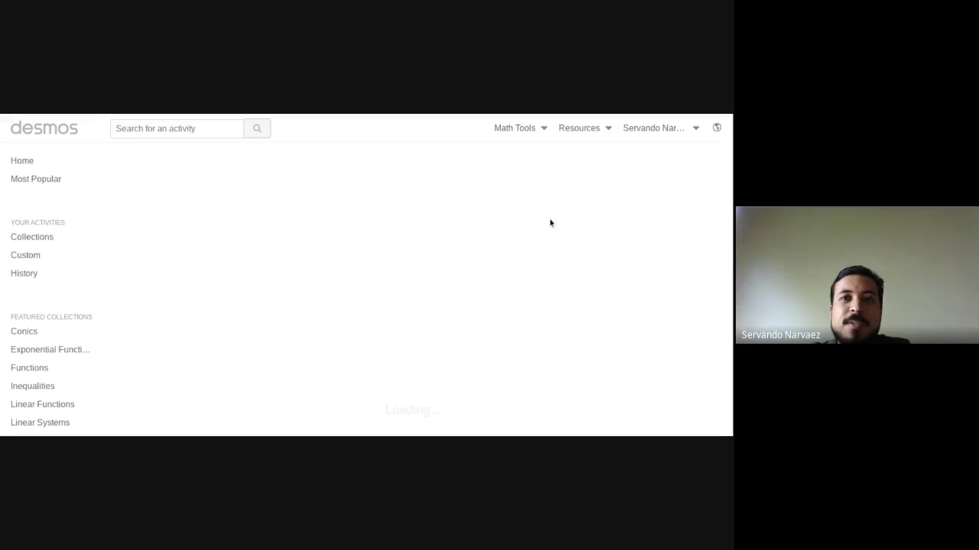
- Examine the description and the translated versions offered for the Marbleslides: Lines activity
scroll(490, 315, "down", 2)
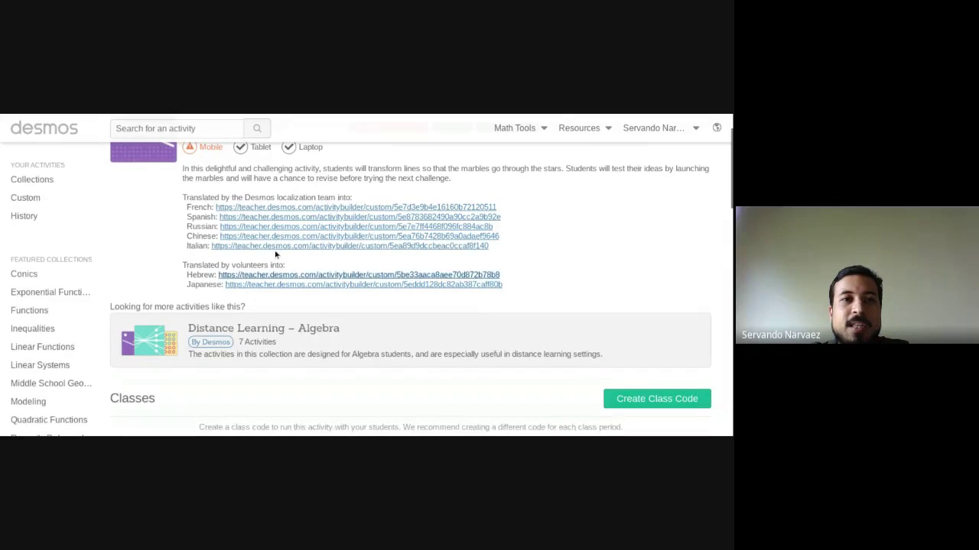
scroll(252, 227, "up", 2)
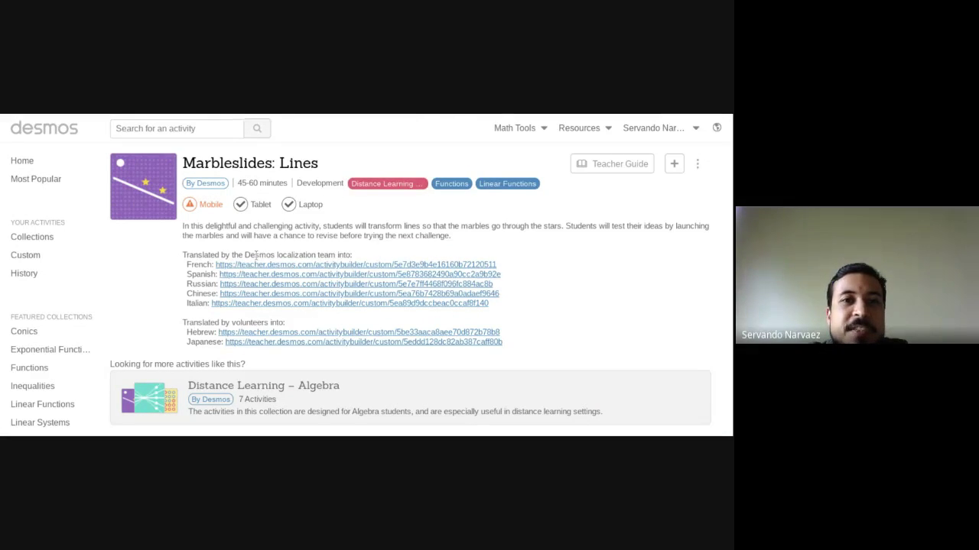
left_click_drag(245, 253, 274, 254)
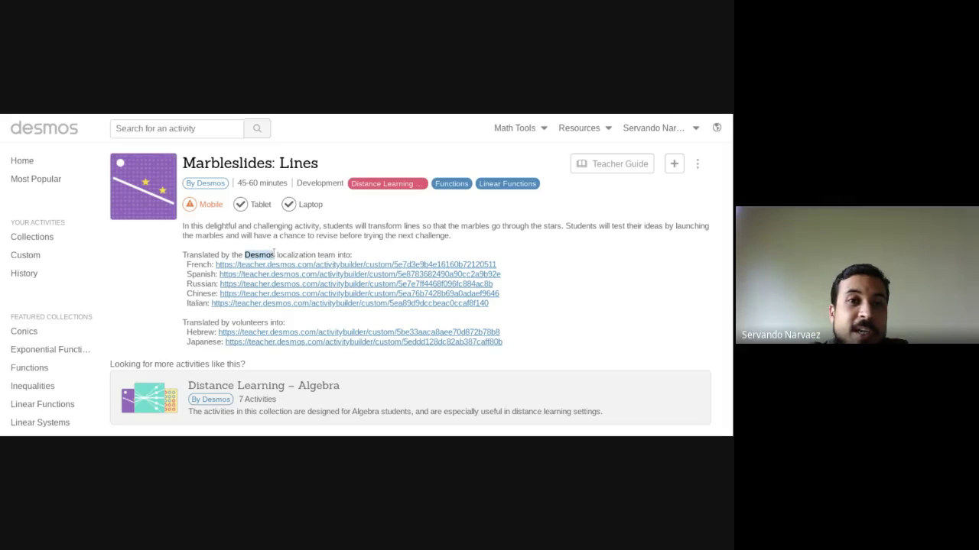
left_click(370, 256)
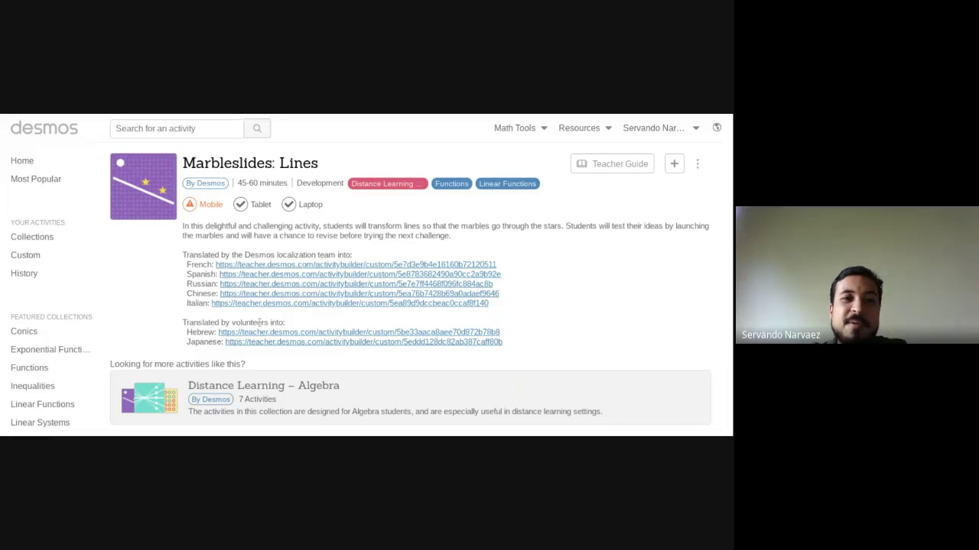
- Preview the first screen, "Let's Marbleslide!", as a student, launch the marbles and close the preview
scroll(220, 357, "down", 5)
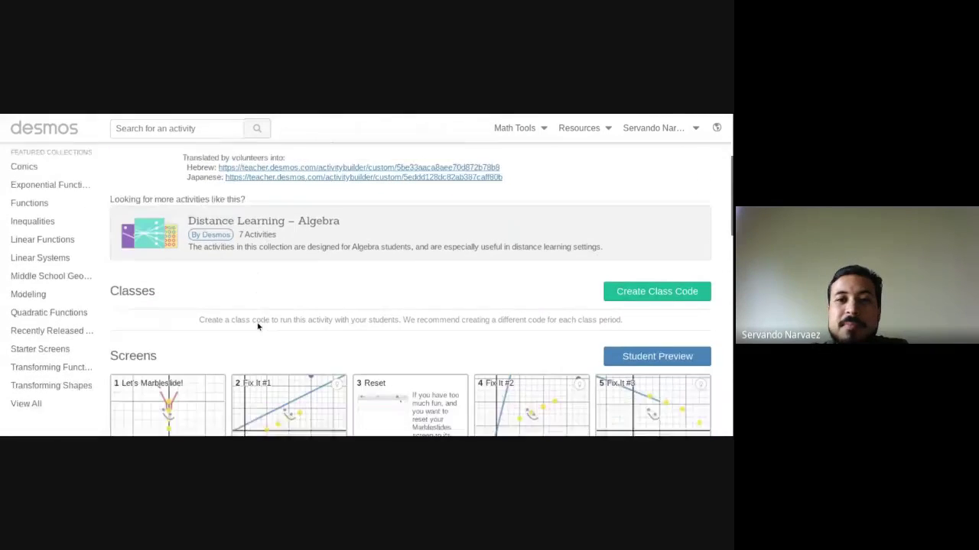
scroll(219, 357, "down", 1)
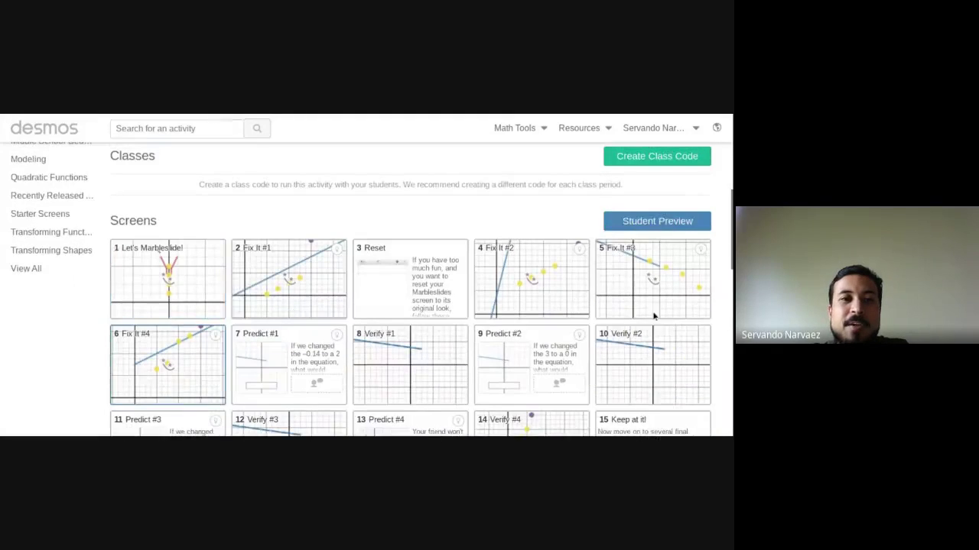
left_click(198, 287)
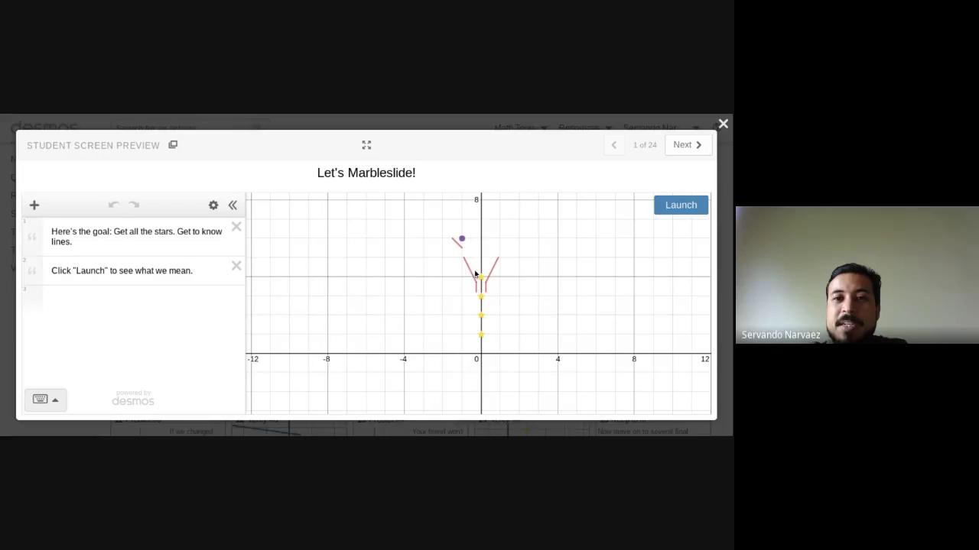
left_click(678, 207)
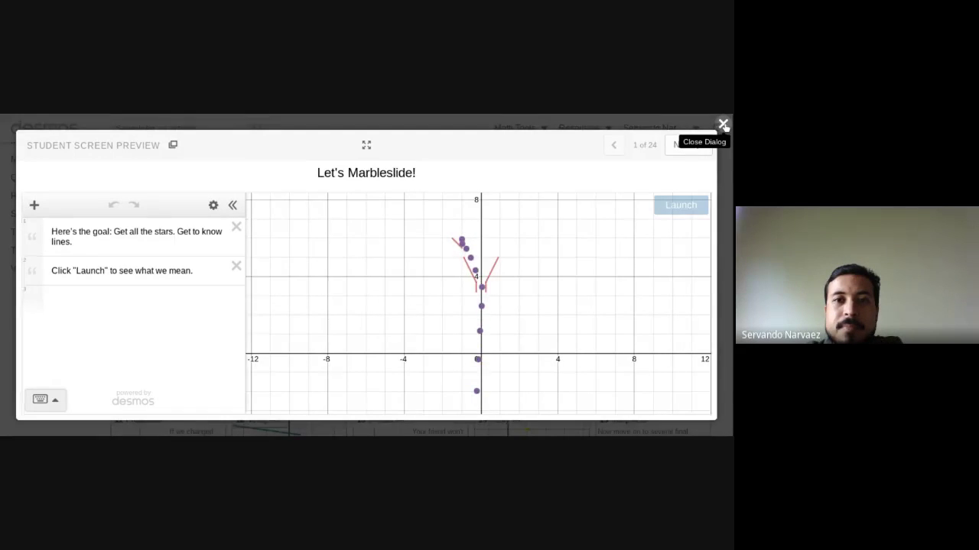
left_click(723, 125)
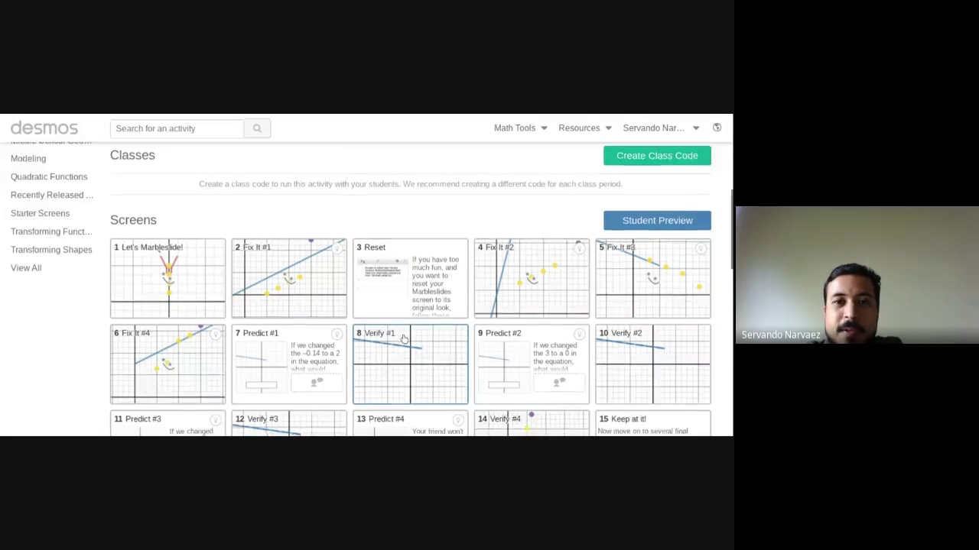
scroll(404, 339, "down", 1)
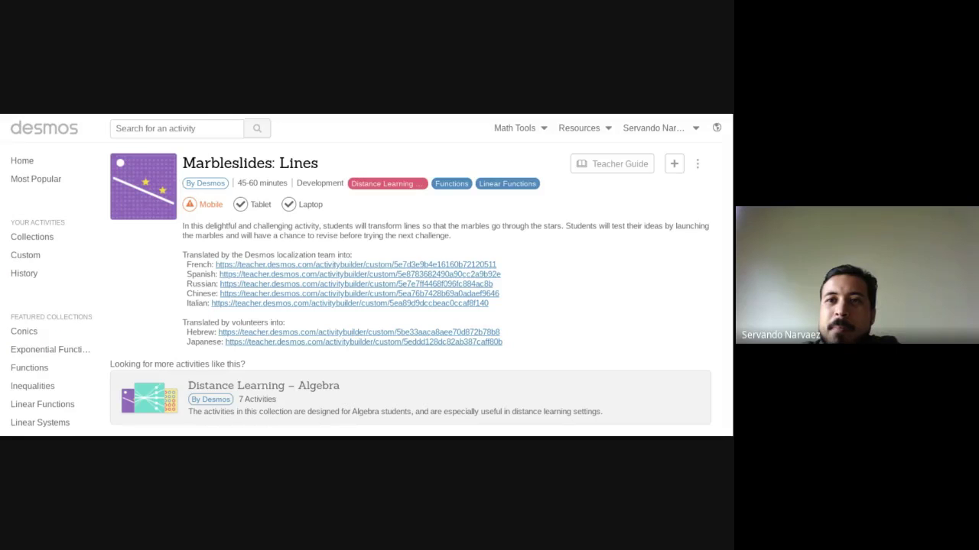
- Check the sharing and copying options of Marbleslides: Lines and try to open its Teacher Guide
left_click(698, 165)
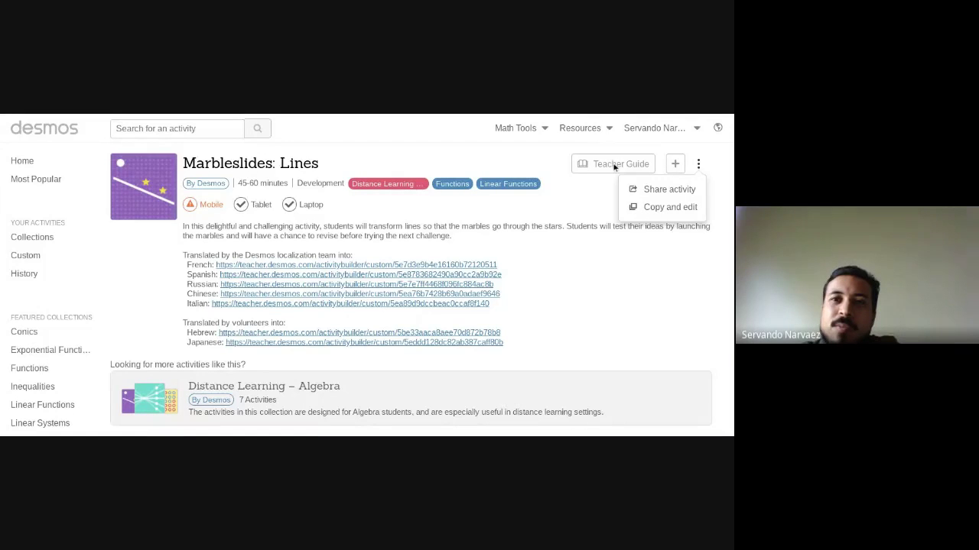
left_click(698, 164)
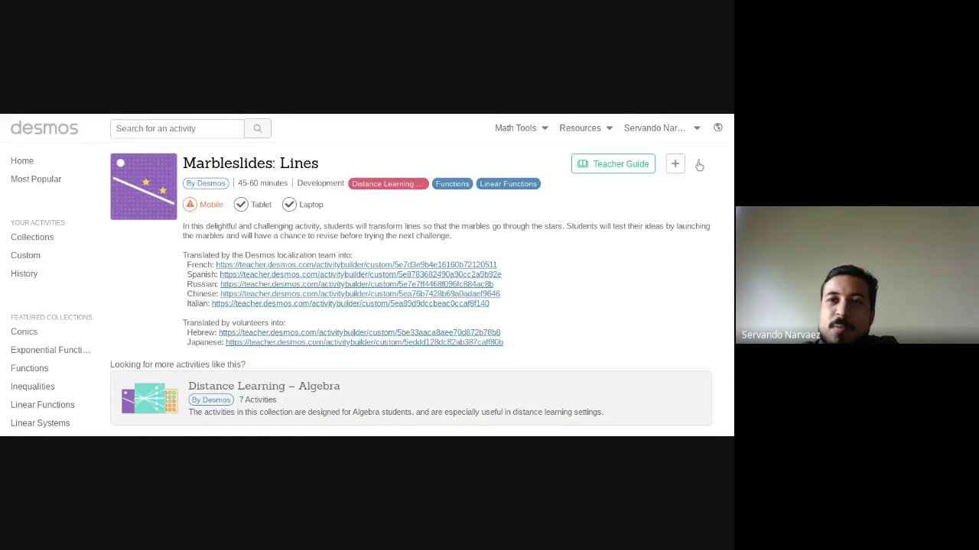
left_click(698, 165)
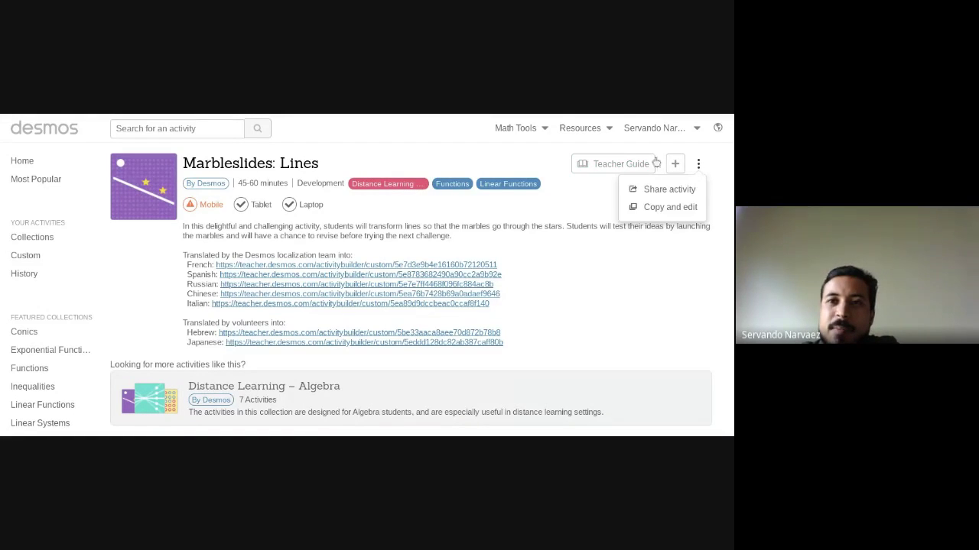
left_click(617, 170)
left_click(618, 170)
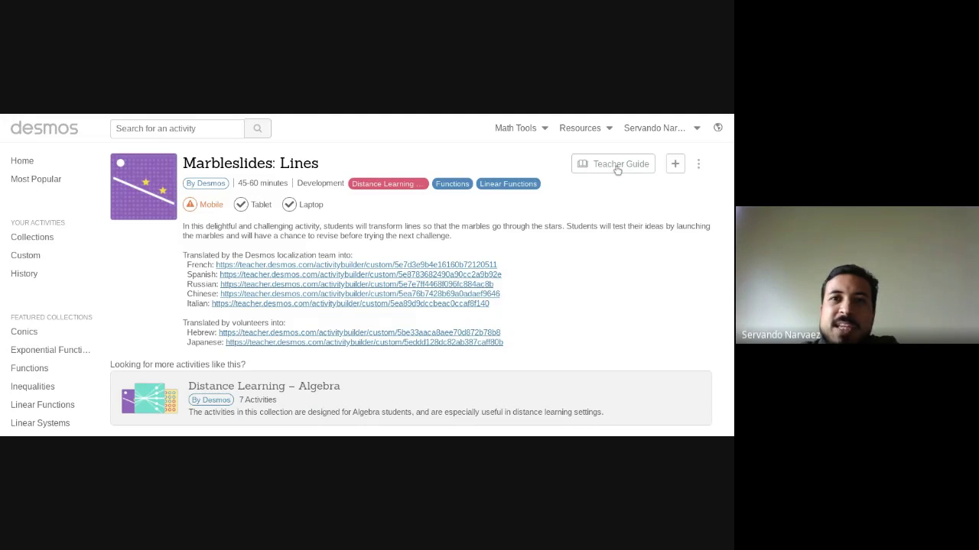